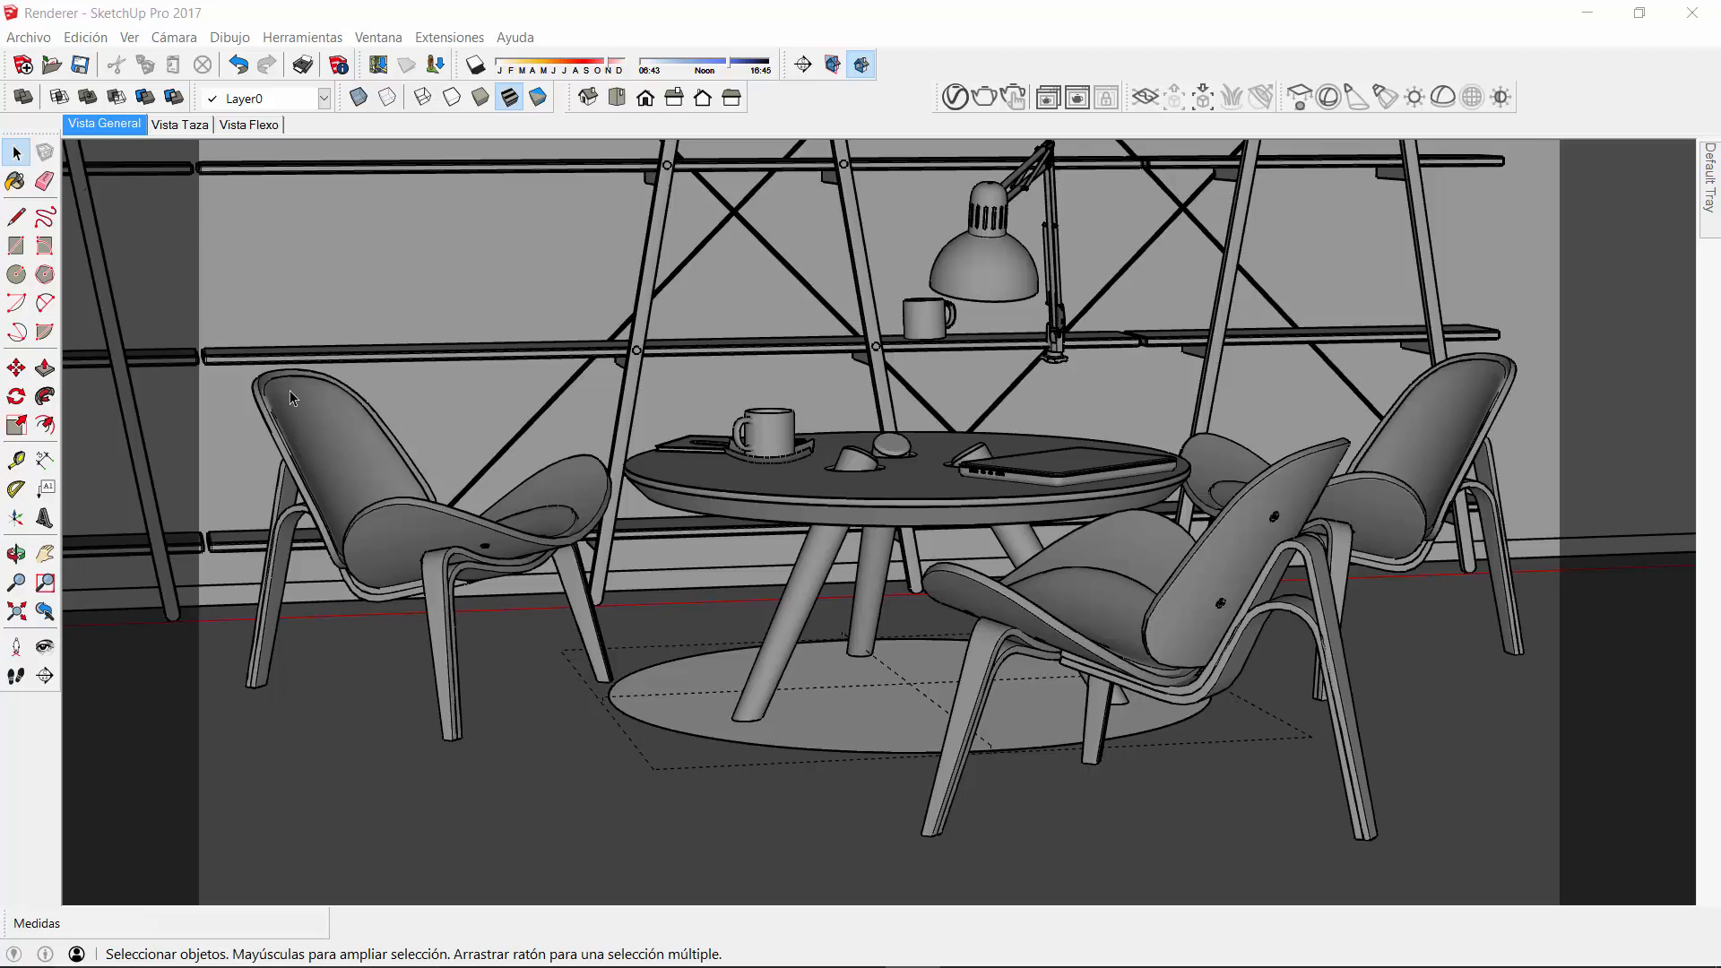
# Select the chairs around the round table one by one to check how each is grouped
pyautogui.click(321, 472)
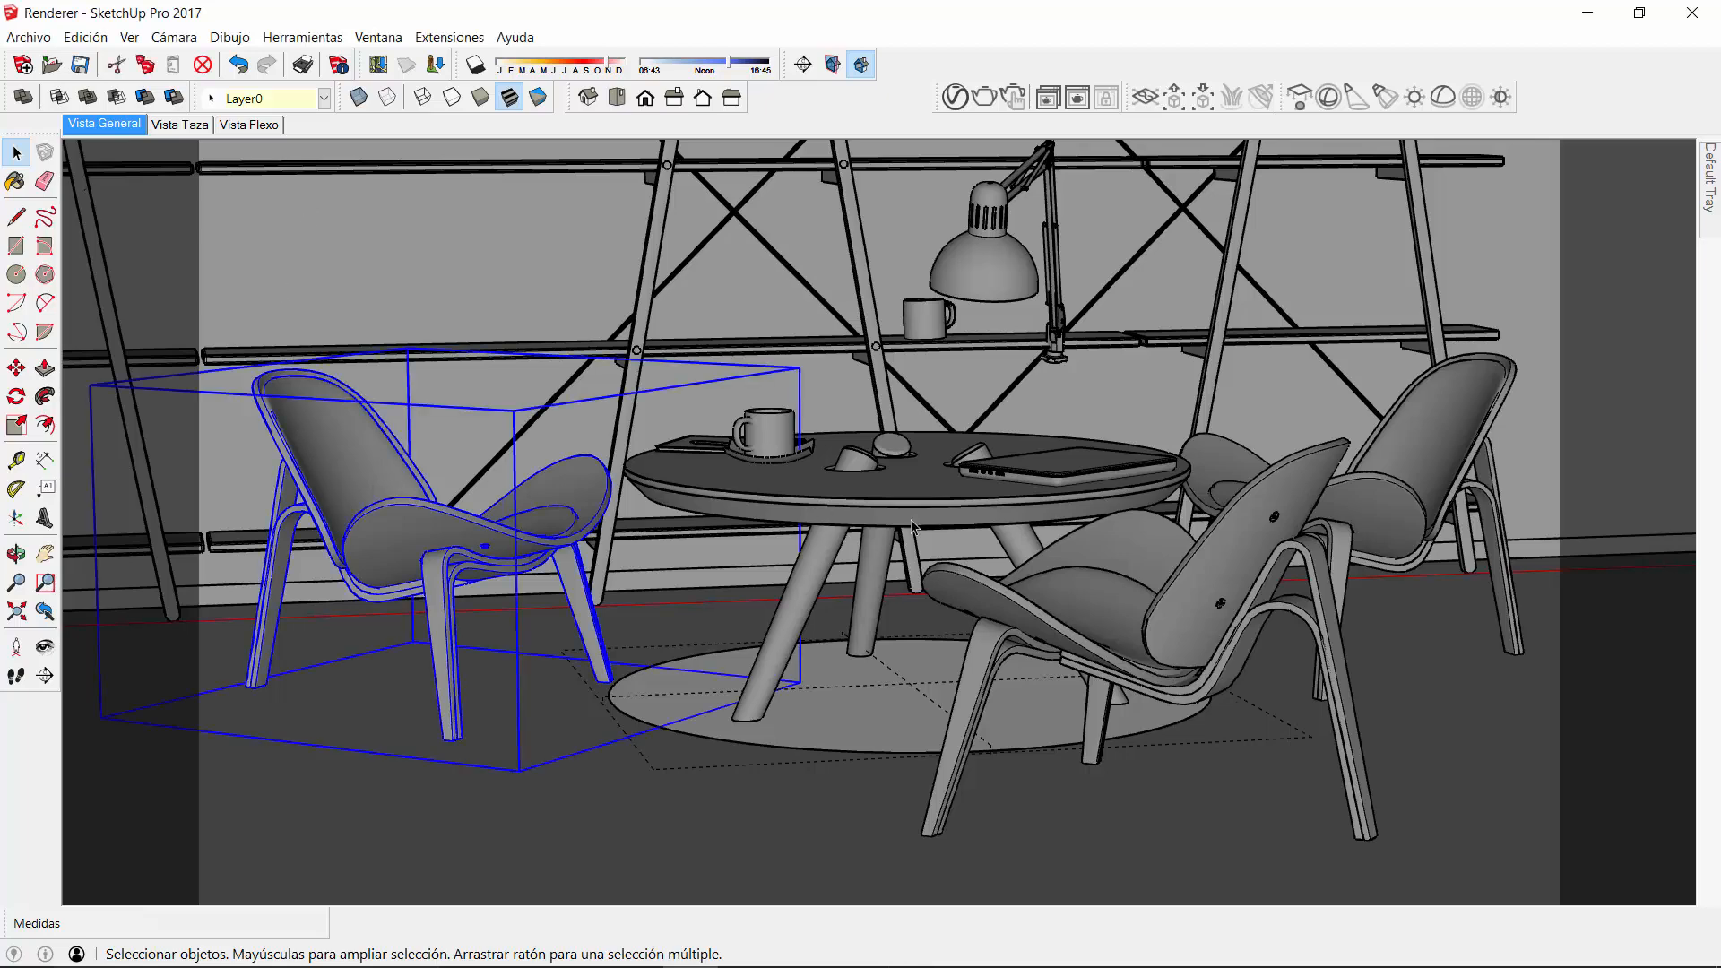
pyautogui.click(1207, 616)
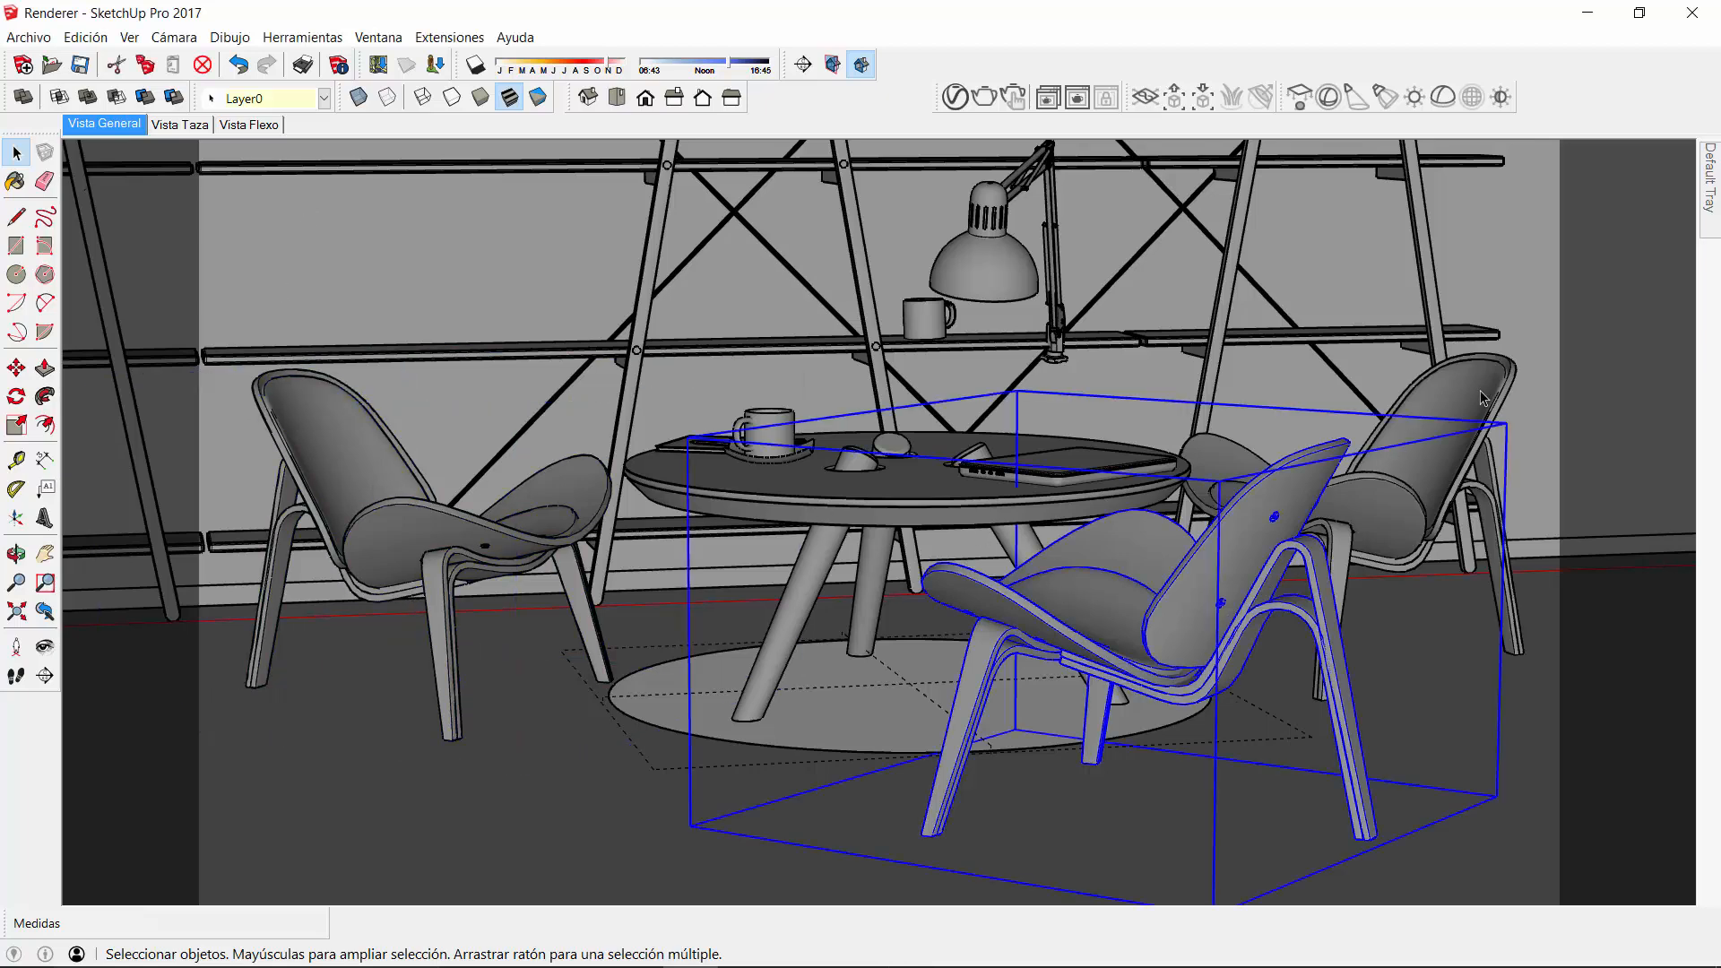
pyautogui.click(1413, 439)
pyautogui.click(1257, 549)
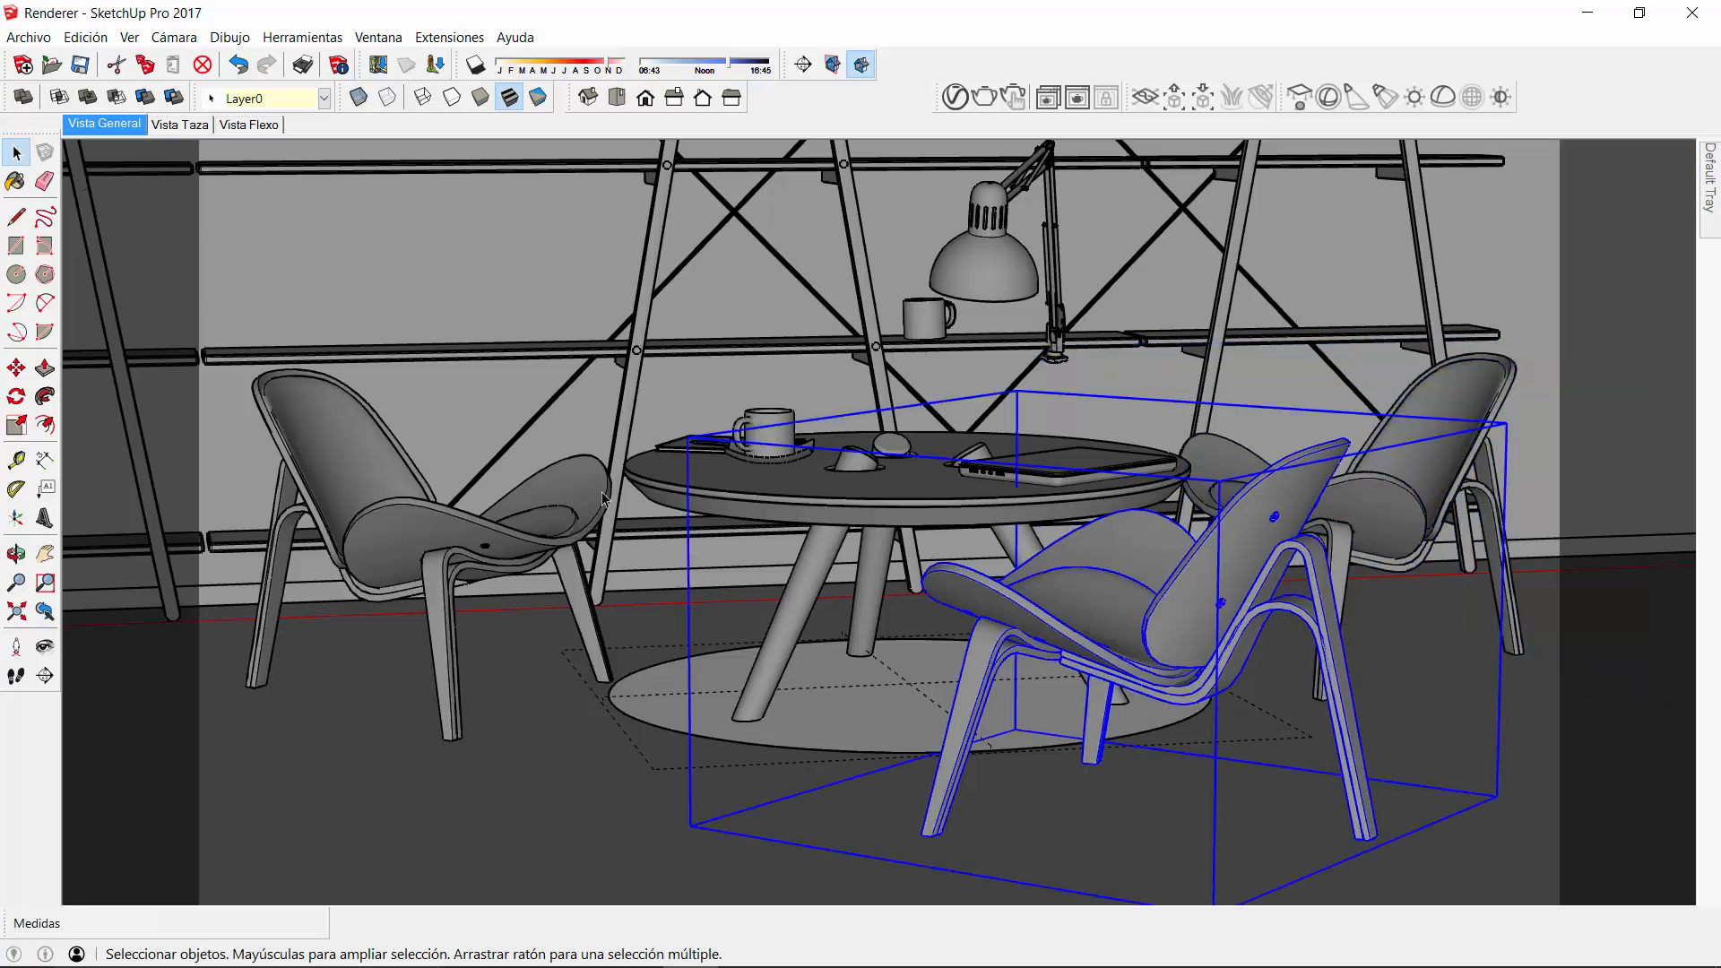
pyautogui.click(341, 475)
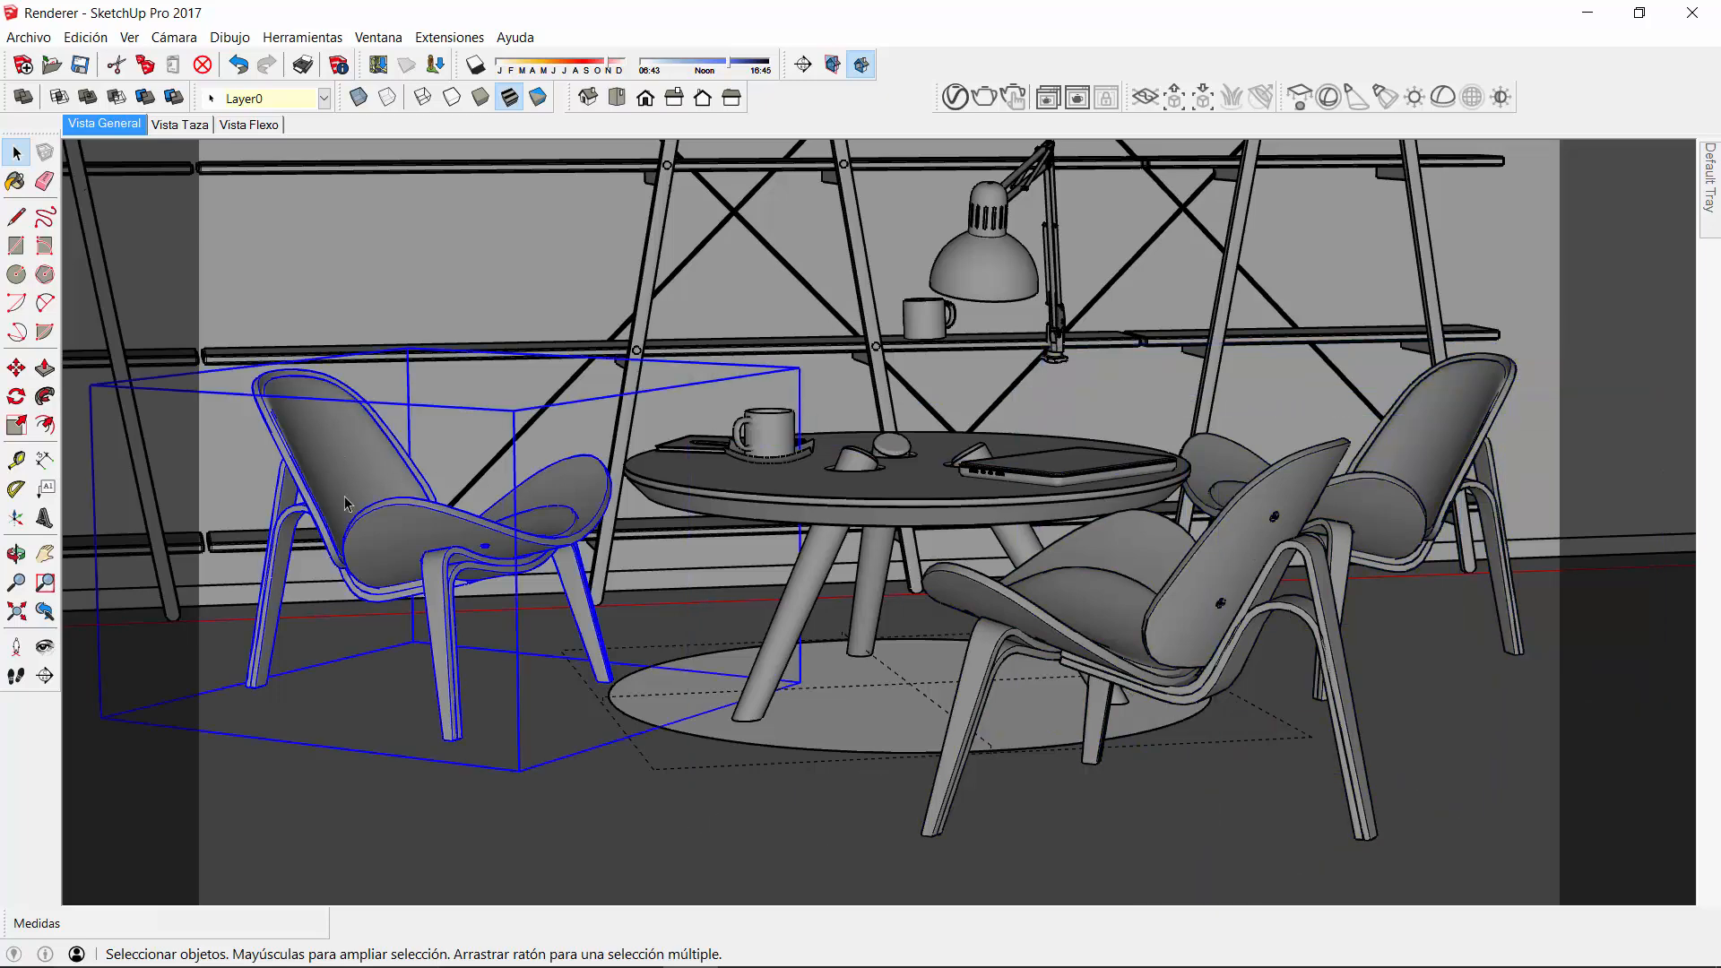
# Open the chair beside the shelf's left end for editing and try to move its frame upward
pyautogui.doubleClick(347, 472)
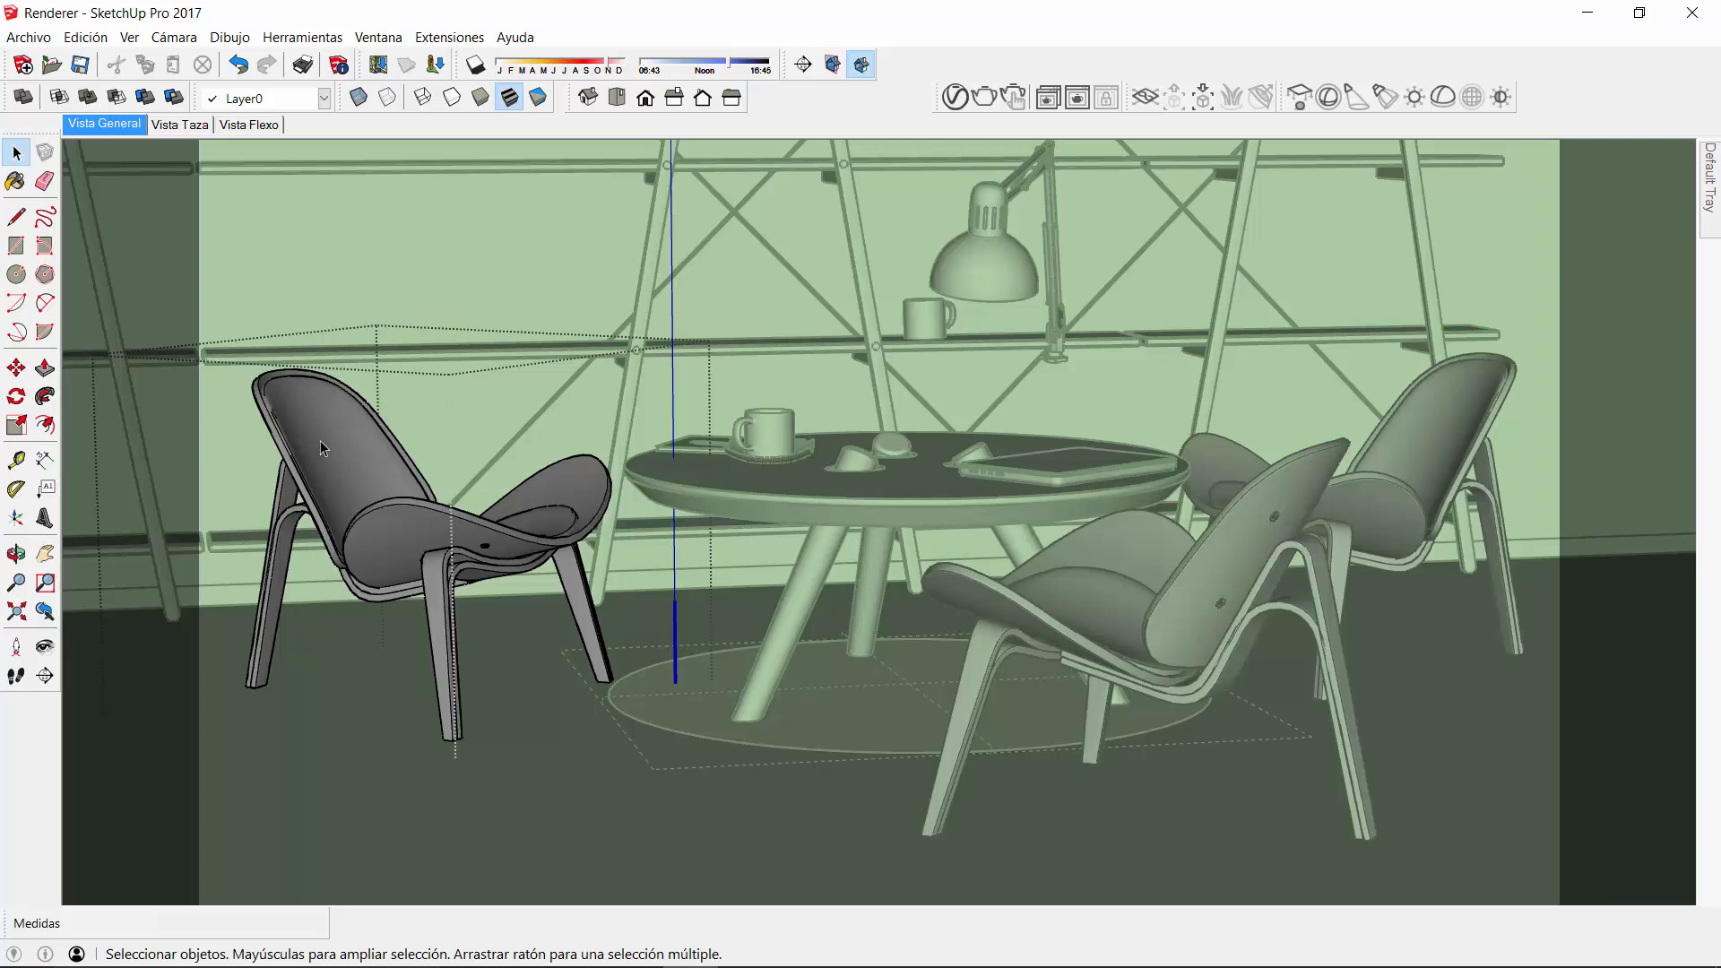
pyautogui.hotkey('ctrl', 'a')
pyautogui.click(16, 384)
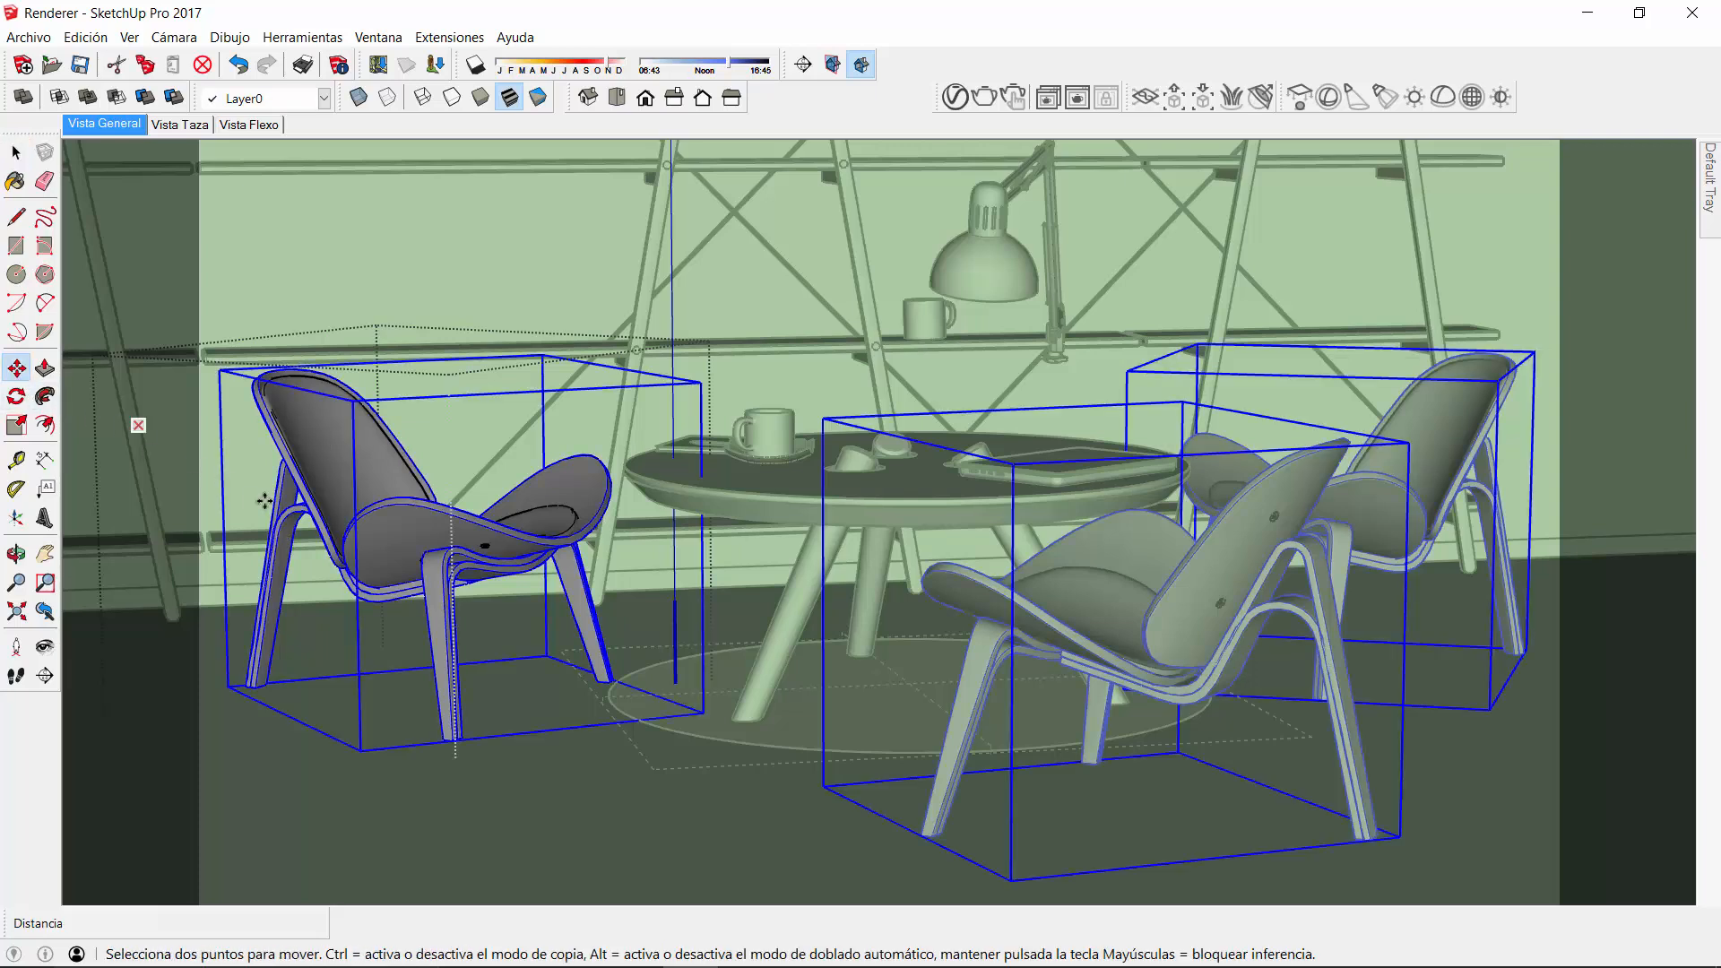
pyautogui.click(279, 535)
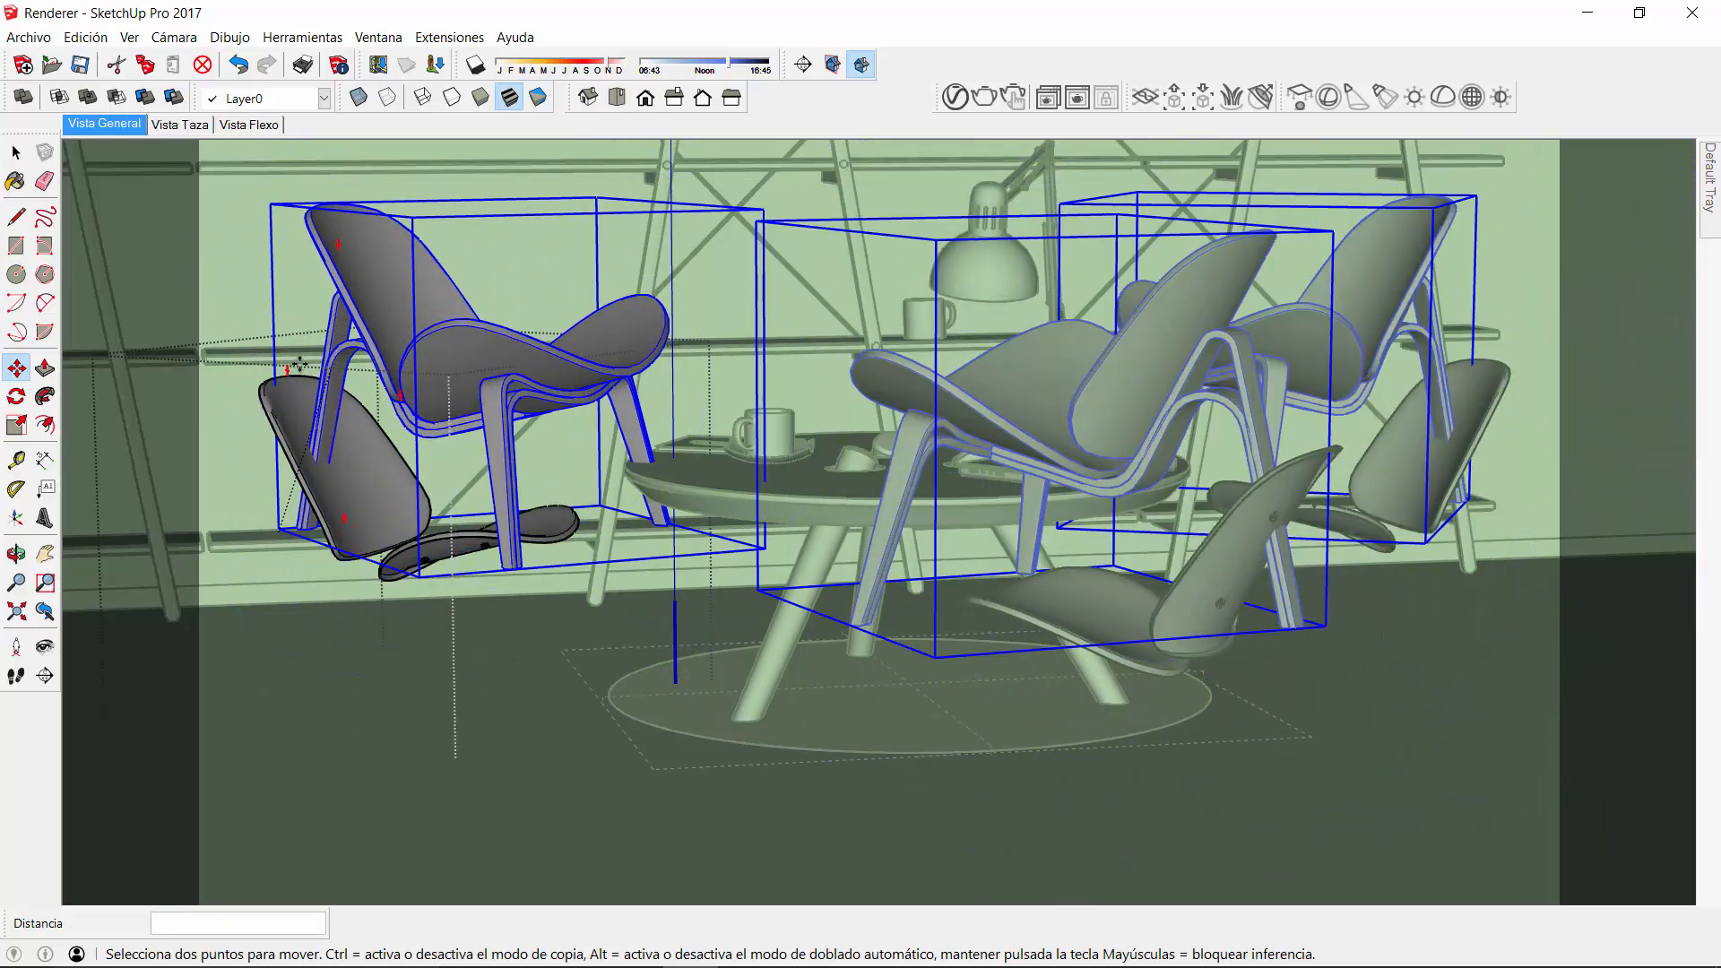
pyautogui.press('Escape')
pyautogui.press('space')
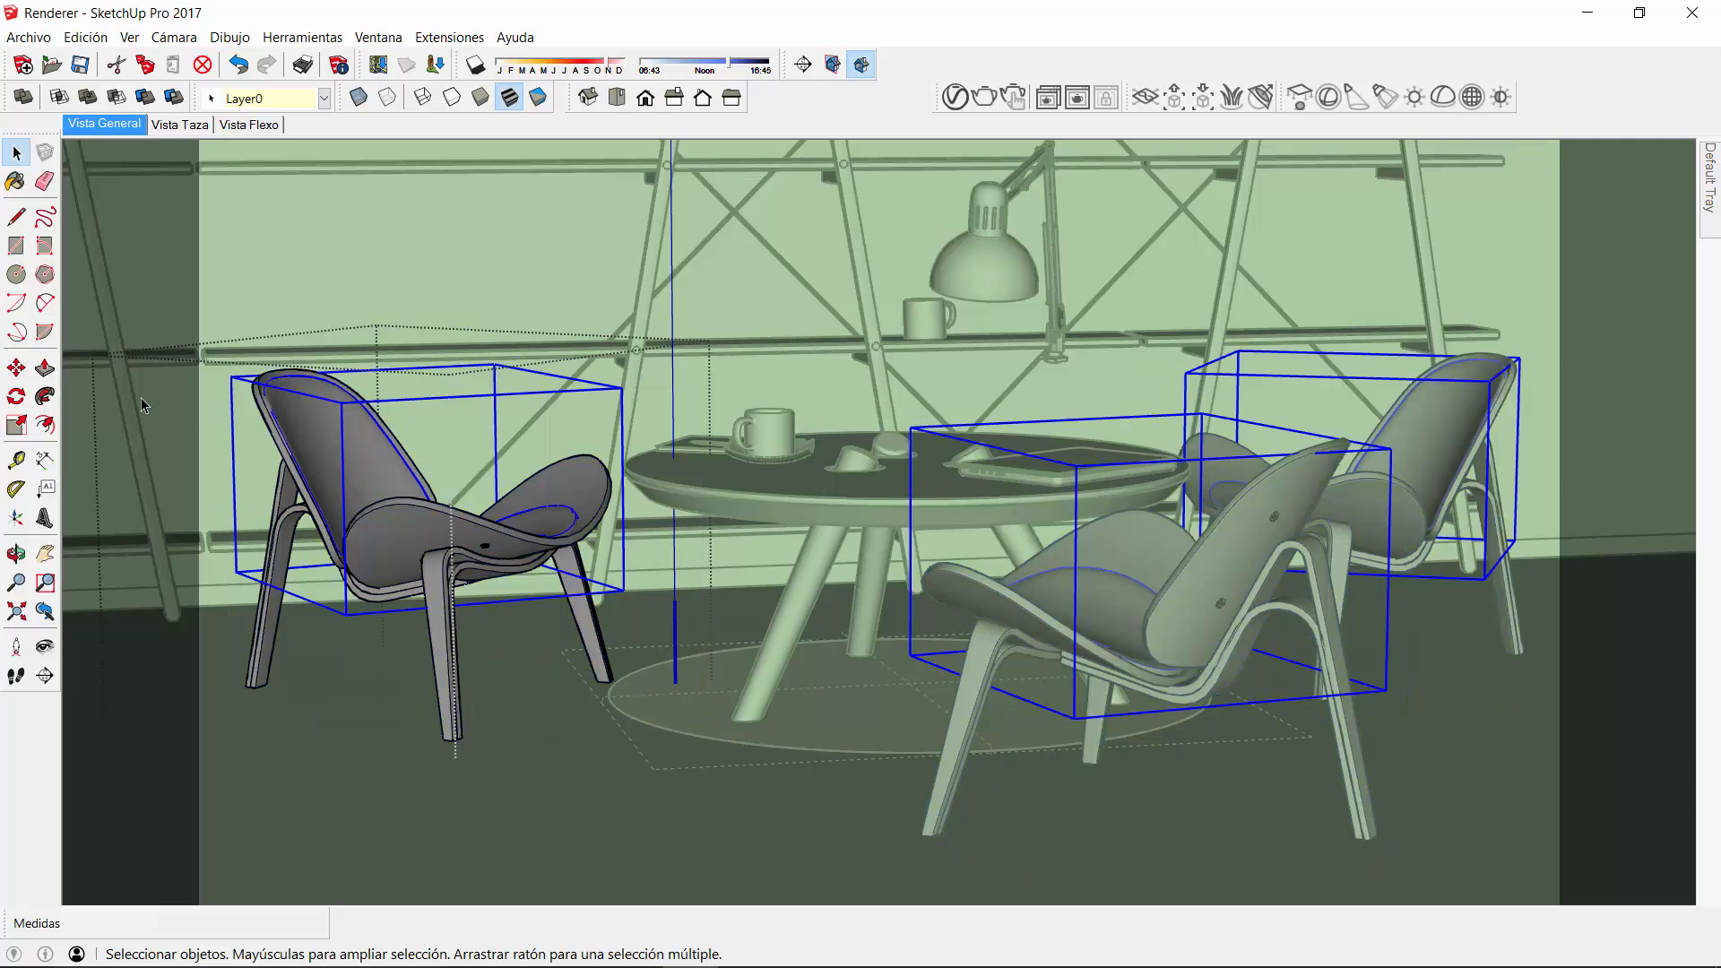
# Try to move the chair's back and seat cushions upward along the vertical axis
pyautogui.click(16, 367)
pyautogui.click(354, 428)
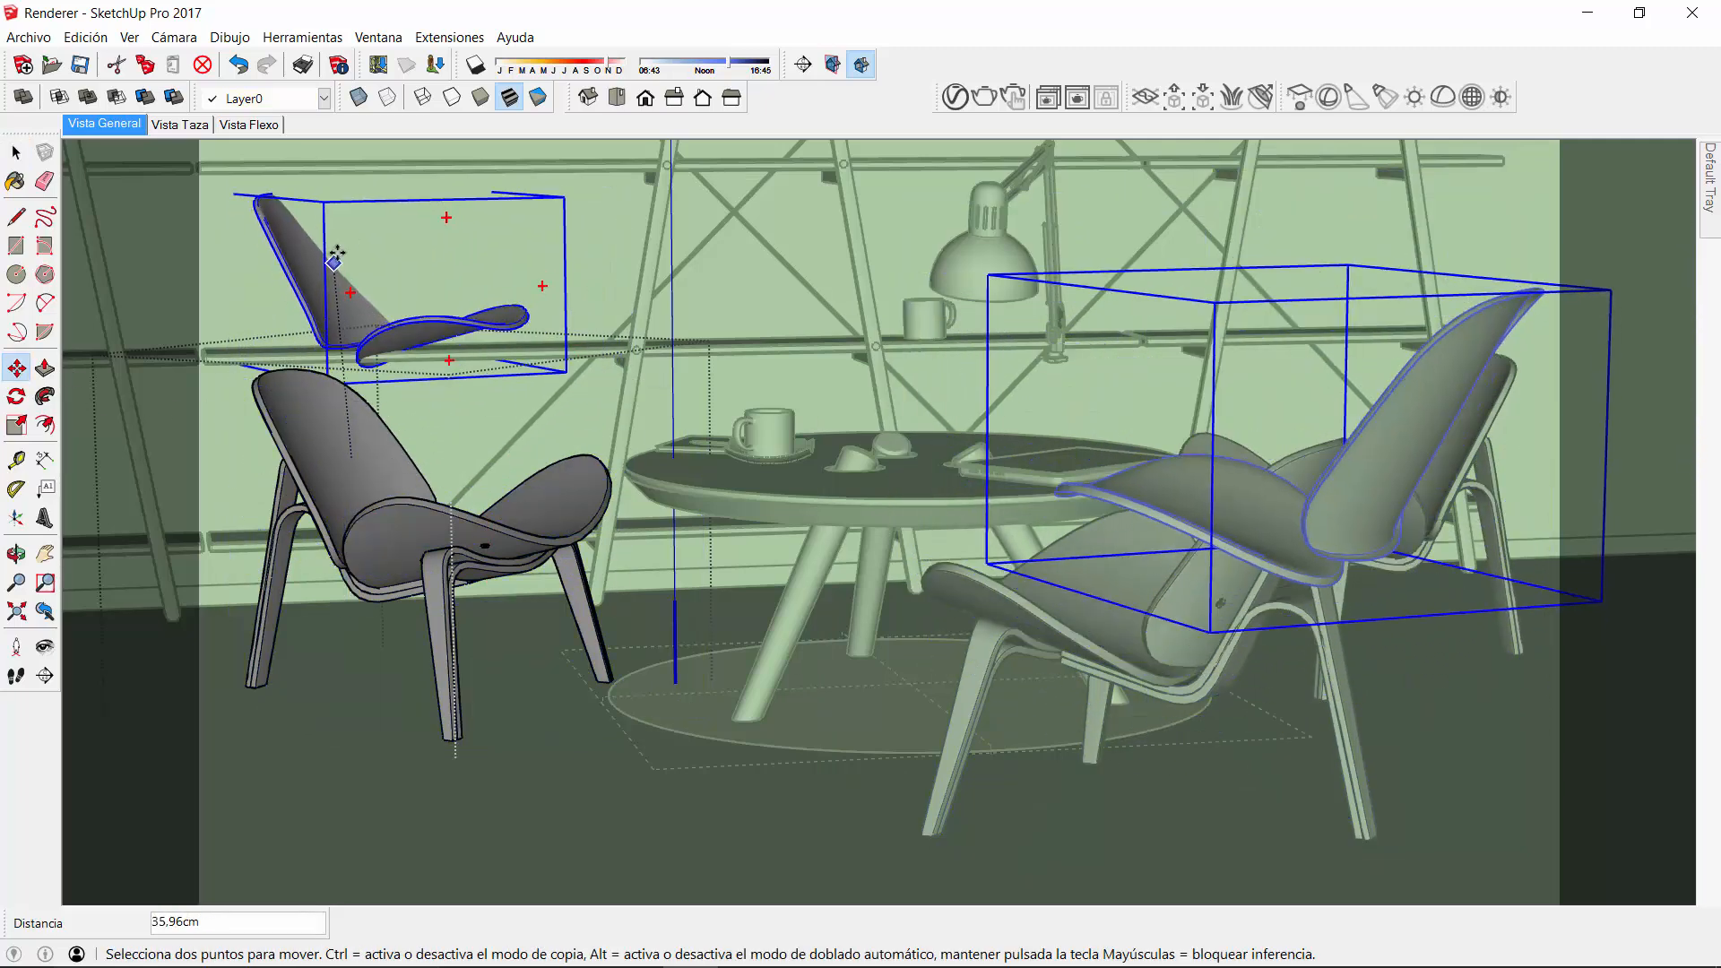
pyautogui.press('Escape')
pyautogui.press('space')
# Select the screws grouped on the chair and try to move them away from it
pyautogui.scroll(4, 476, 557)
pyautogui.scroll(2, 476, 558)
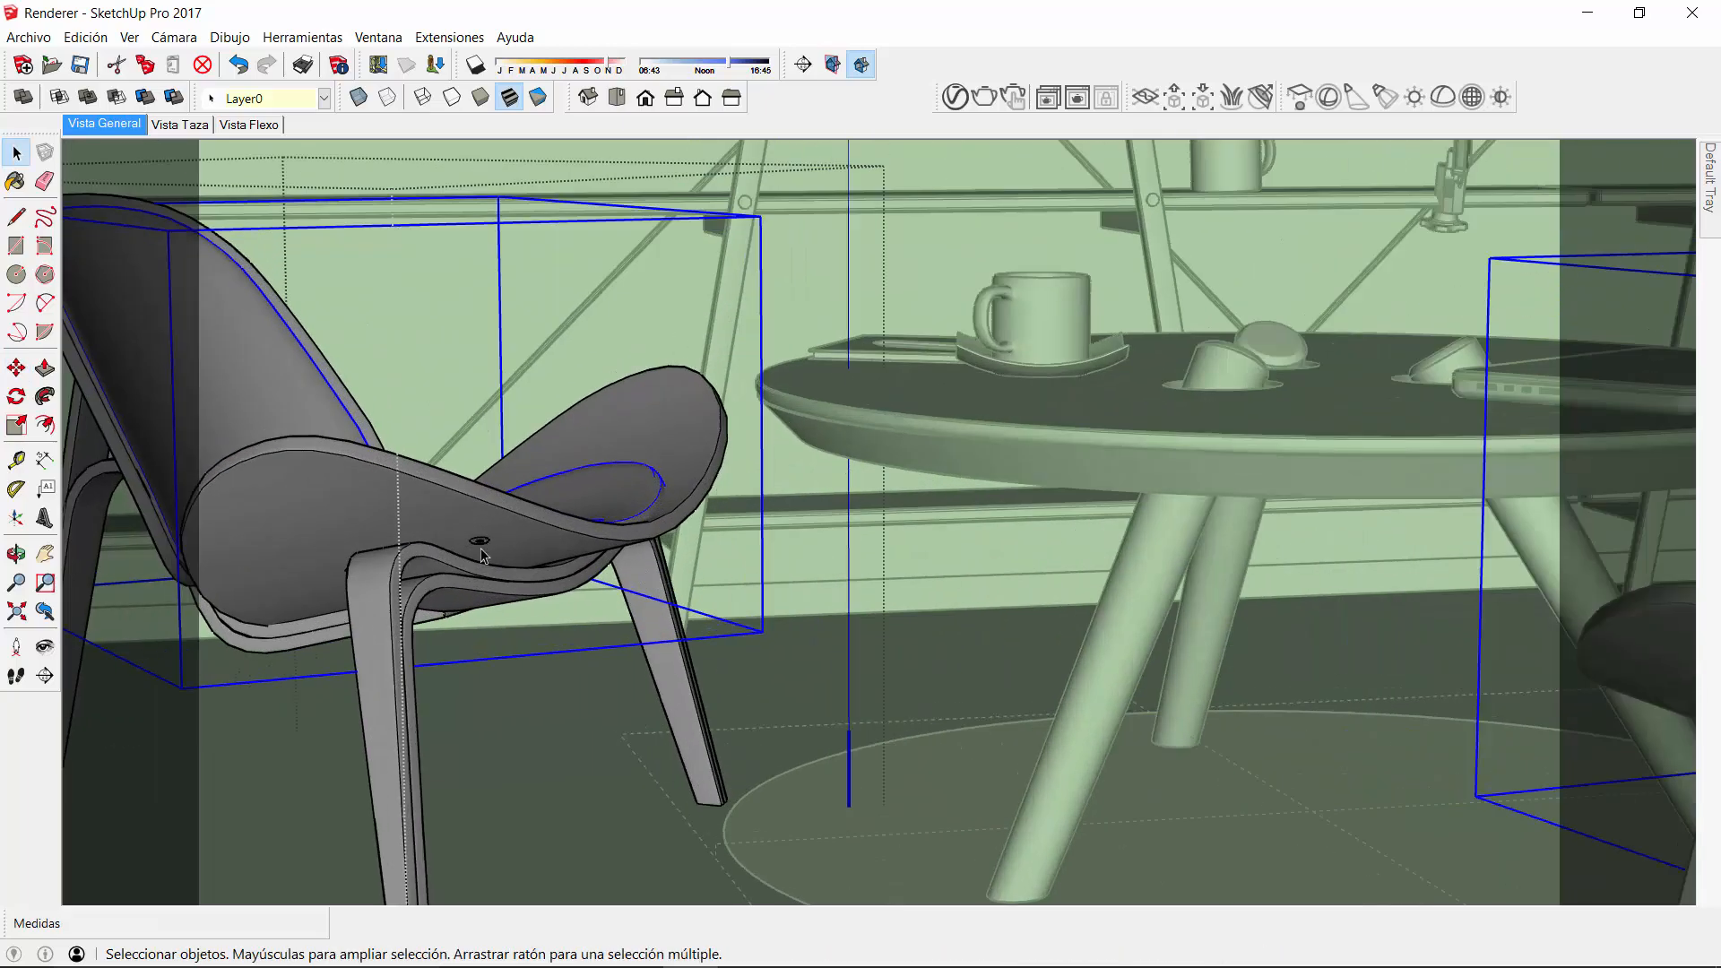
pyautogui.click(482, 551)
pyautogui.scroll(-2, 482, 551)
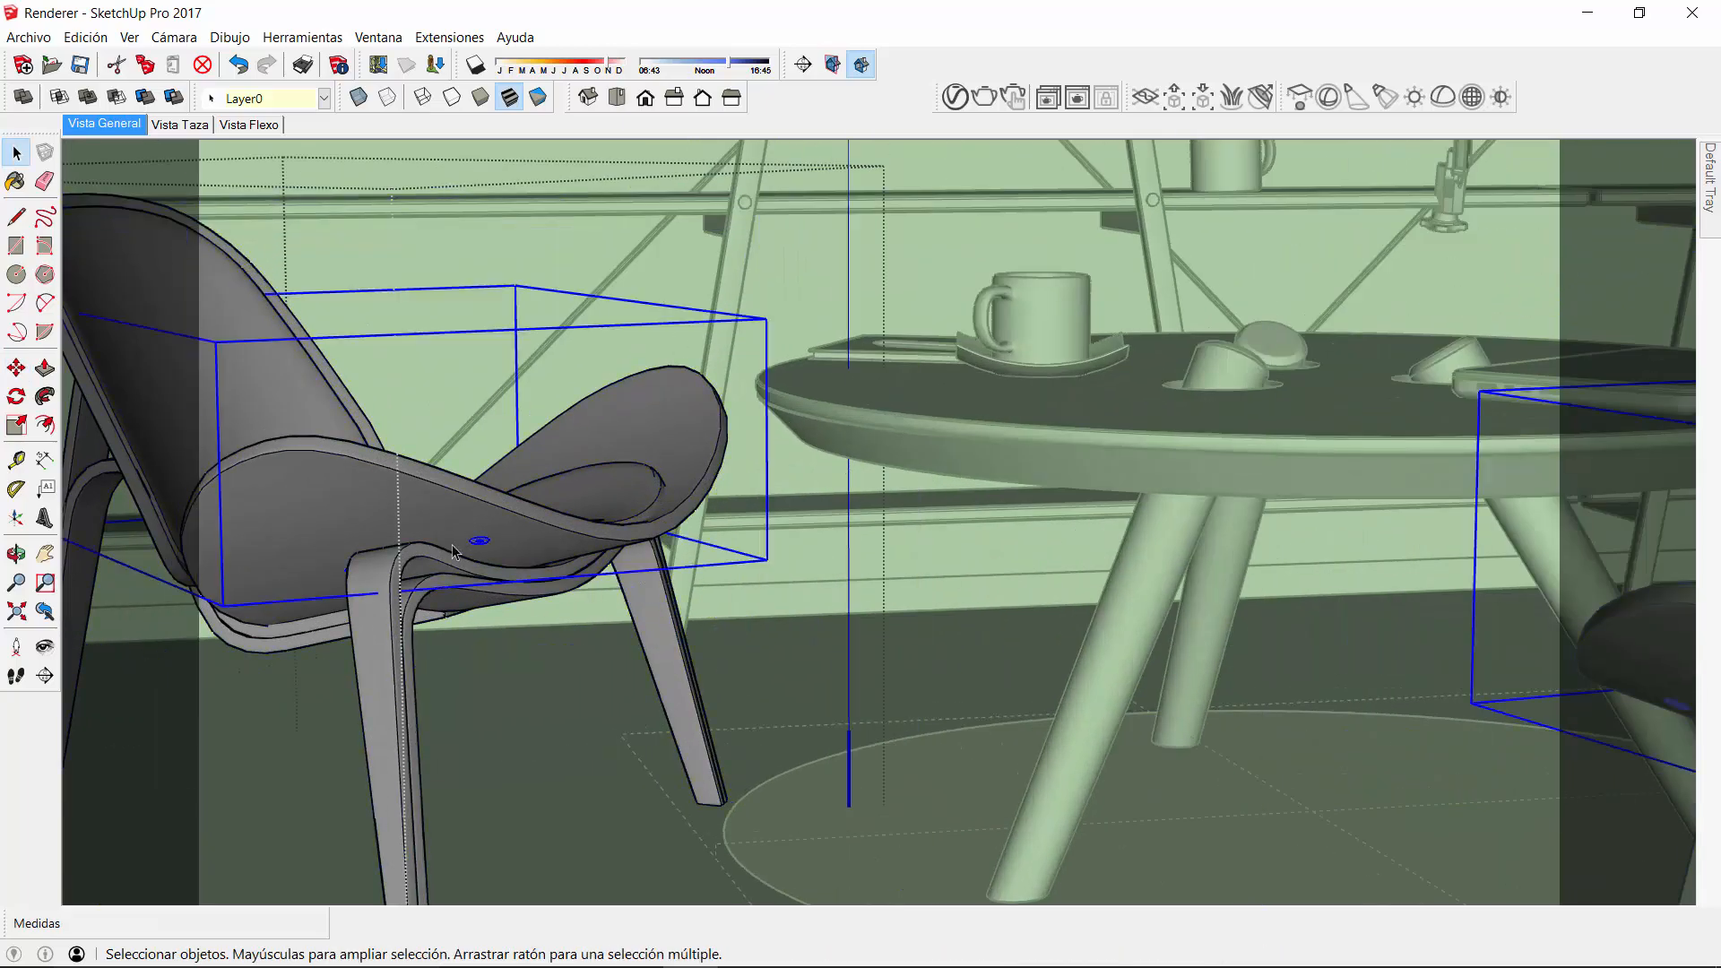
pyautogui.moveTo(482, 551)
pyautogui.mouseDown(button='middle')
pyautogui.moveTo(503, 569)
pyautogui.moveTo(805, 511)
pyautogui.moveTo(459, 546)
pyautogui.mouseUp(button='middle')
pyautogui.click(17, 371)
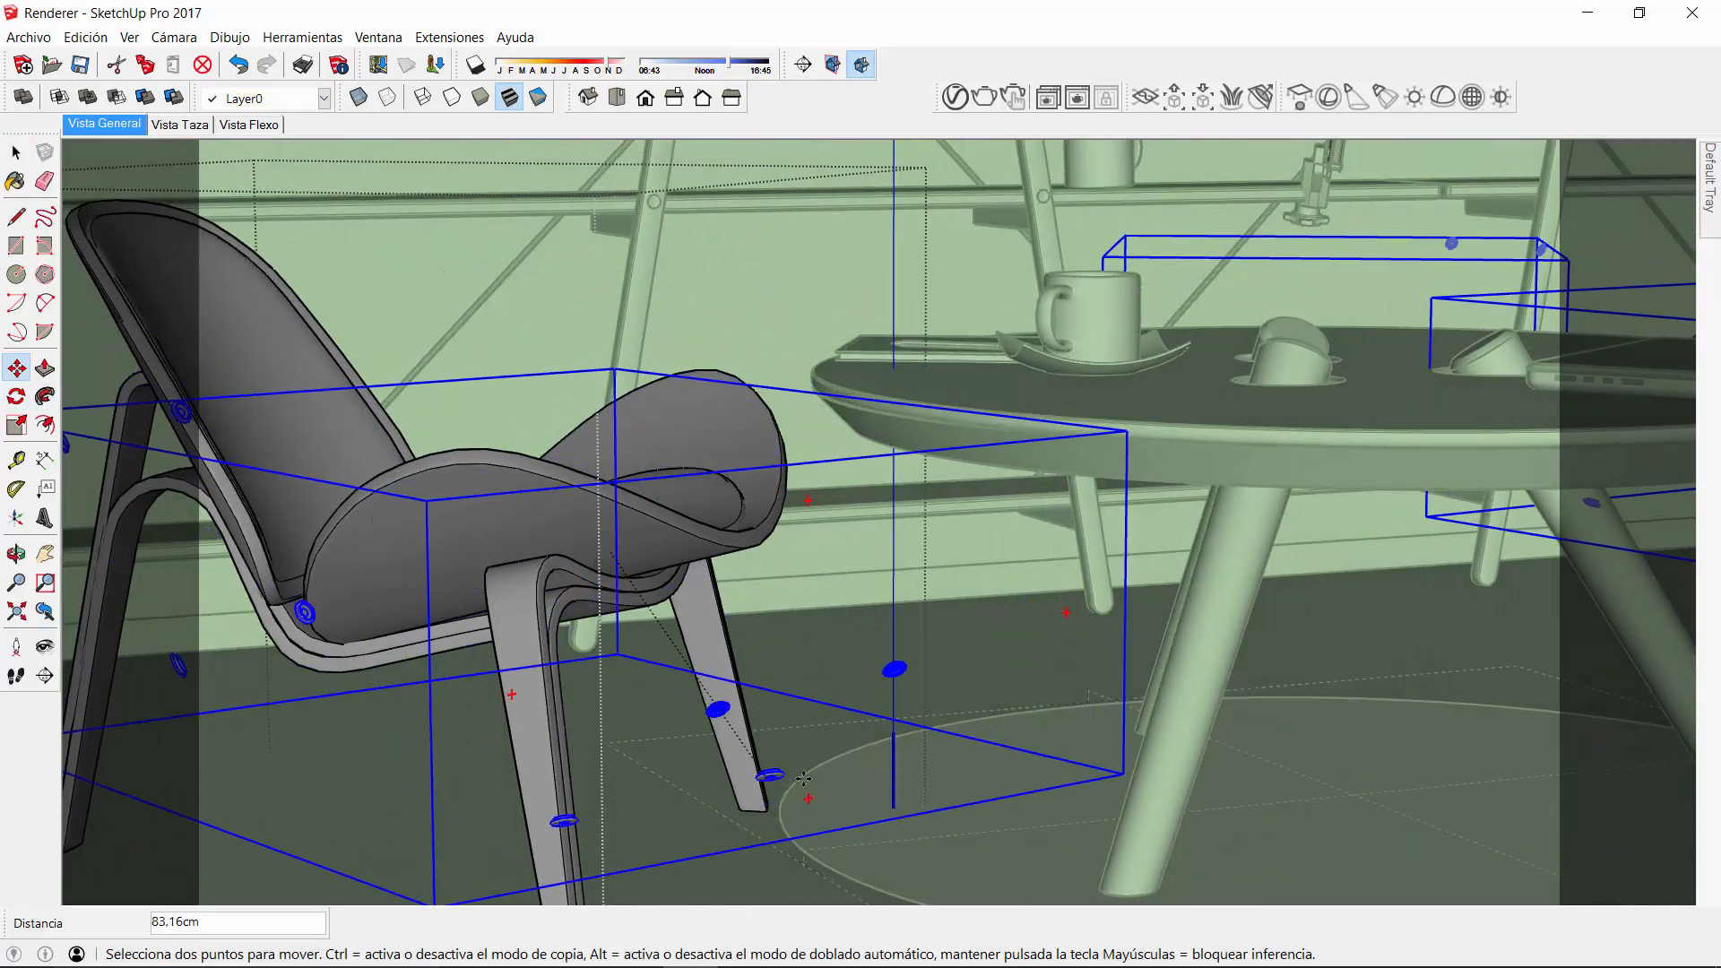
pyautogui.moveTo(645, 690); pyautogui.dragTo(548, 633, button='middle')
pyautogui.press('space')
# View the whole chair, close its group and return to the Vista General scene
pyautogui.scroll(-3, 411, 712)
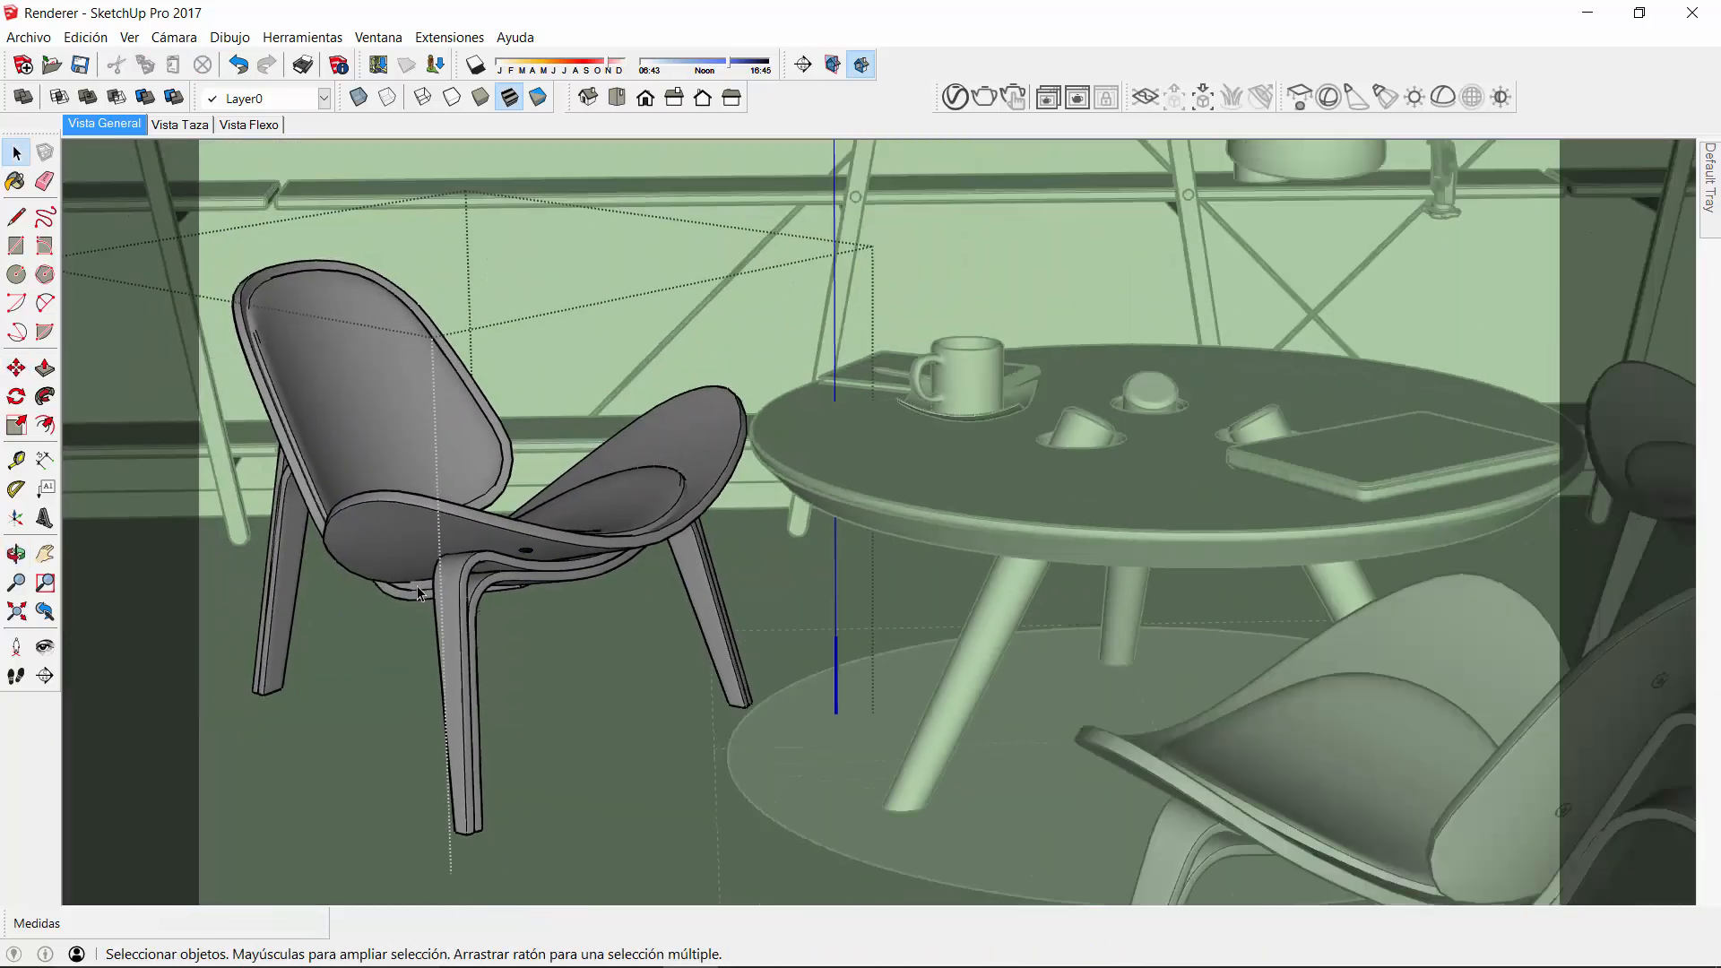
pyautogui.moveTo(417, 584); pyautogui.dragTo(489, 217, button='middle')
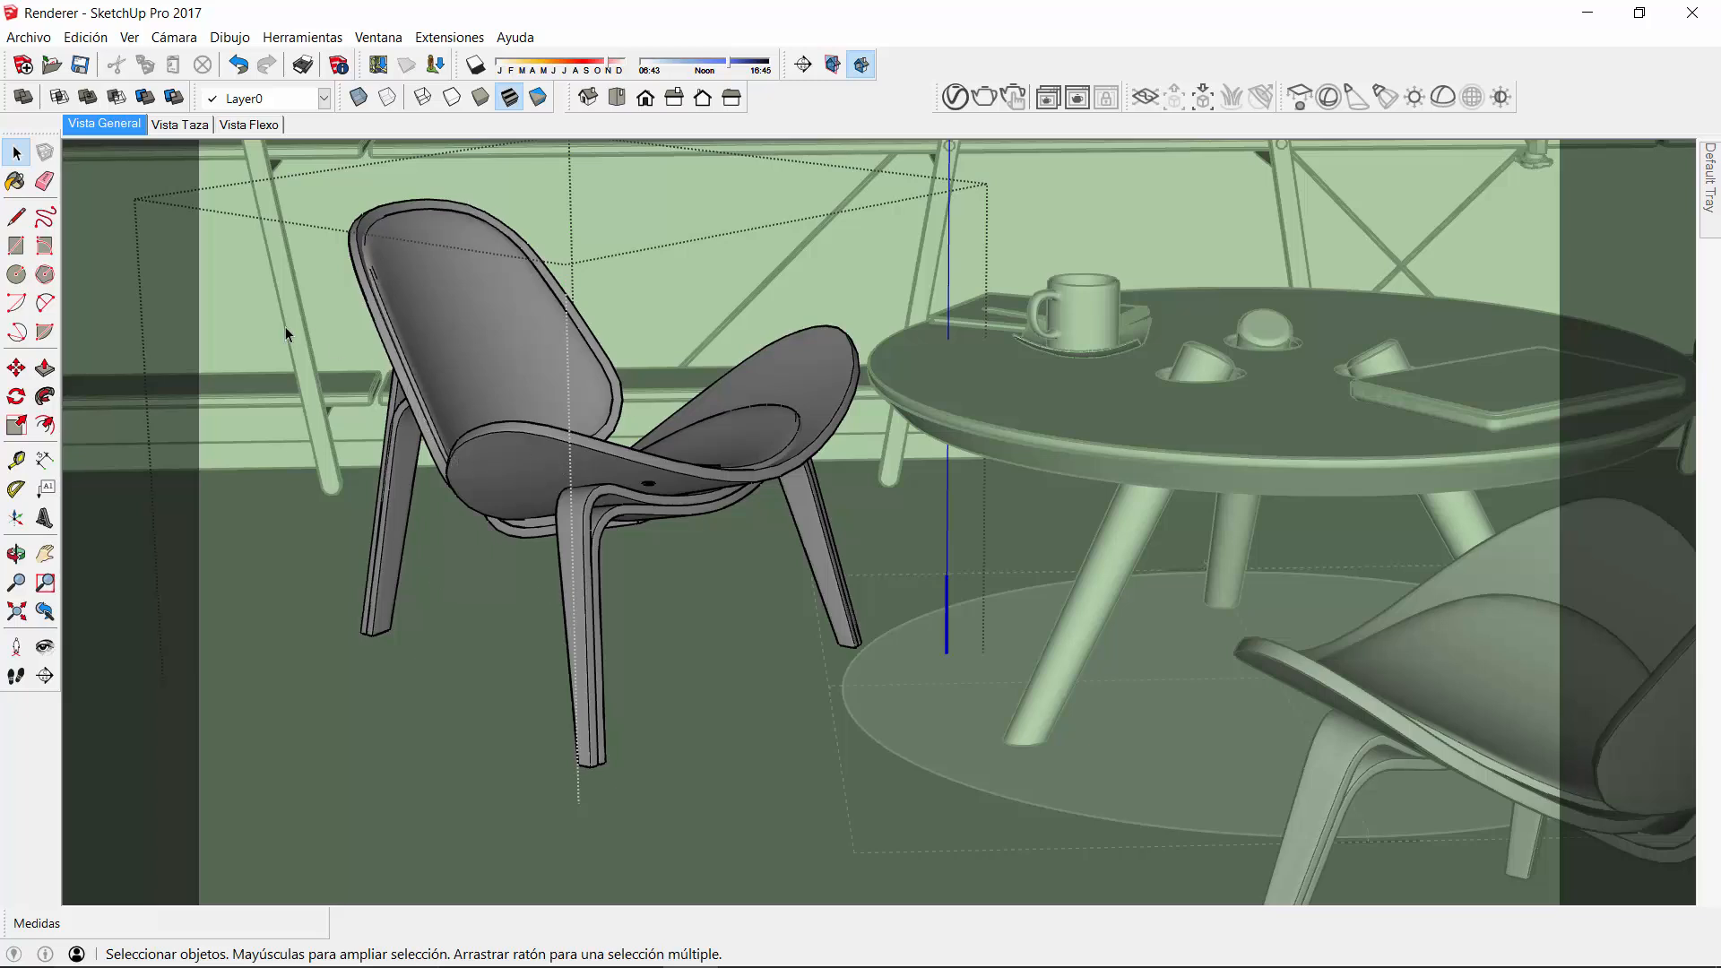
pyautogui.click(136, 383)
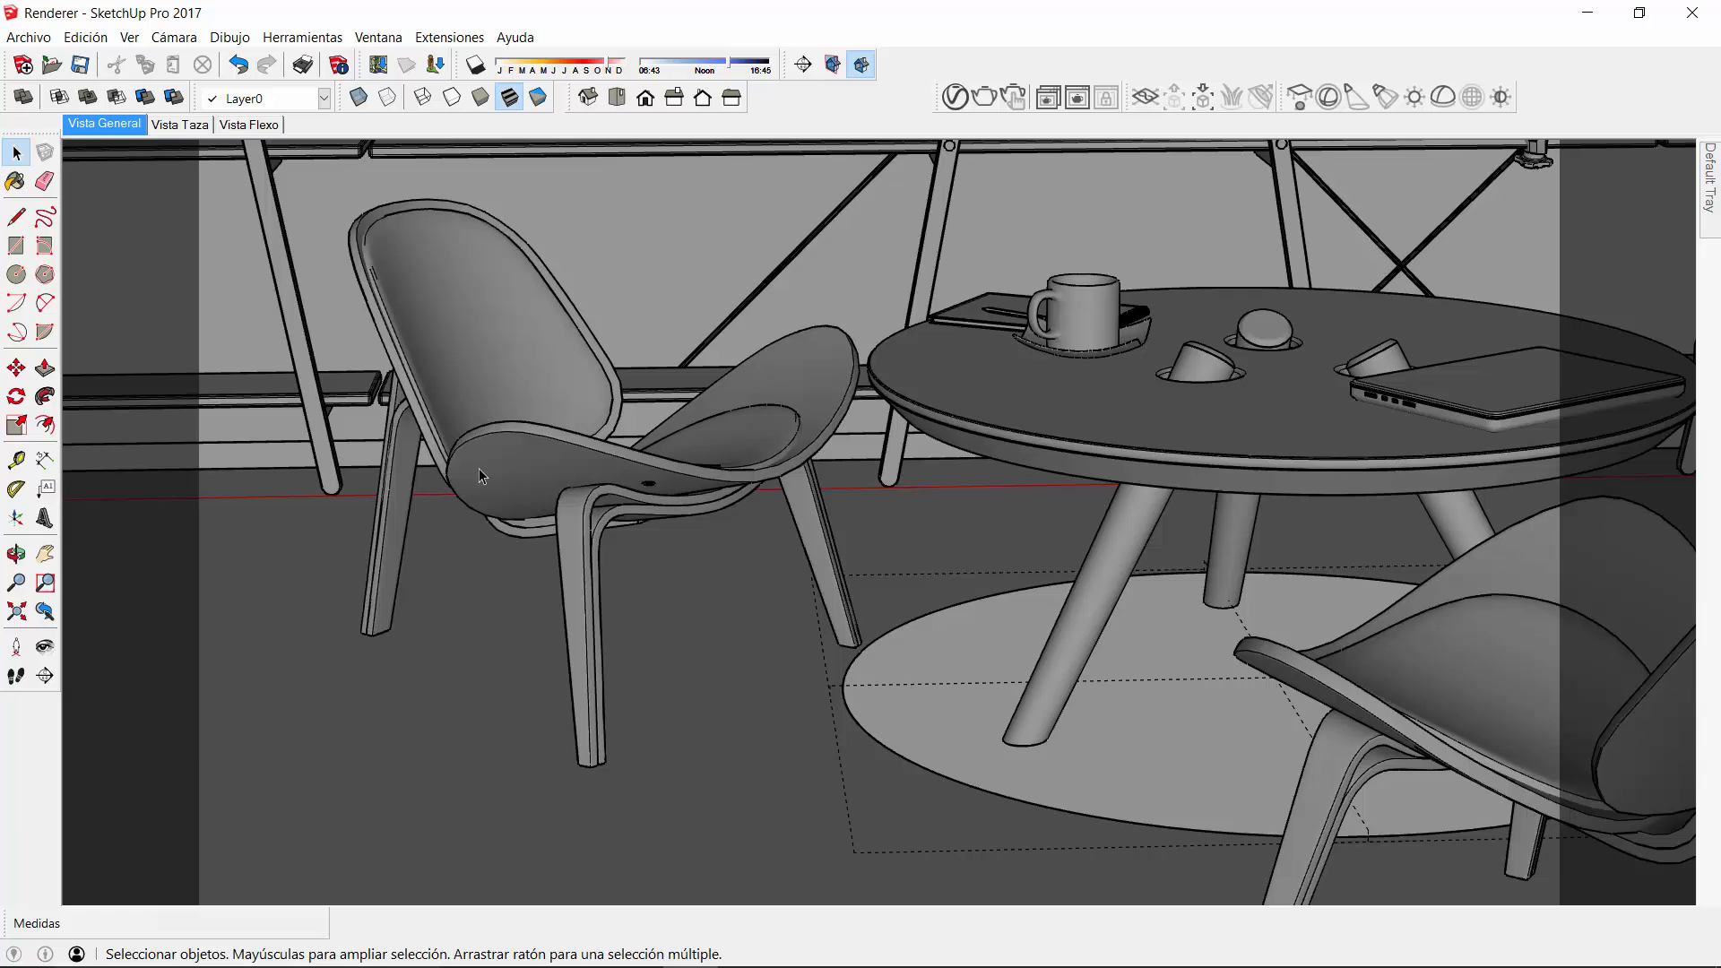
pyautogui.click(121, 123)
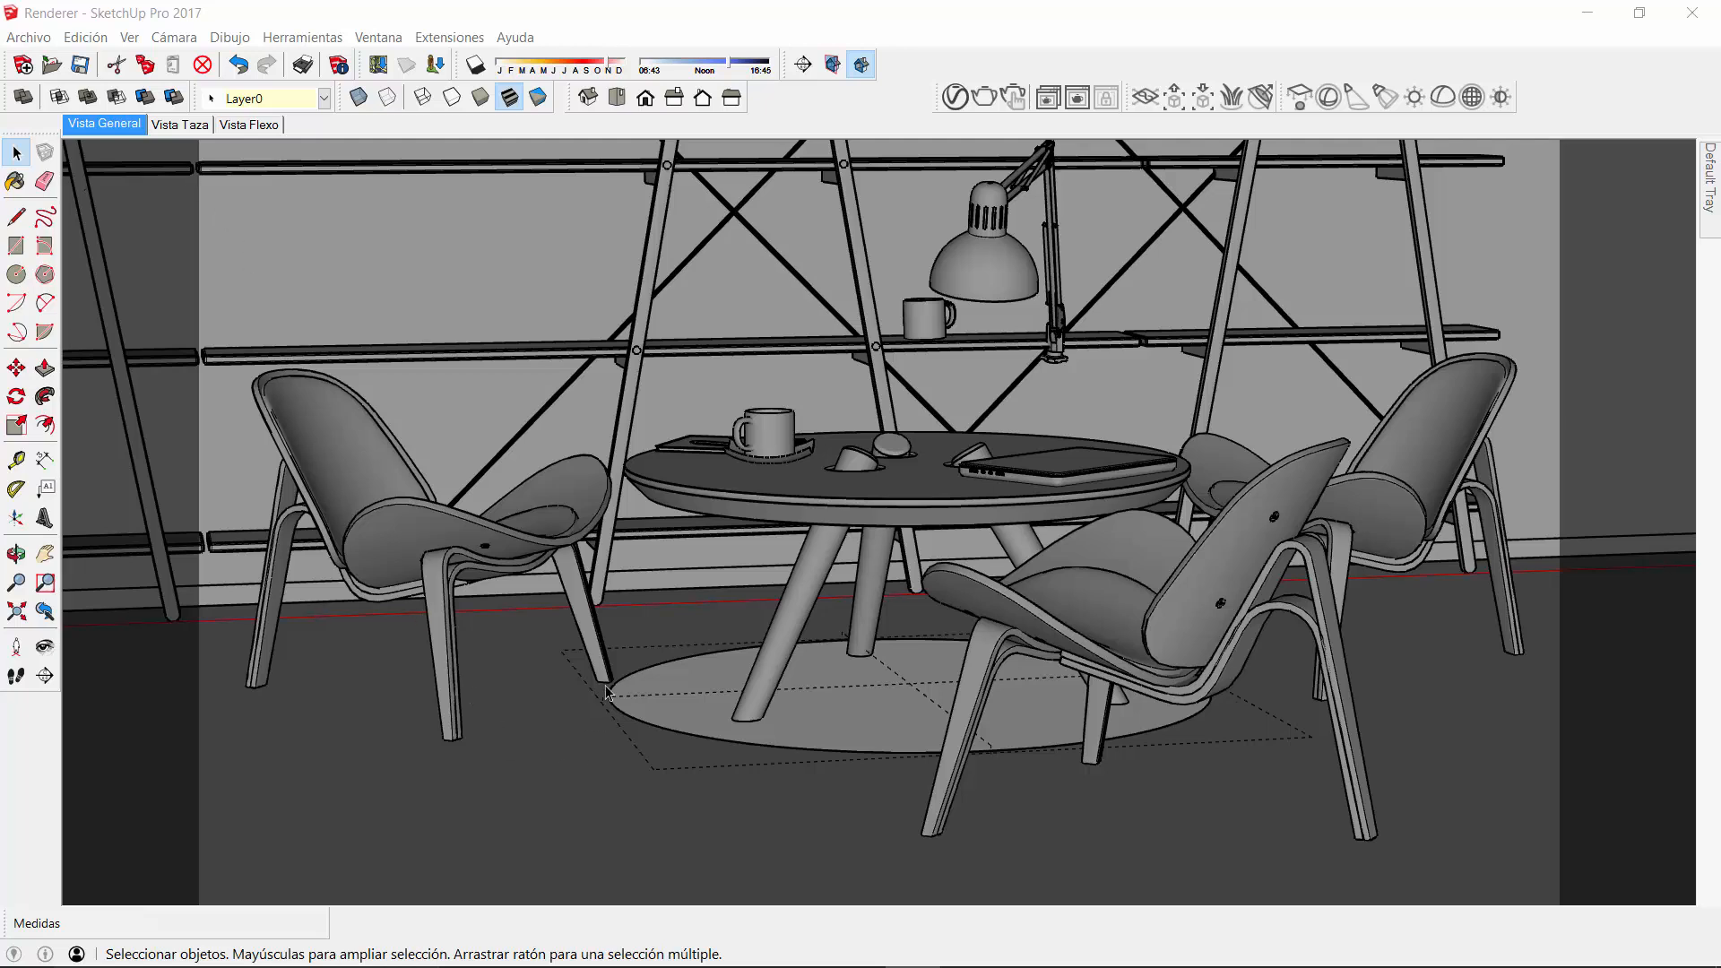
# Examine the grouping of the shelf braces, uprights and bolts, the desk lamp, and the mugs by selecting each
pyautogui.click(686, 260)
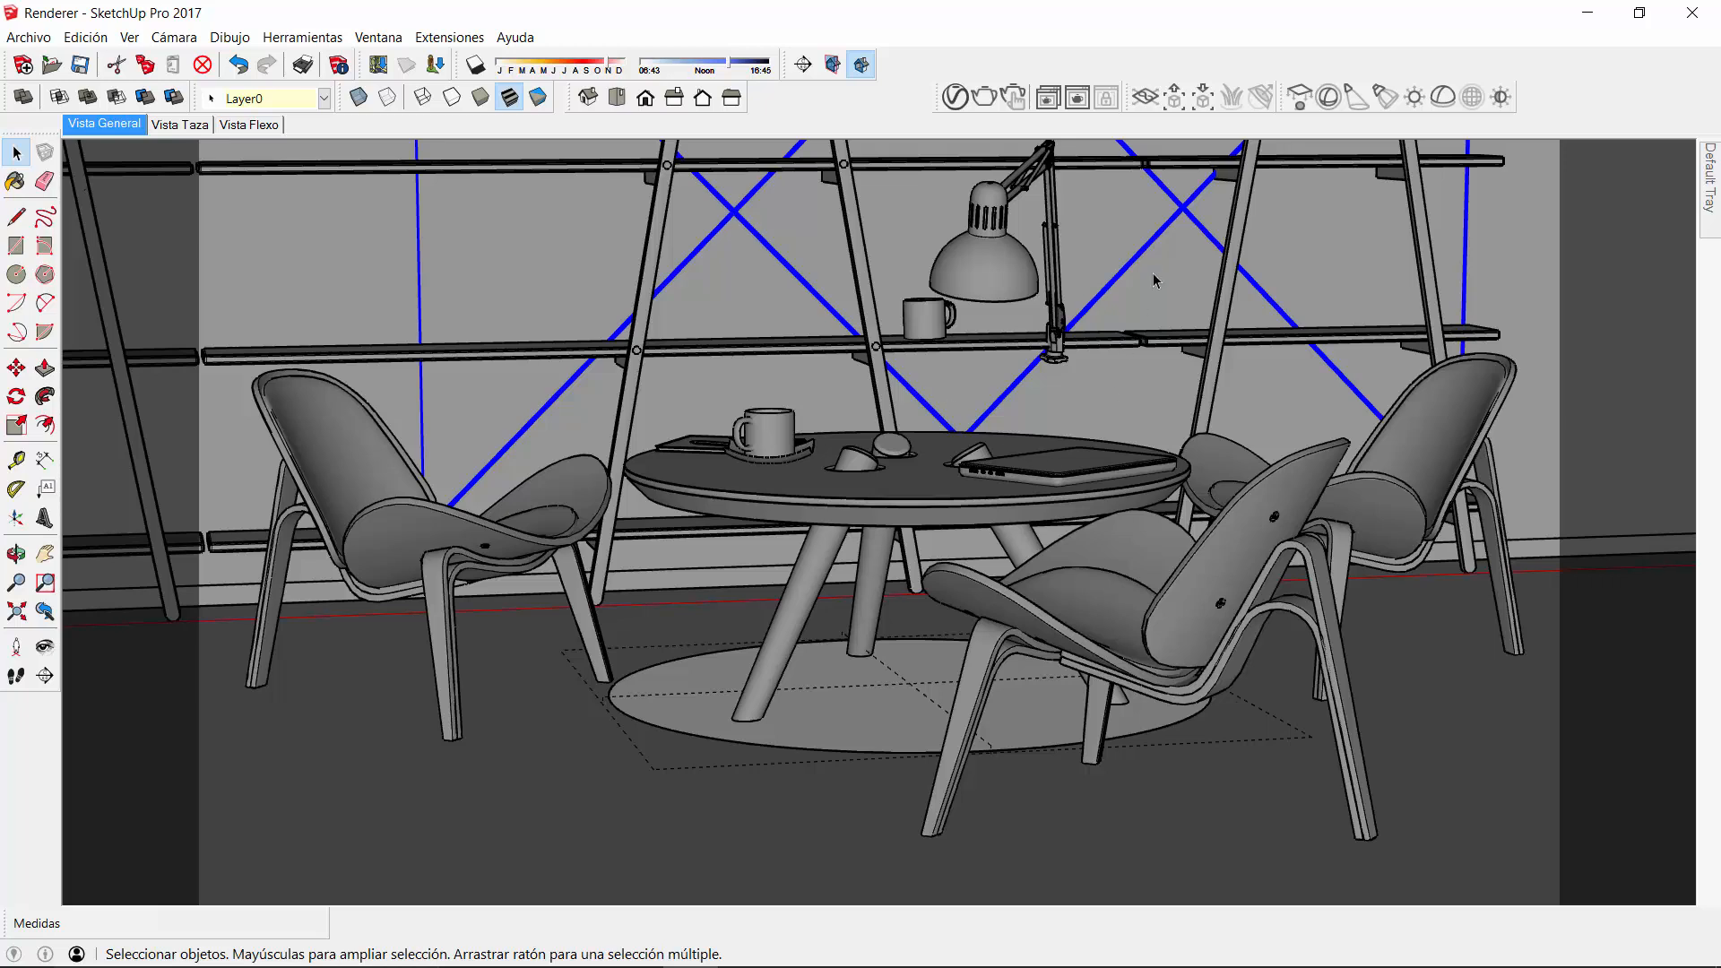
pyautogui.click(1246, 209)
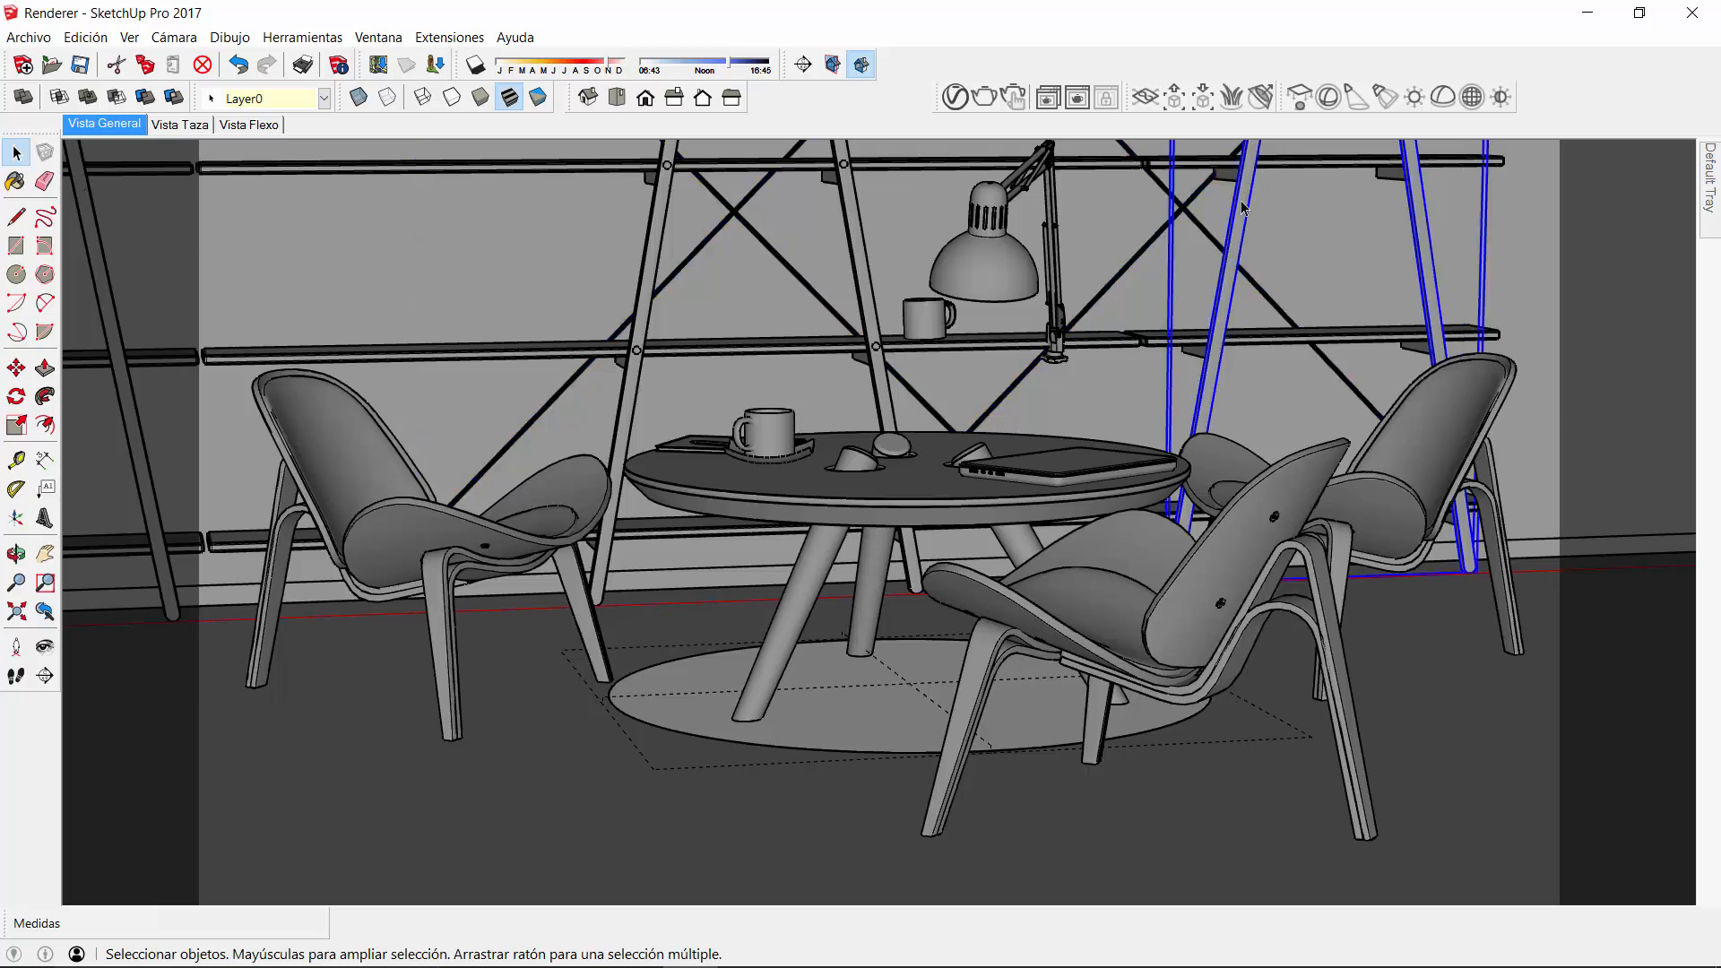
pyautogui.click(848, 174)
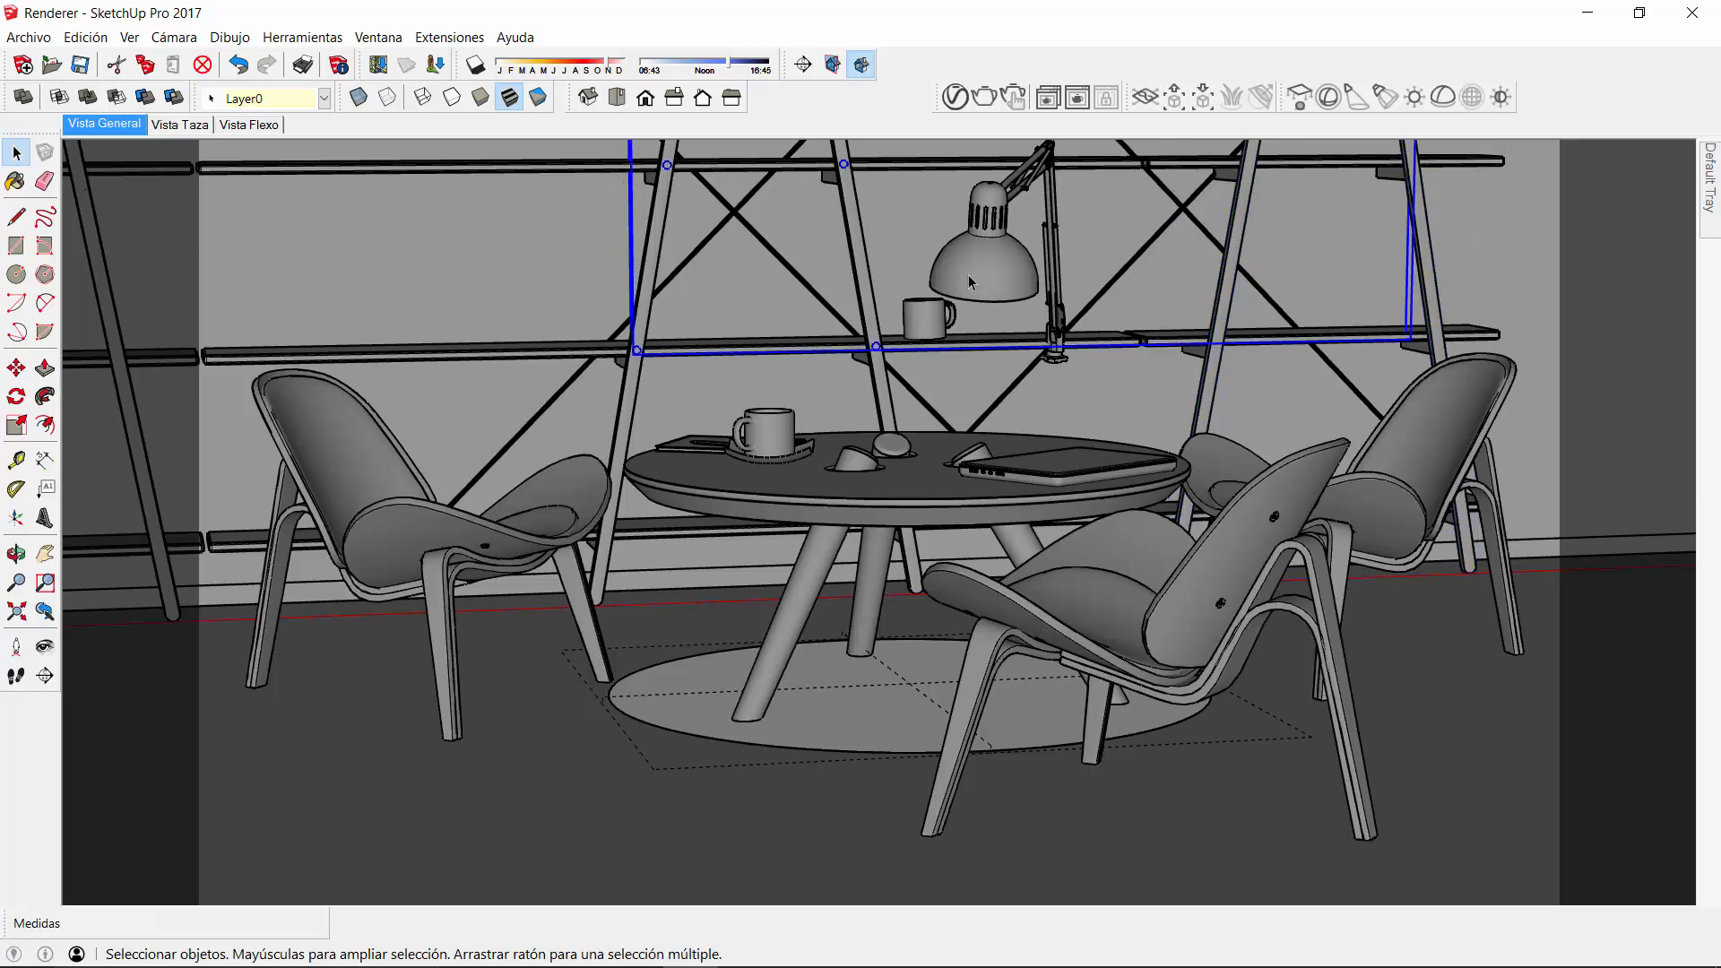
pyautogui.click(1000, 274)
pyautogui.click(911, 313)
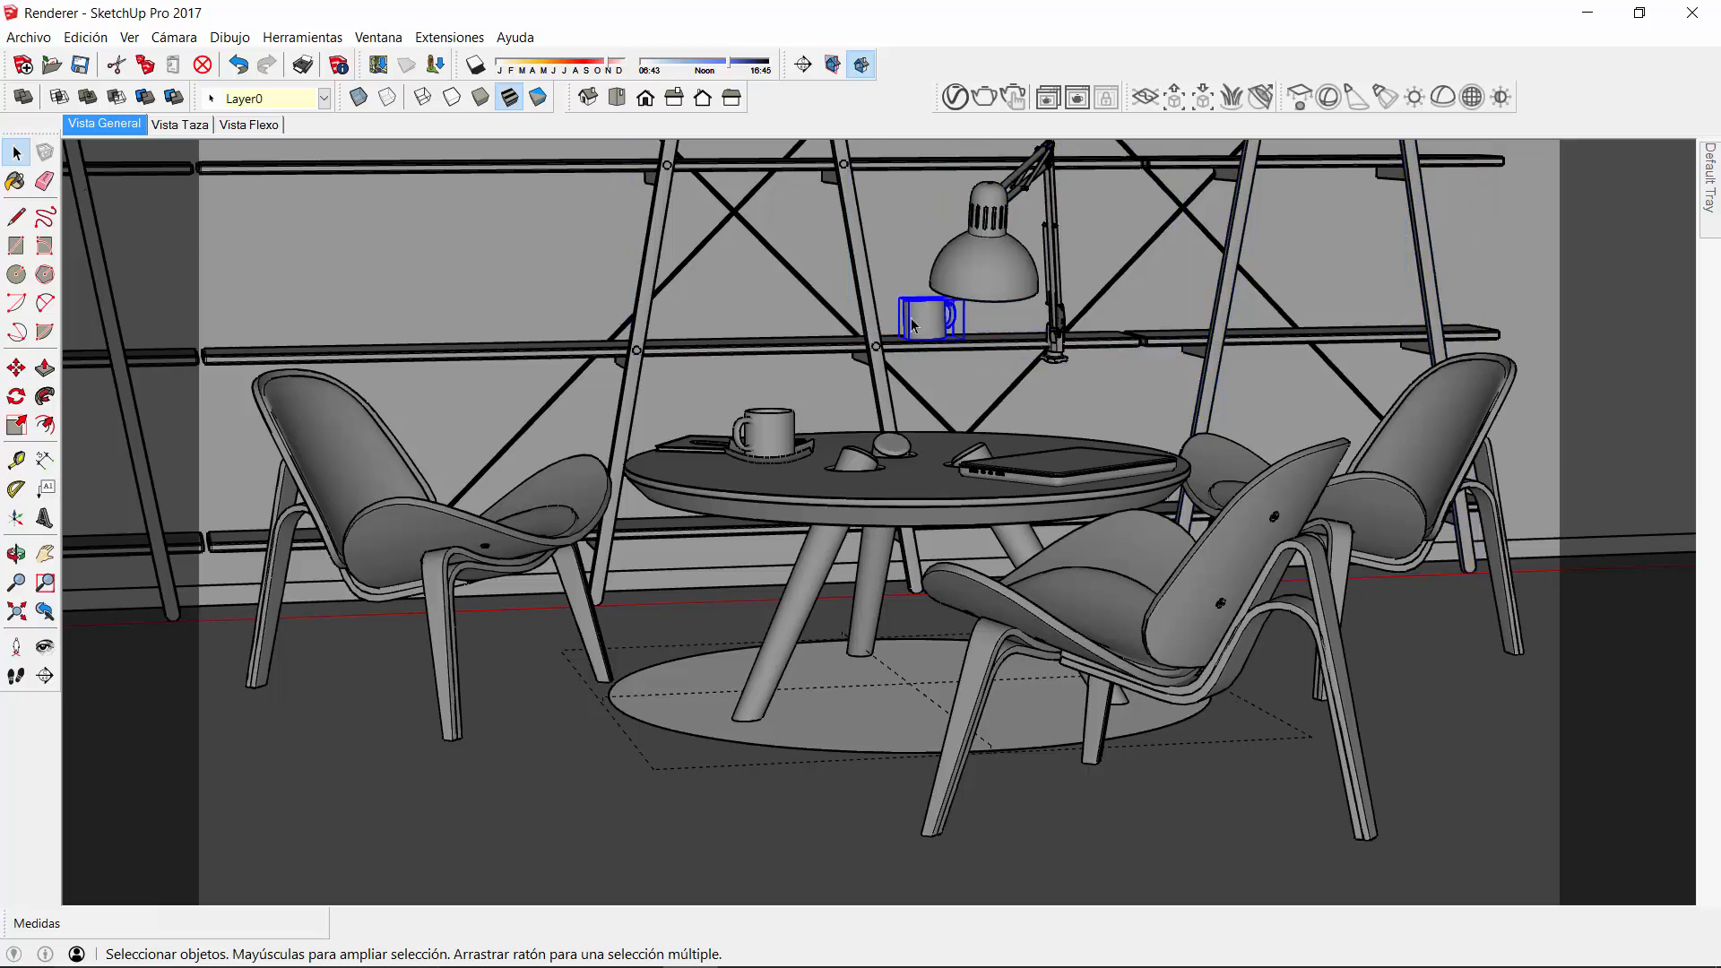
pyautogui.click(776, 434)
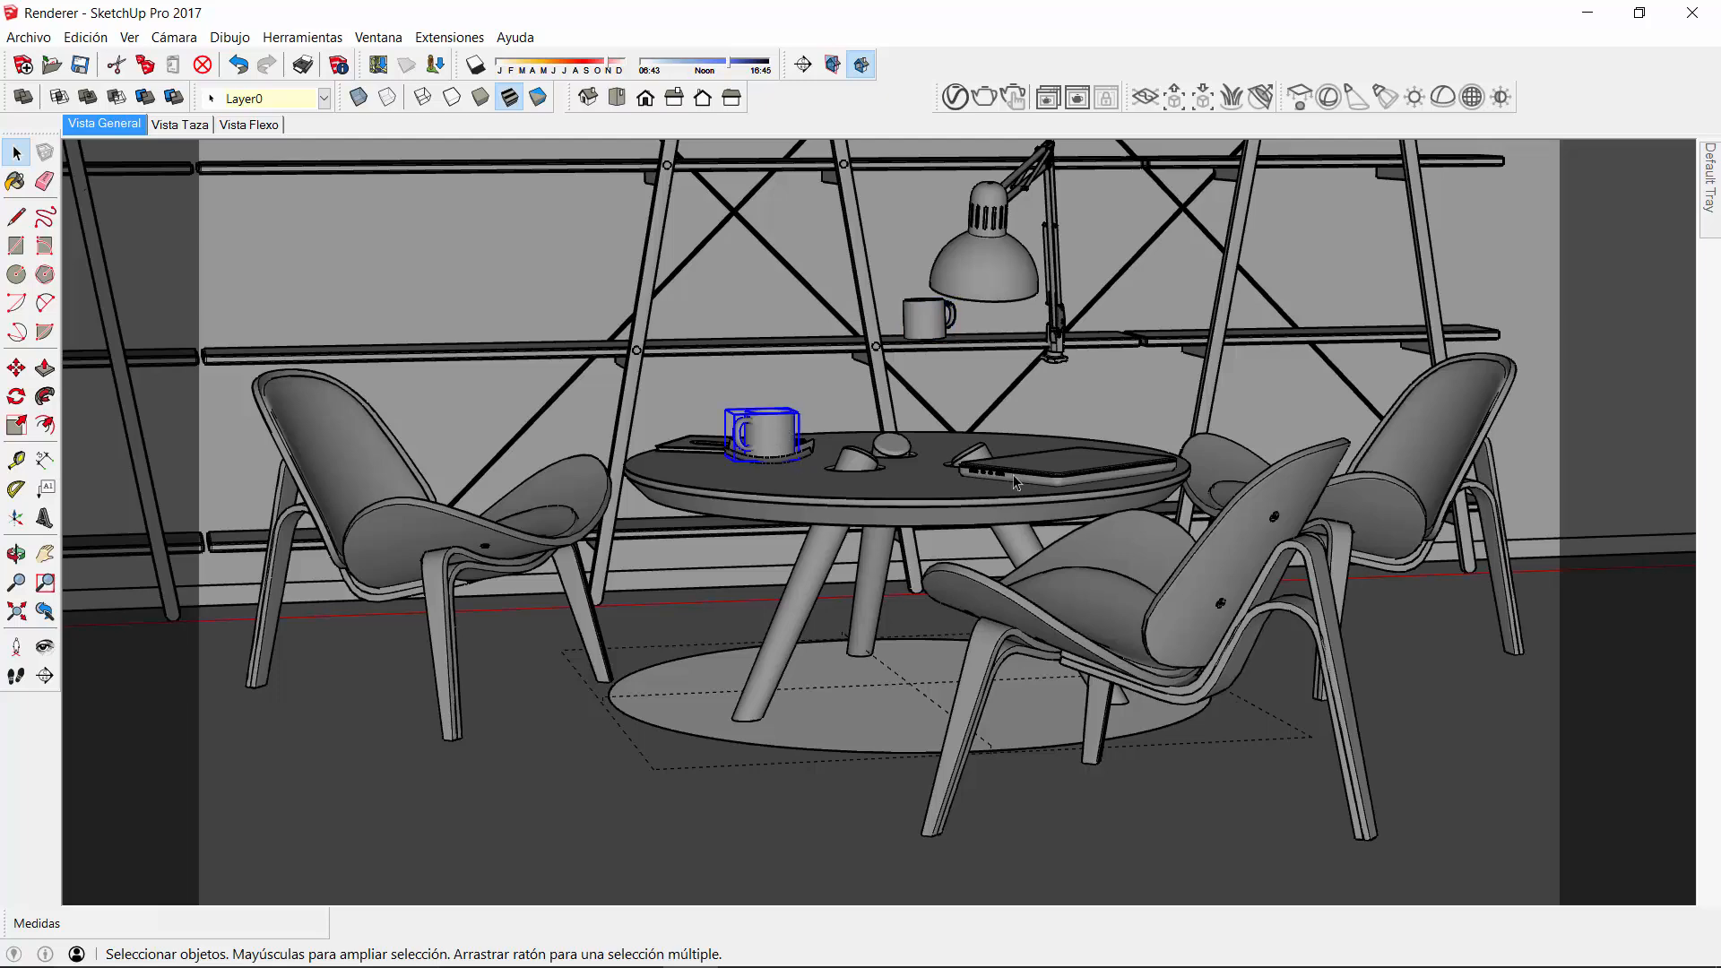
# Check how the laptop's parts and the table legs are grouped by selecting them
pyautogui.scroll(4, 1041, 473)
pyautogui.scroll(2, 1040, 474)
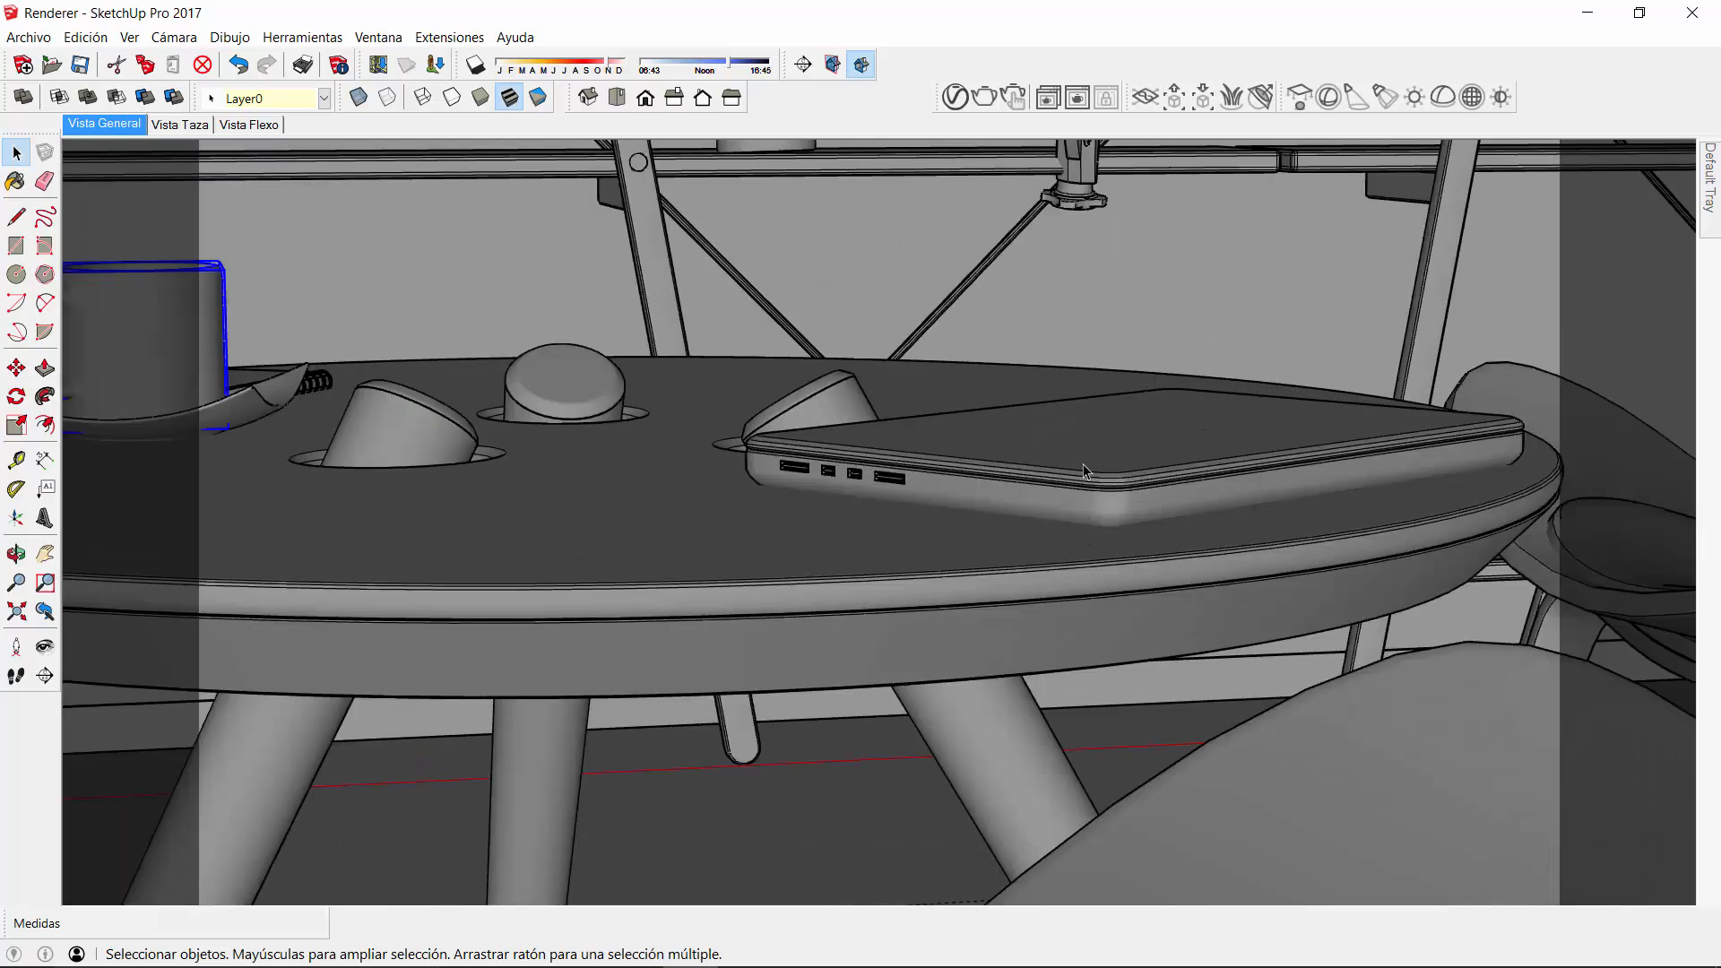
pyautogui.click(1084, 477)
pyautogui.click(1097, 509)
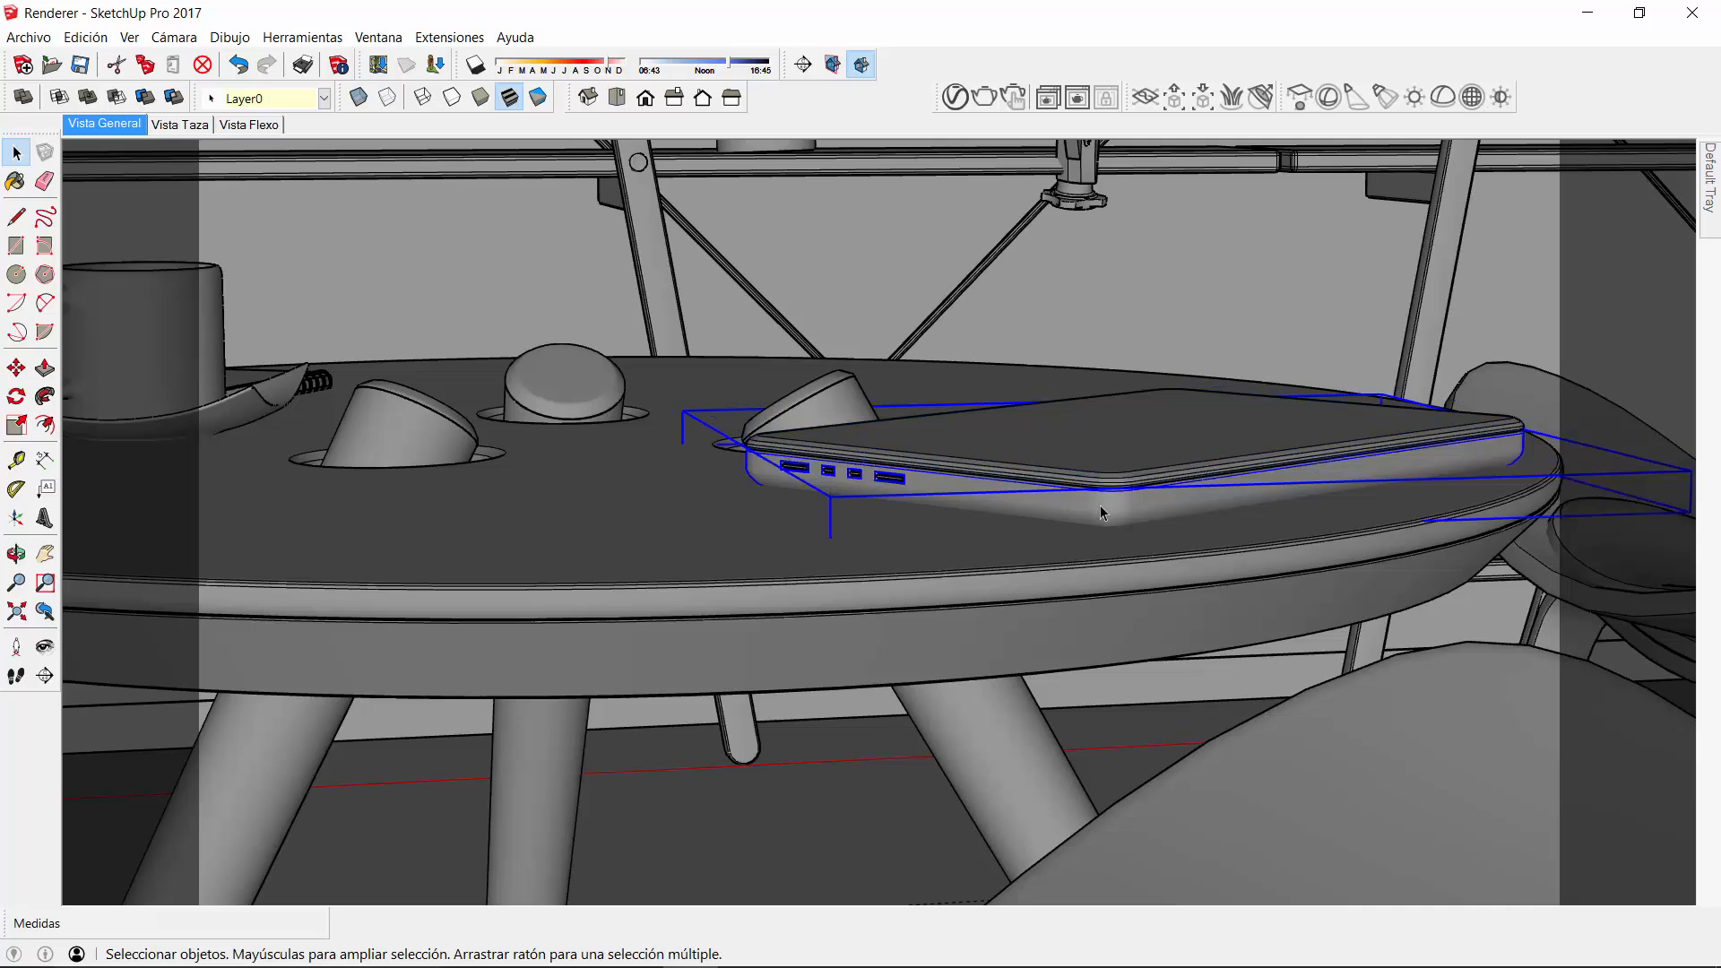
pyautogui.scroll(-8, 755, 558)
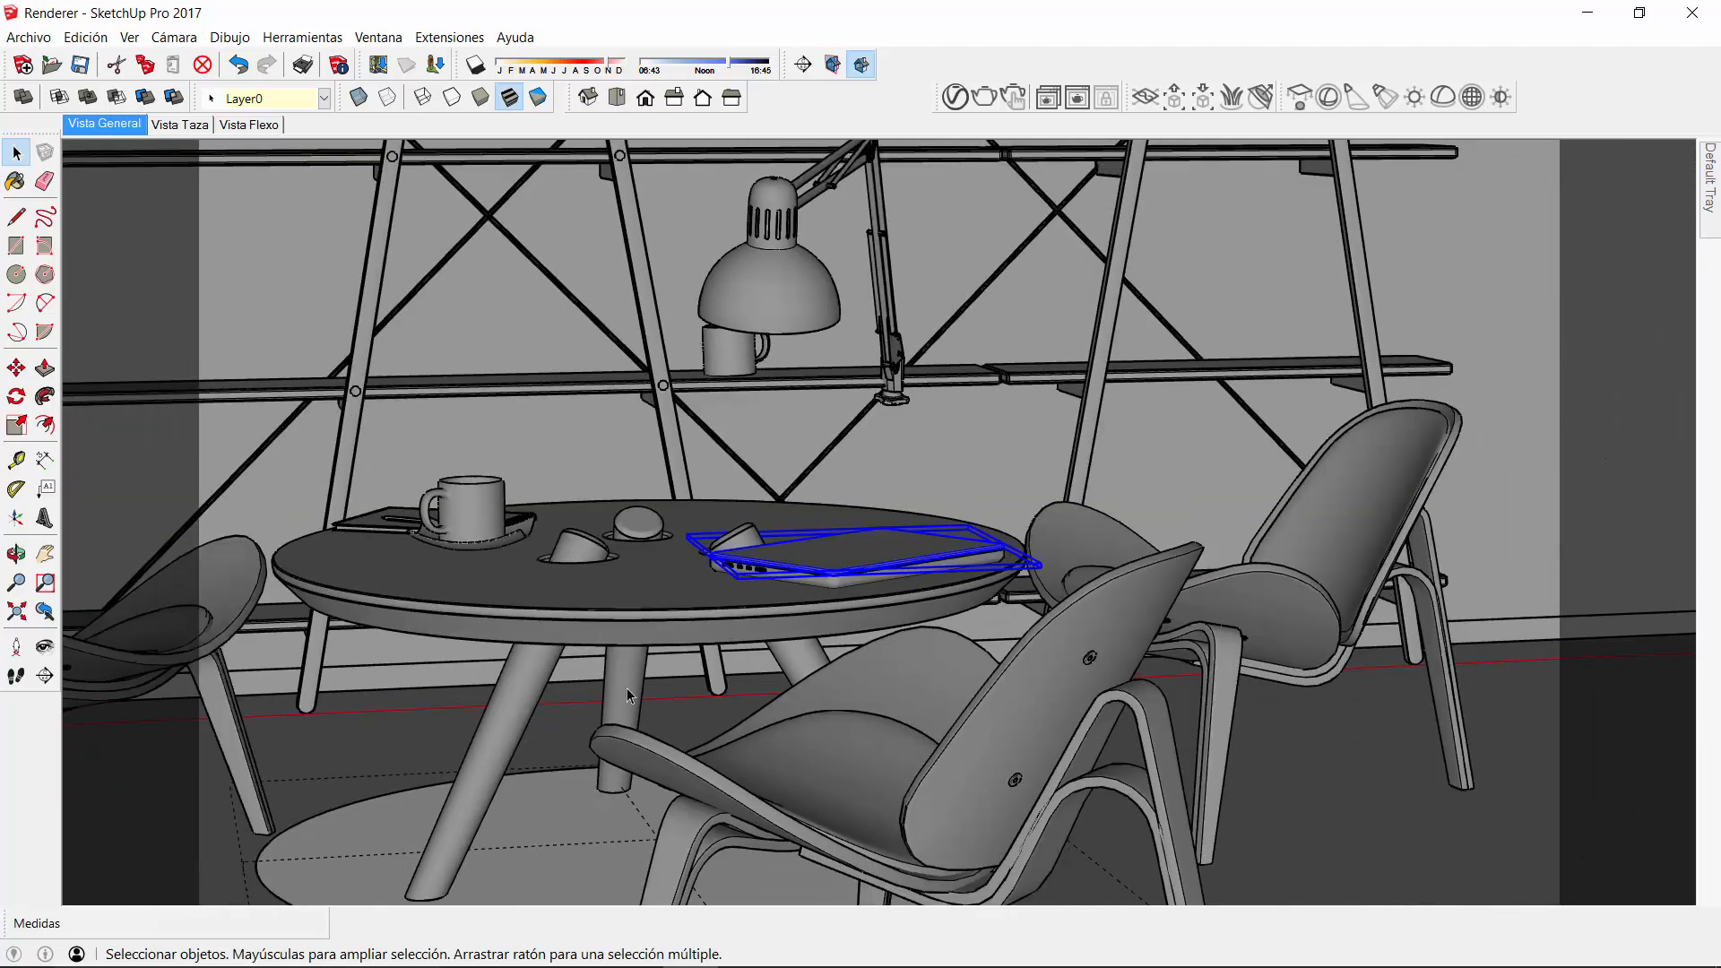
pyautogui.click(541, 693)
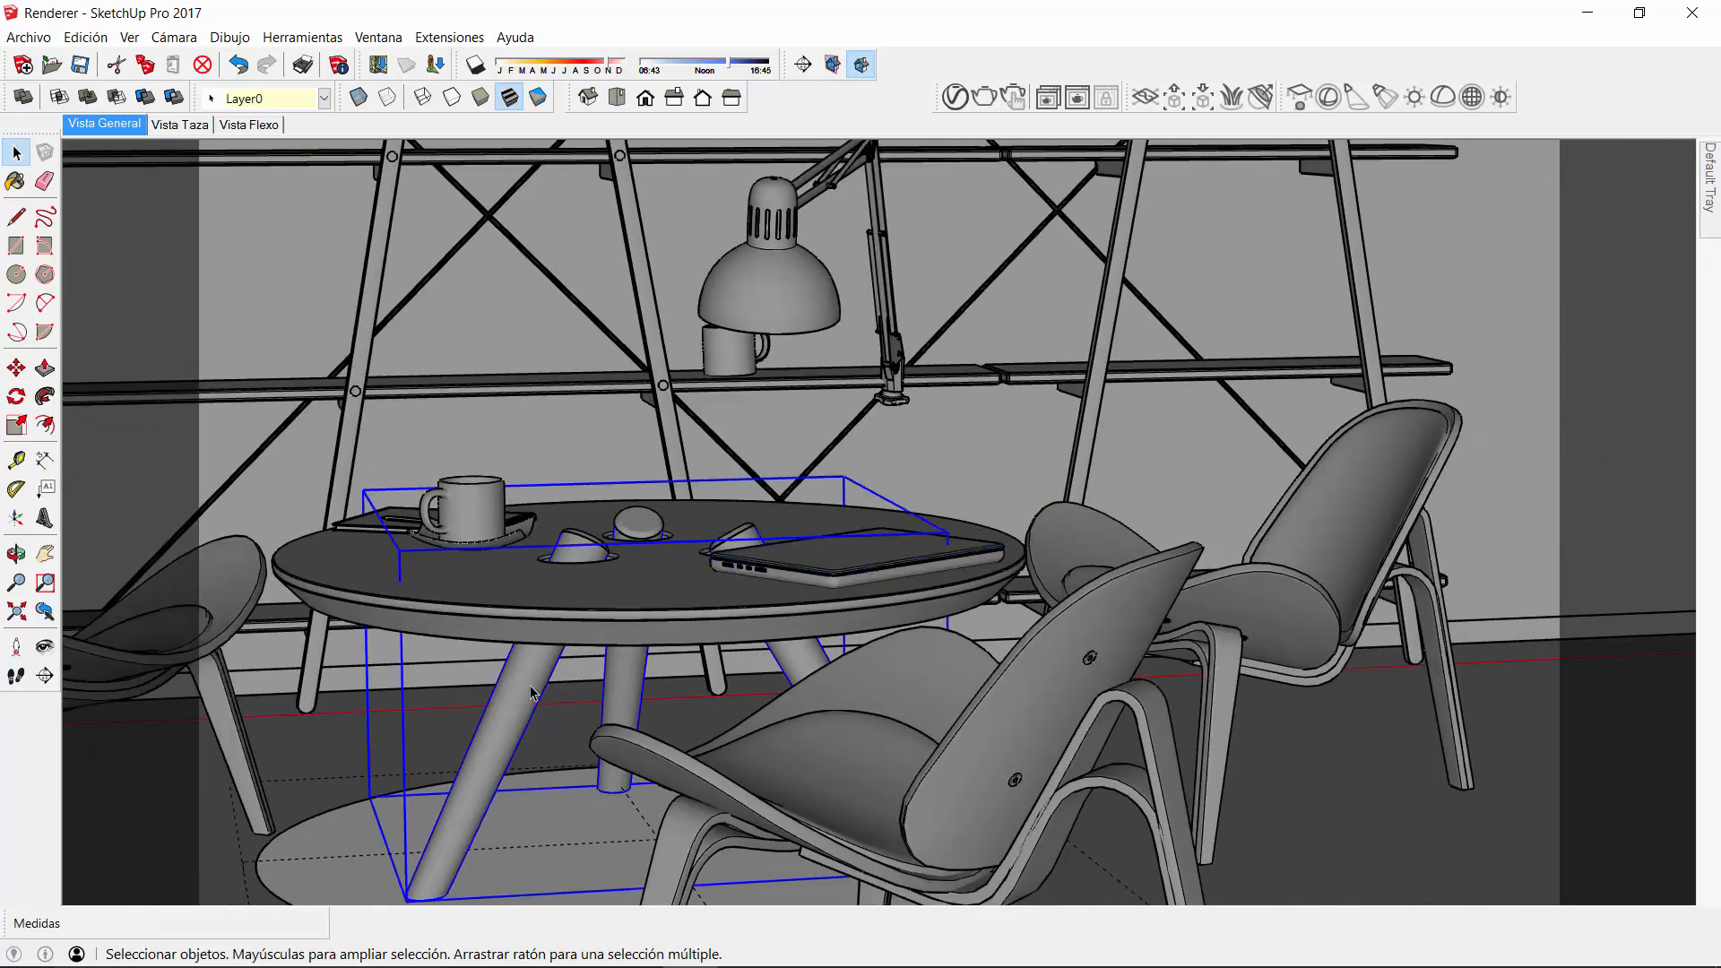
# Select the three leg tops protruding through the tabletop and try to copy them upward along the blue axis
pyautogui.click(642, 531)
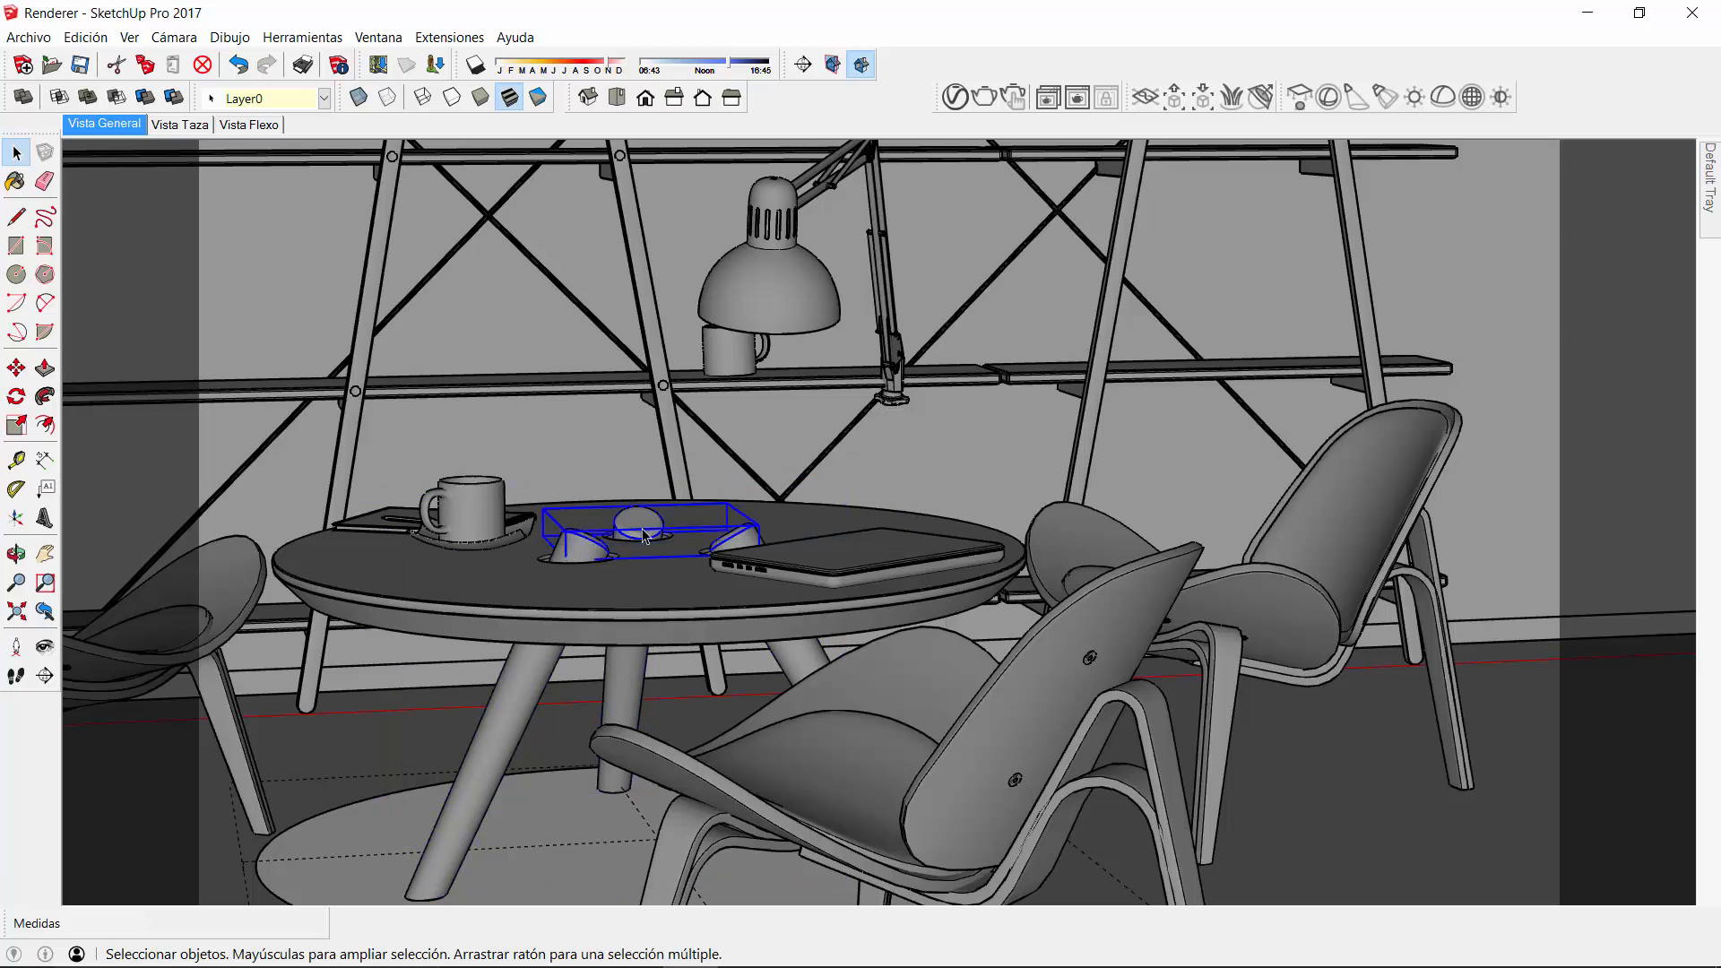
pyautogui.press('m')
pyautogui.click(642, 534)
pyautogui.press('ctrl')
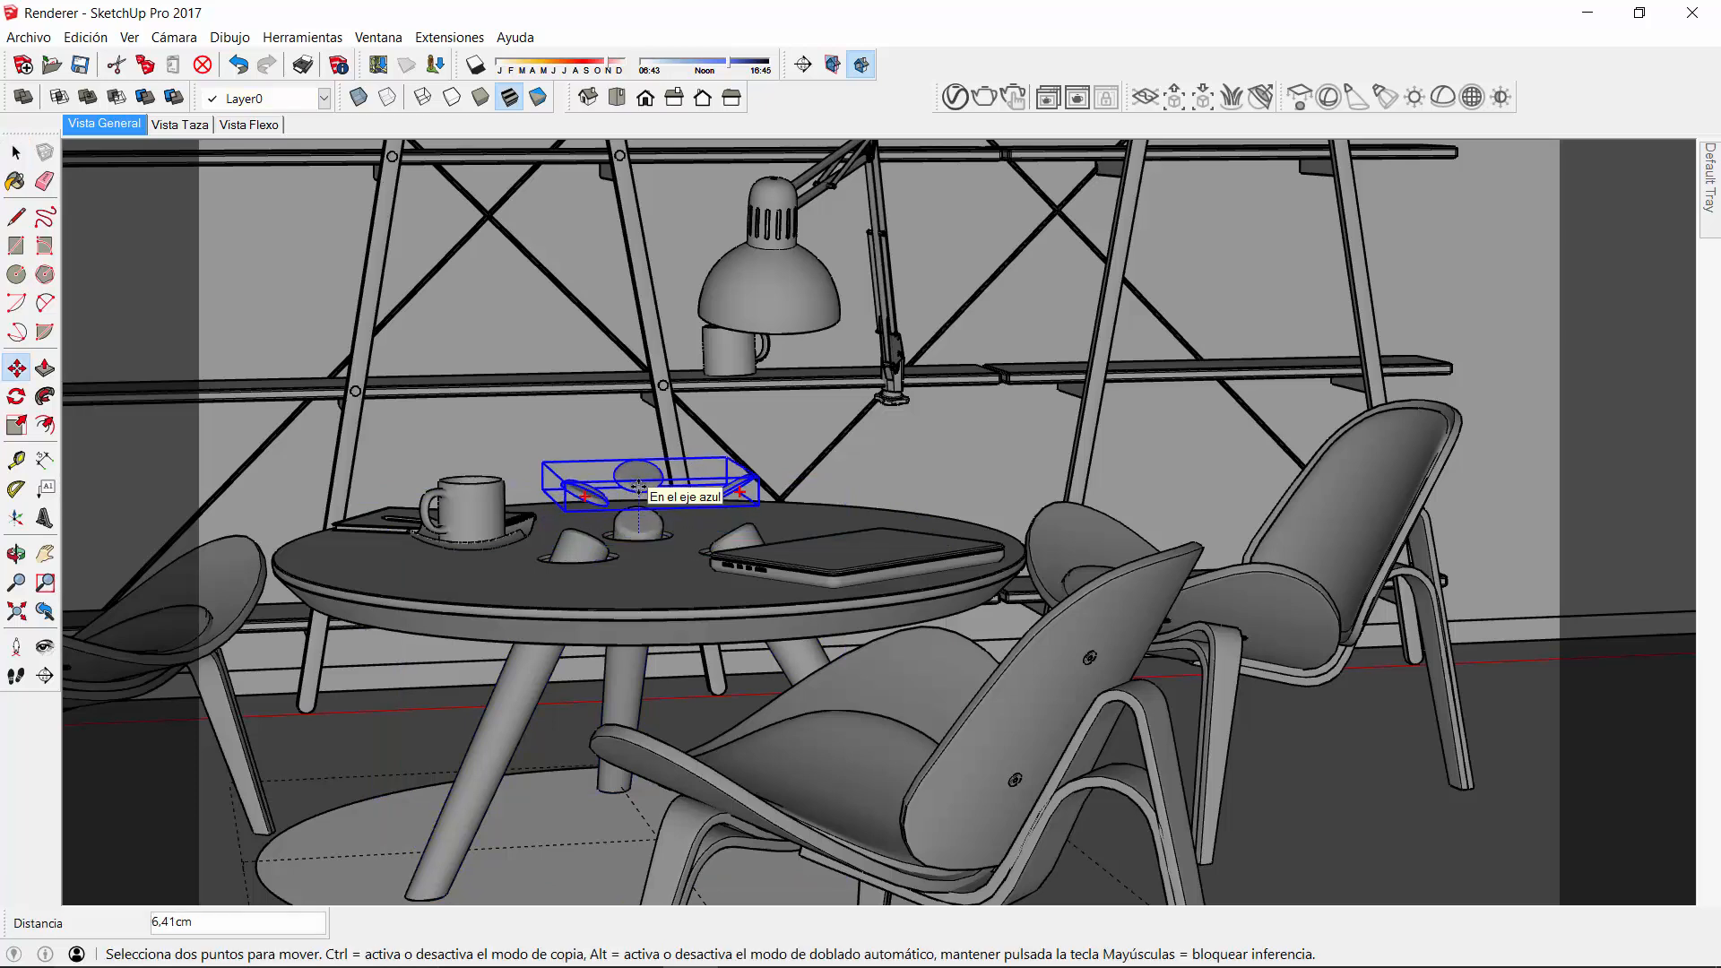
pyautogui.press('space')
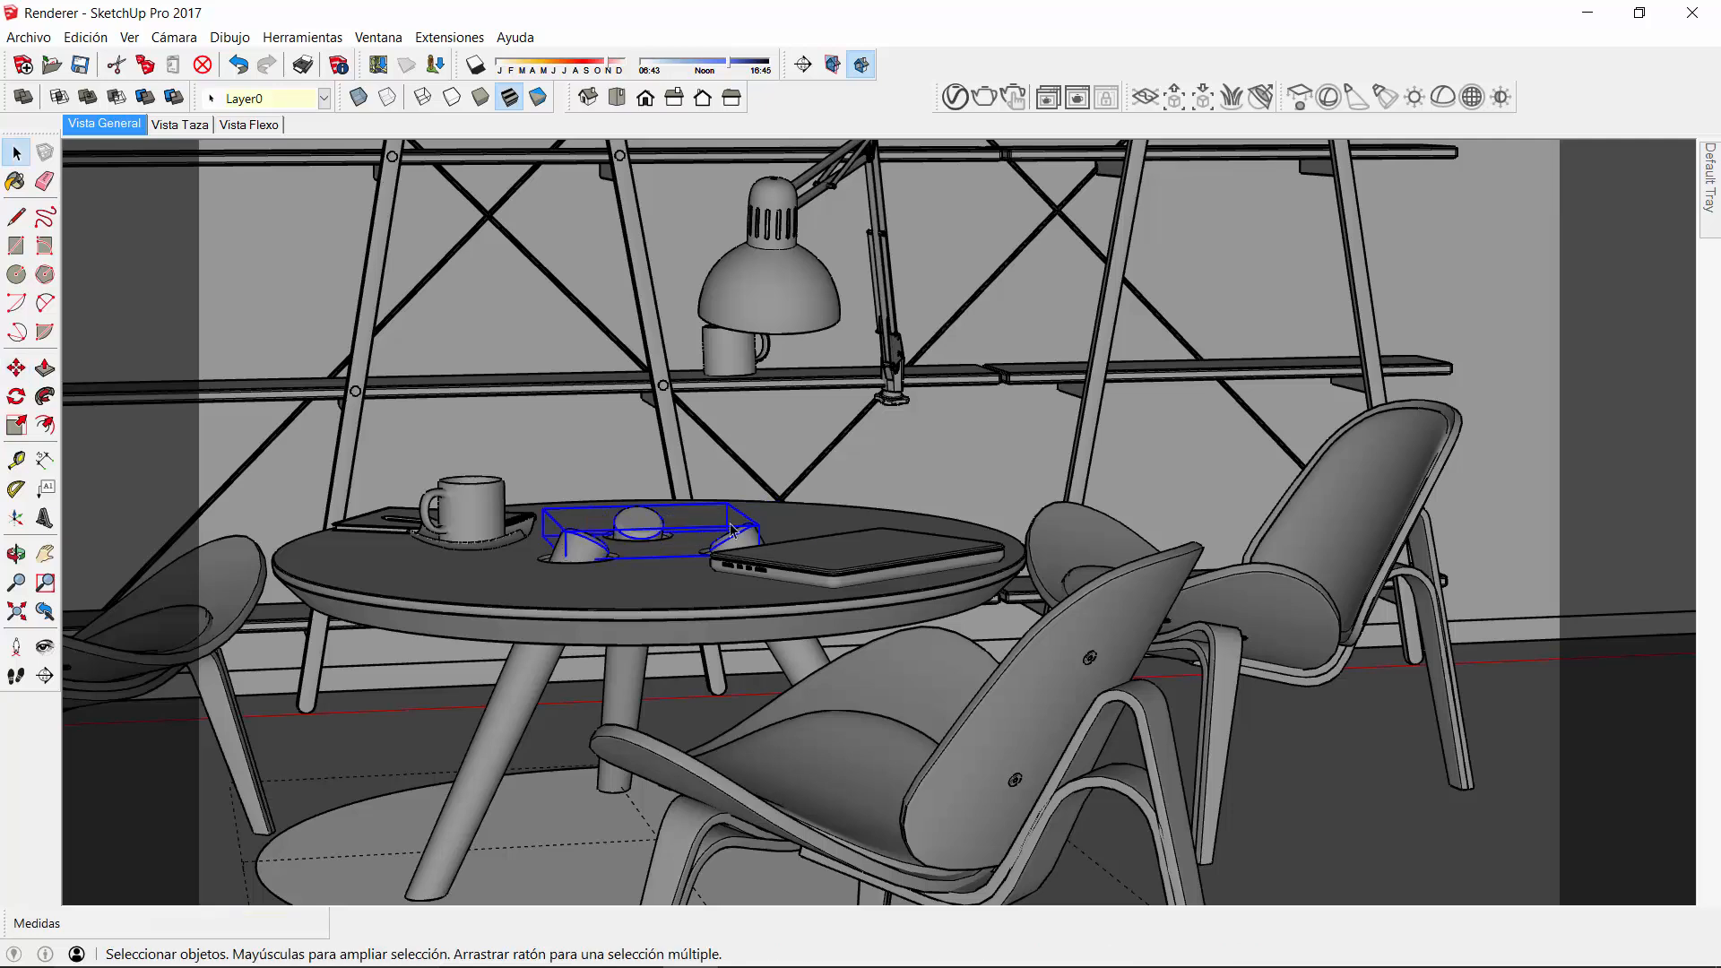
# Check the tabletop's grouping by selecting it, clear the selection and return to the Vista General scene
pyautogui.click(797, 528)
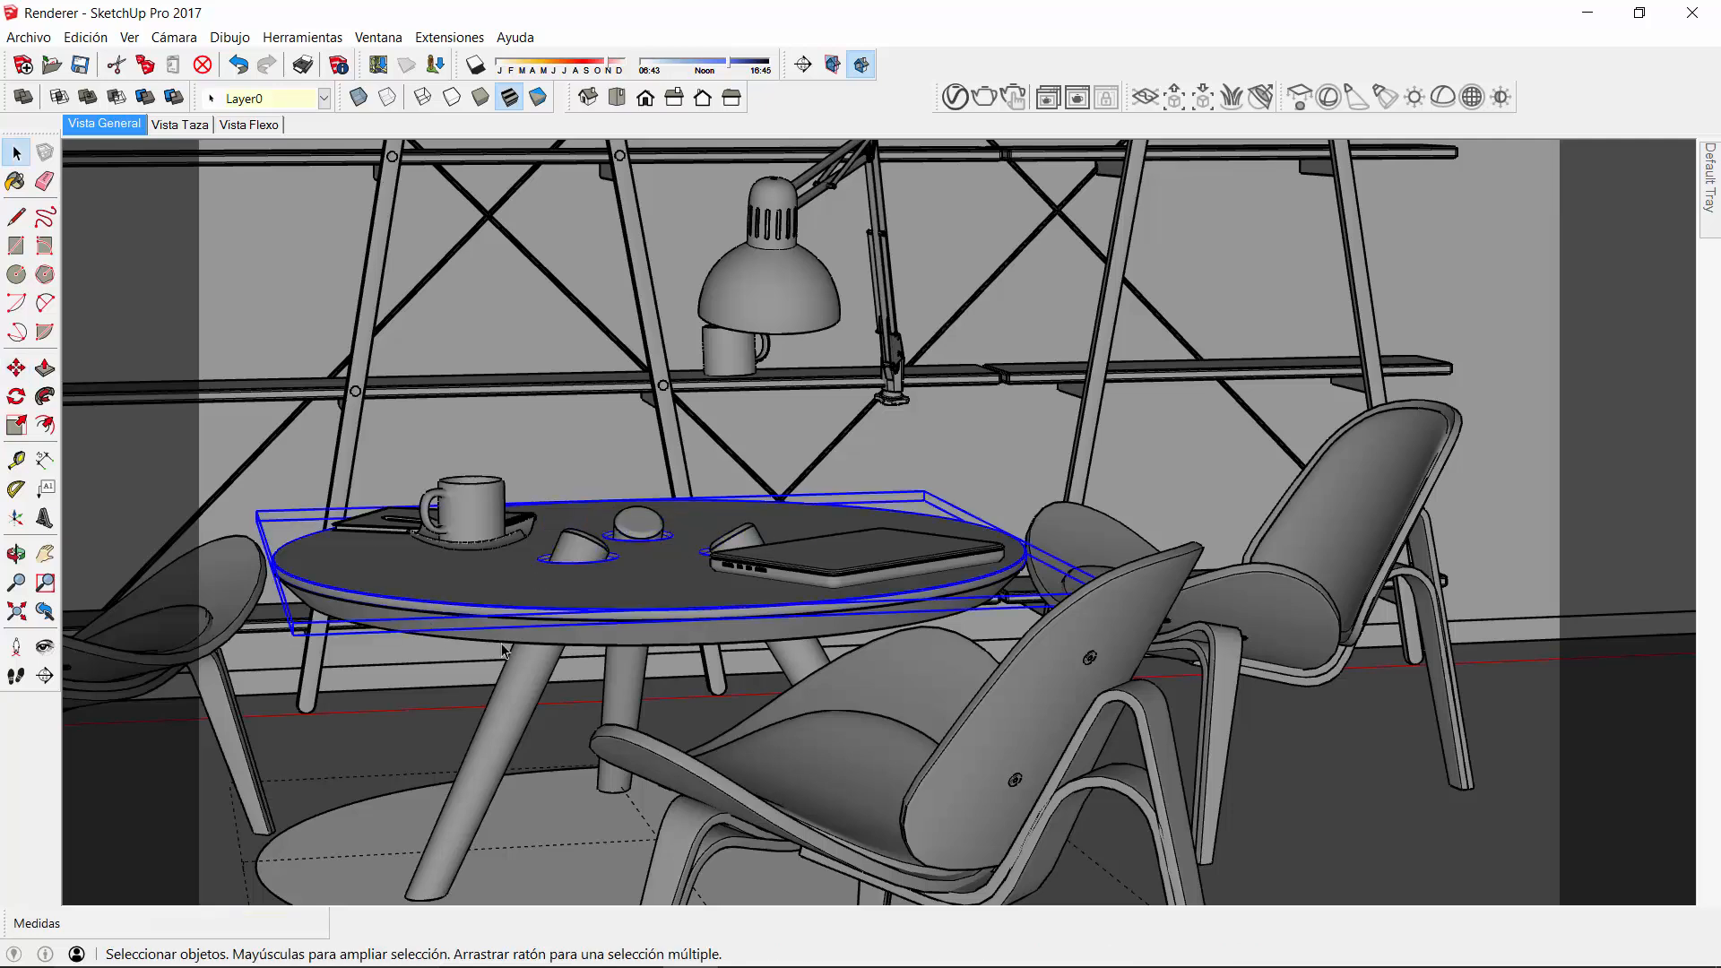
pyautogui.click(378, 733)
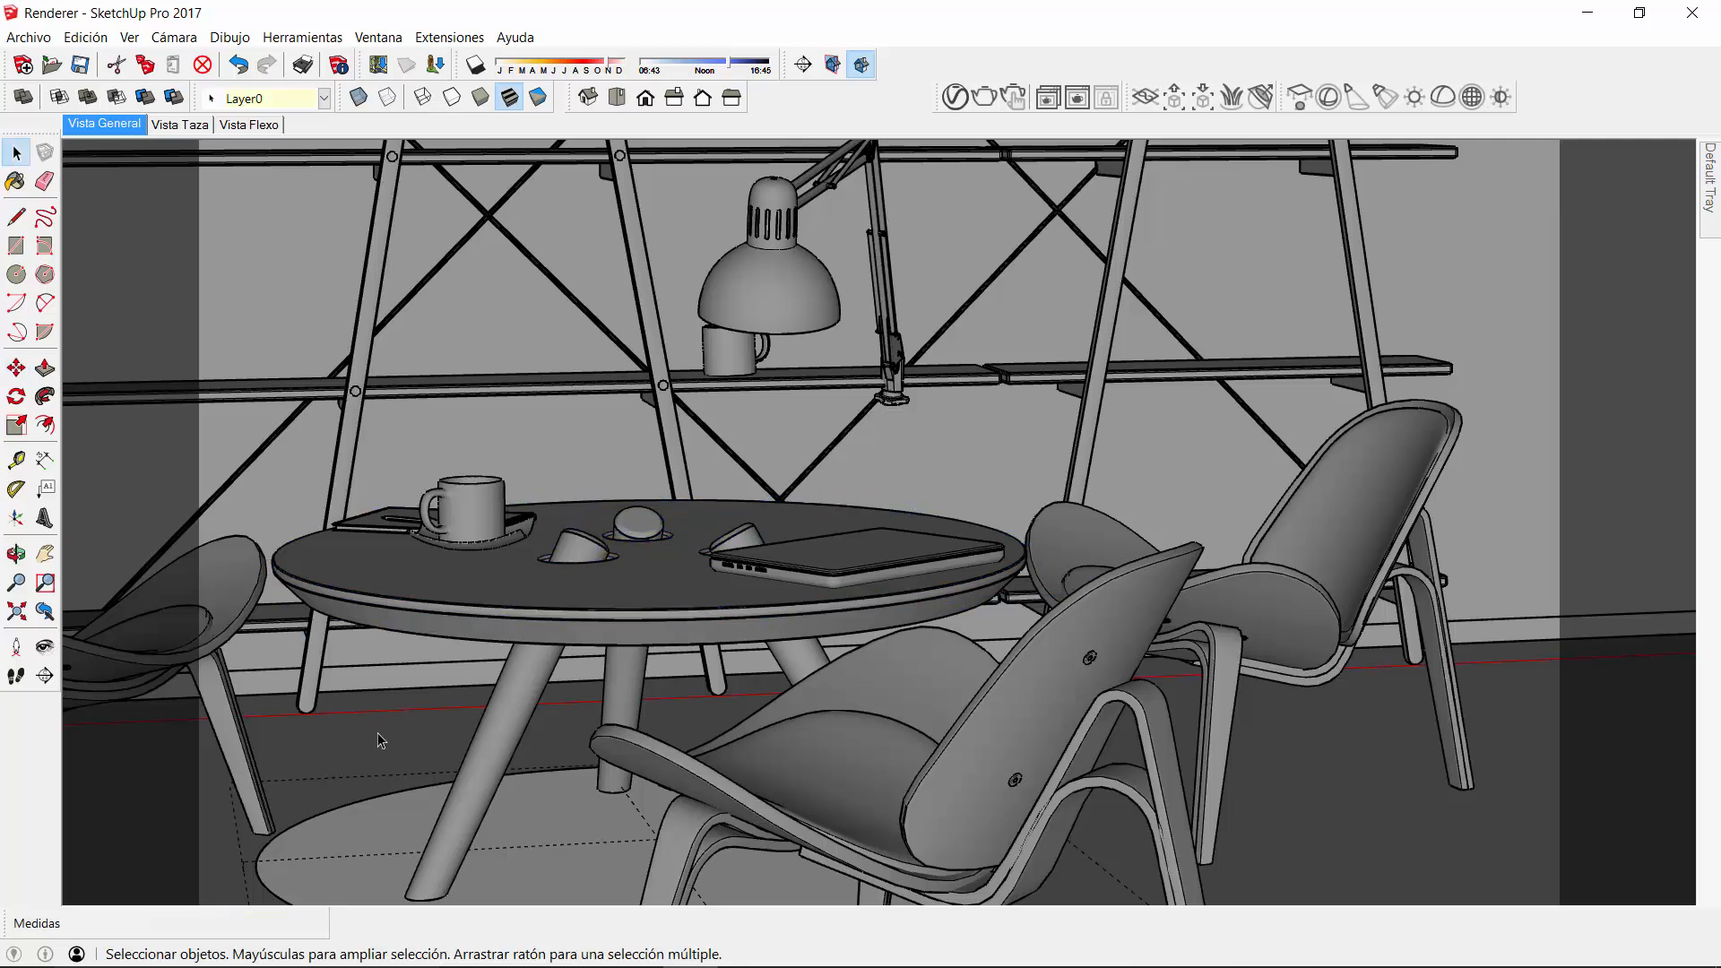
pyautogui.click(120, 127)
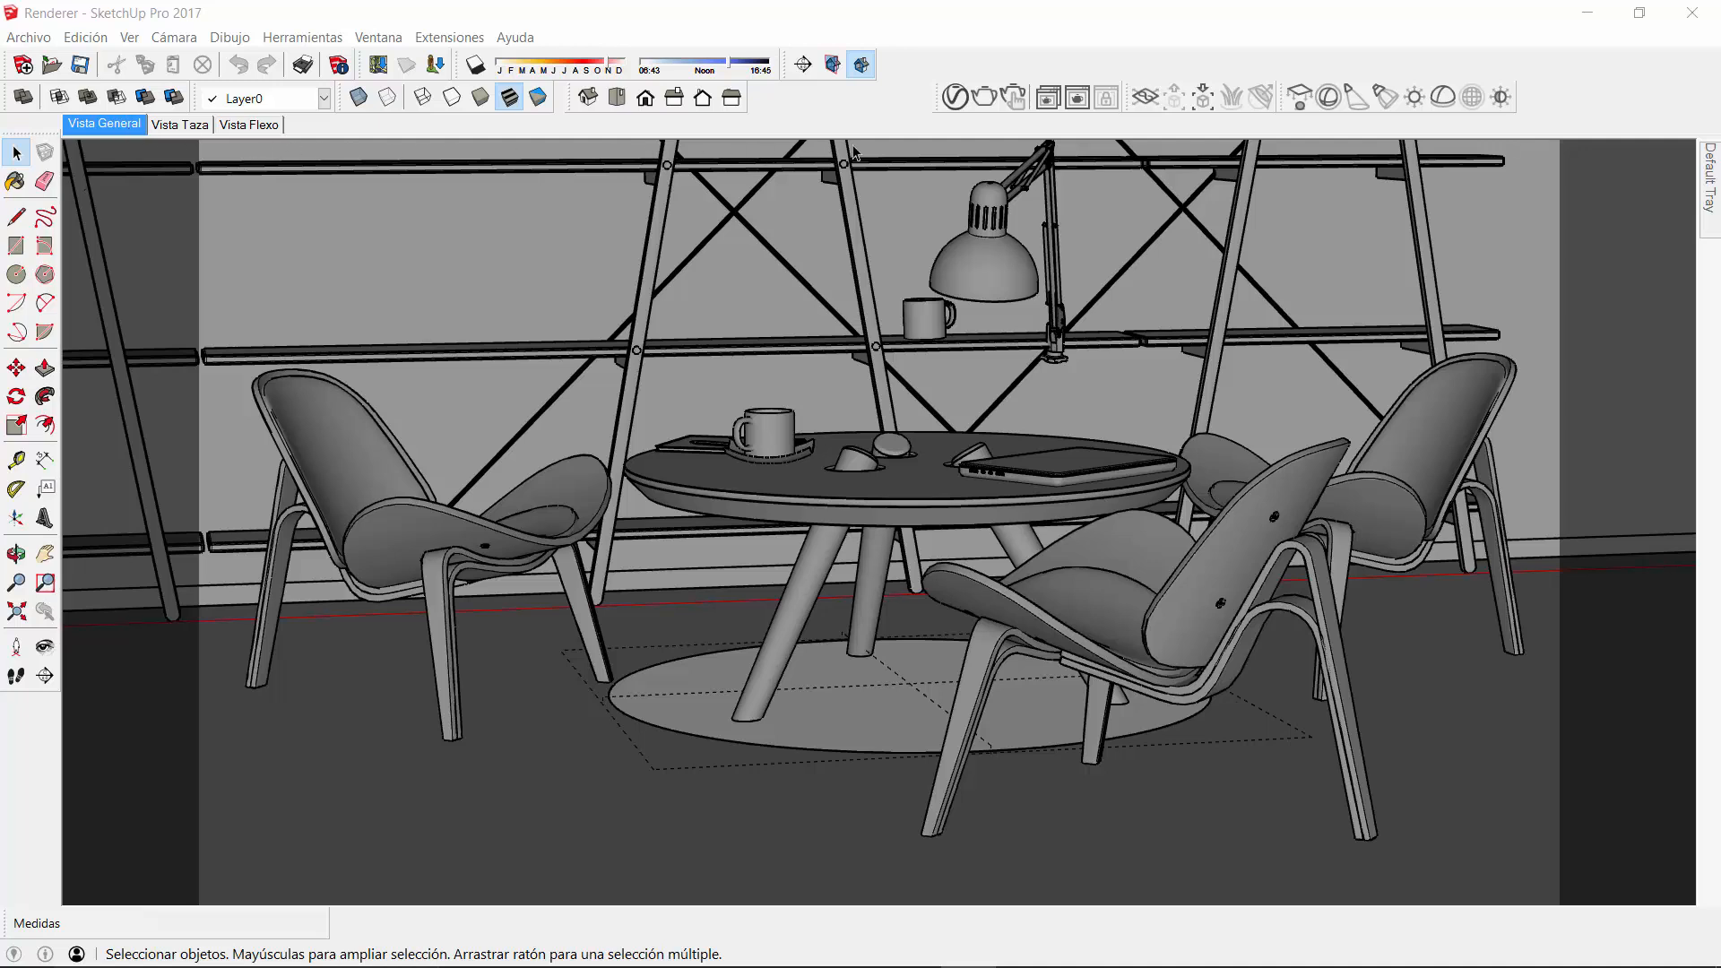
# Open the V-Ray Asset Editor, expand its material library and show the Metal category
pyautogui.click(956, 96)
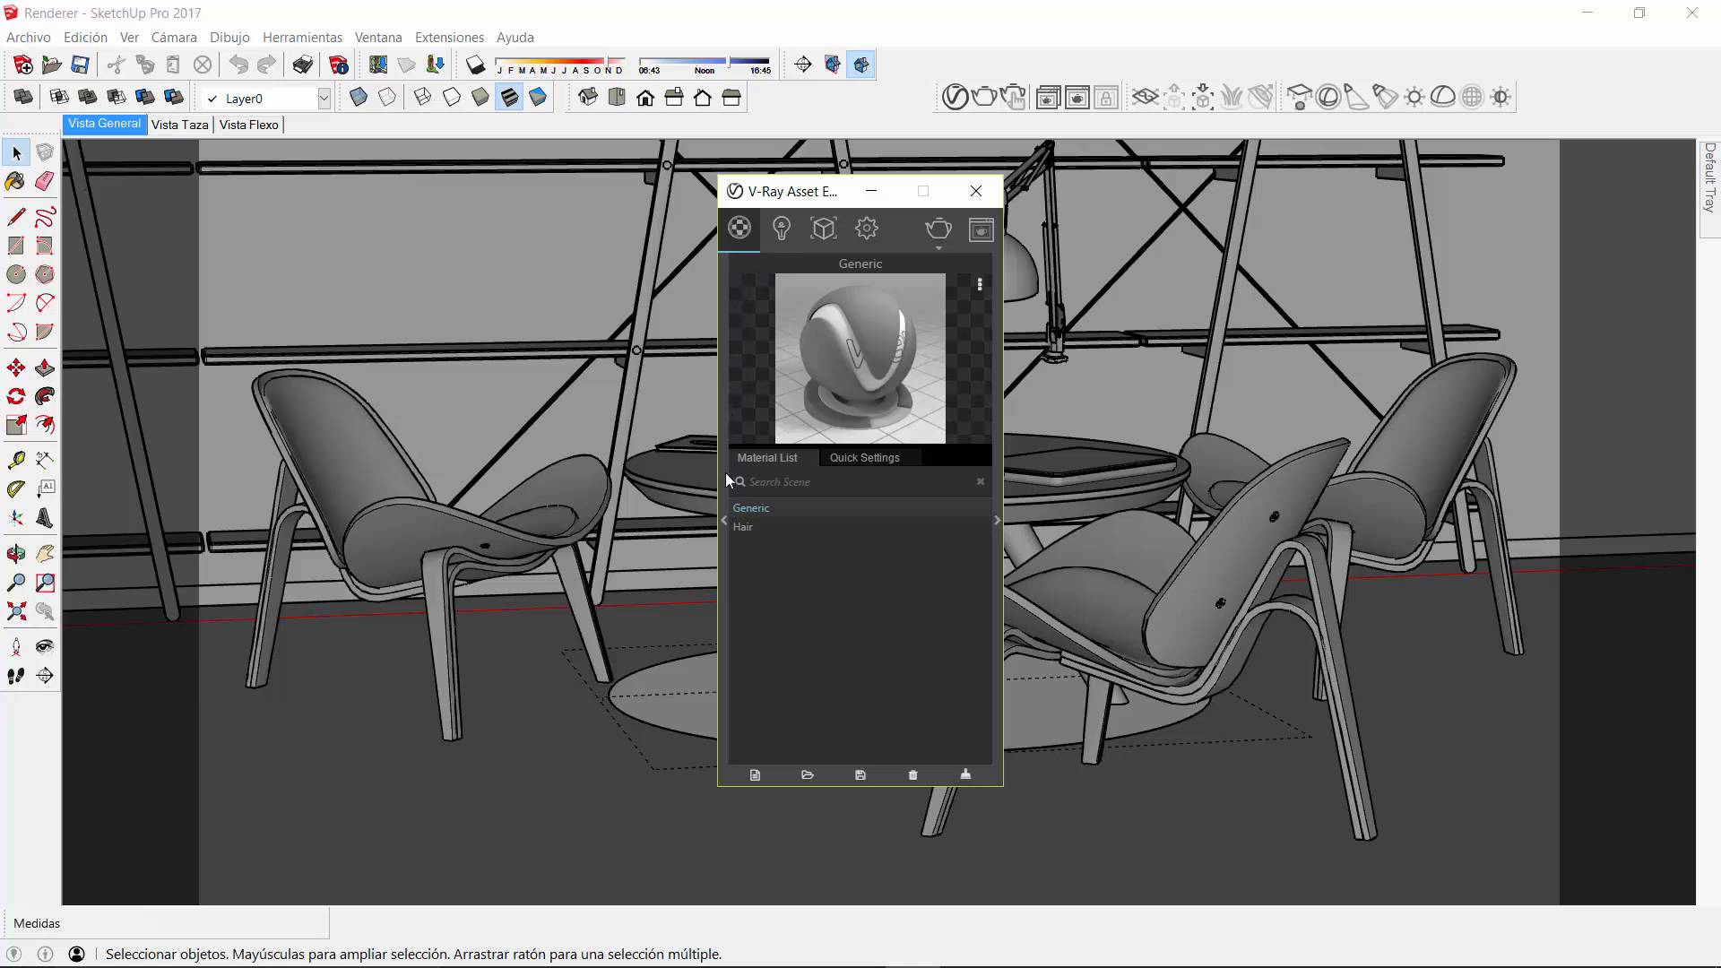
pyautogui.click(724, 520)
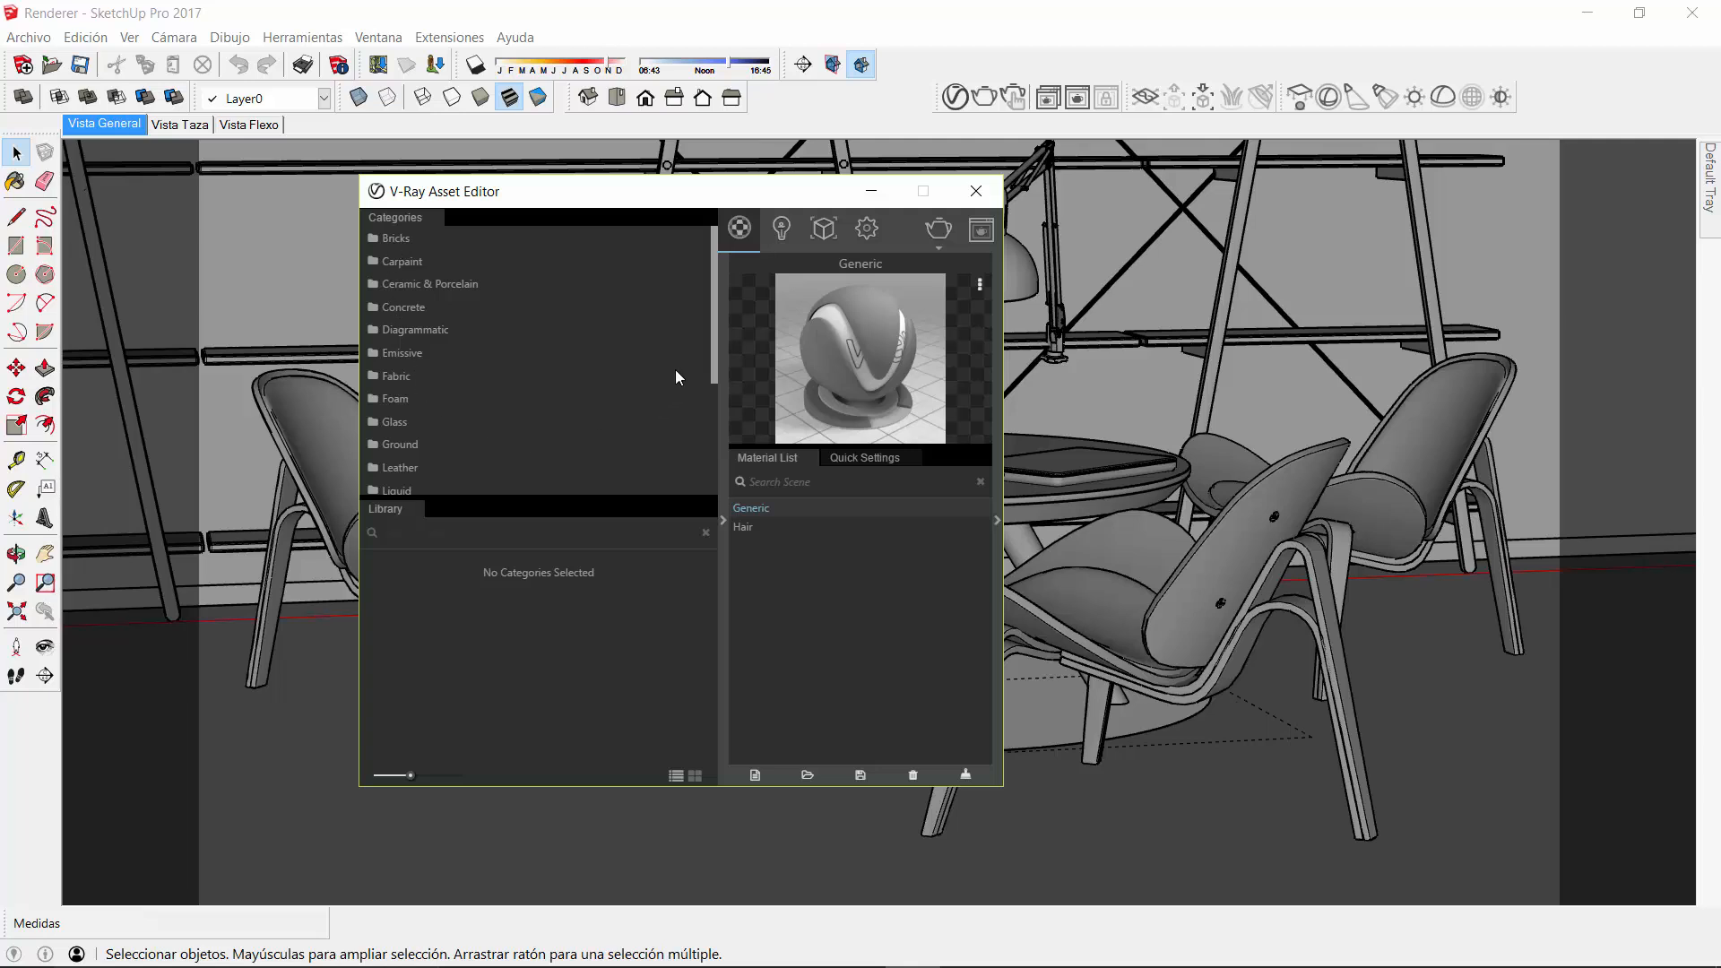
pyautogui.moveTo(712, 271); pyautogui.dragTo(449, 239)
pyautogui.moveTo(712, 273); pyautogui.dragTo(593, 397)
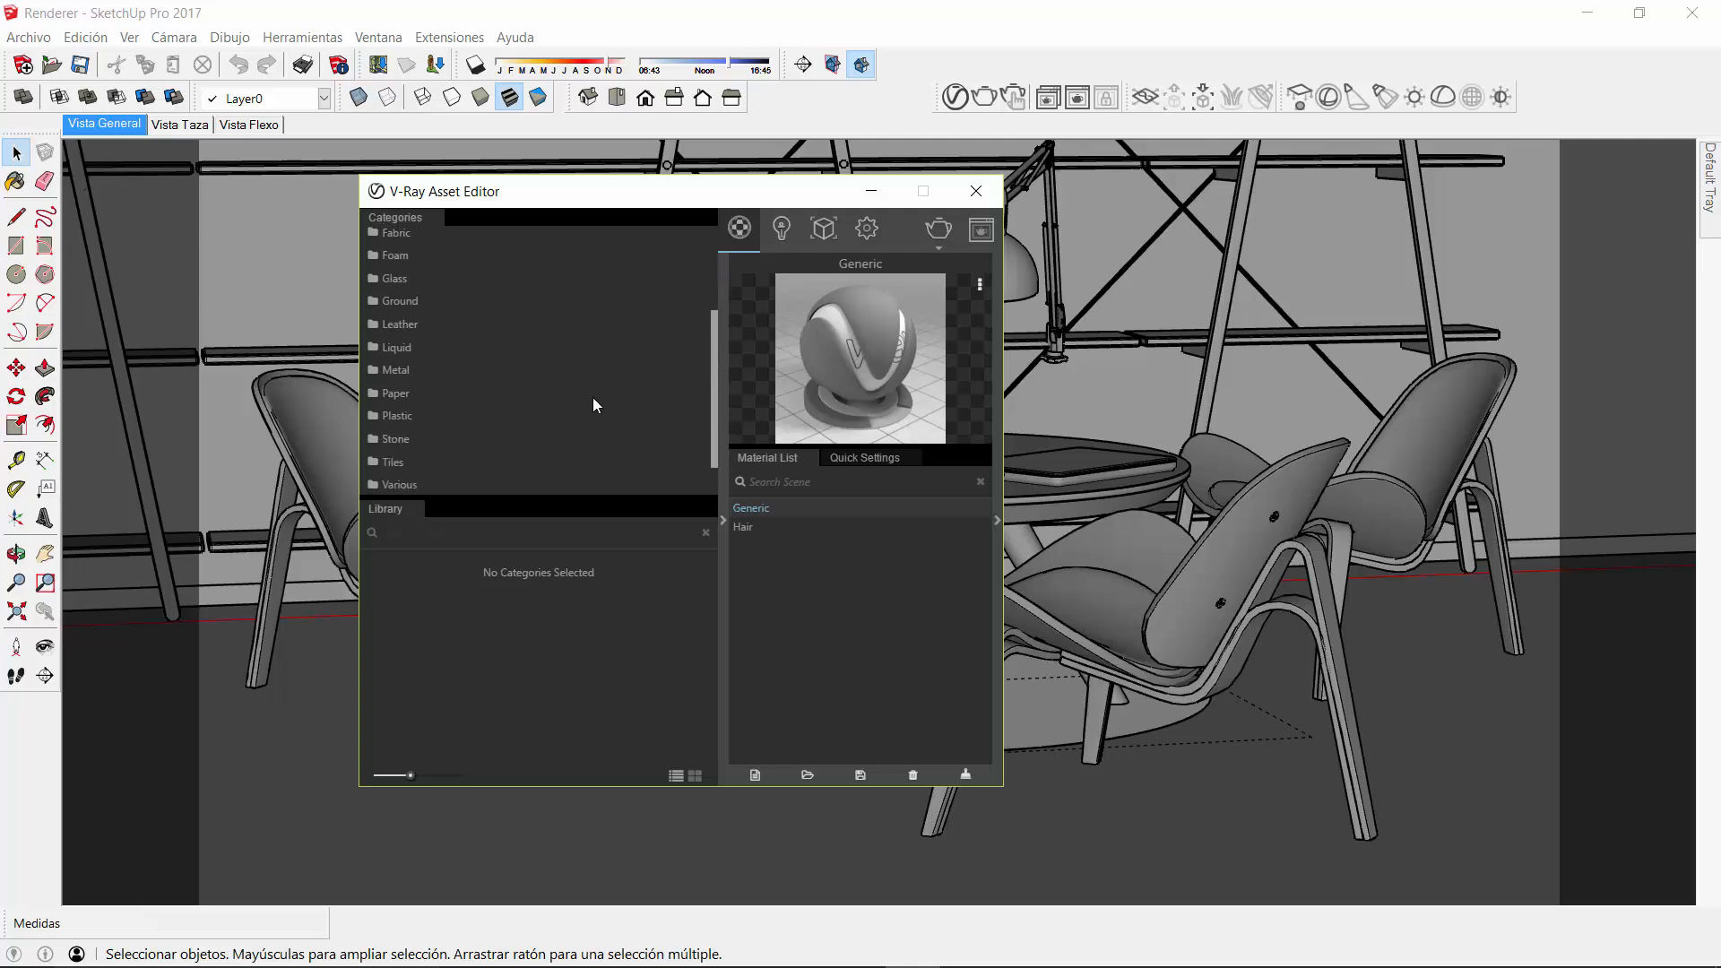
pyautogui.click(400, 371)
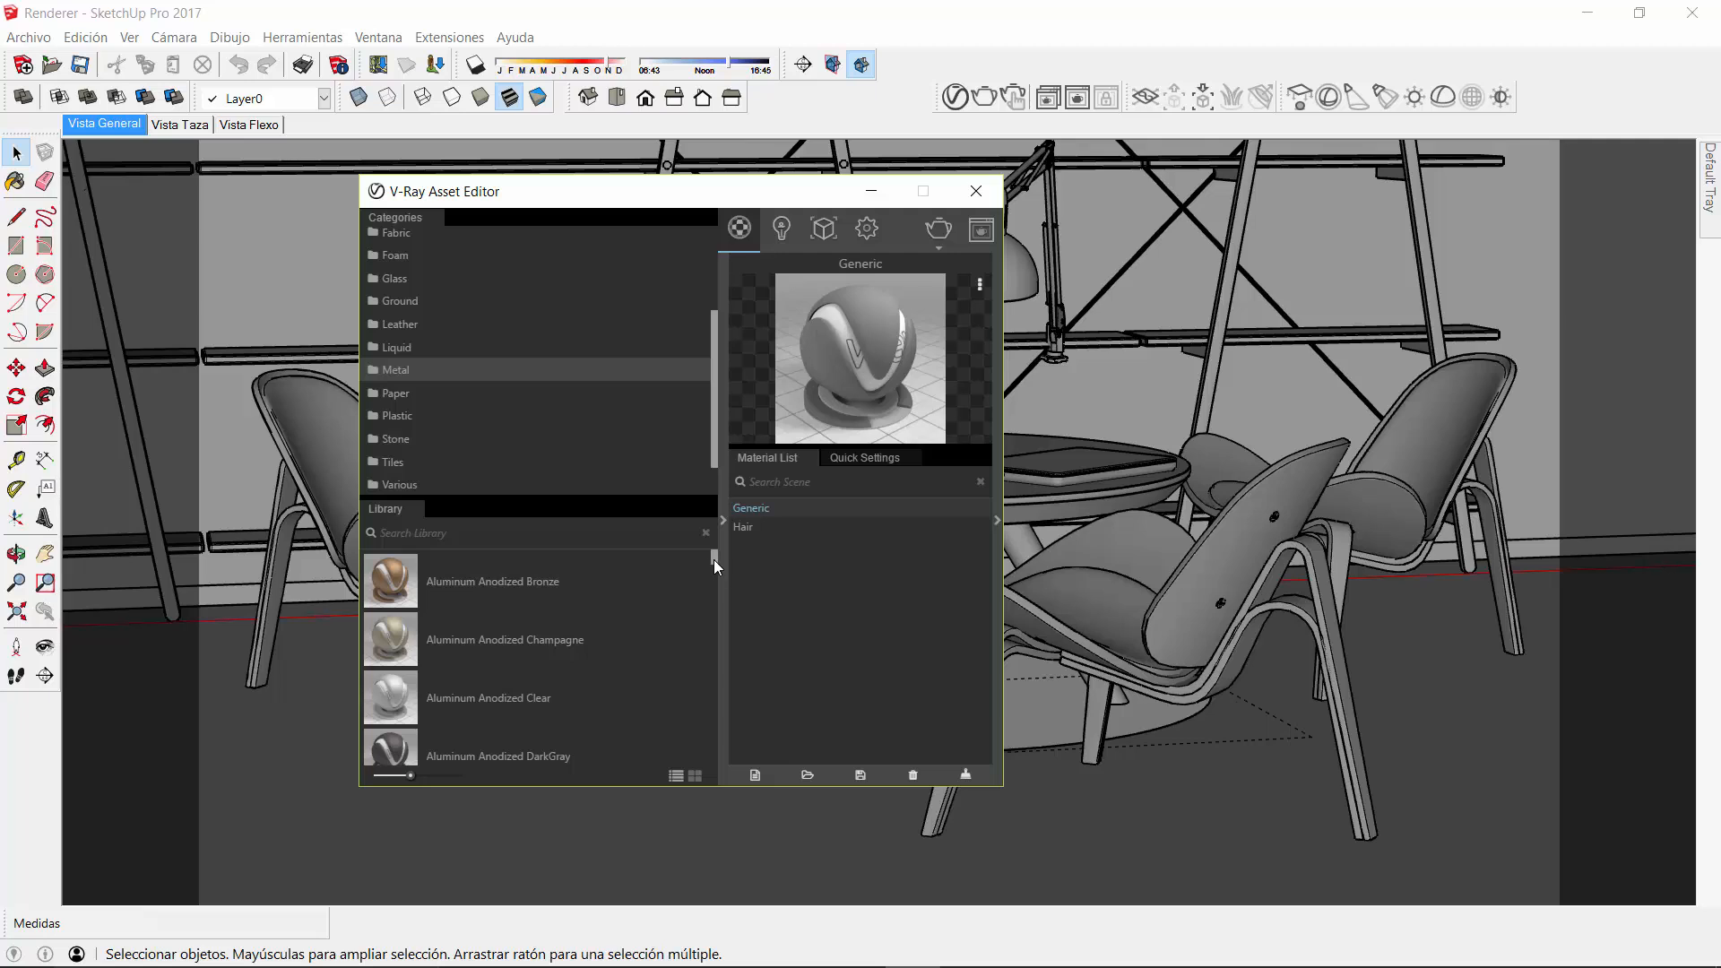
# Browse the Metal materials in the library and enlarge their preview thumbnails to the maximum size
pyautogui.moveTo(714, 559); pyautogui.dragTo(714, 653)
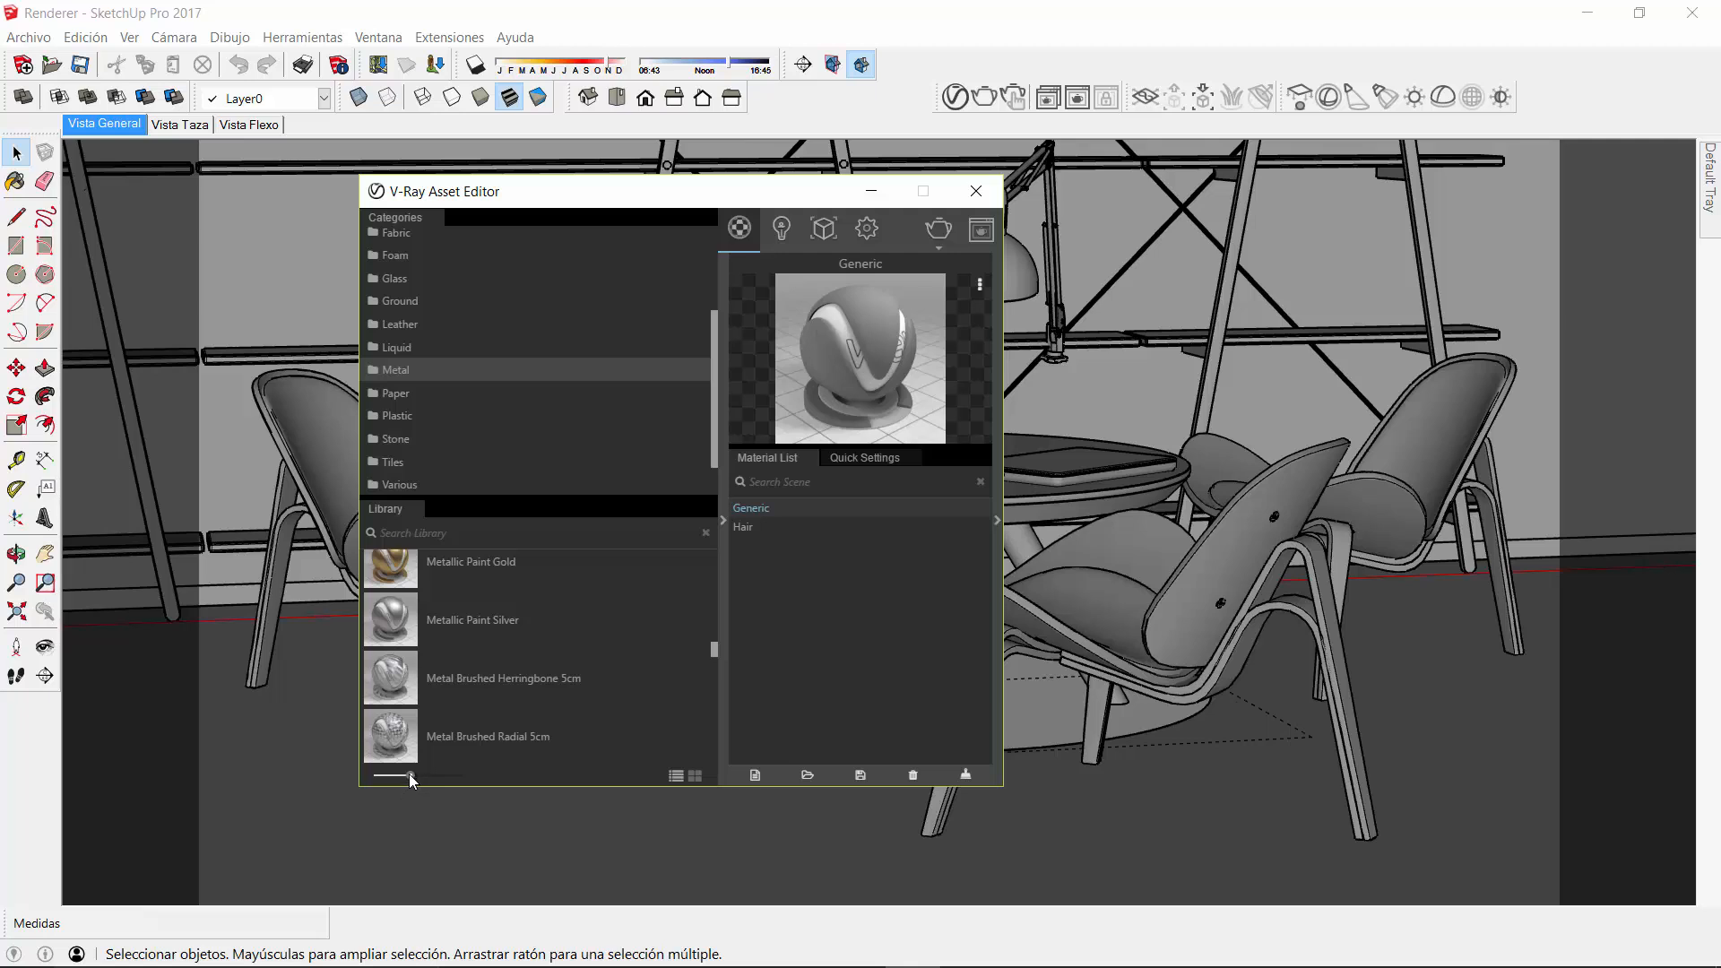
pyautogui.moveTo(412, 773); pyautogui.dragTo(457, 780)
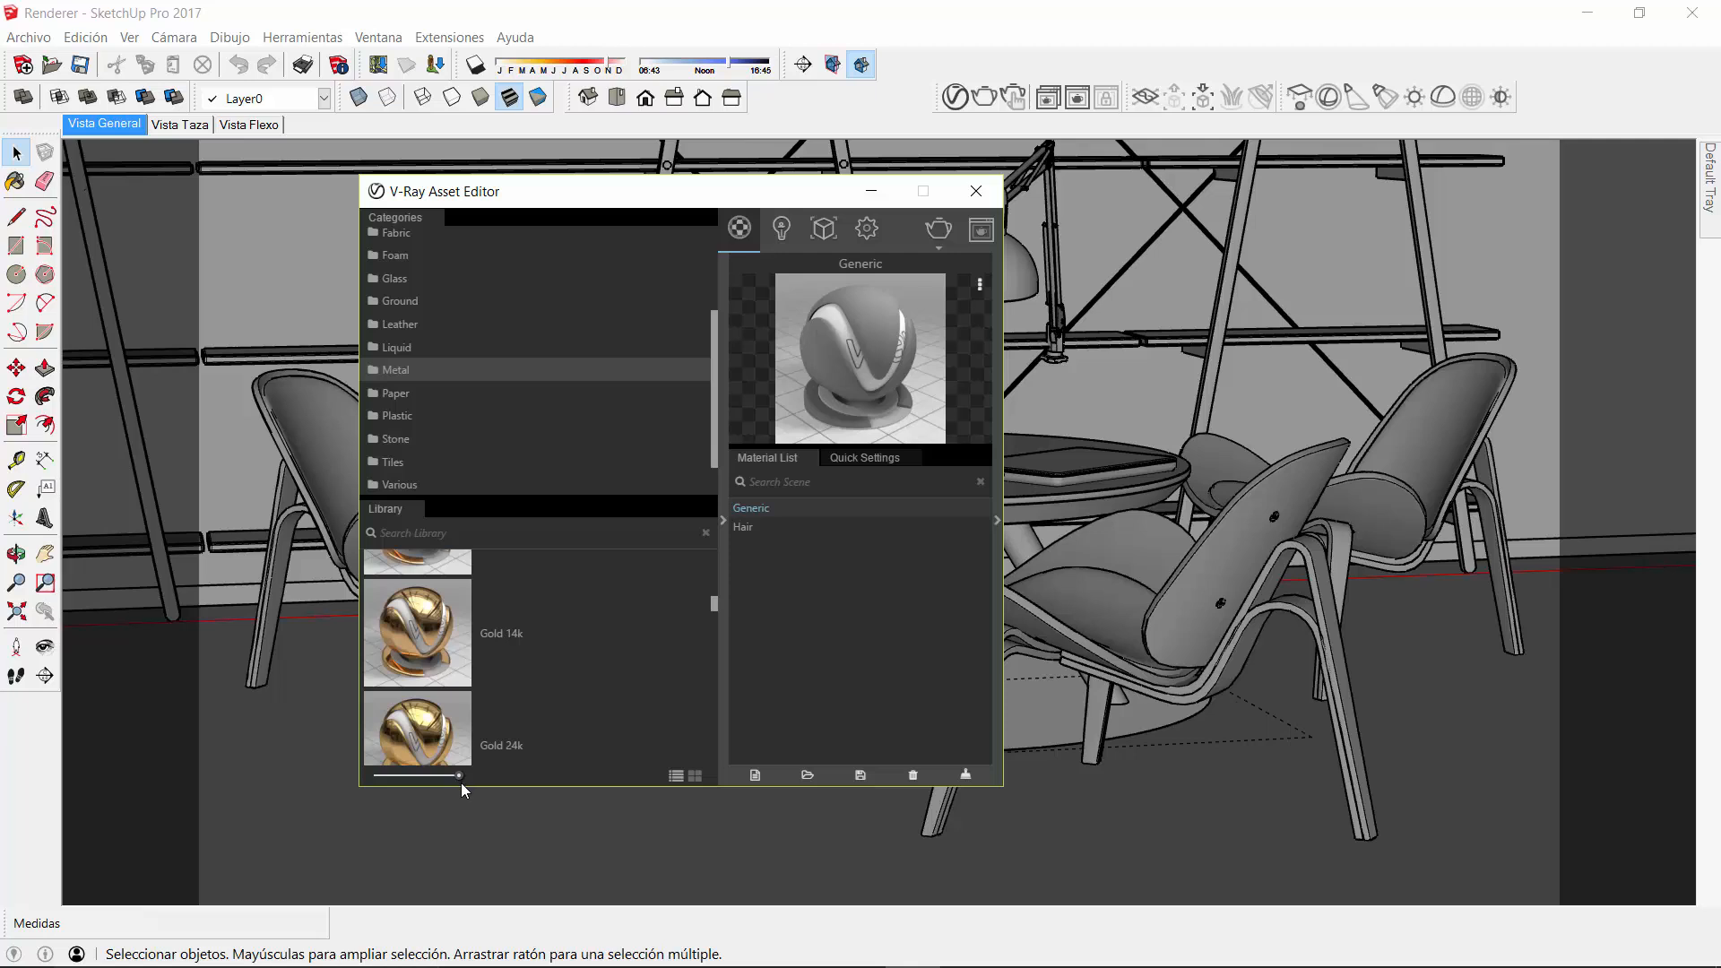
pyautogui.moveTo(466, 782)
pyautogui.mouseDown()
pyautogui.moveTo(391, 775)
pyautogui.moveTo(457, 782)
pyautogui.mouseUp()
pyautogui.moveTo(715, 608); pyautogui.dragTo(712, 556)
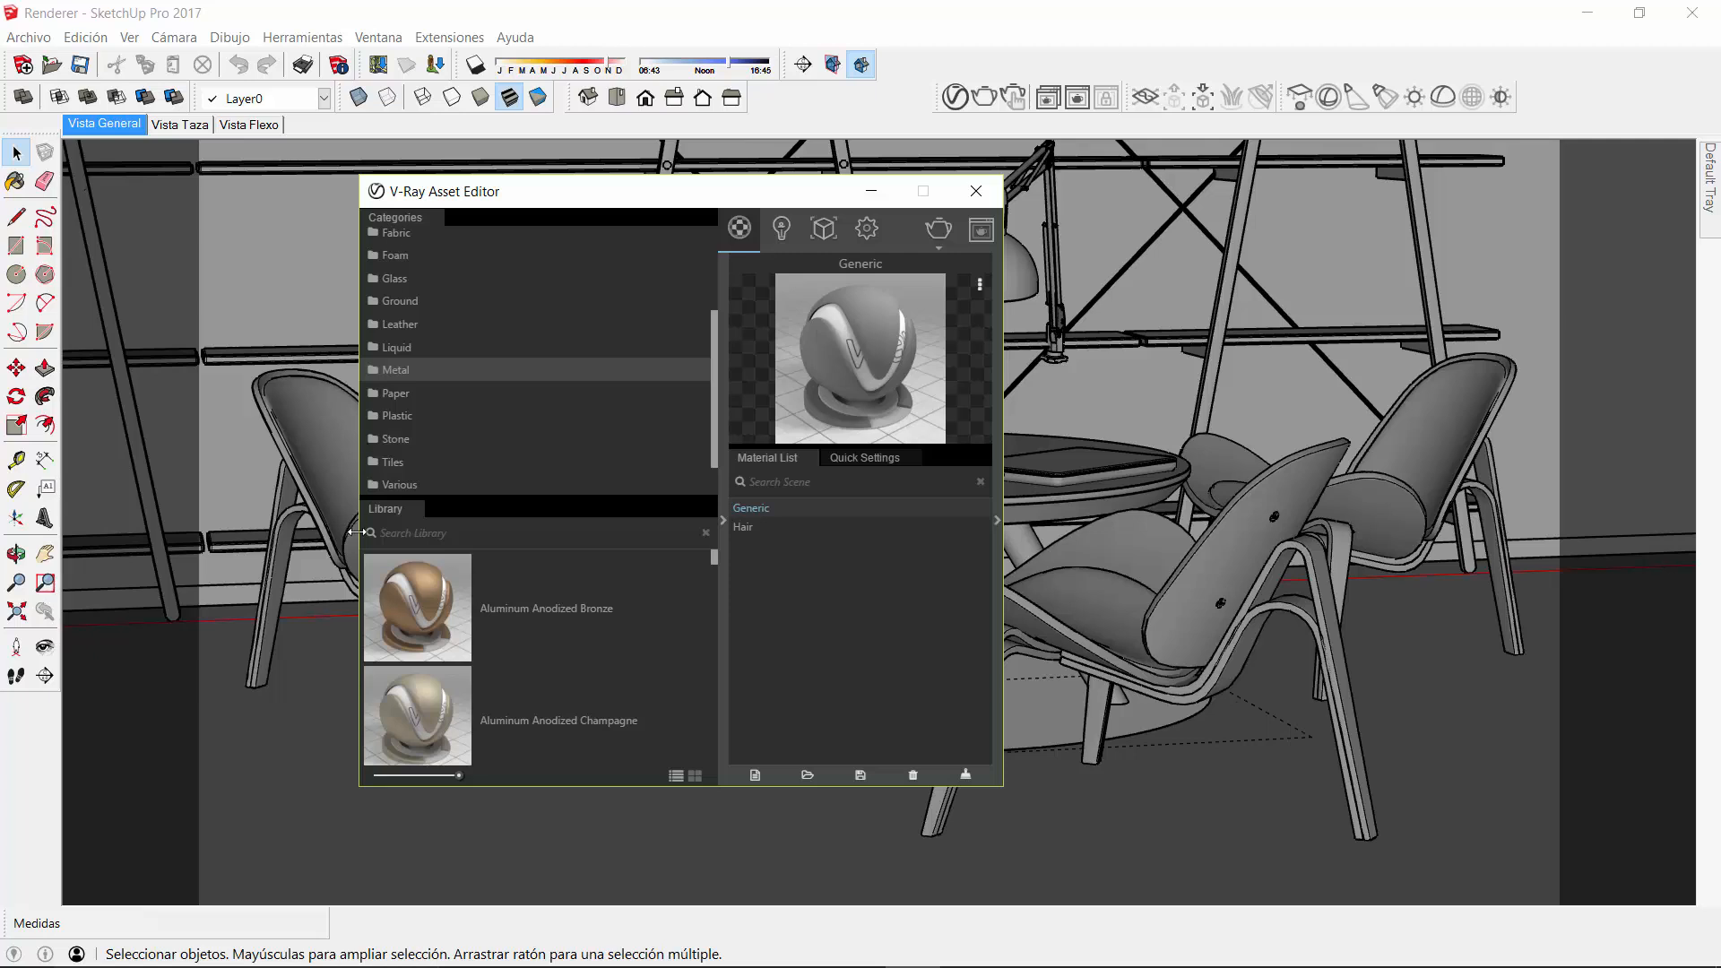
# Try docking the Library pane beside and above the Categories pane, and return it below the categories
pyautogui.moveTo(390, 507); pyautogui.dragTo(647, 335)
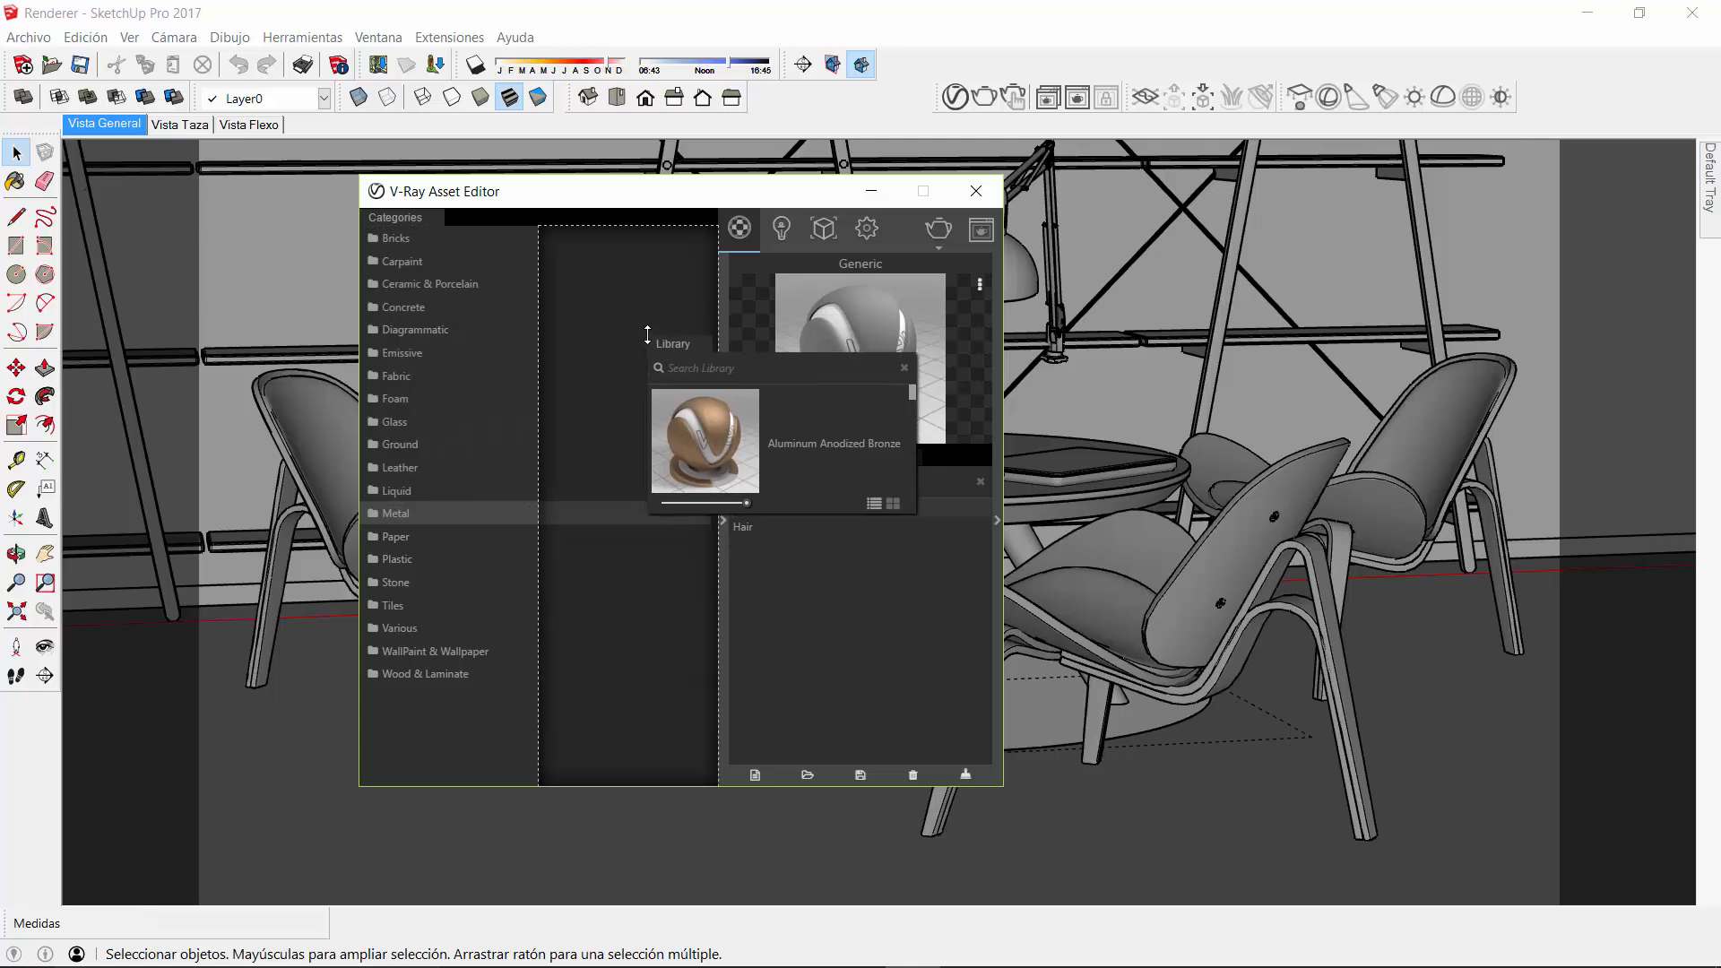
pyautogui.moveTo(647, 334); pyautogui.dragTo(647, 332)
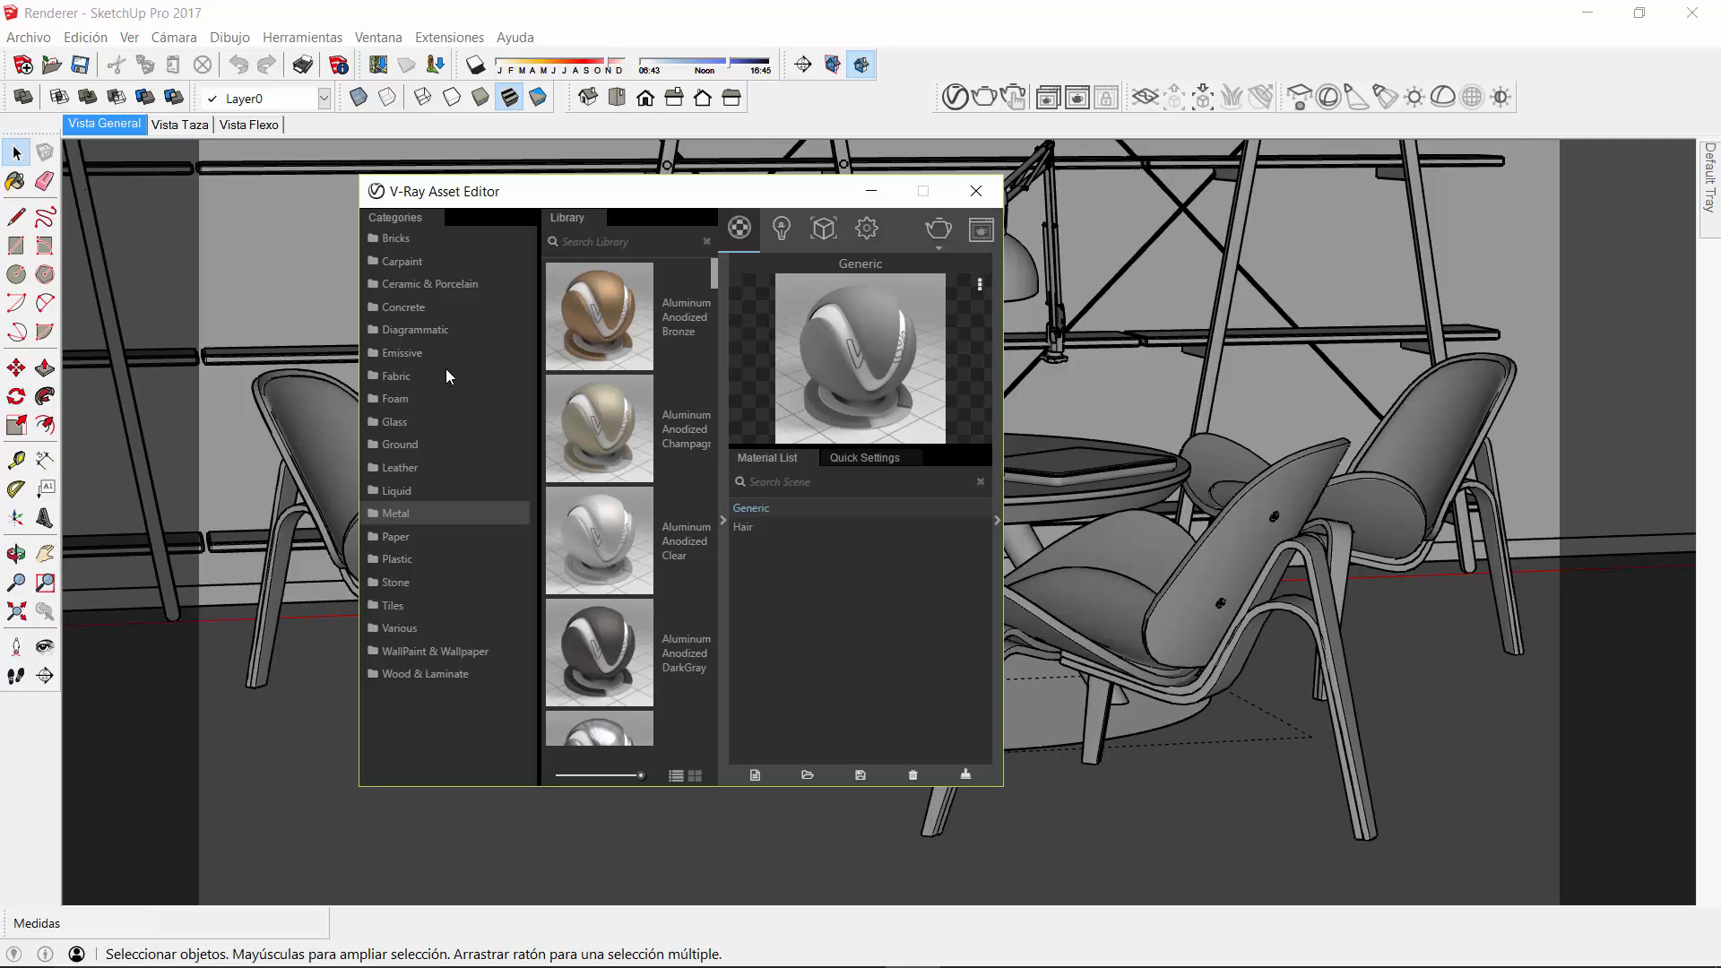
pyautogui.moveTo(567, 219); pyautogui.dragTo(488, 287)
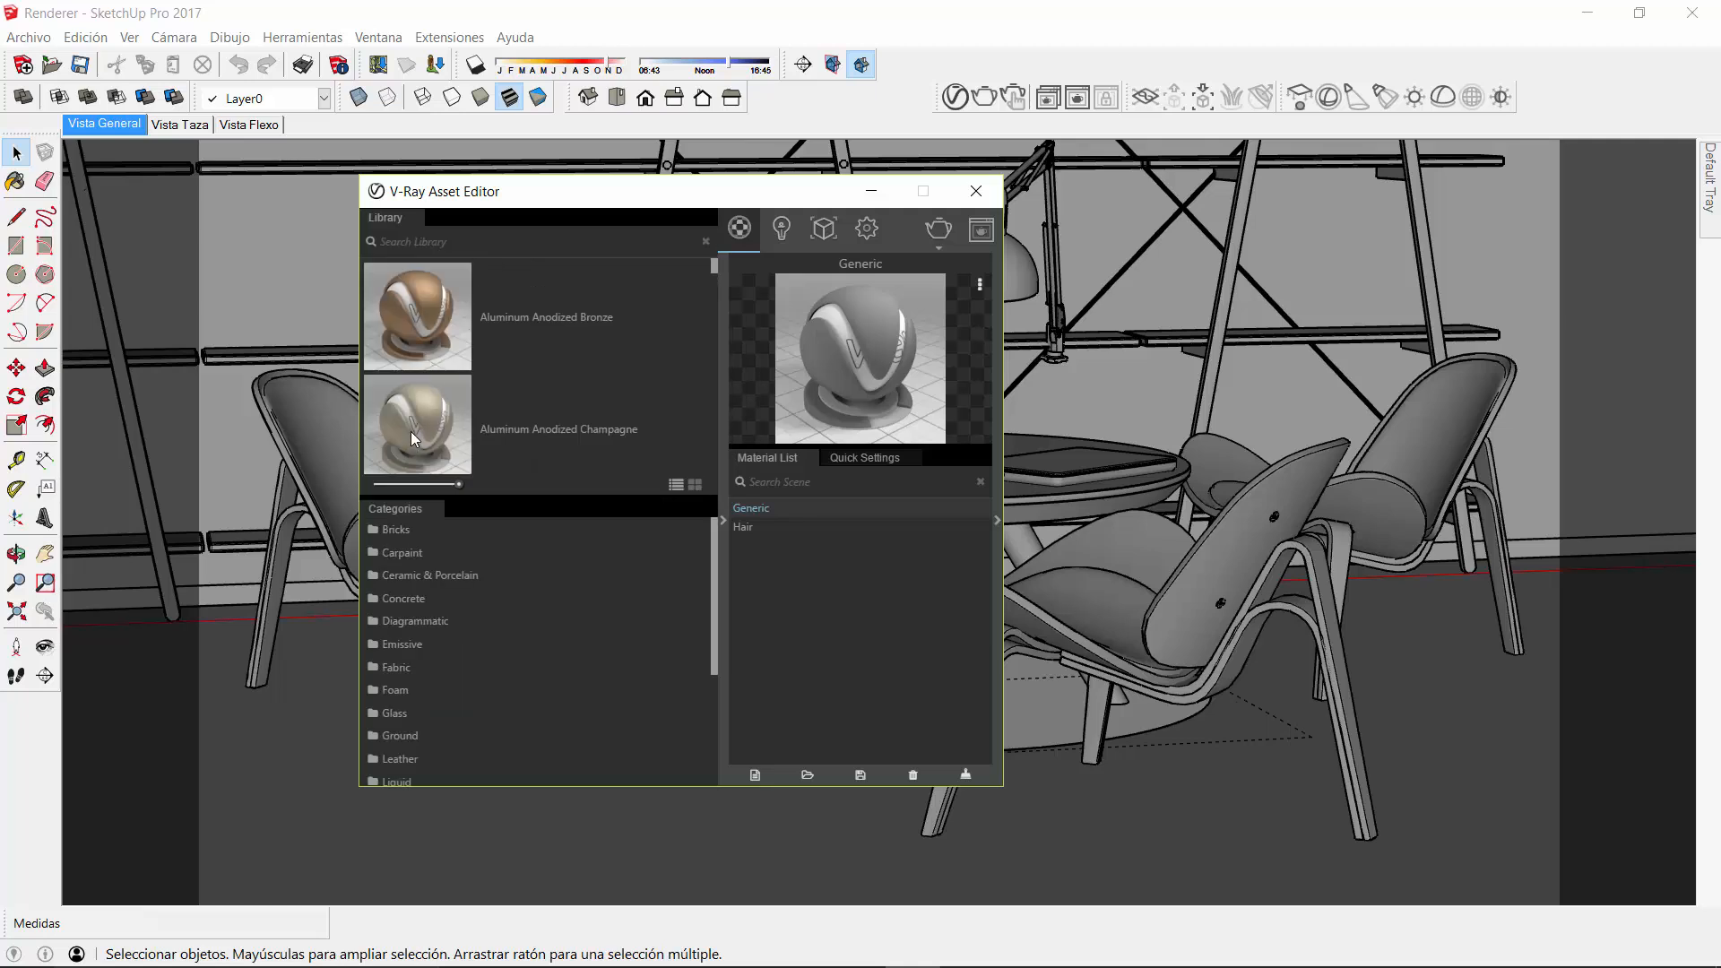
pyautogui.moveTo(395, 218); pyautogui.dragTo(437, 559)
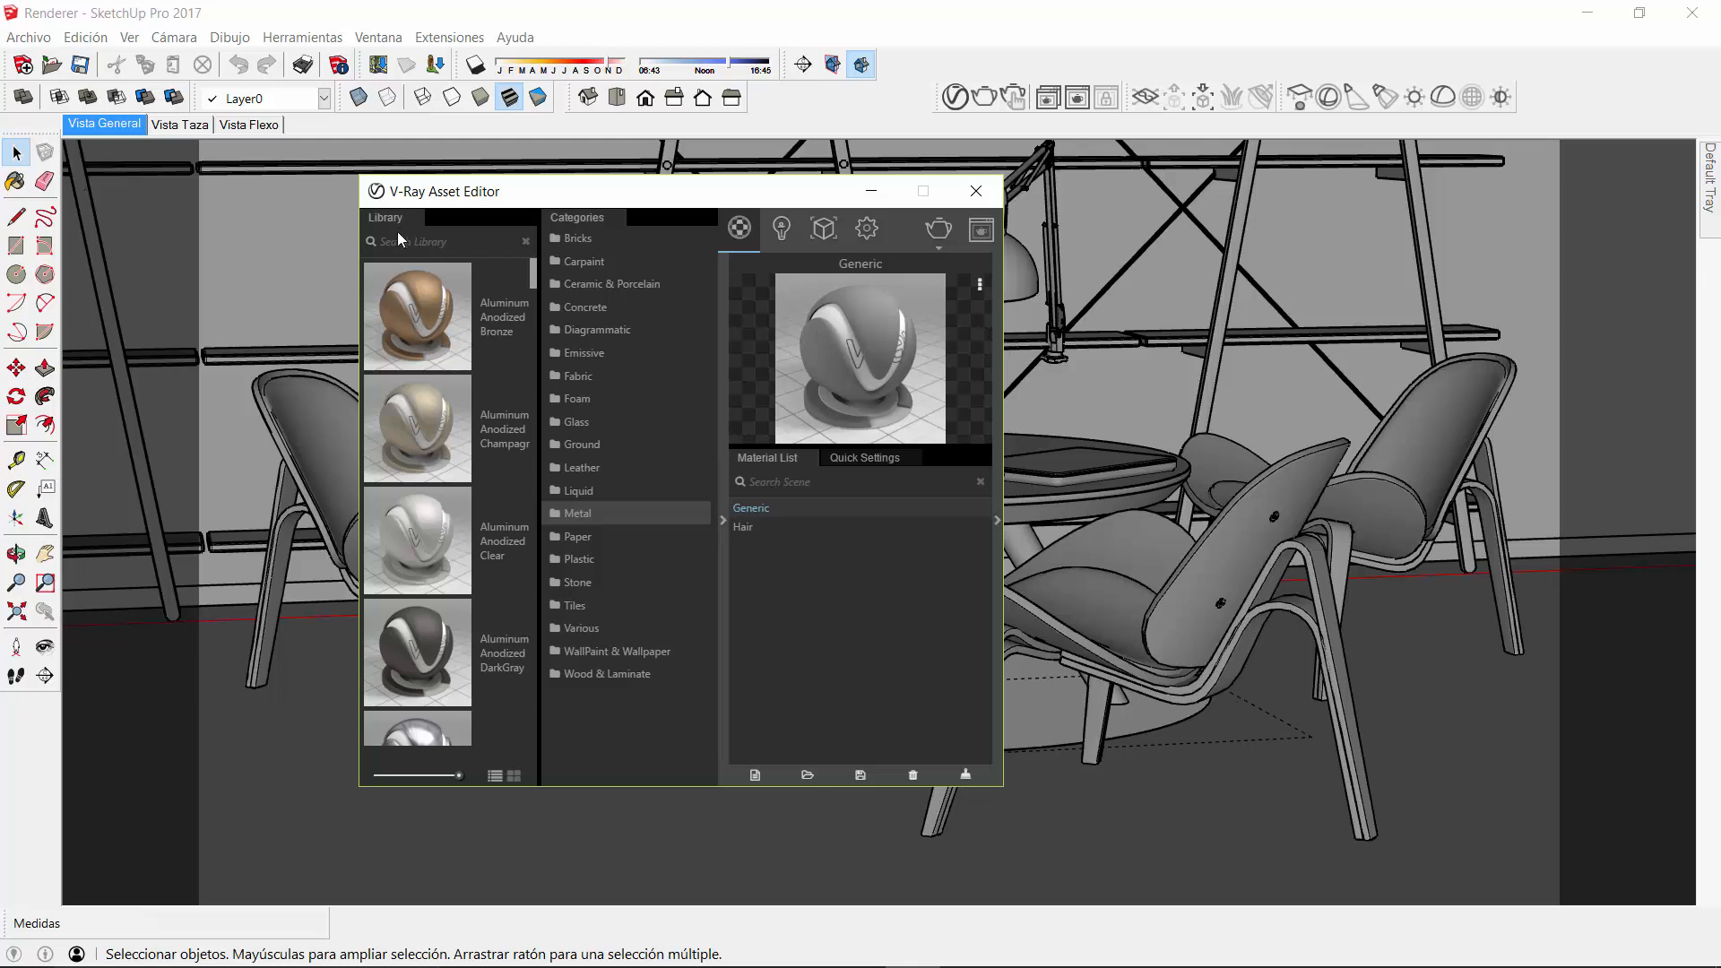
pyautogui.moveTo(399, 218); pyautogui.dragTo(499, 572)
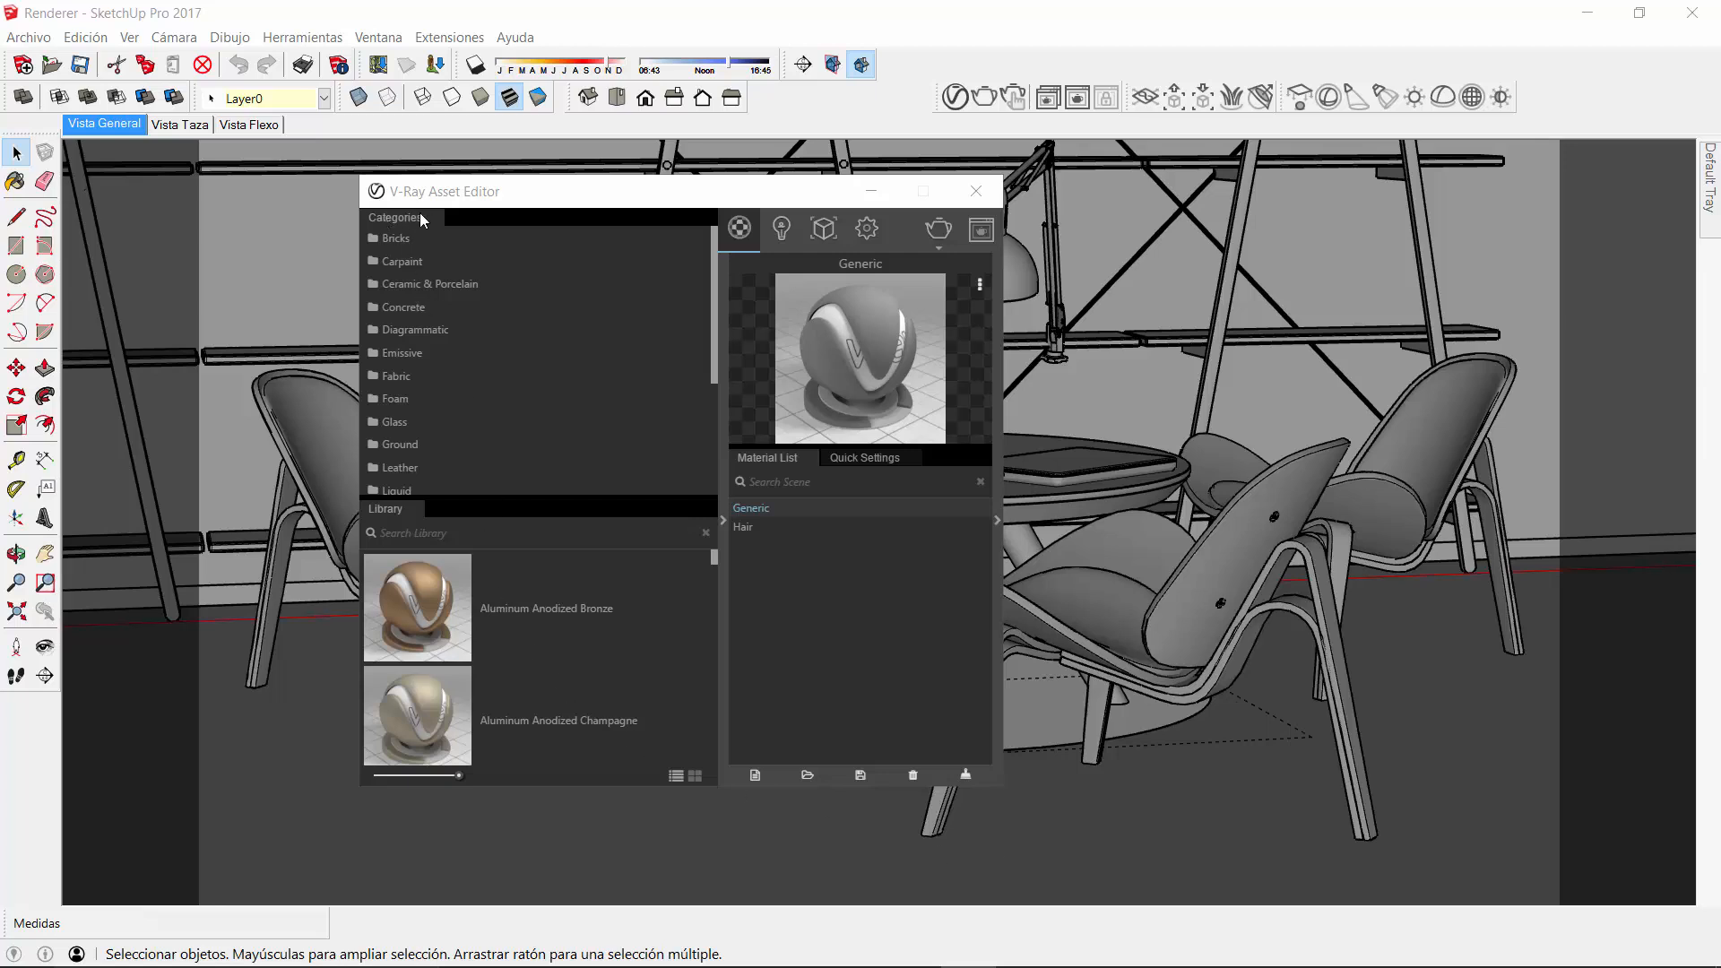
# Add Flooring Parquet Parallel B01 120cm from the Wood & Laminate category to the scene's material list
pyautogui.moveTo(712, 277); pyautogui.dragTo(713, 372)
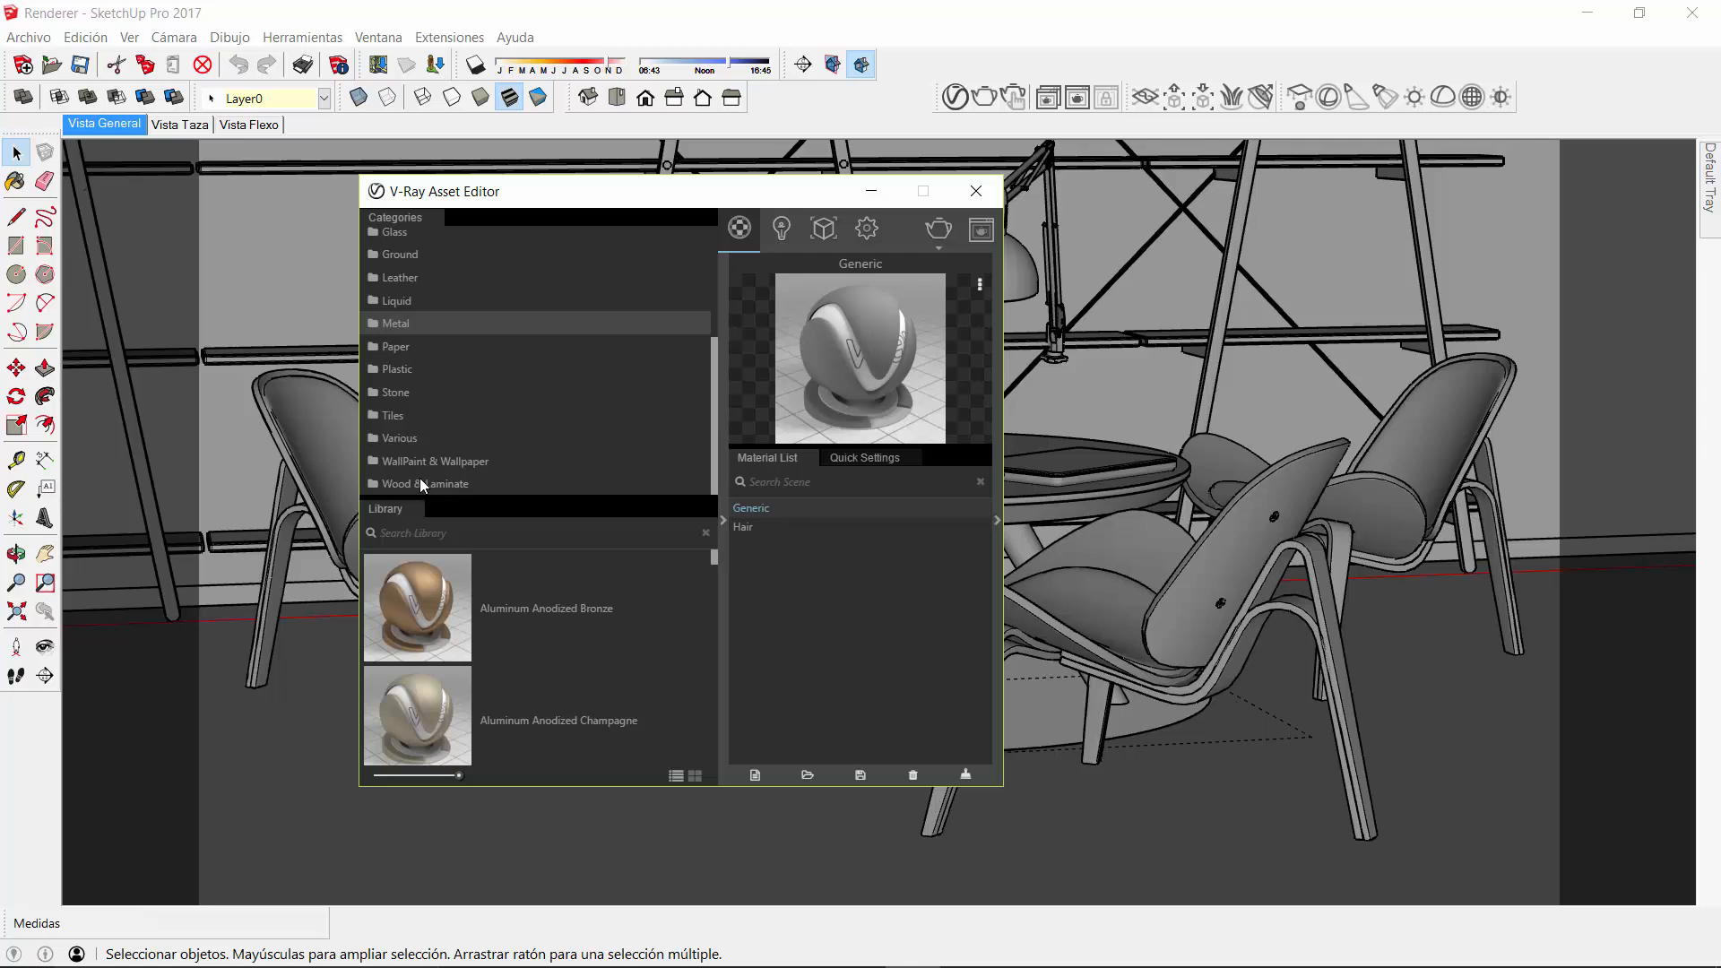
pyautogui.click(439, 483)
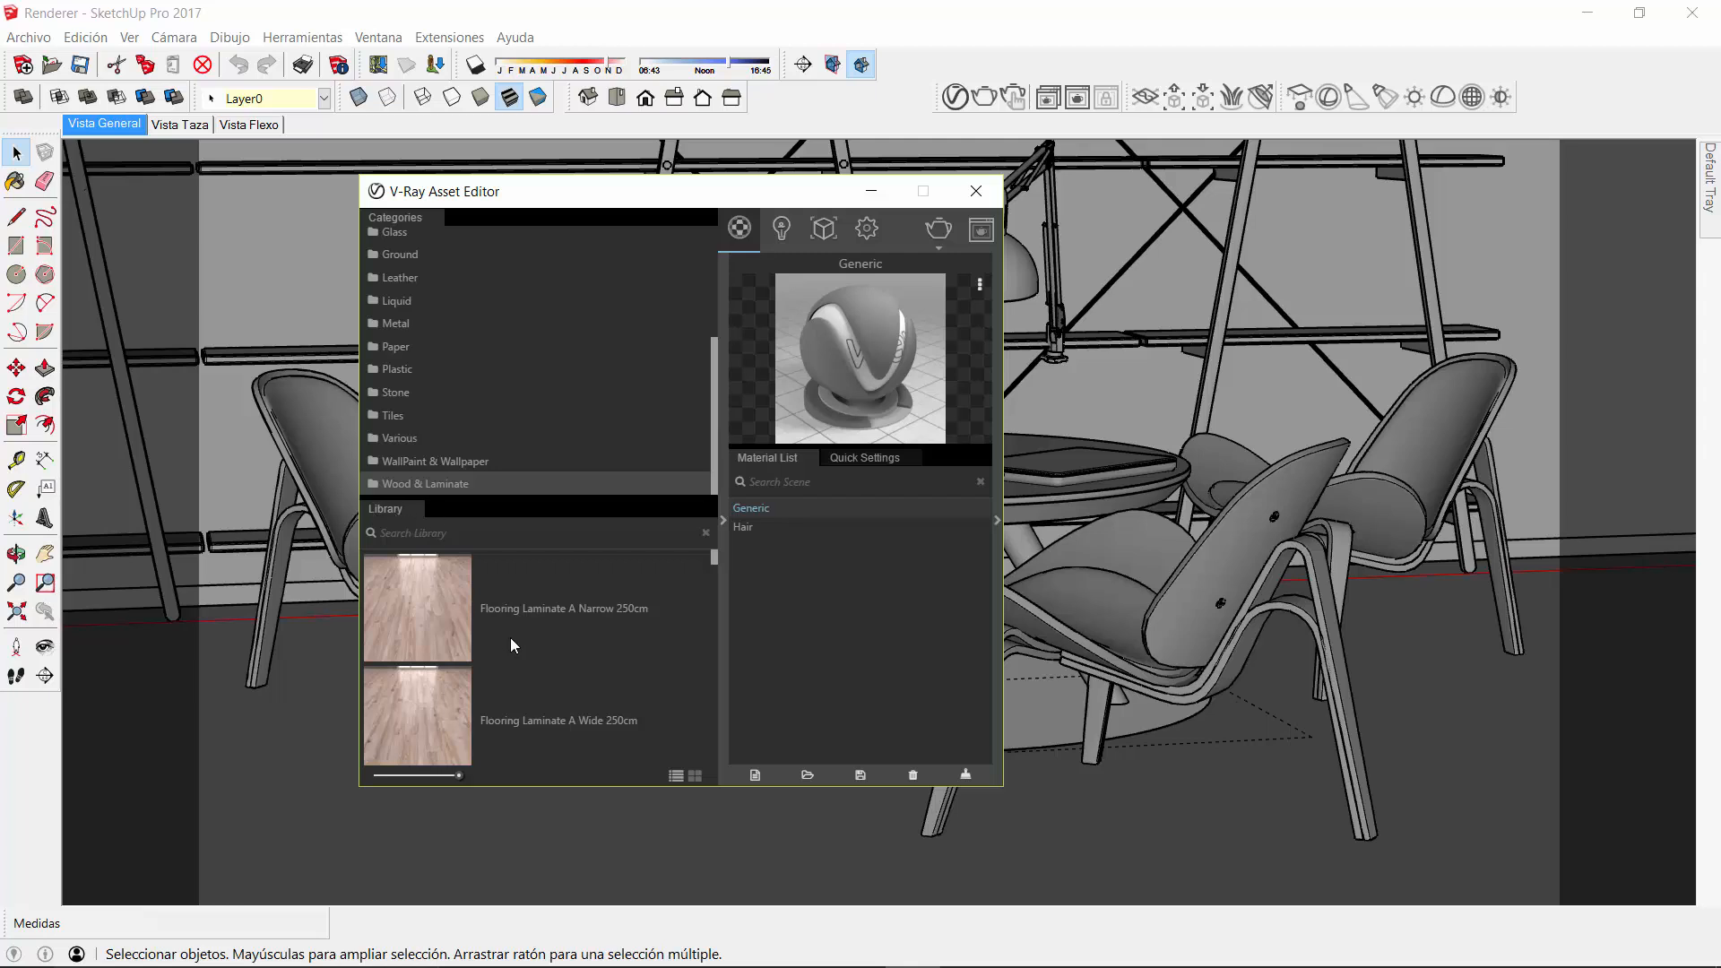
pyautogui.moveTo(715, 558); pyautogui.dragTo(722, 637)
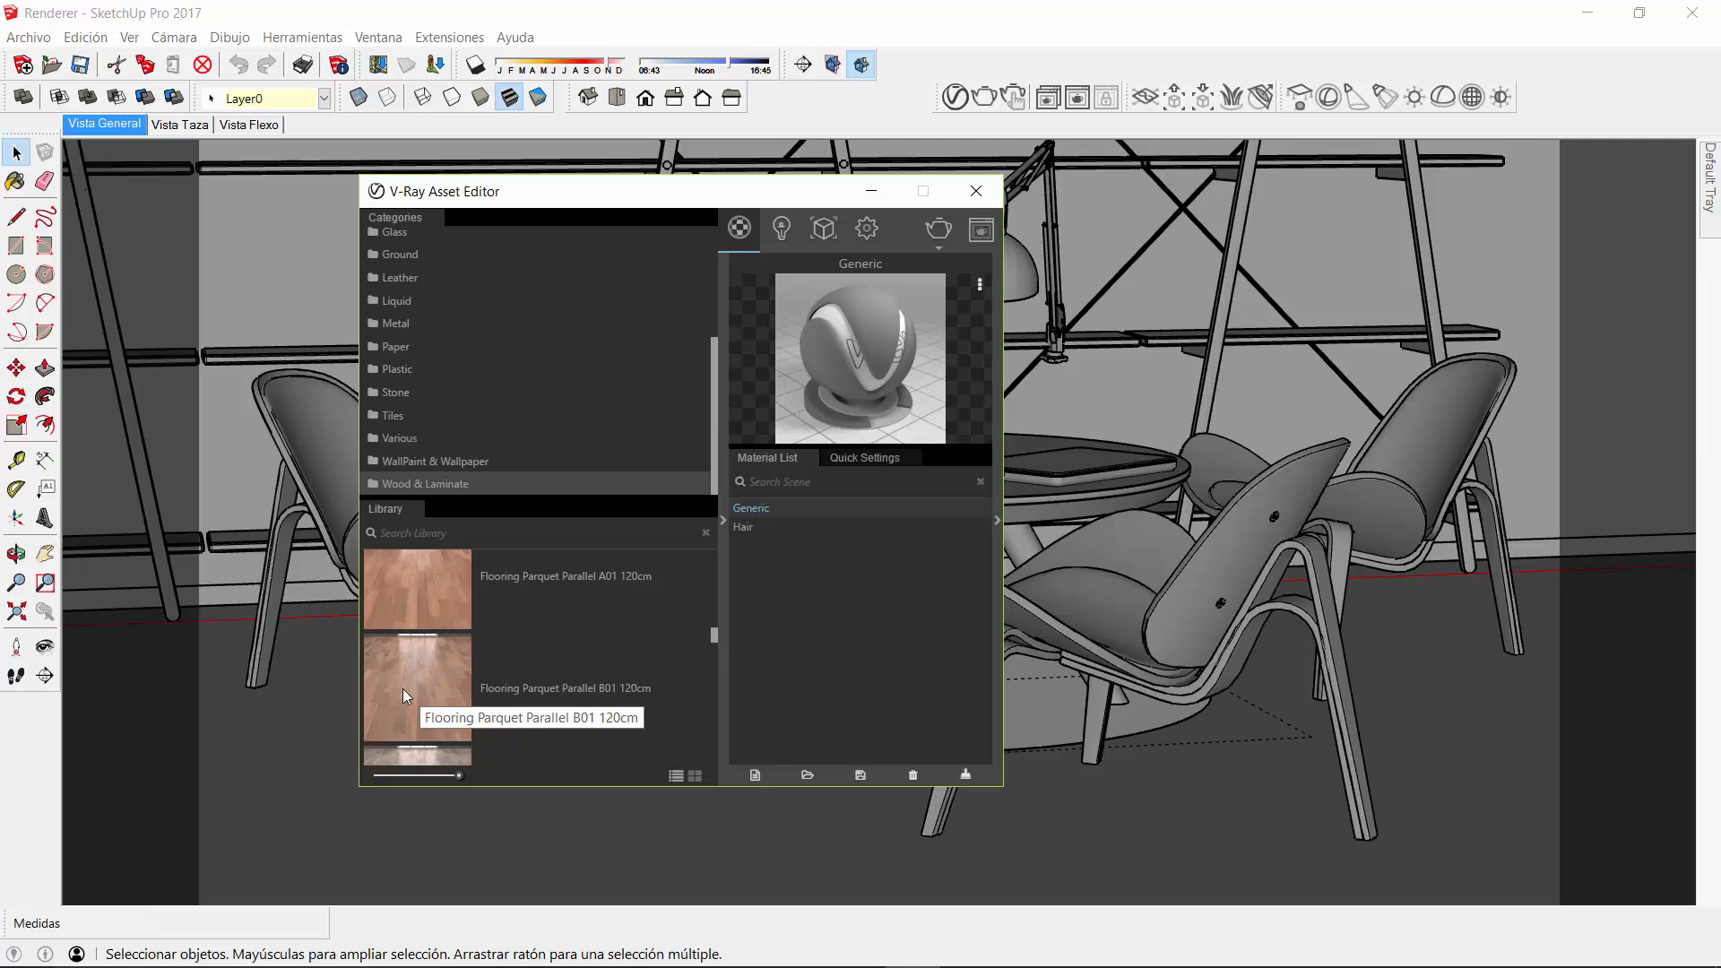
pyautogui.moveTo(404, 692); pyautogui.dragTo(834, 633)
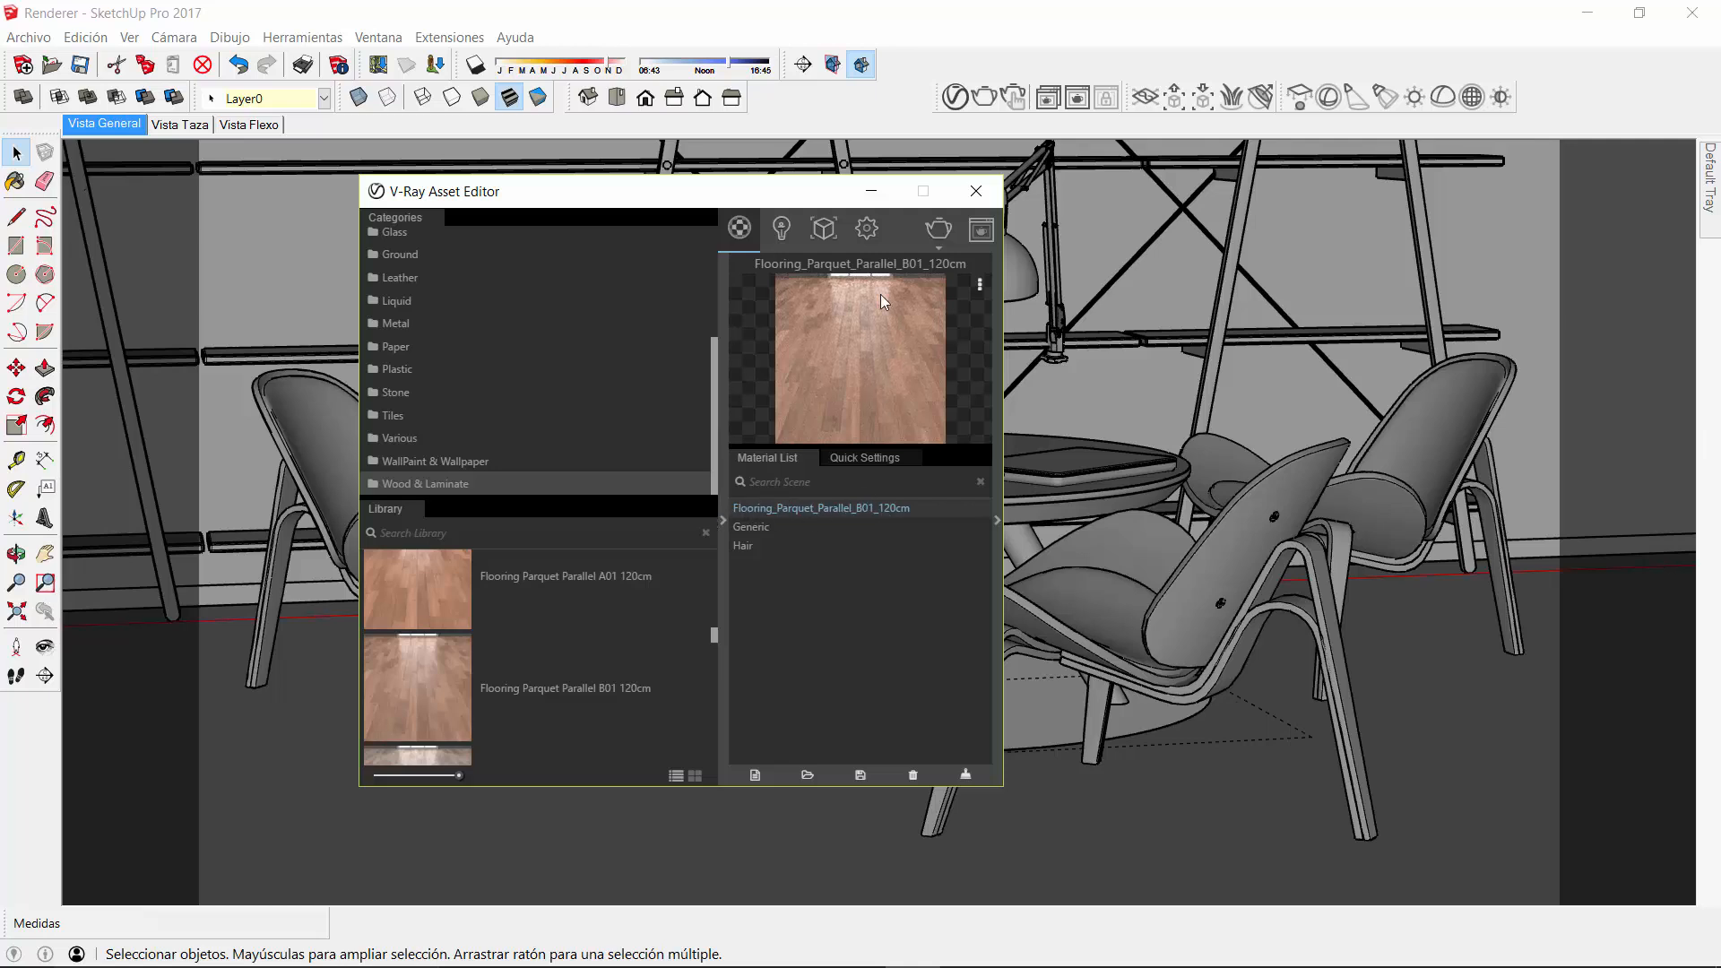
# Preview the parquet material with the Wall and Fabric swatch scenes and switch the preview back to Floor
pyautogui.click(979, 285)
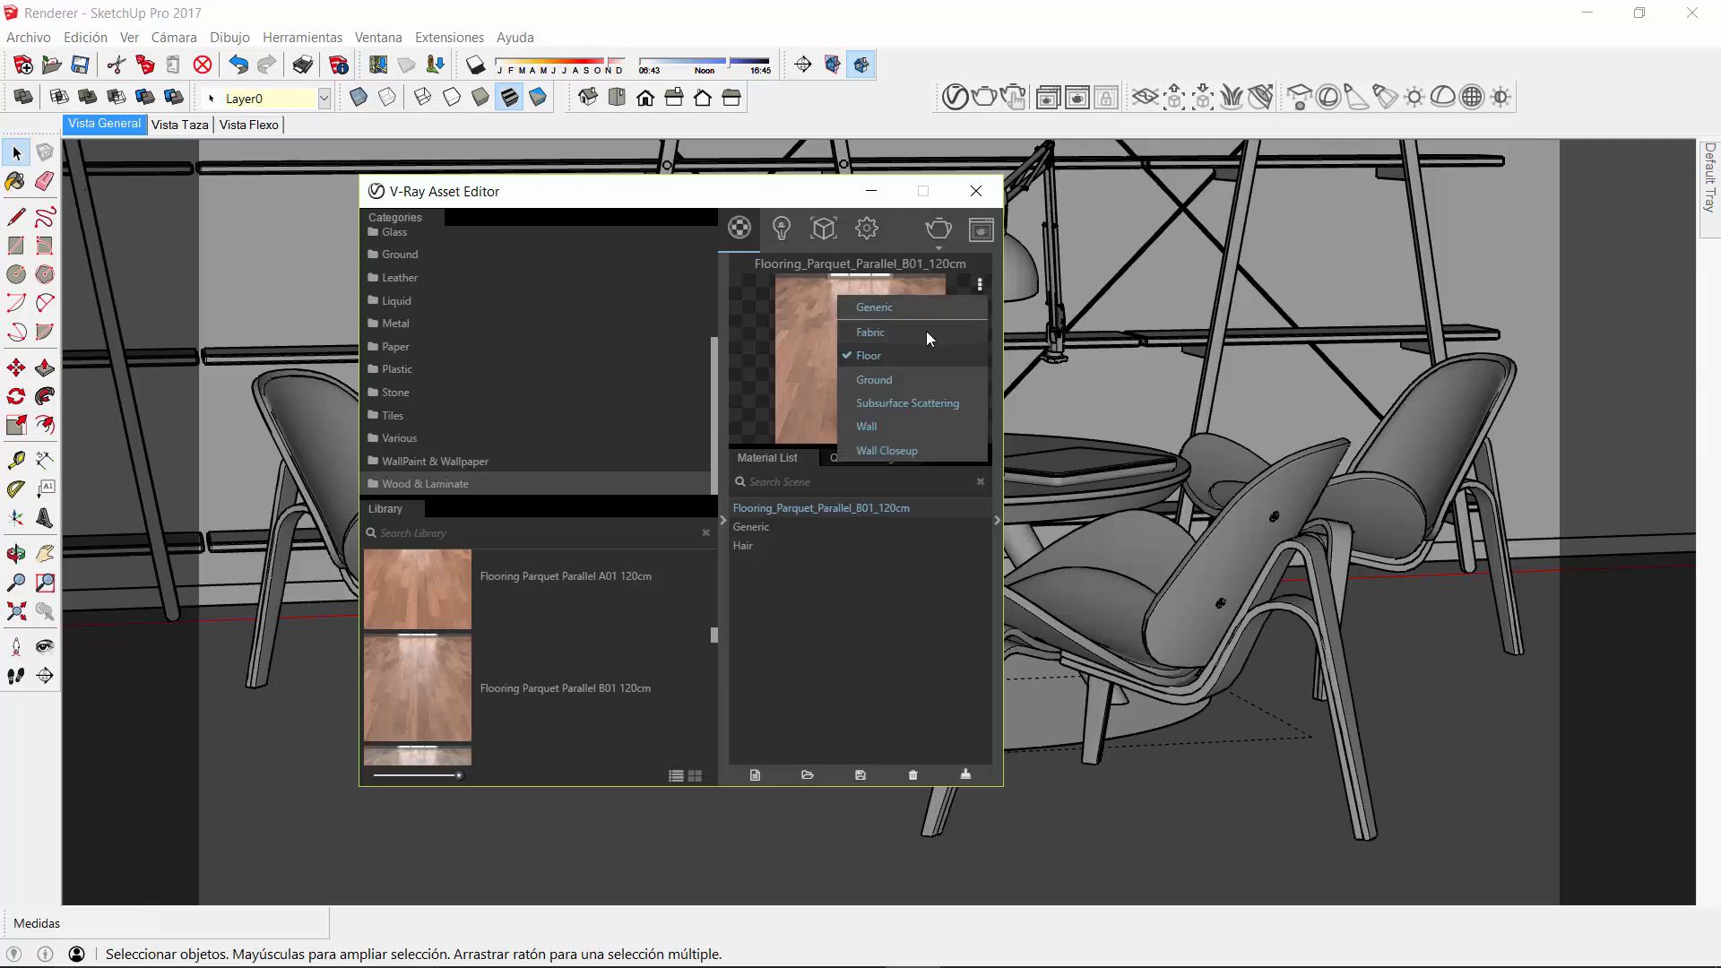
pyautogui.click(869, 427)
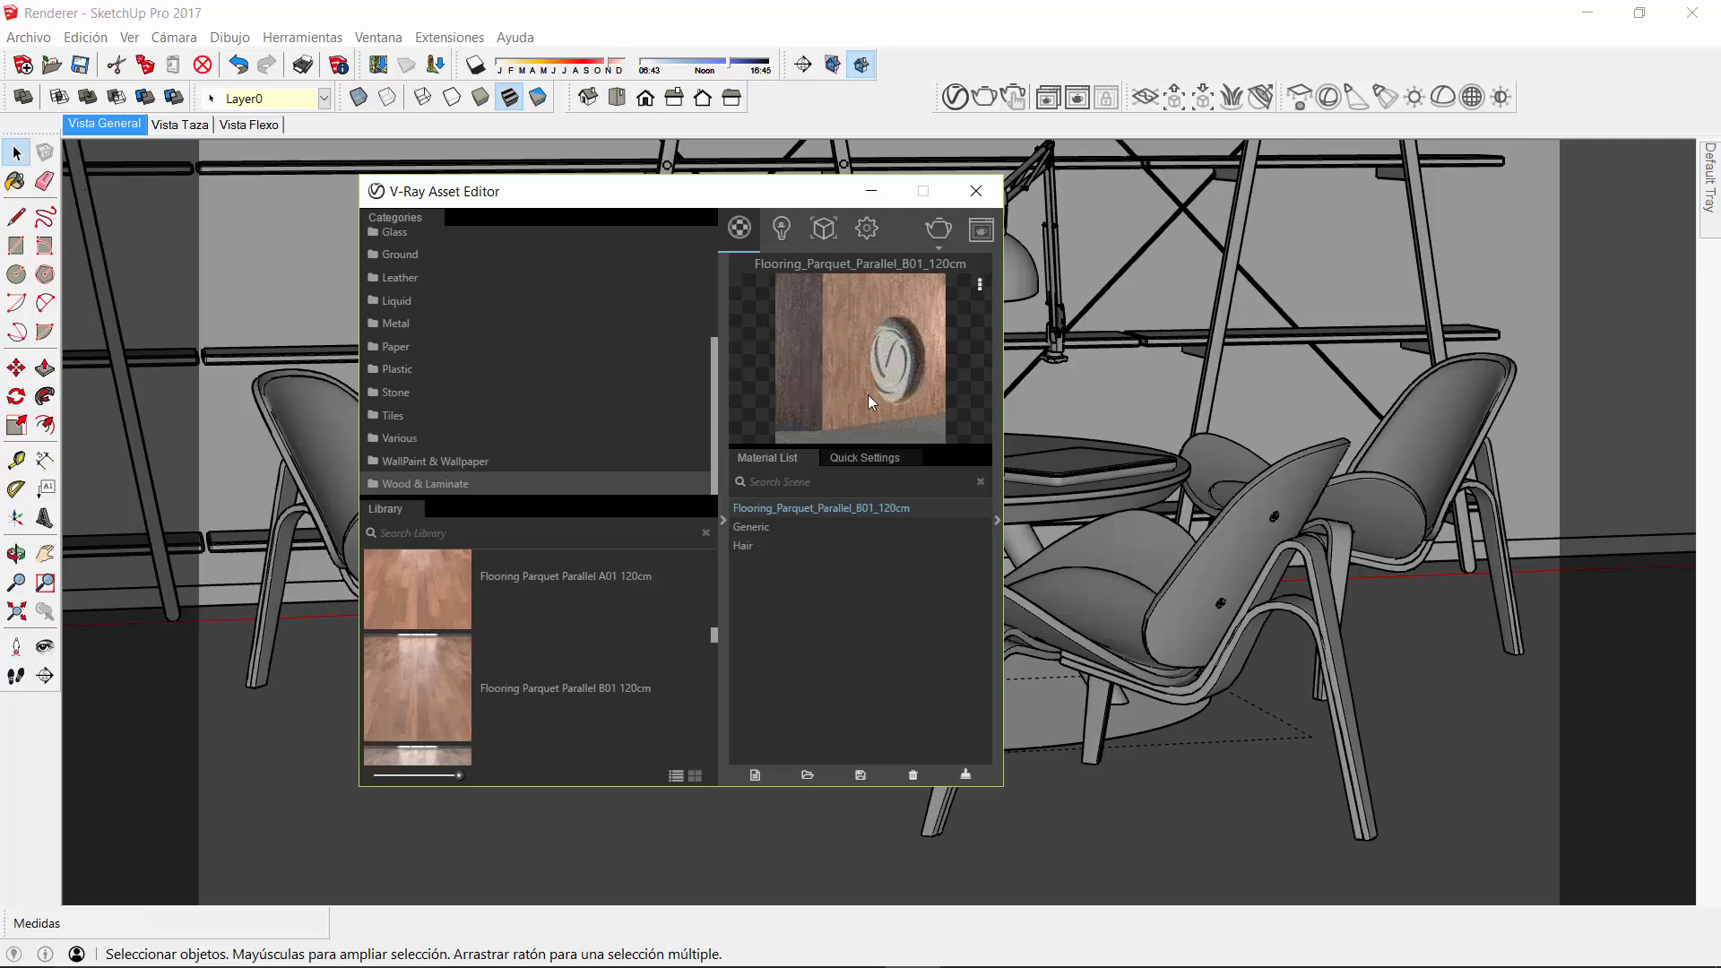
pyautogui.click(981, 285)
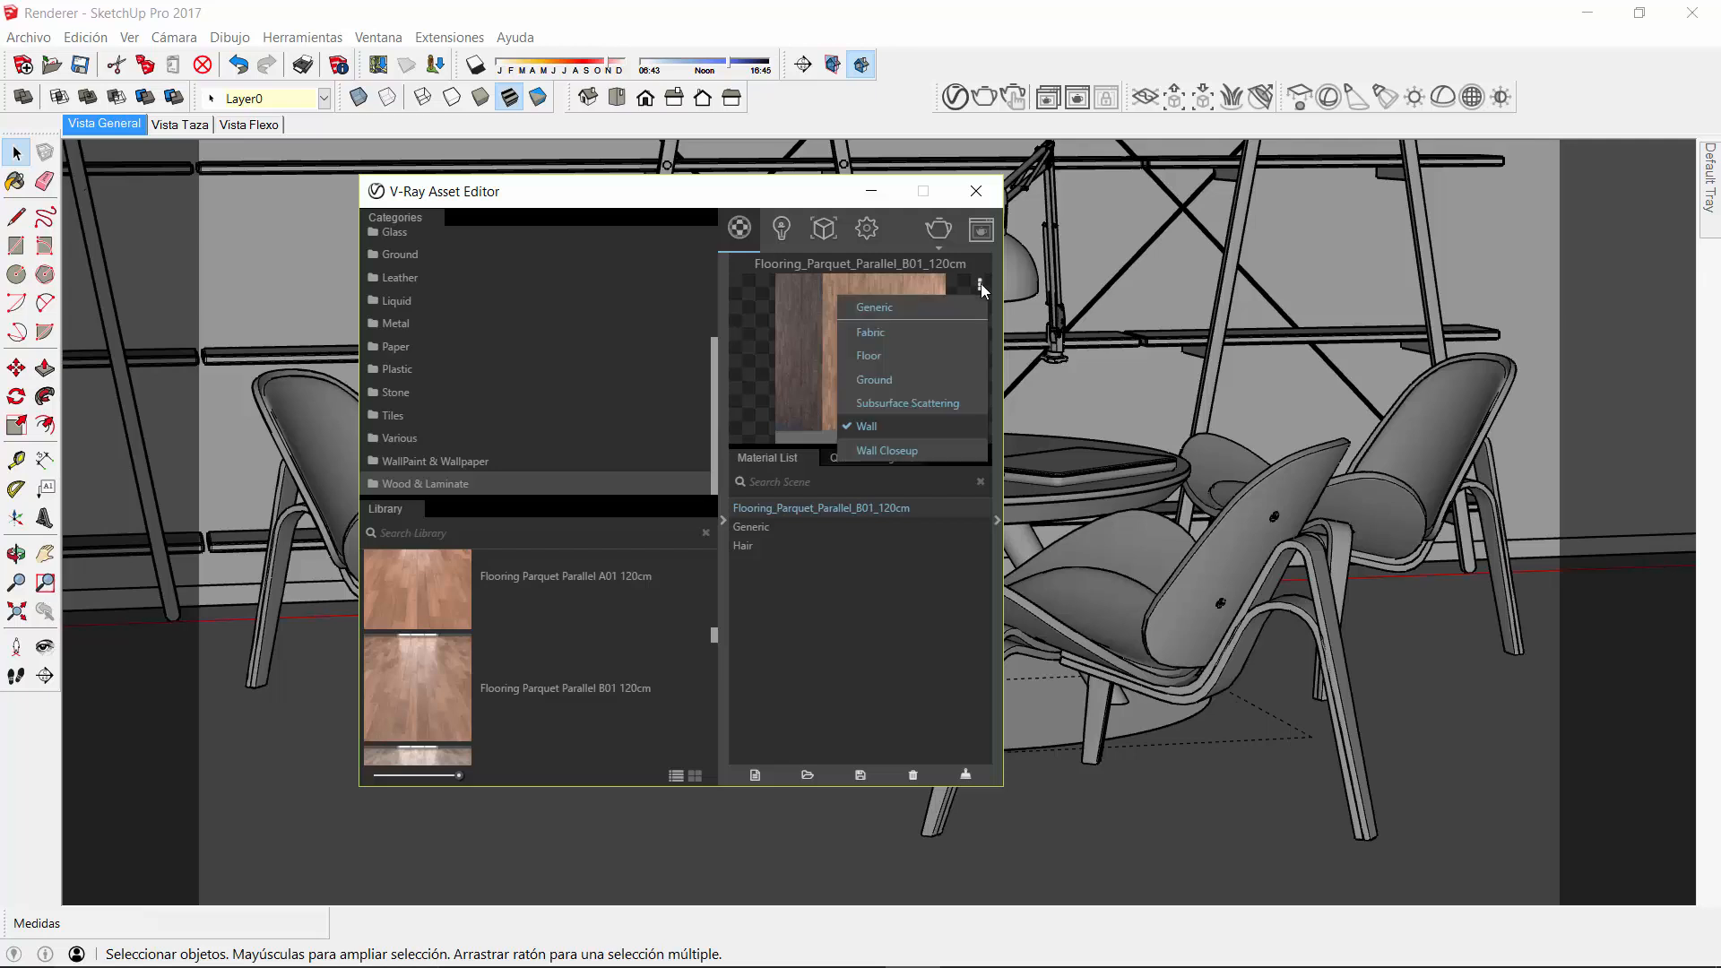
pyautogui.click(917, 330)
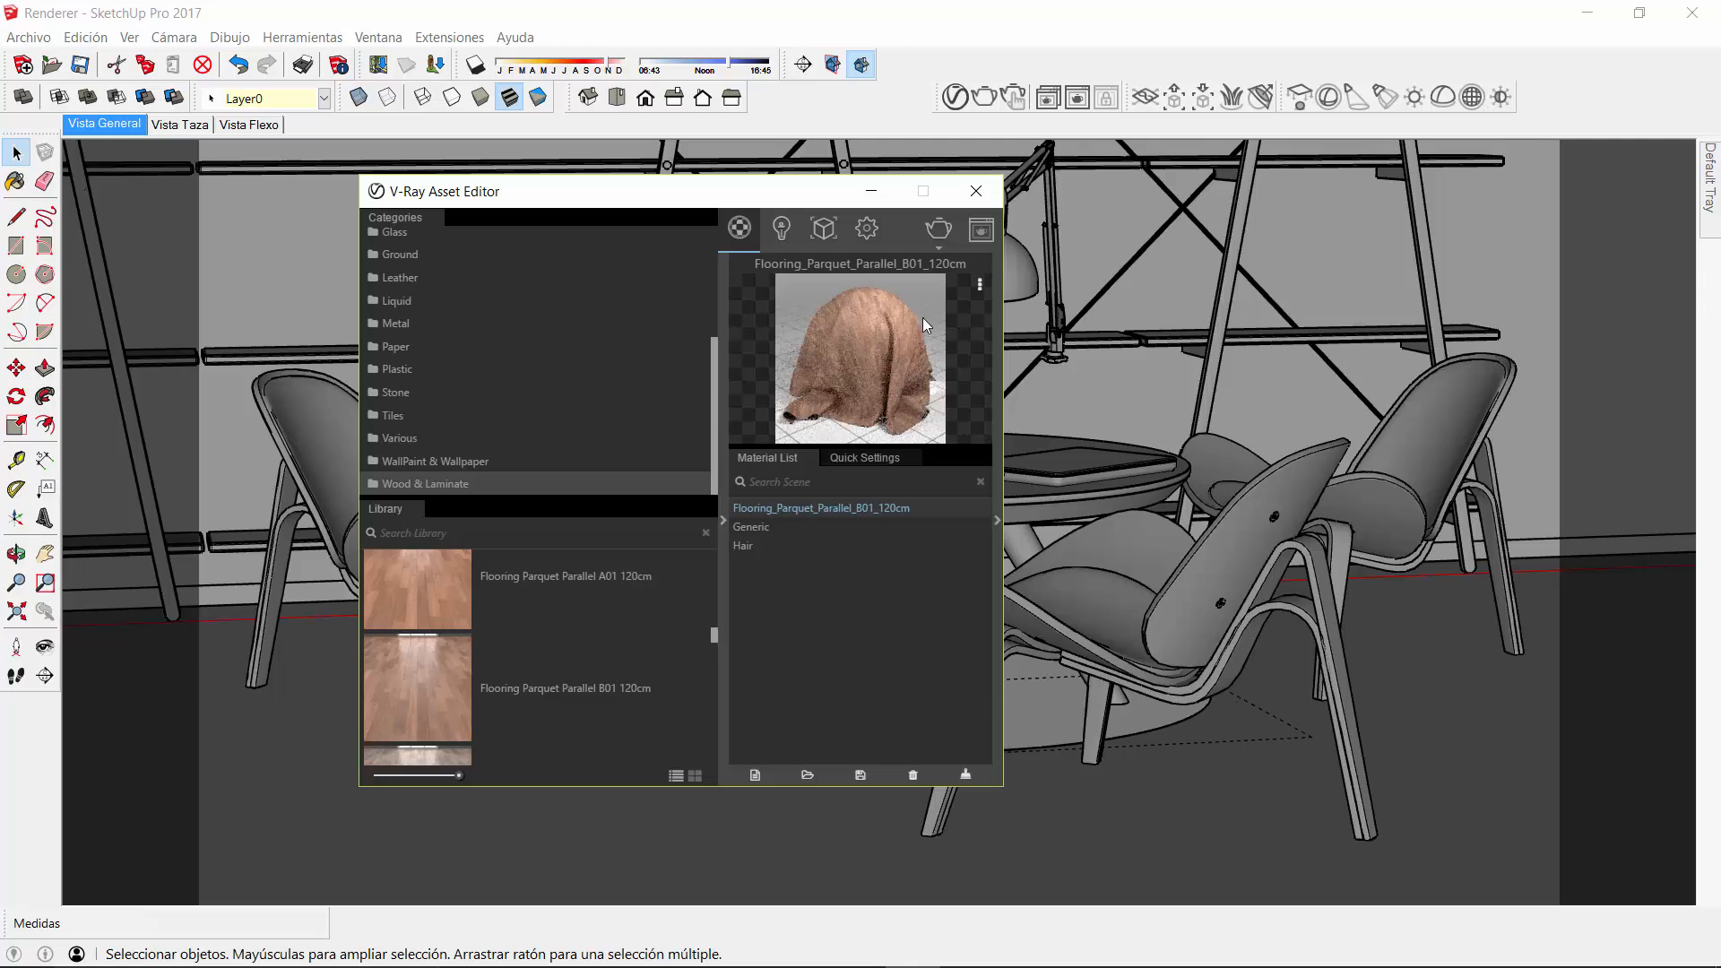
pyautogui.click(981, 286)
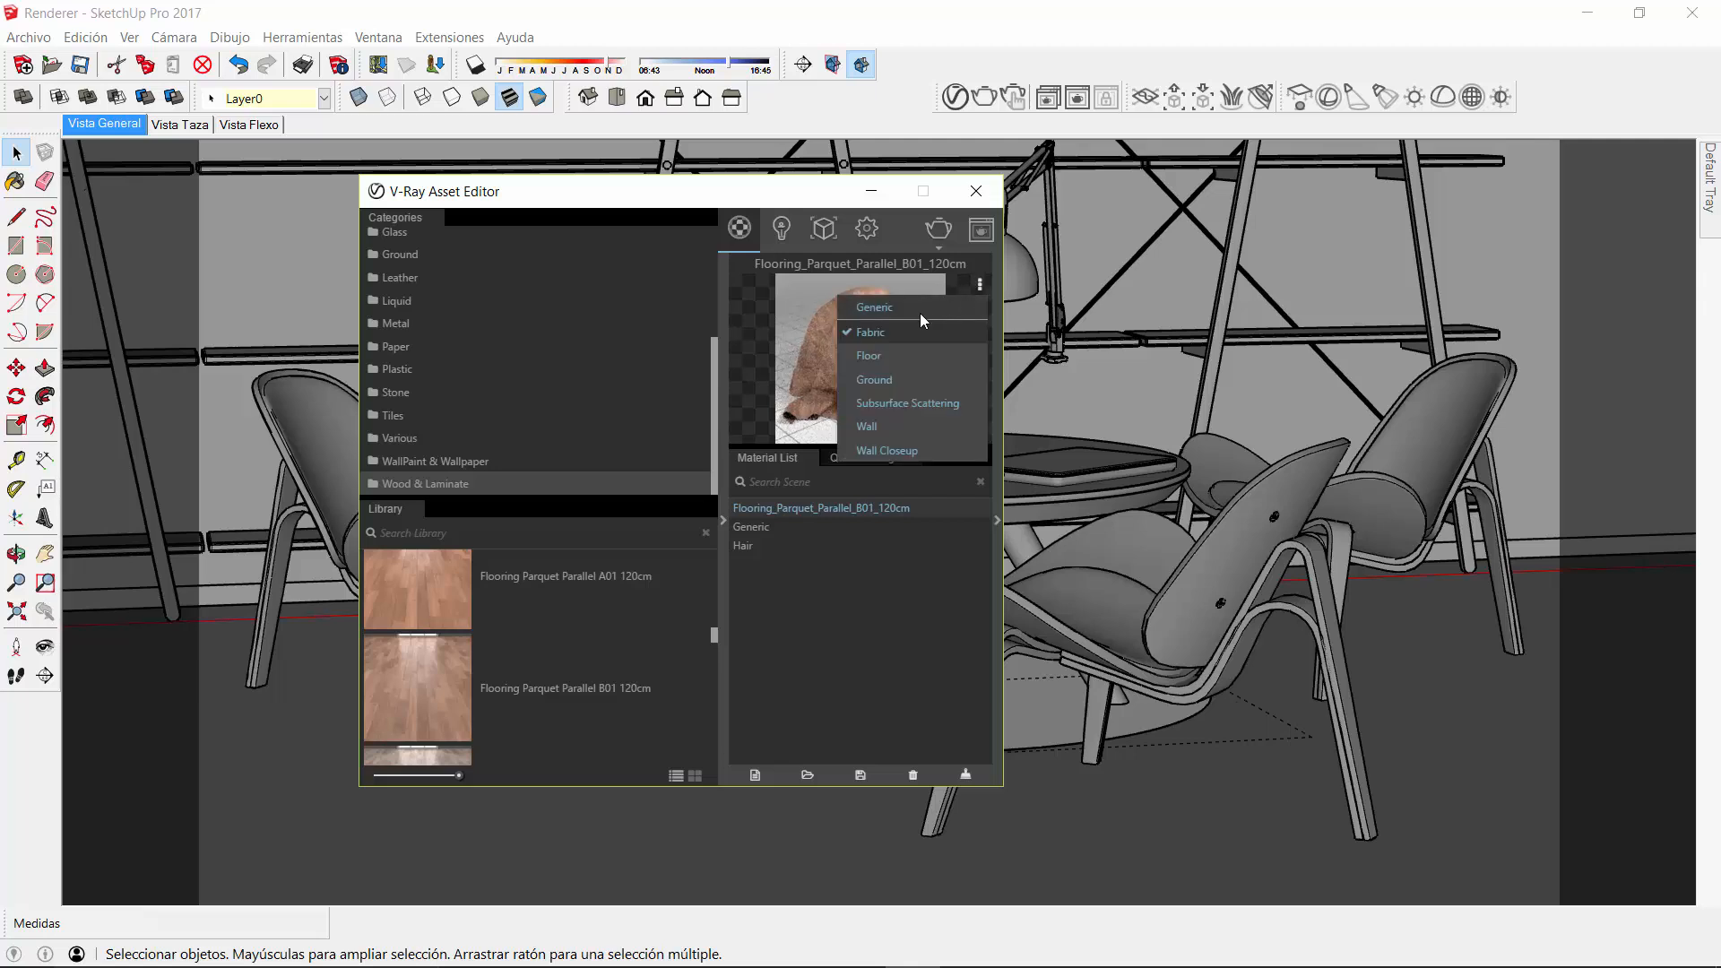
pyautogui.click(870, 357)
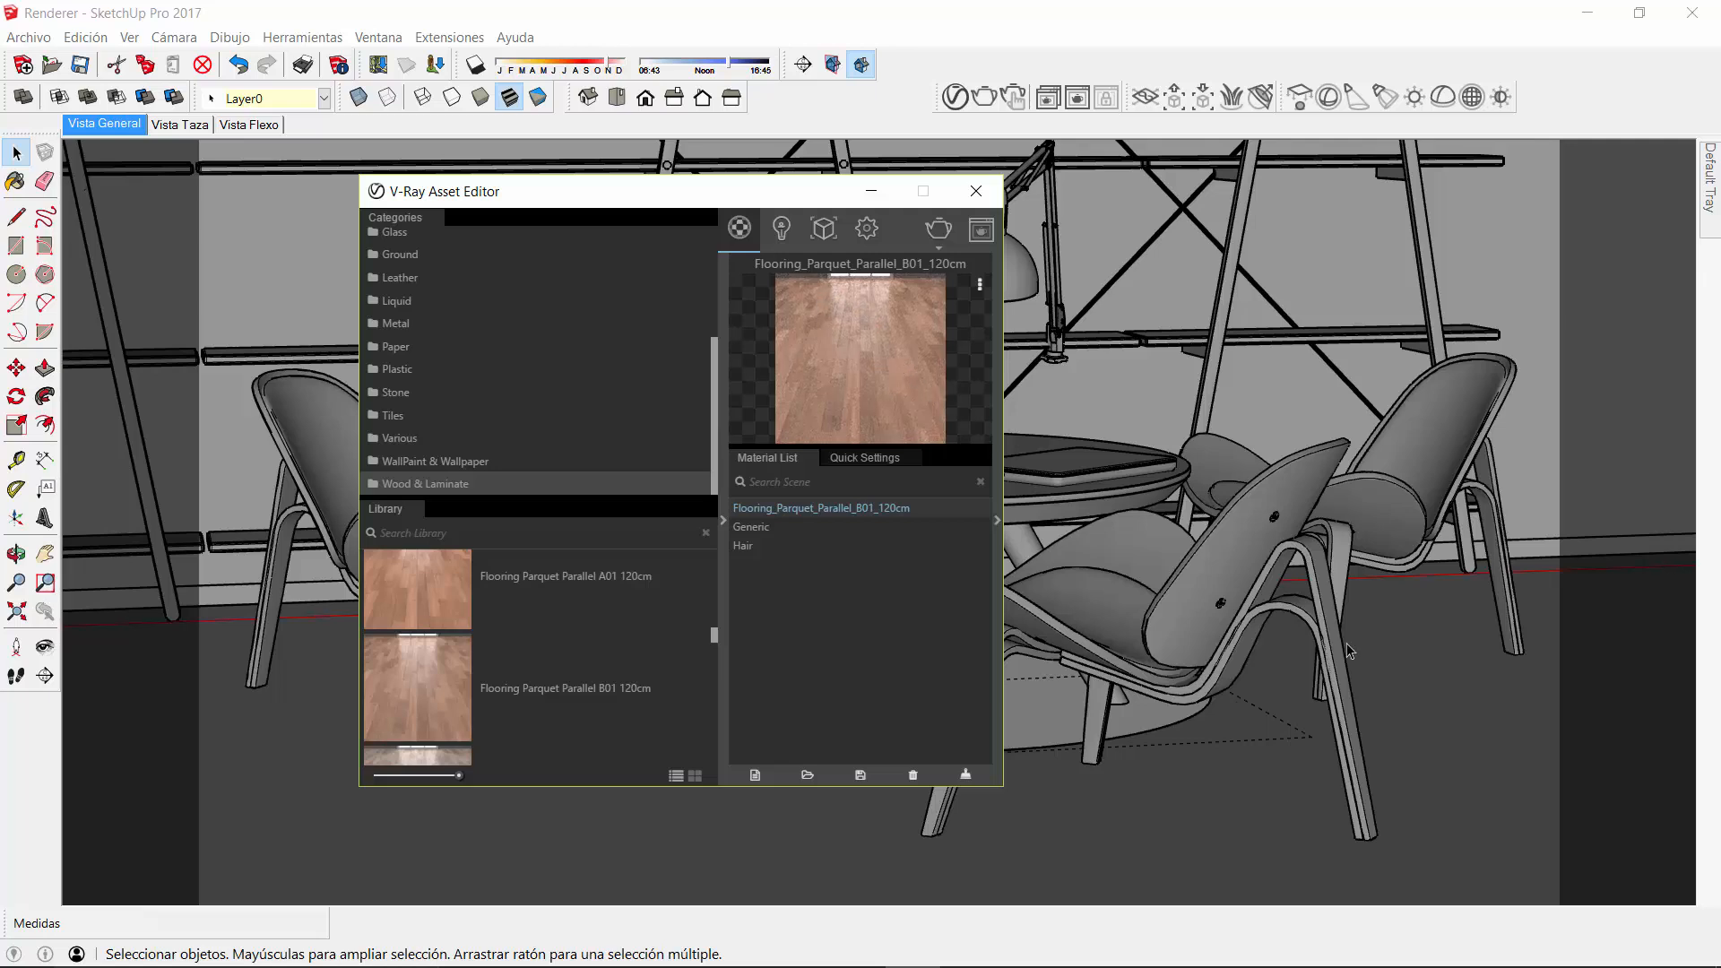
# Select the room's floor and apply the Flooring_Parquet_Parallel_B01_120cm material to it
pyautogui.click(1413, 699)
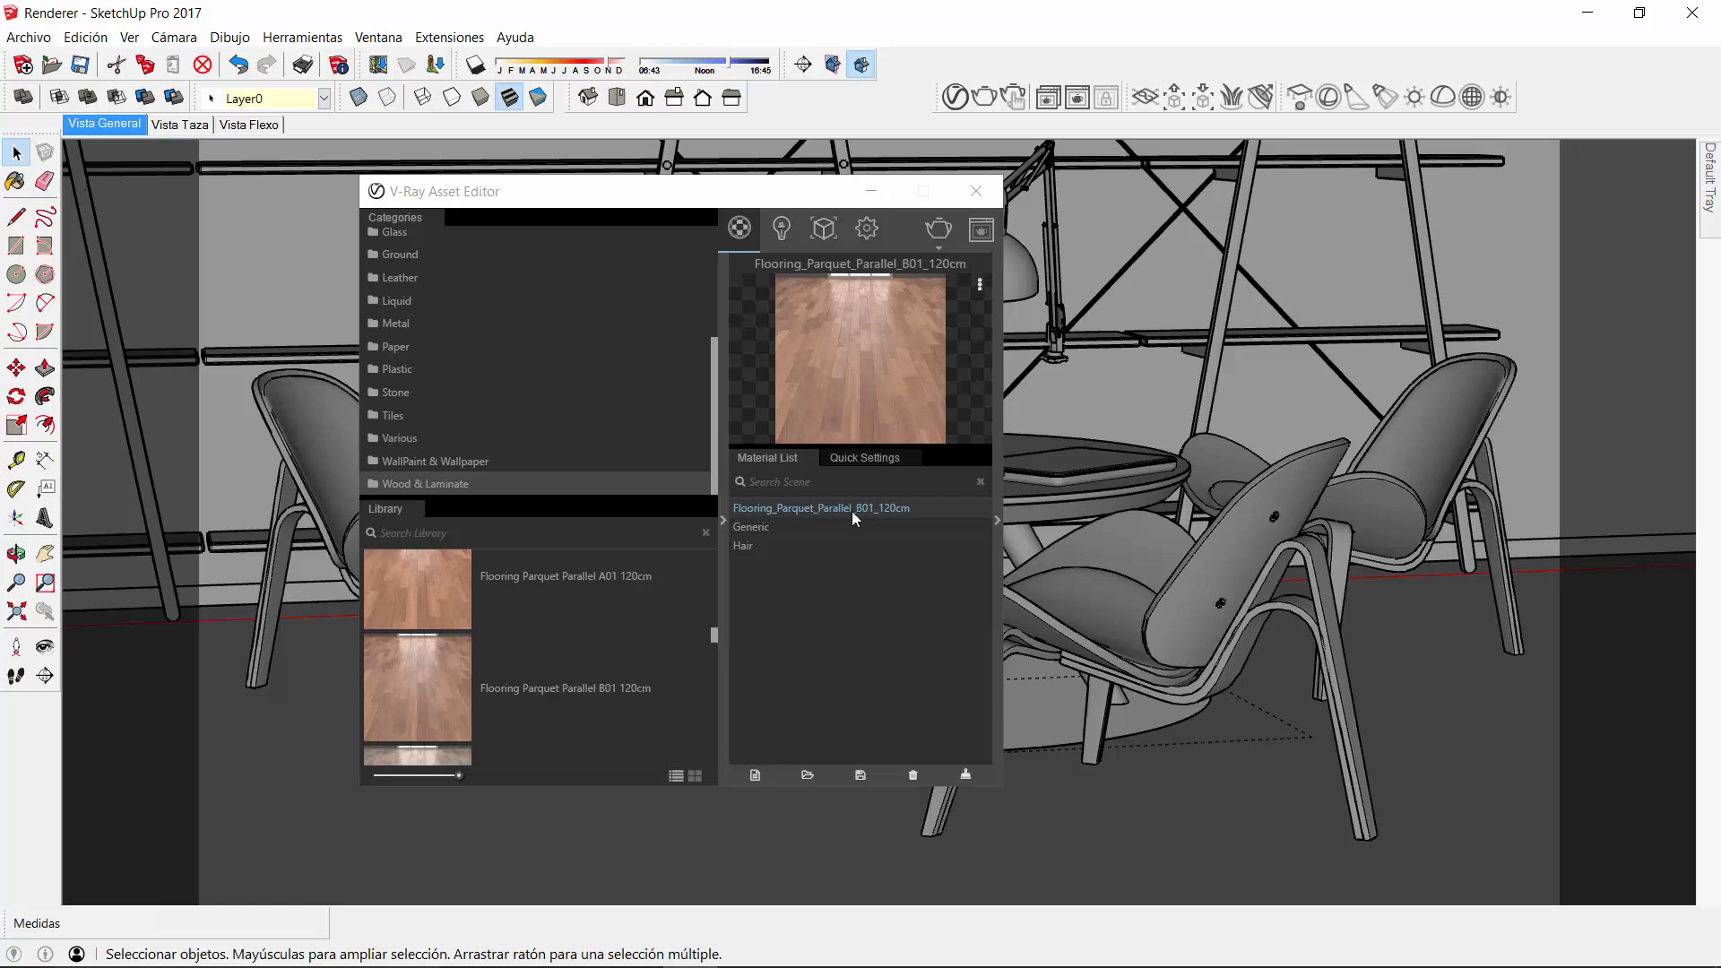
pyautogui.rightClick(820, 510)
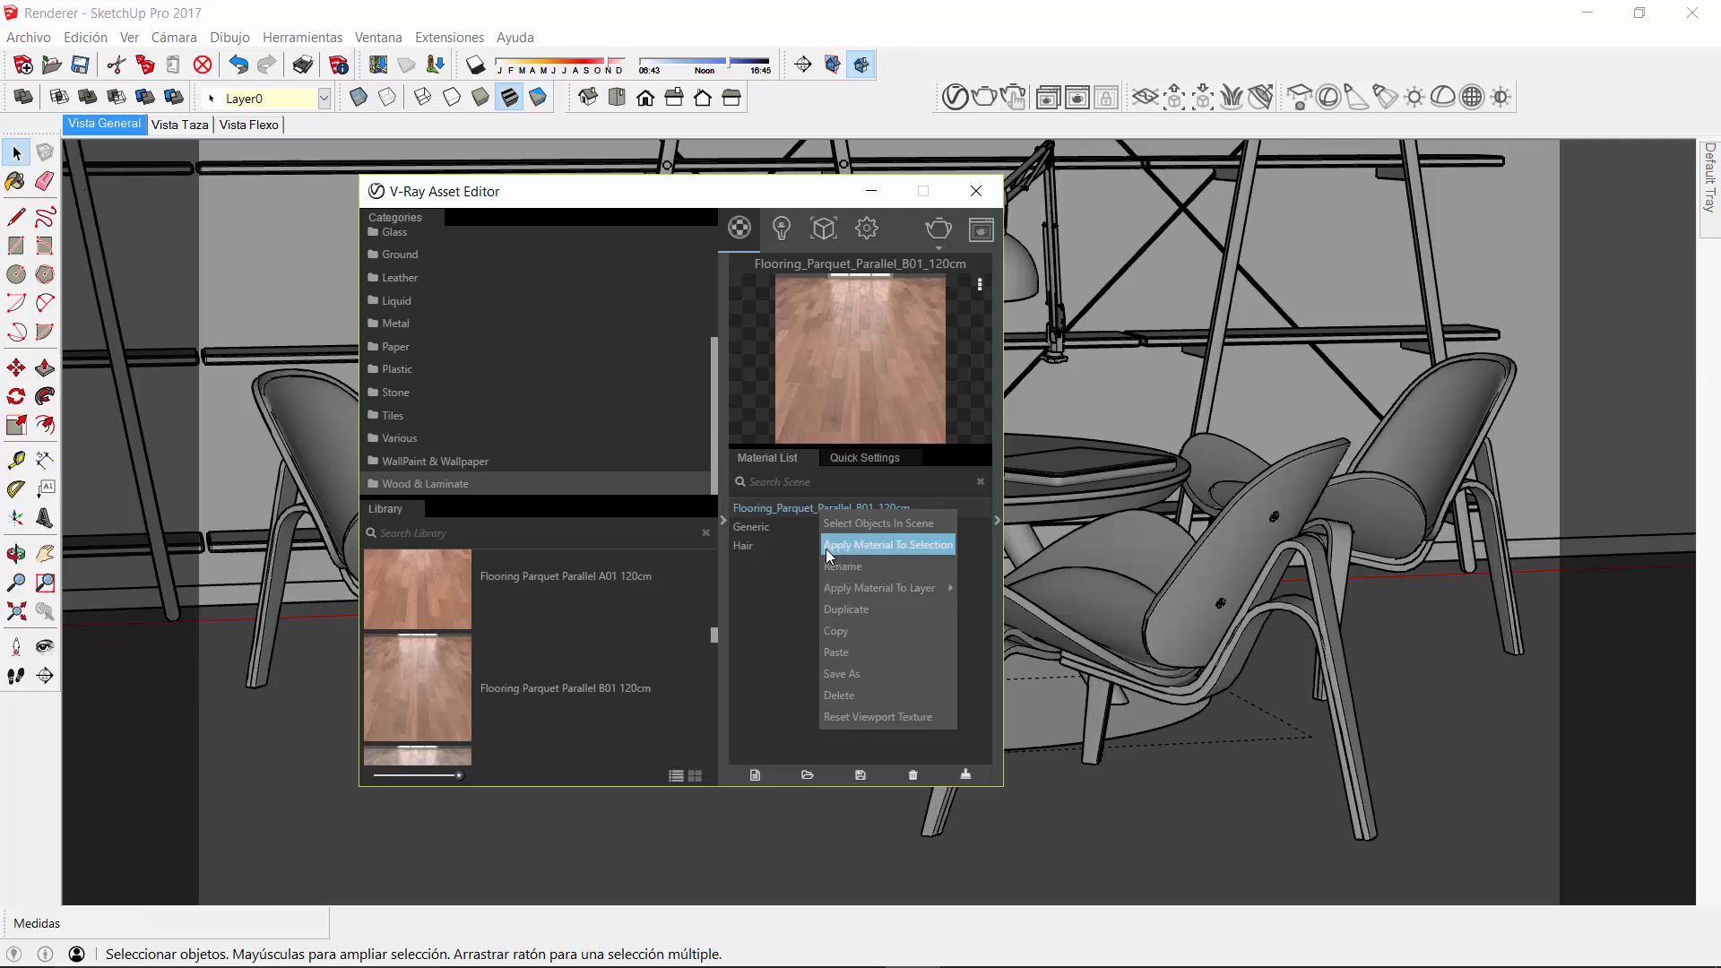
pyautogui.click(921, 545)
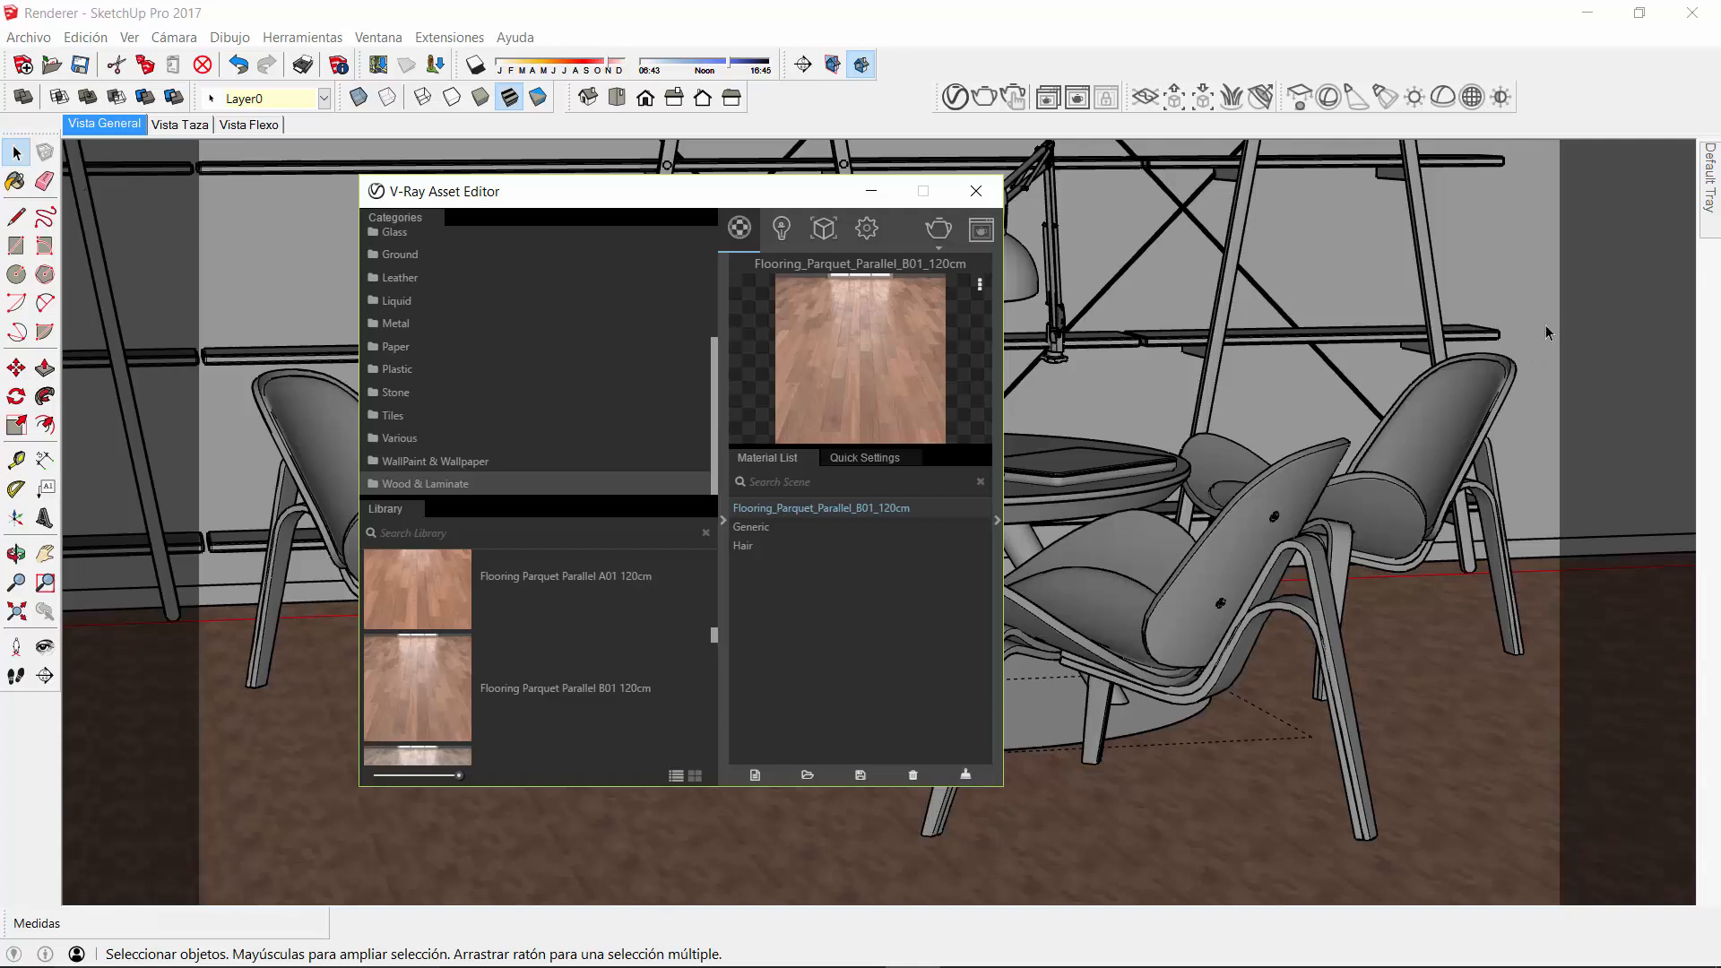
# Set the parquet material's texture width to 120 cm in SketchUp's material editor
pyautogui.moveTo(1712, 202)
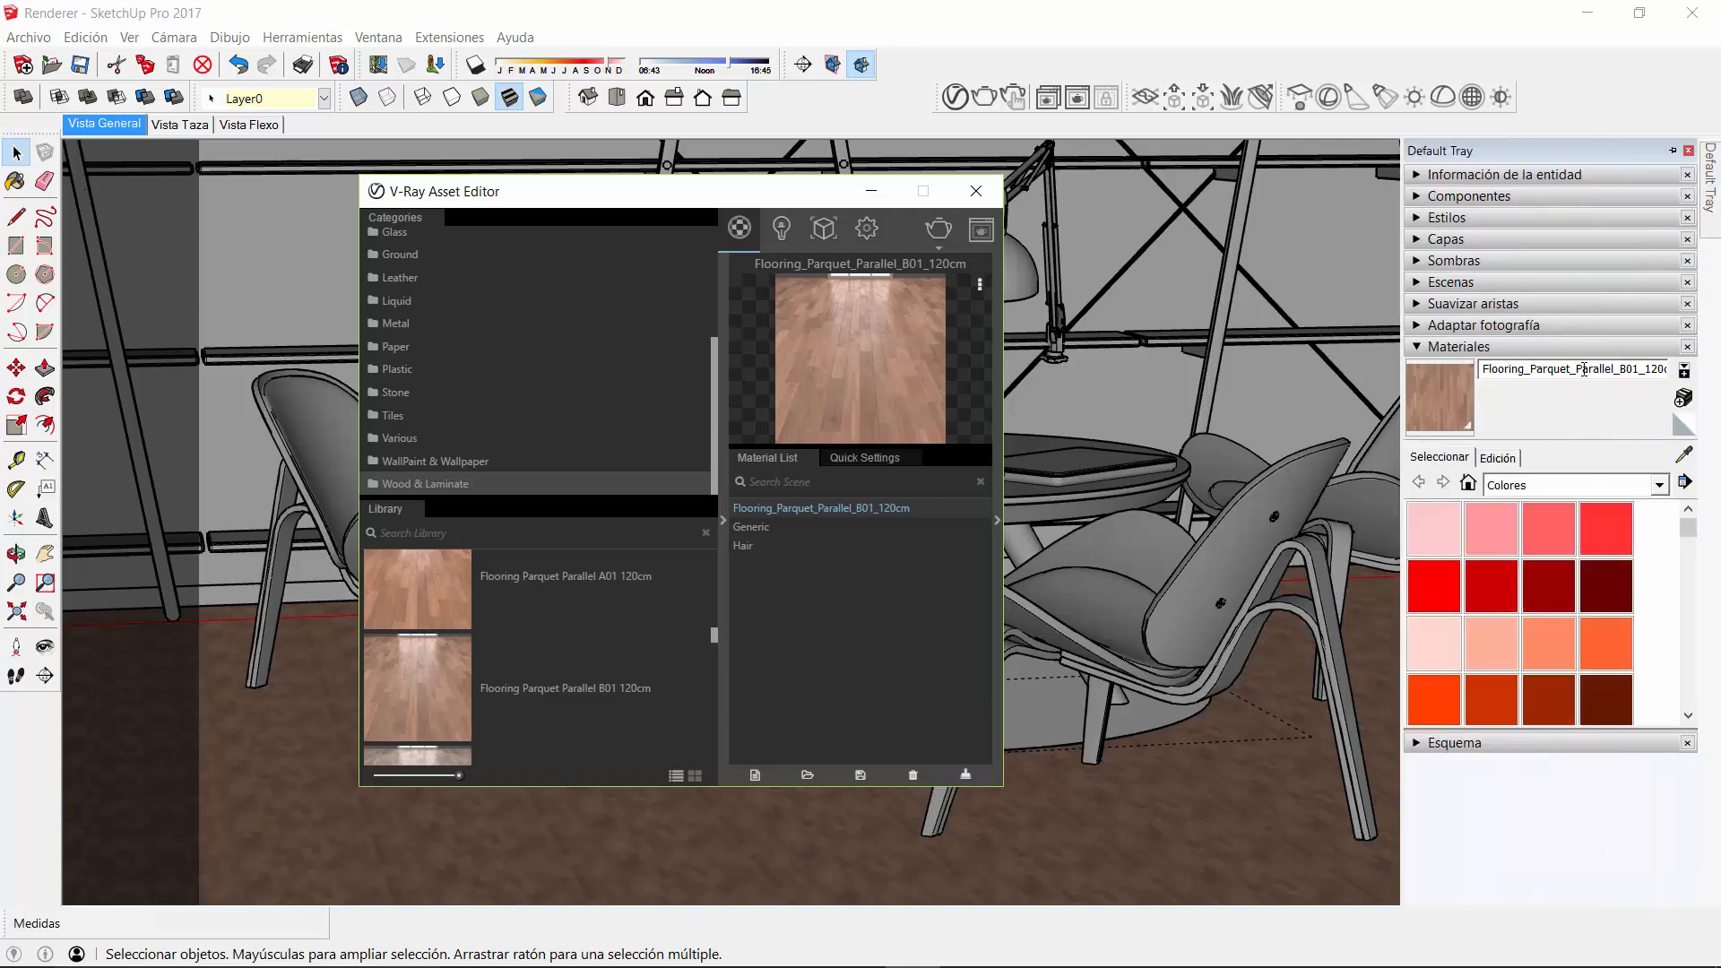
pyautogui.moveTo(1642, 370); pyautogui.dragTo(1481, 370)
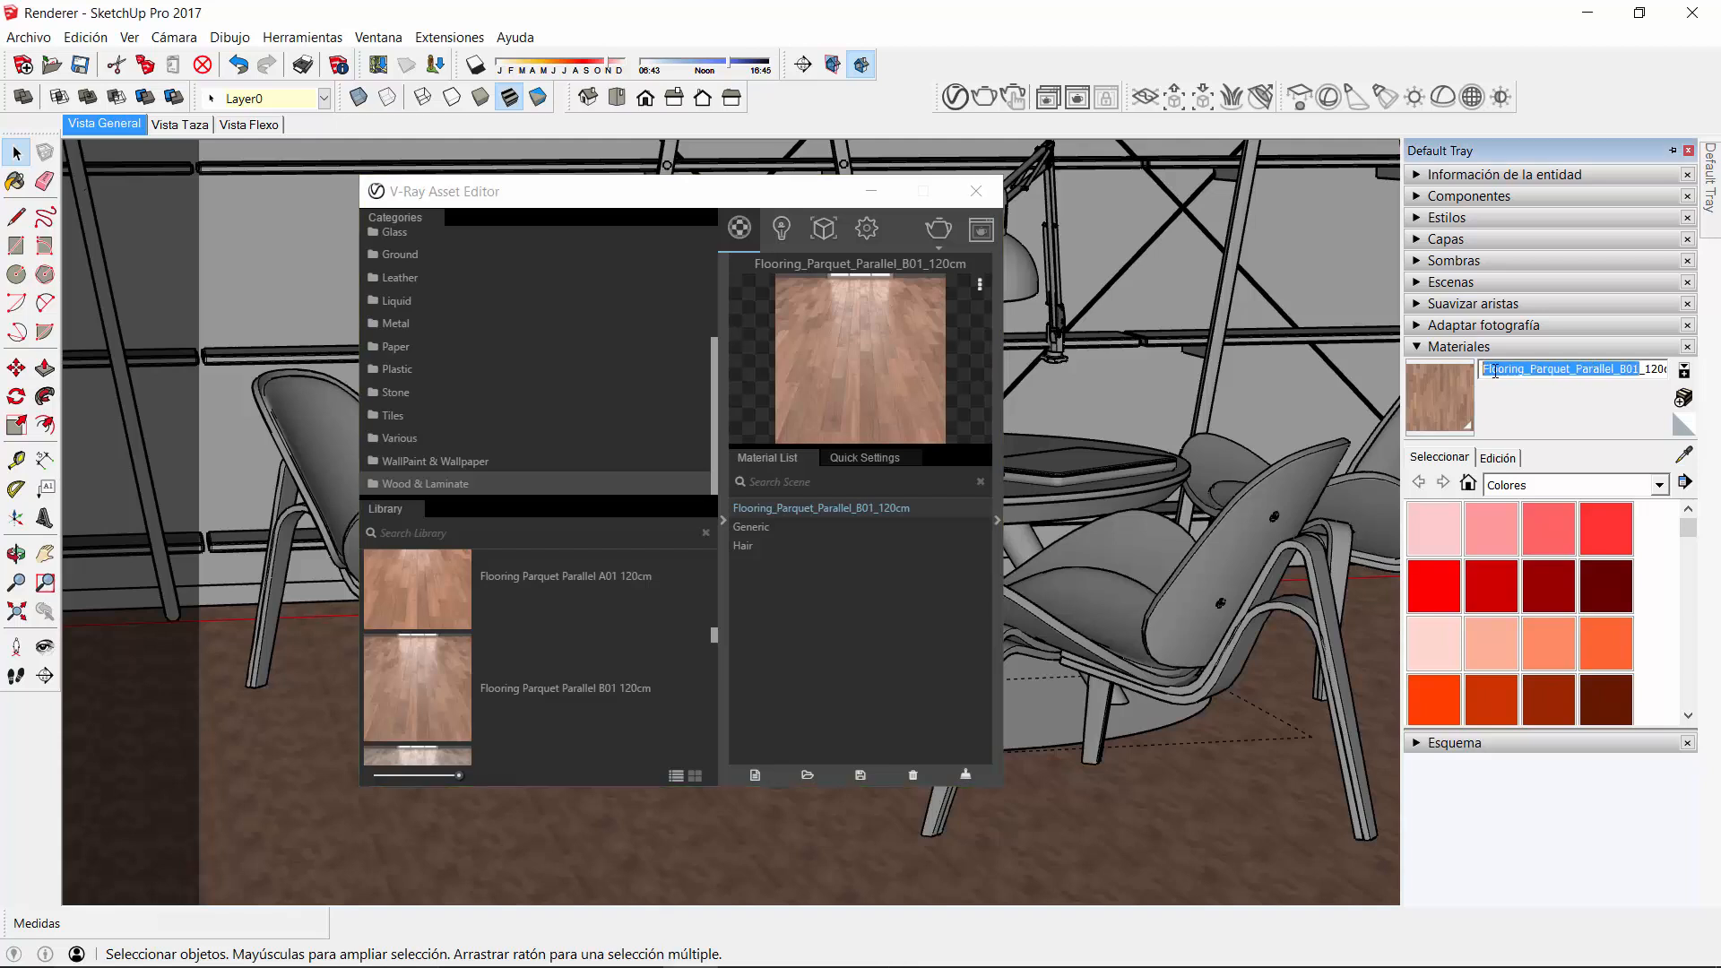
pyautogui.click(1510, 369)
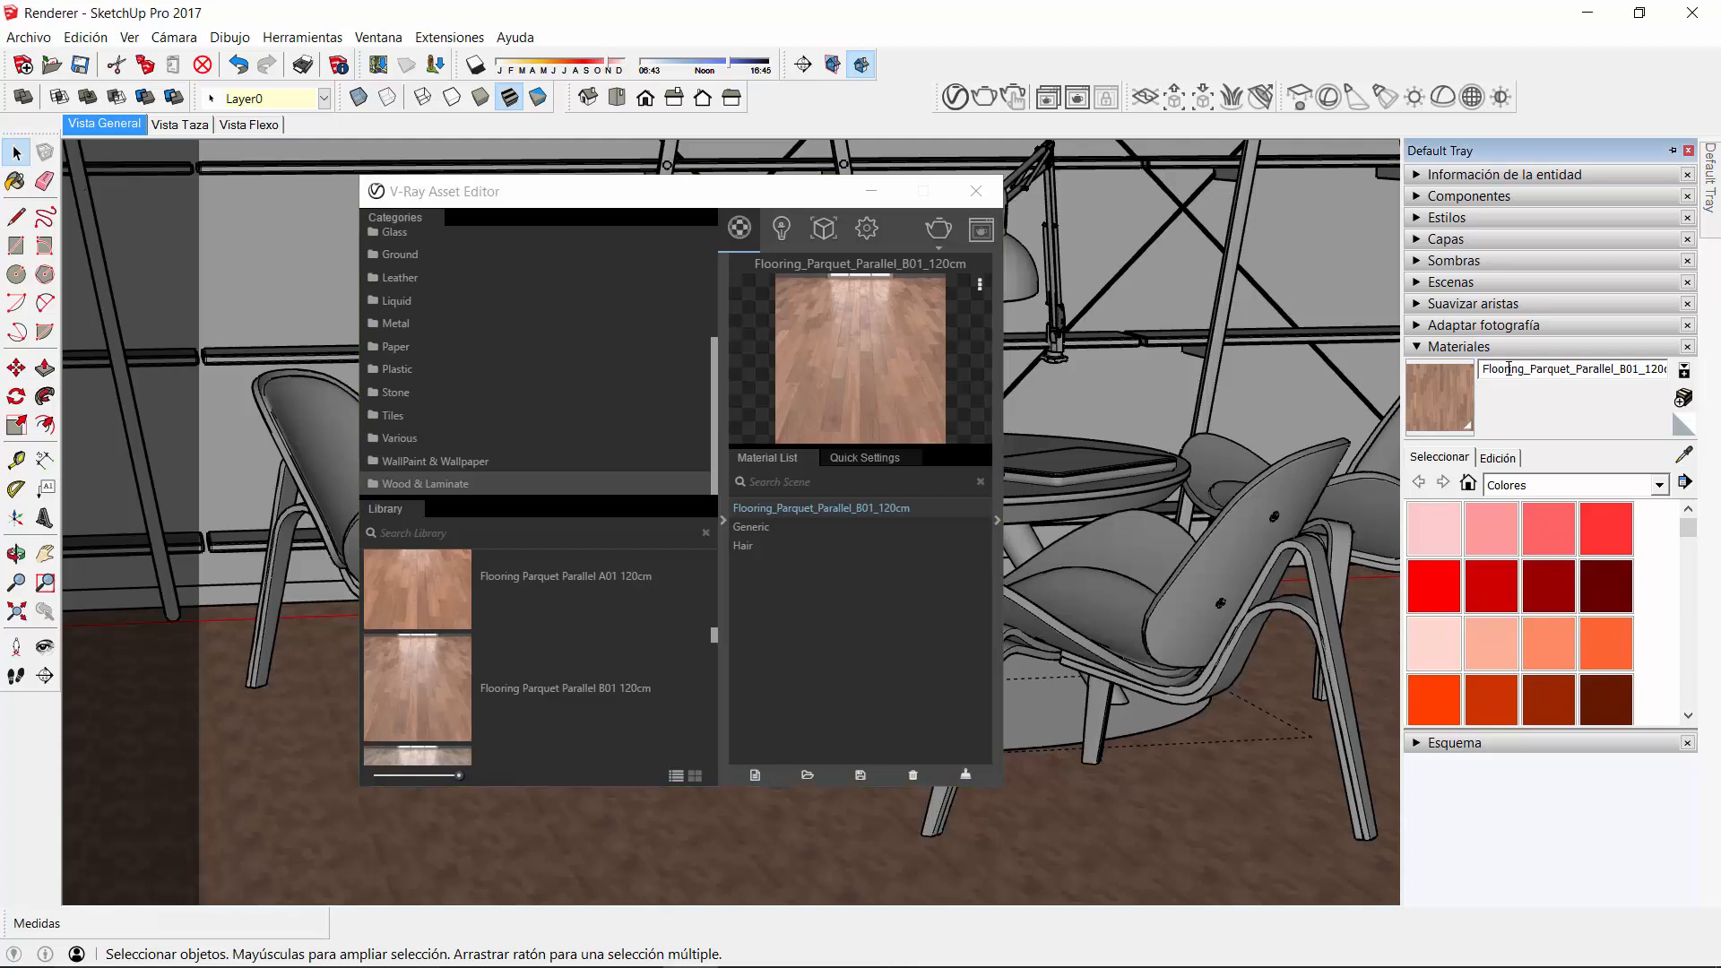
pyautogui.click(1497, 458)
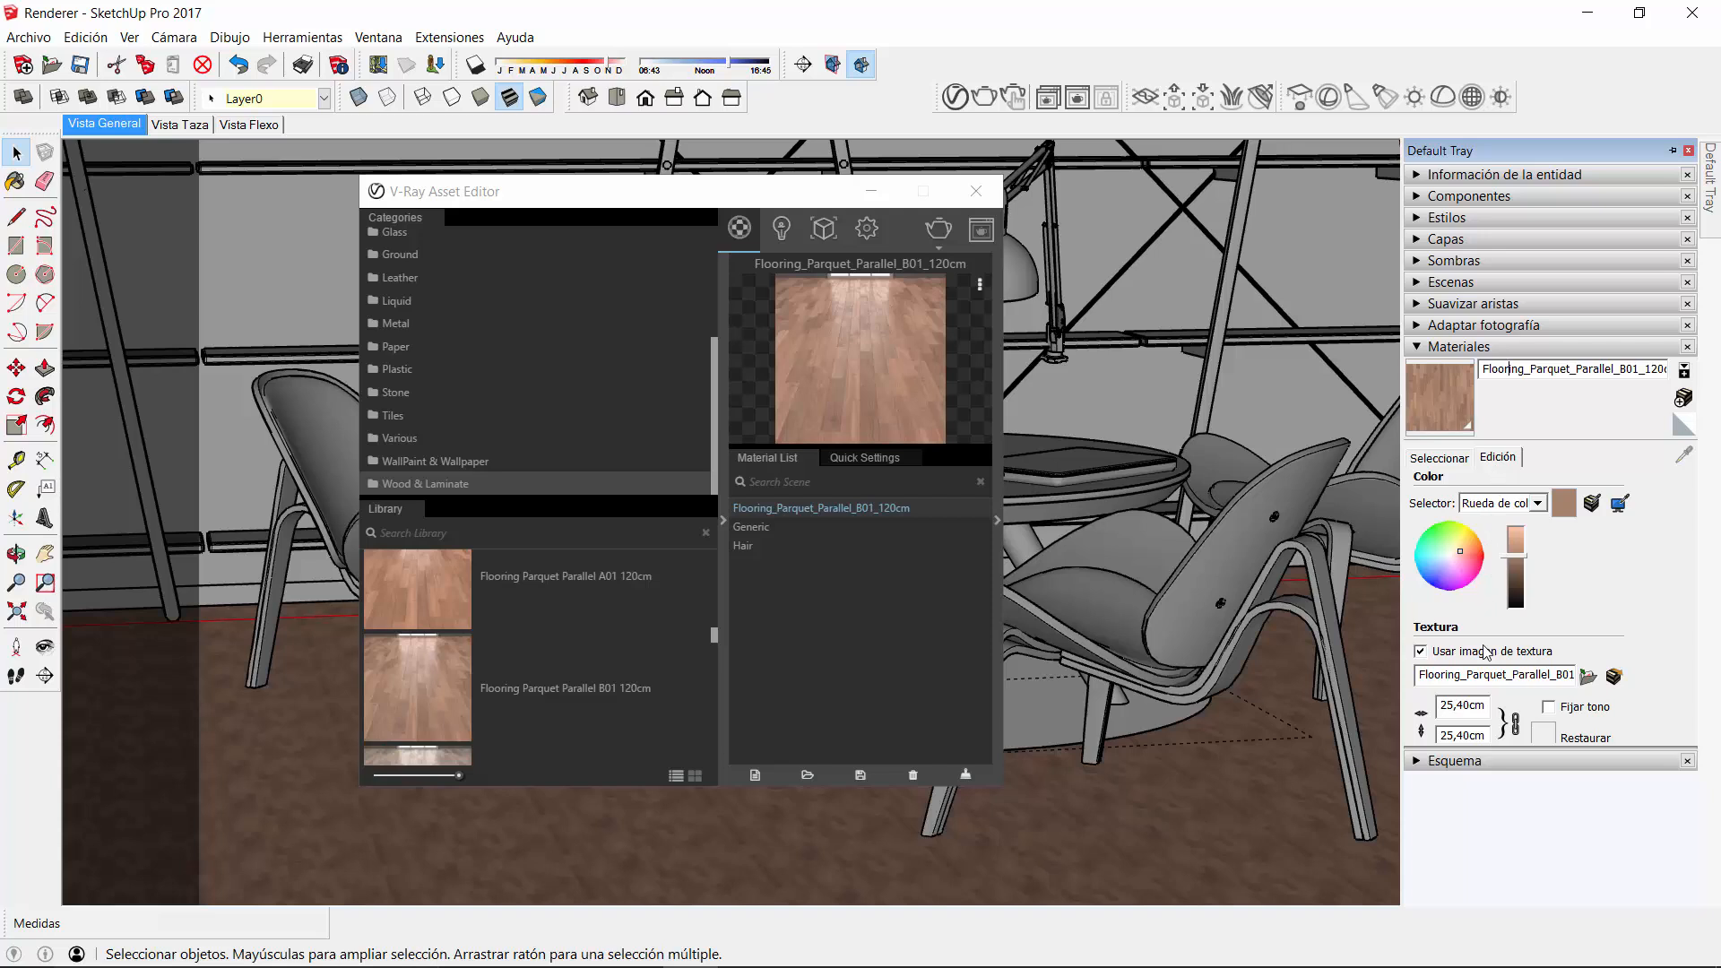
pyautogui.doubleClick(1479, 707)
pyautogui.write('120')
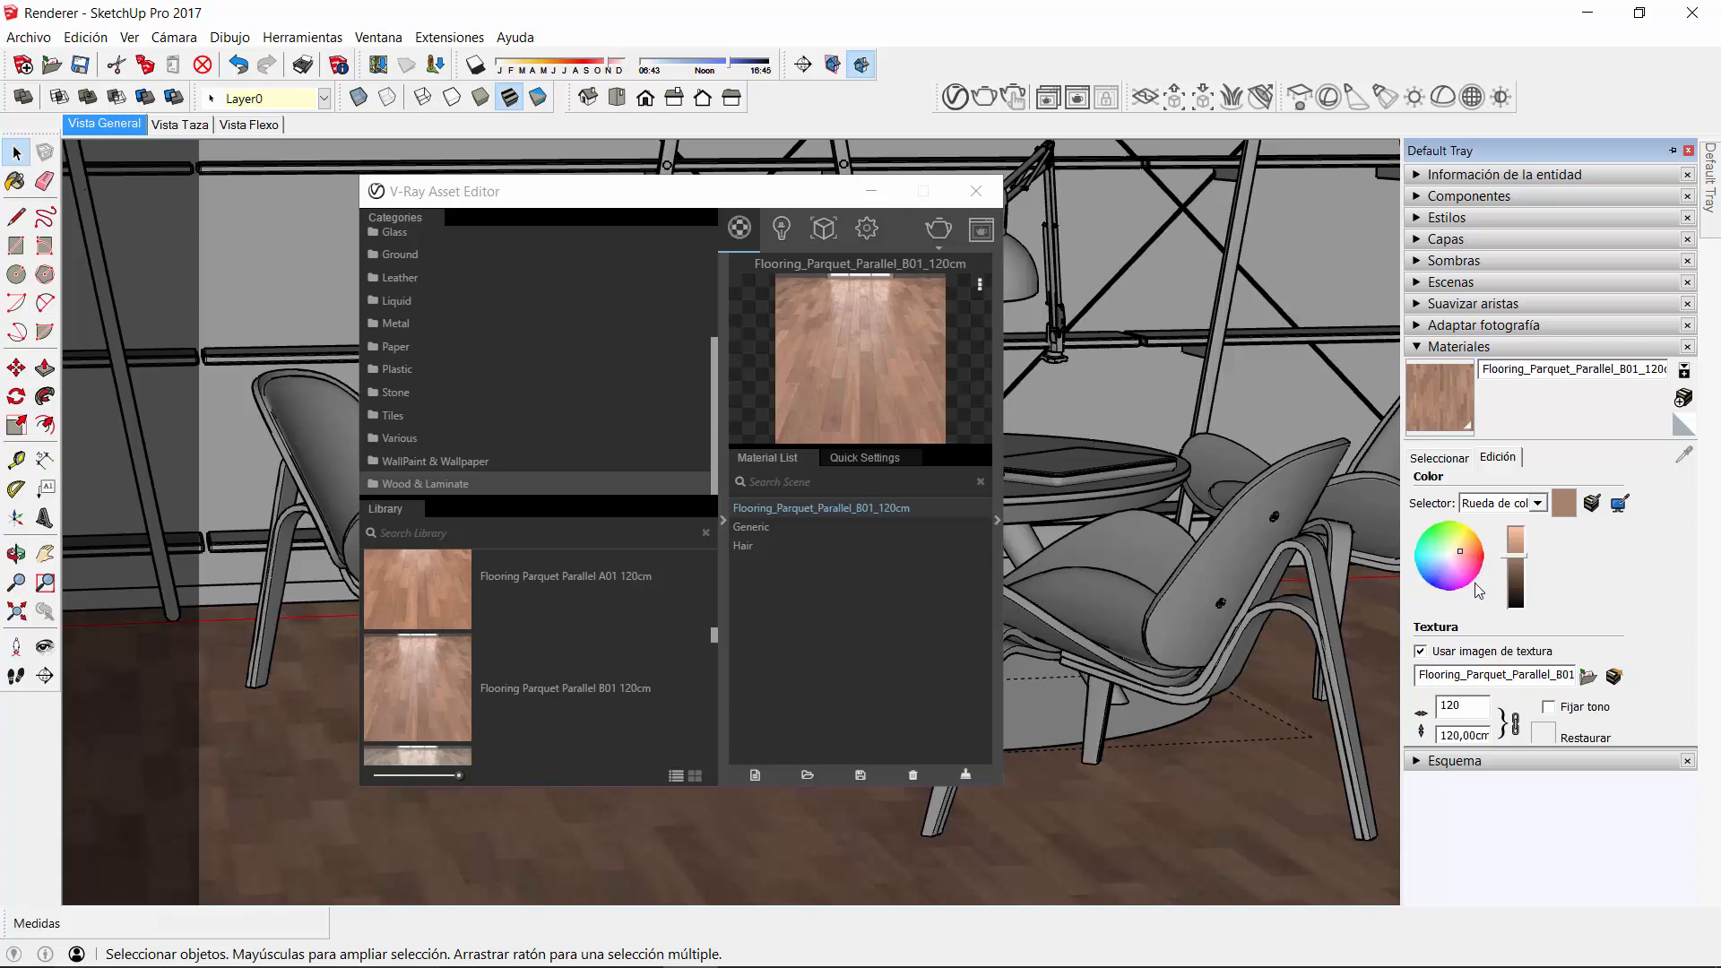
pyautogui.click(1441, 459)
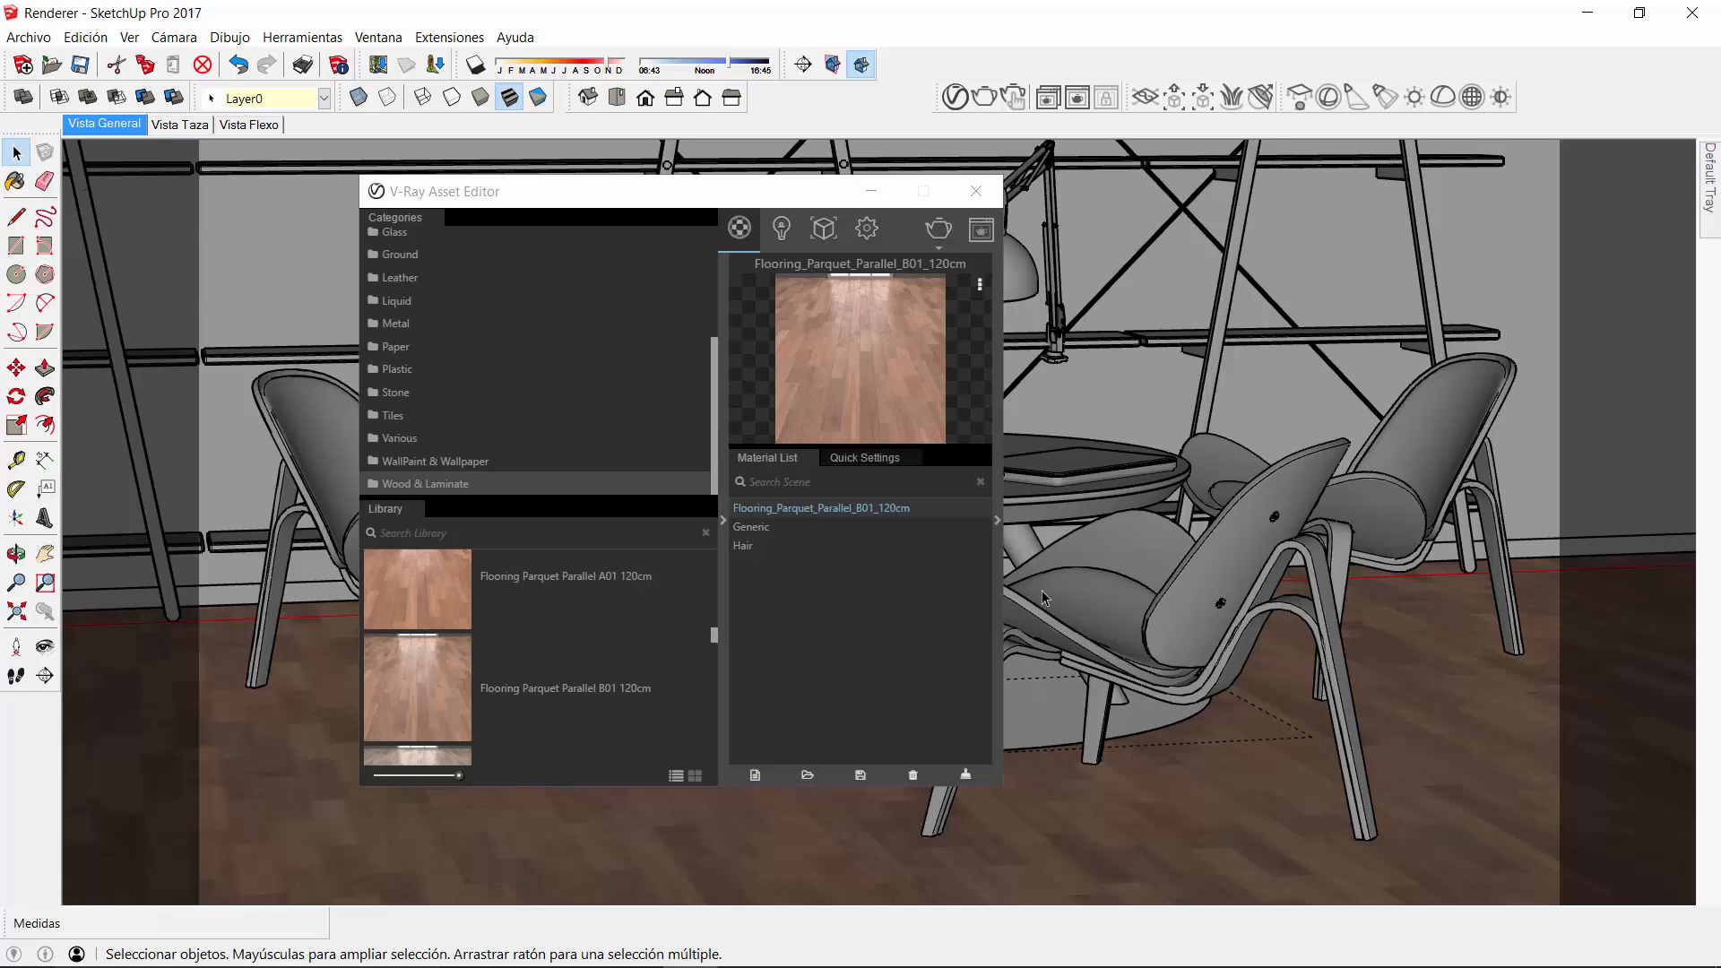
# Start an interactive V-Ray render and arrange the frame buffer and Asset Editor side by side, putting the progress window away
pyautogui.click(1014, 95)
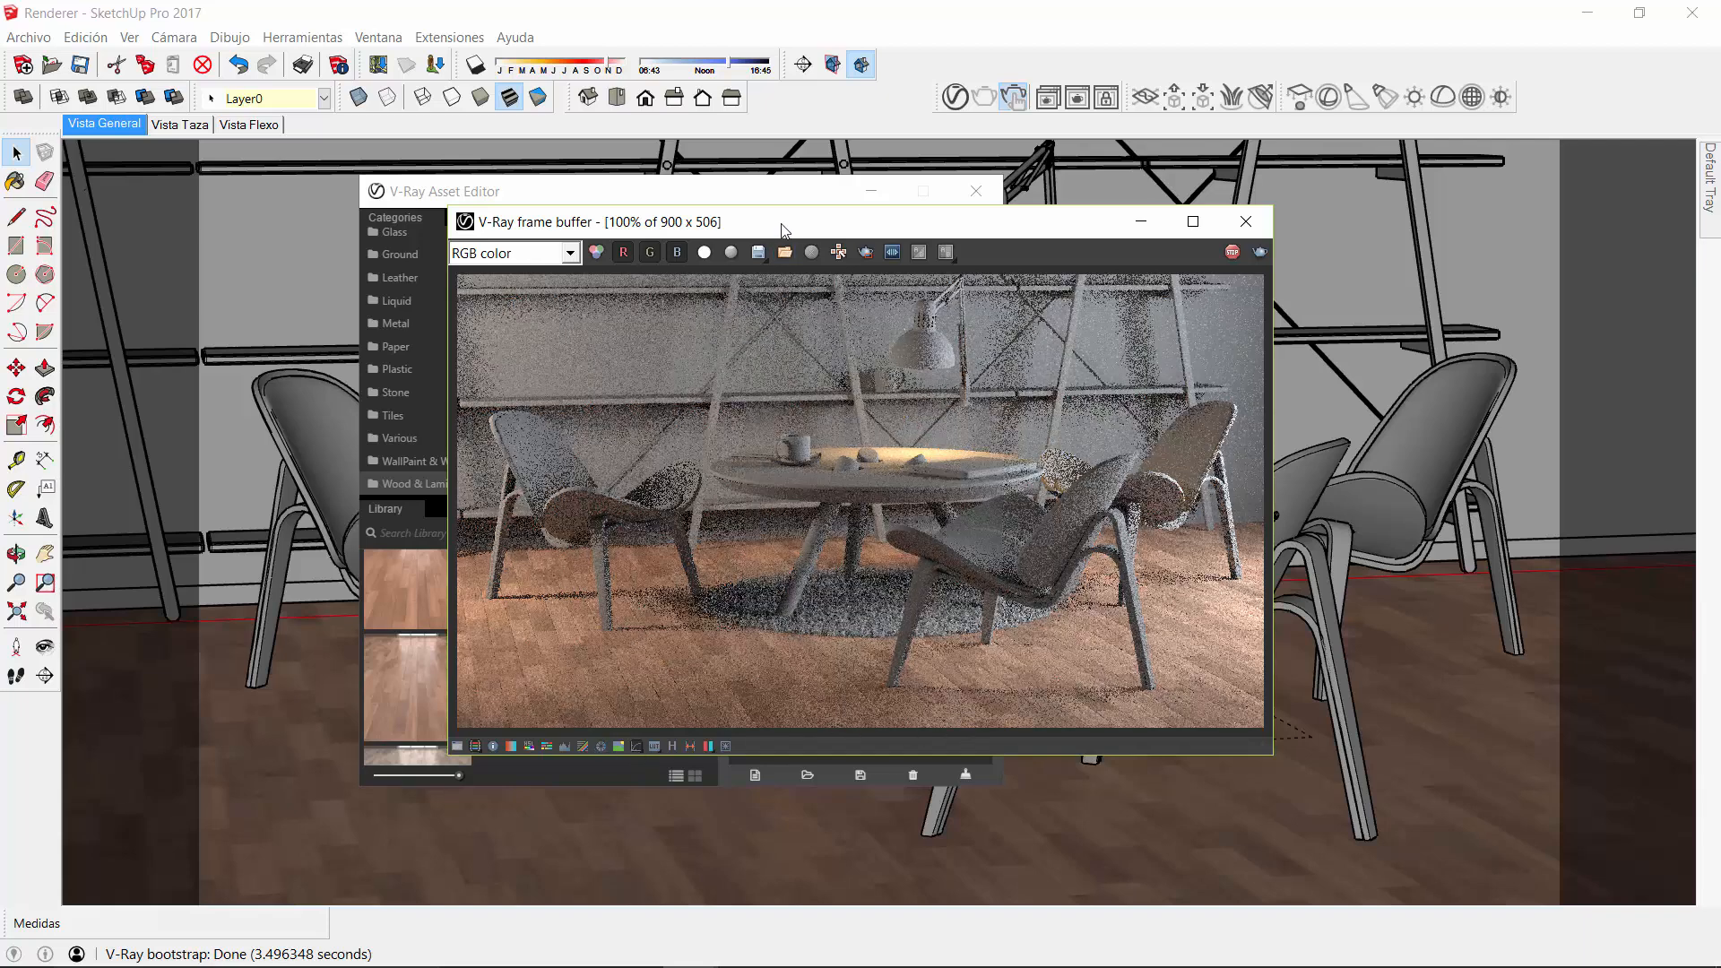
pyautogui.moveTo(807, 221); pyautogui.dragTo(1209, 114)
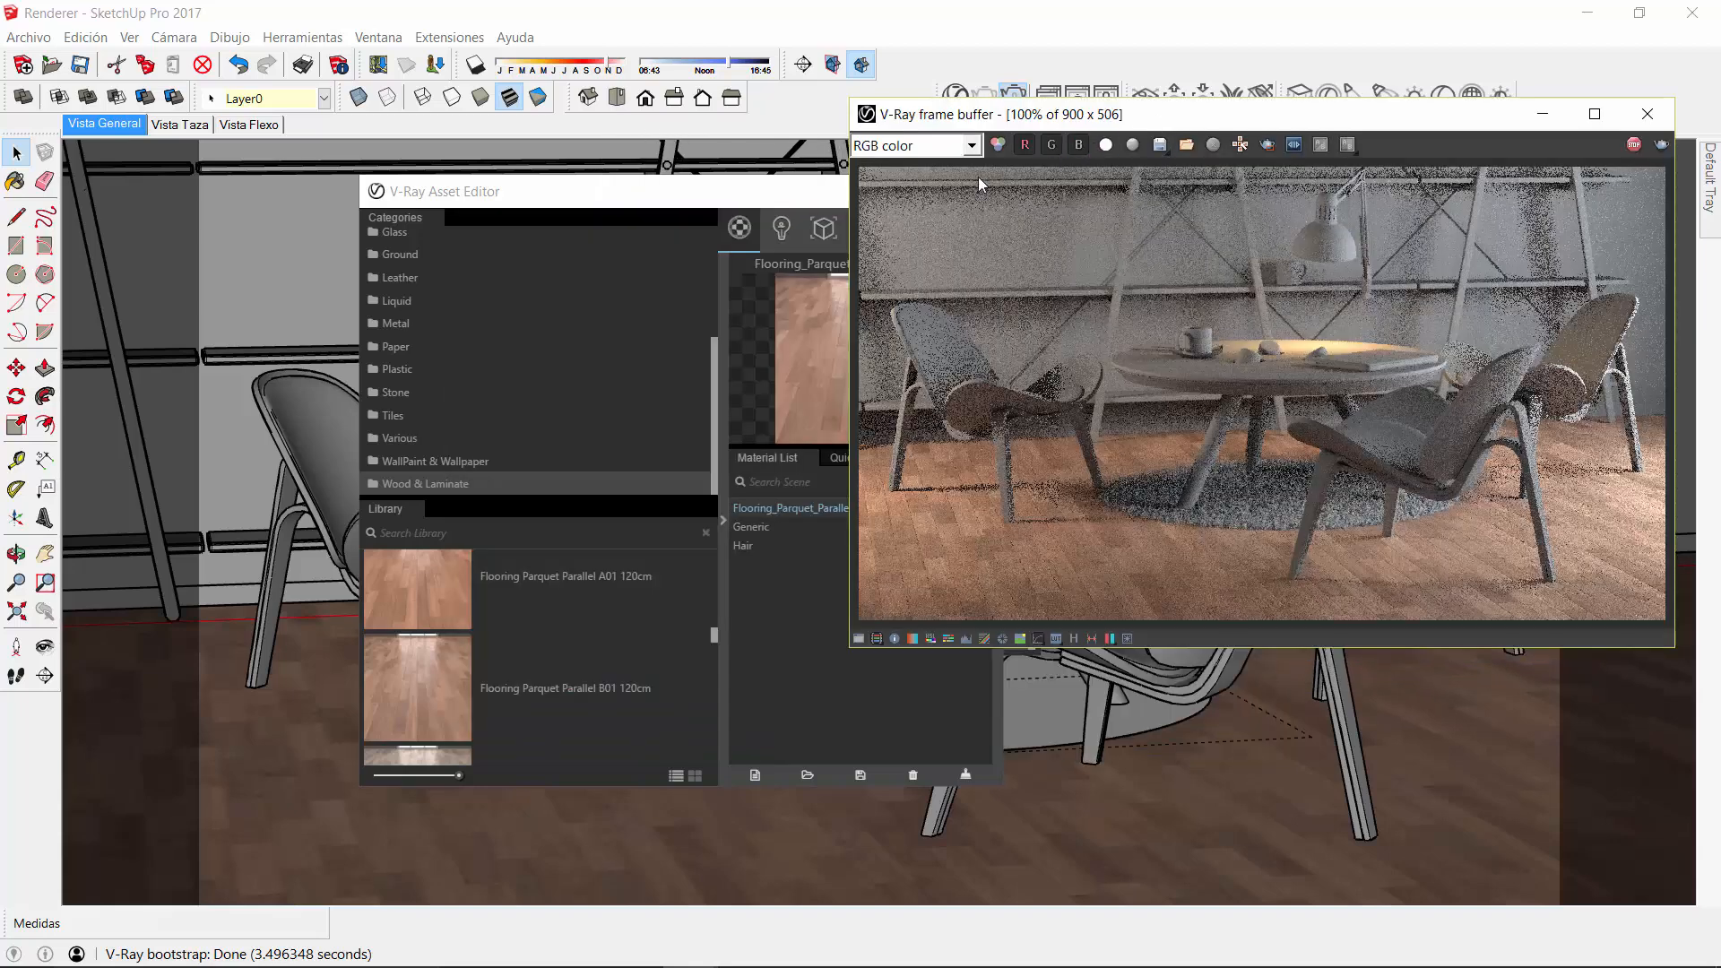
pyautogui.moveTo(799, 192); pyautogui.dragTo(485, 153)
pyautogui.moveTo(767, 322); pyautogui.dragTo(728, 373)
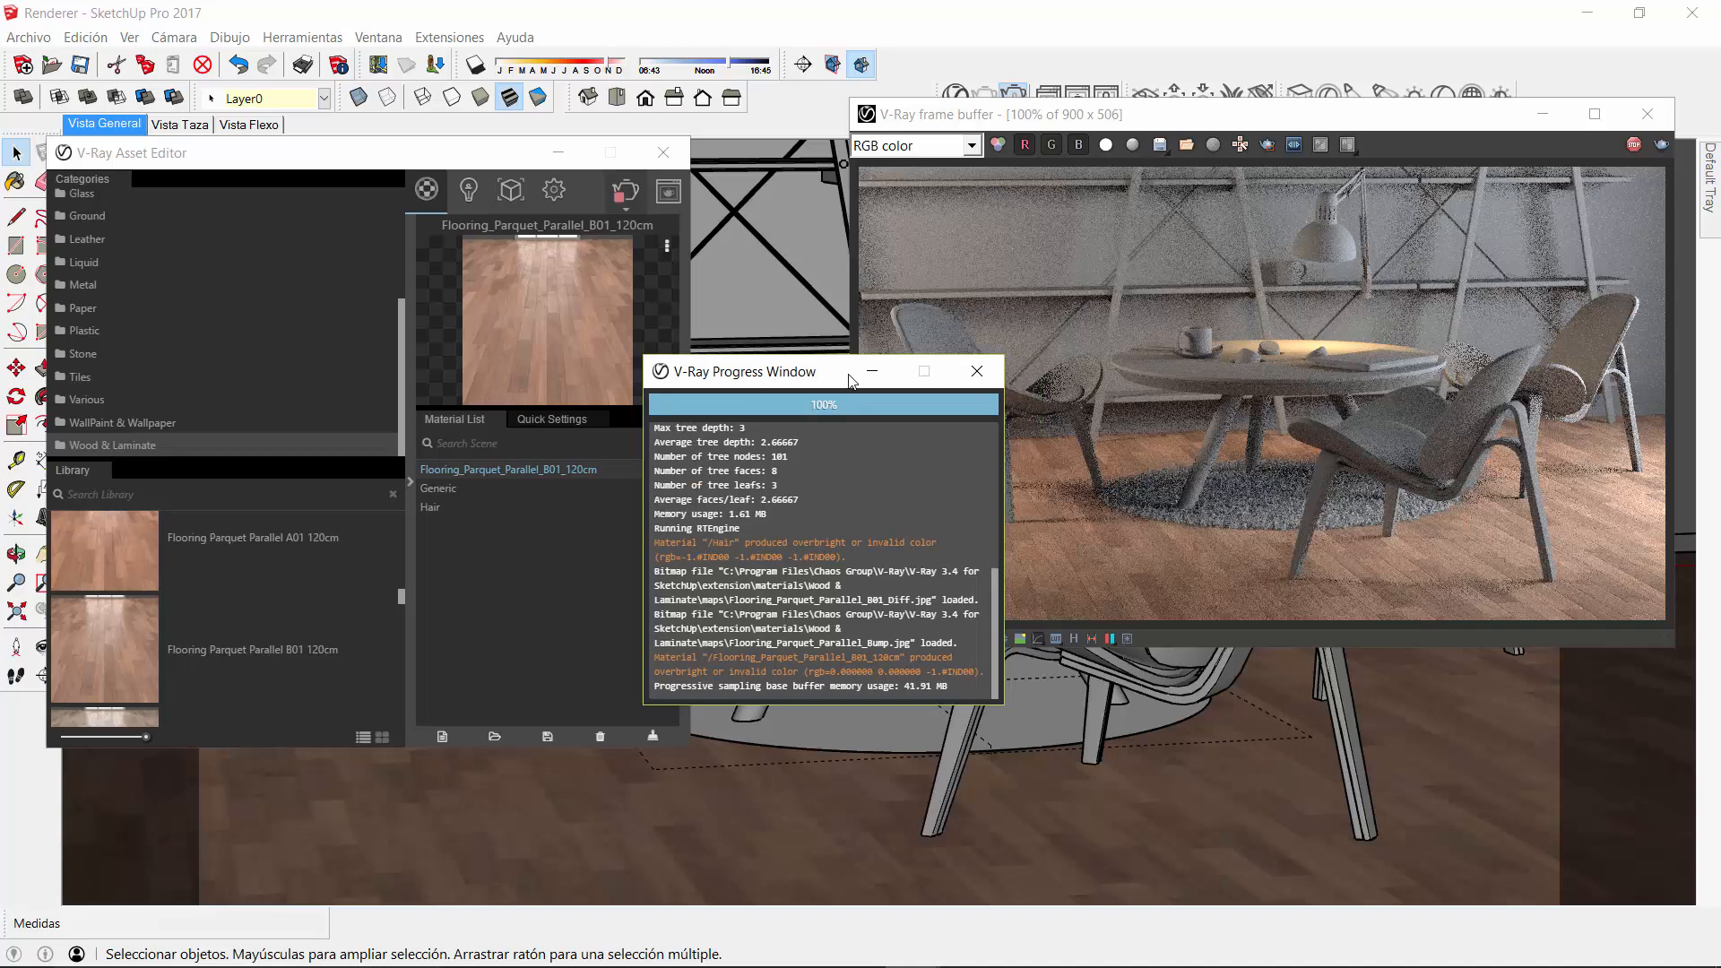
pyautogui.click(858, 373)
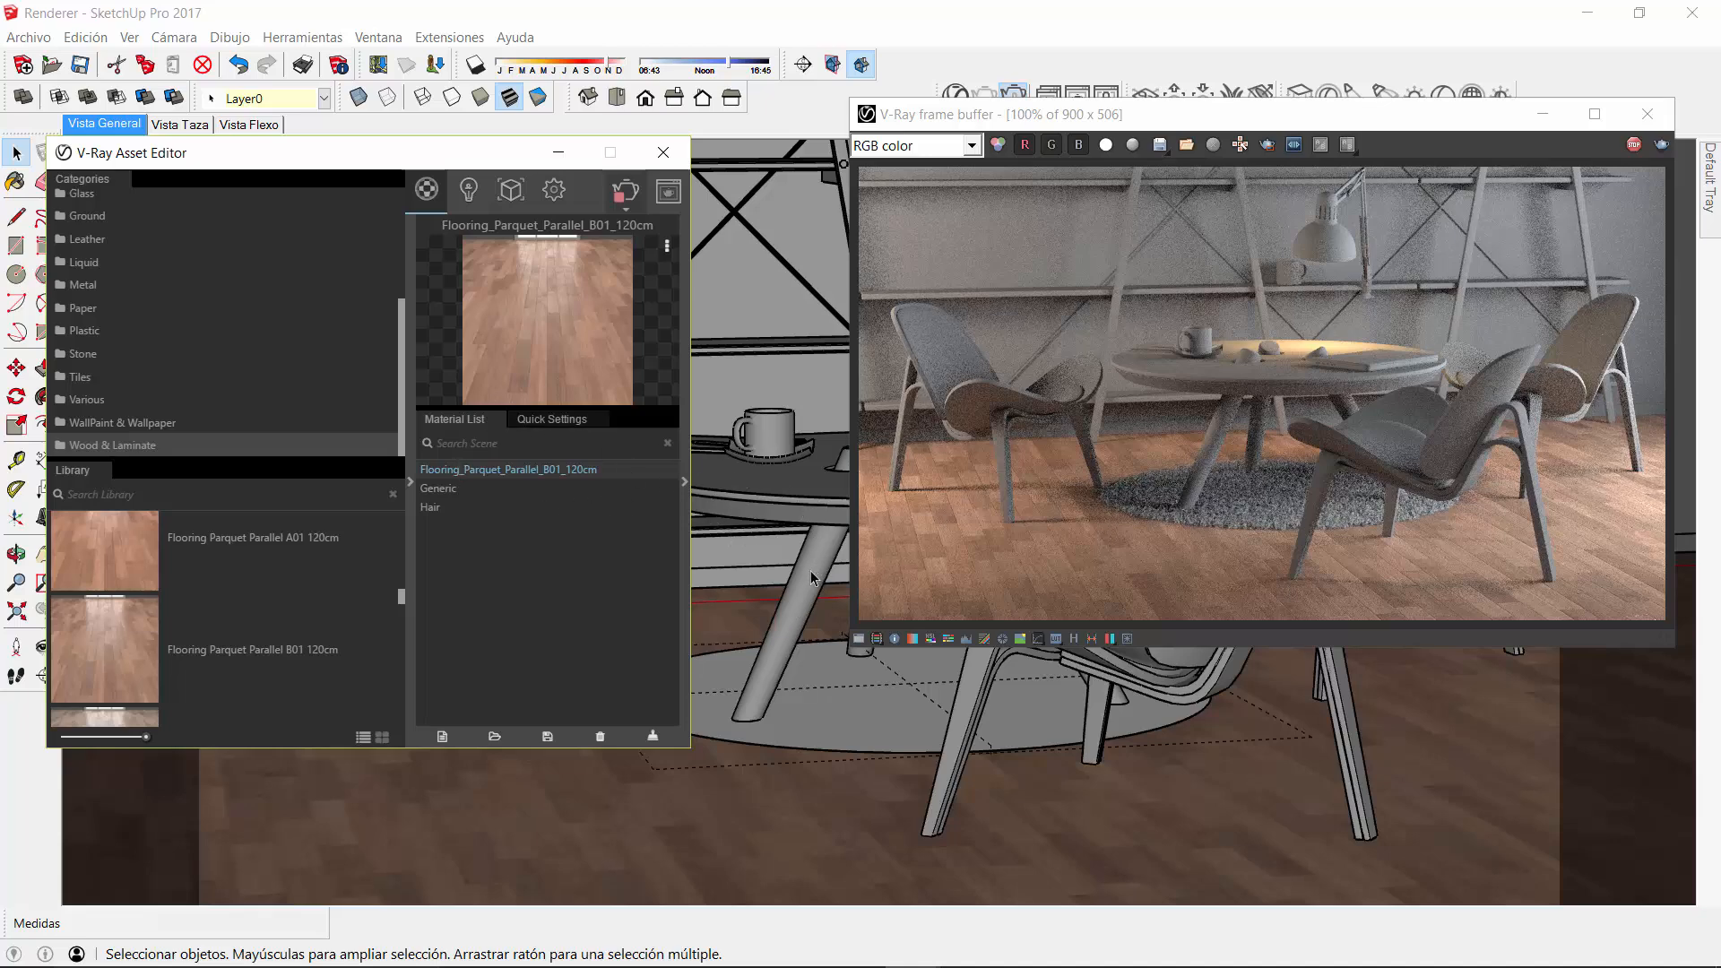
# Select the table legs and apply the Chrome Black material from the Metal library to them
pyautogui.click(788, 623)
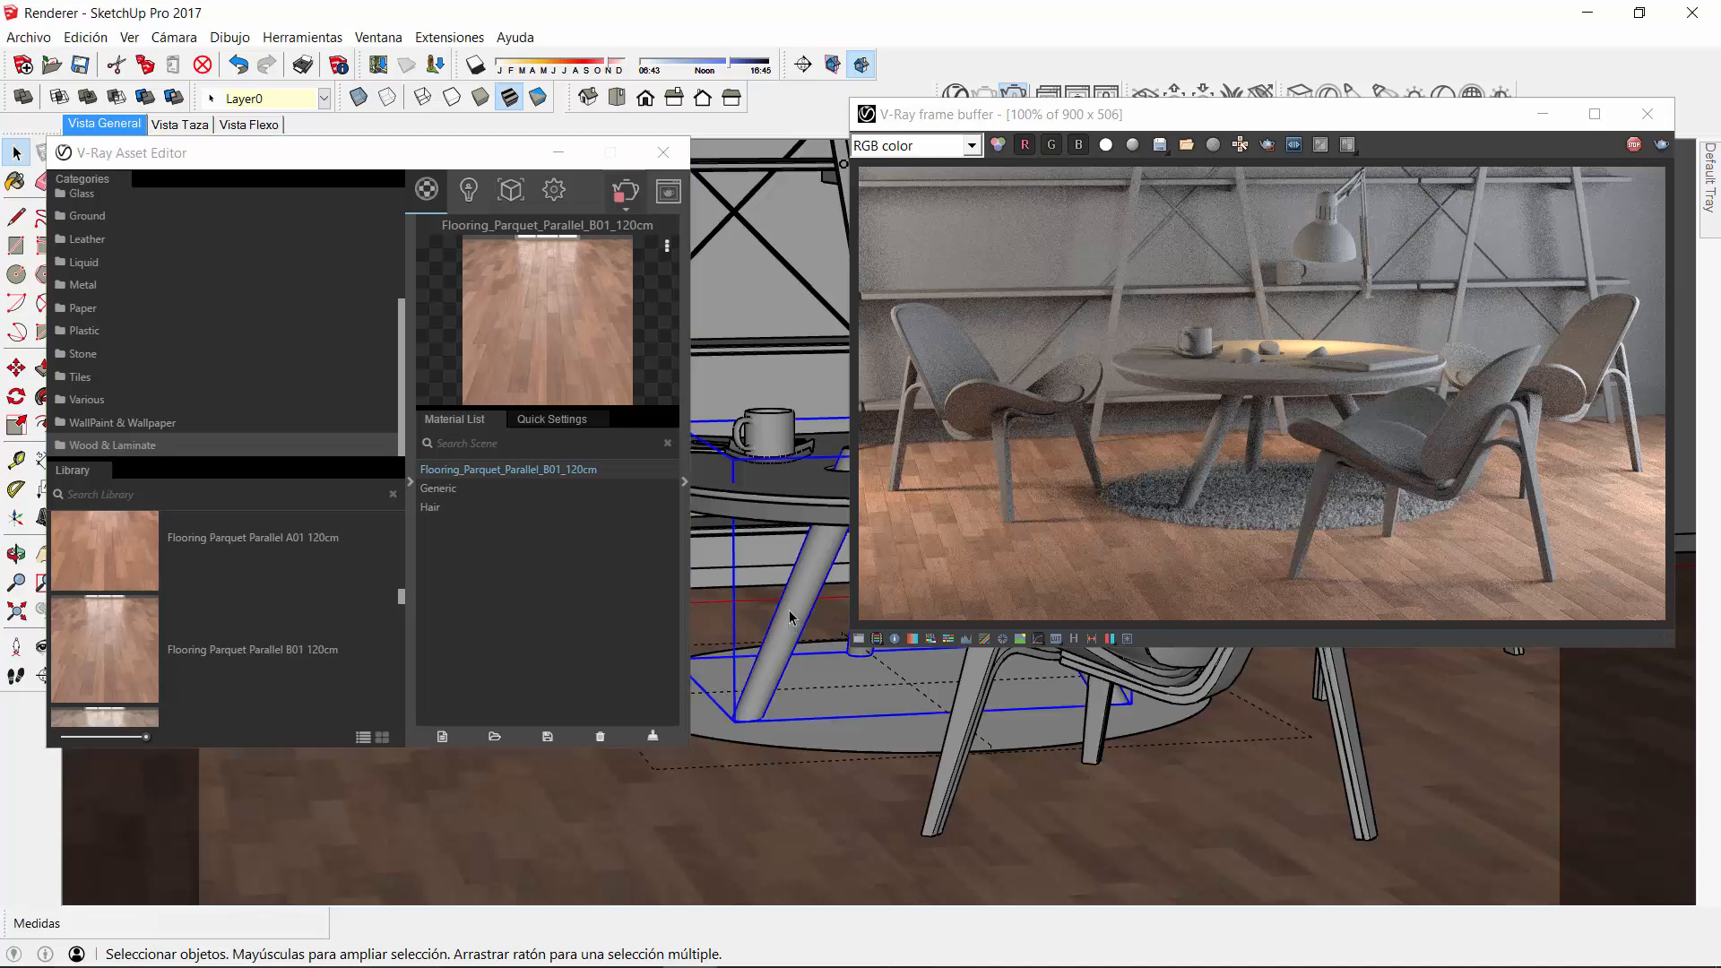
pyautogui.click(752, 516)
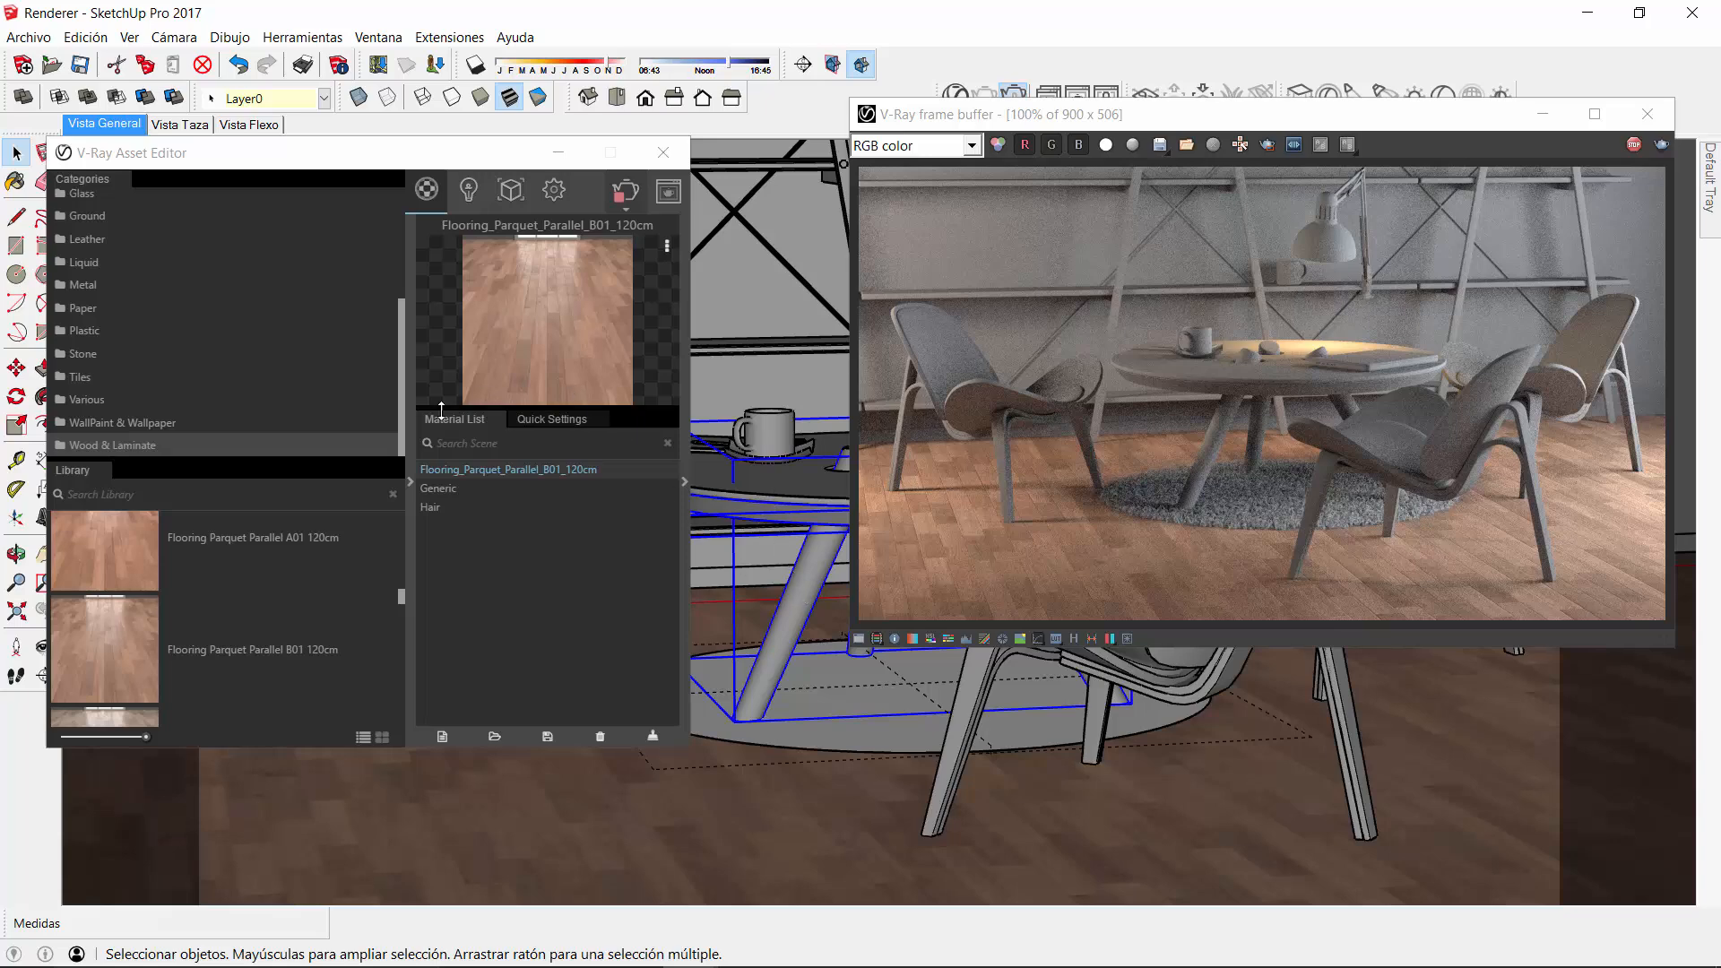
pyautogui.moveTo(262, 154); pyautogui.dragTo(324, 190)
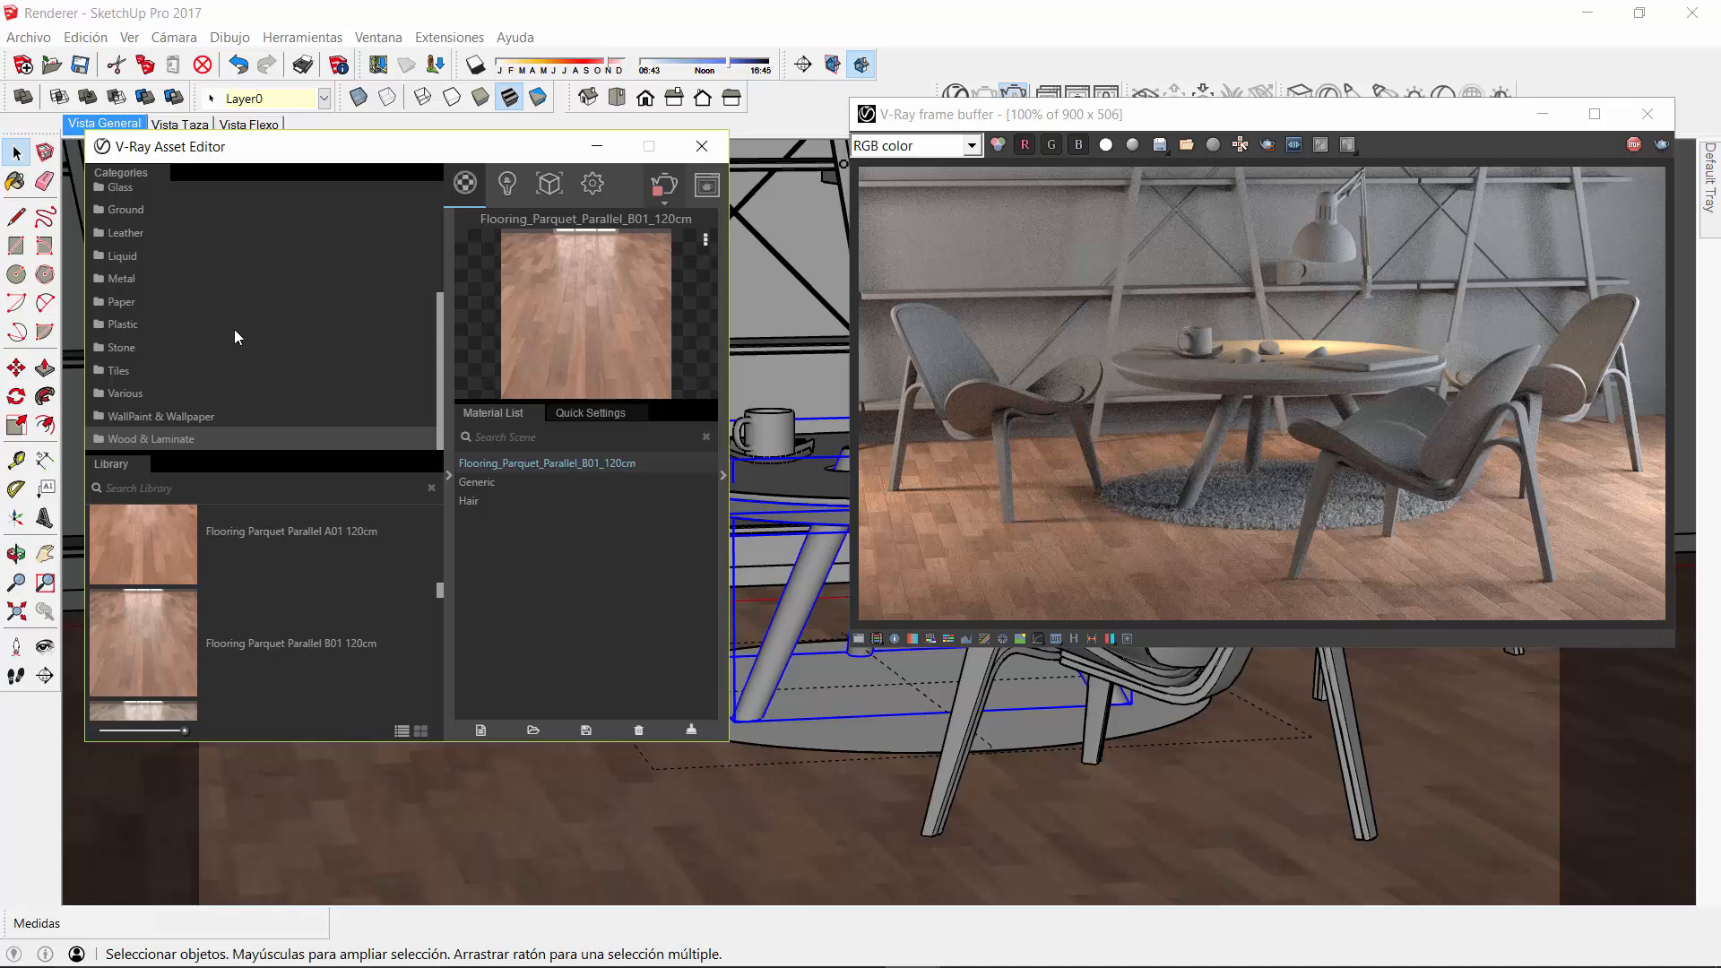
pyautogui.click(124, 286)
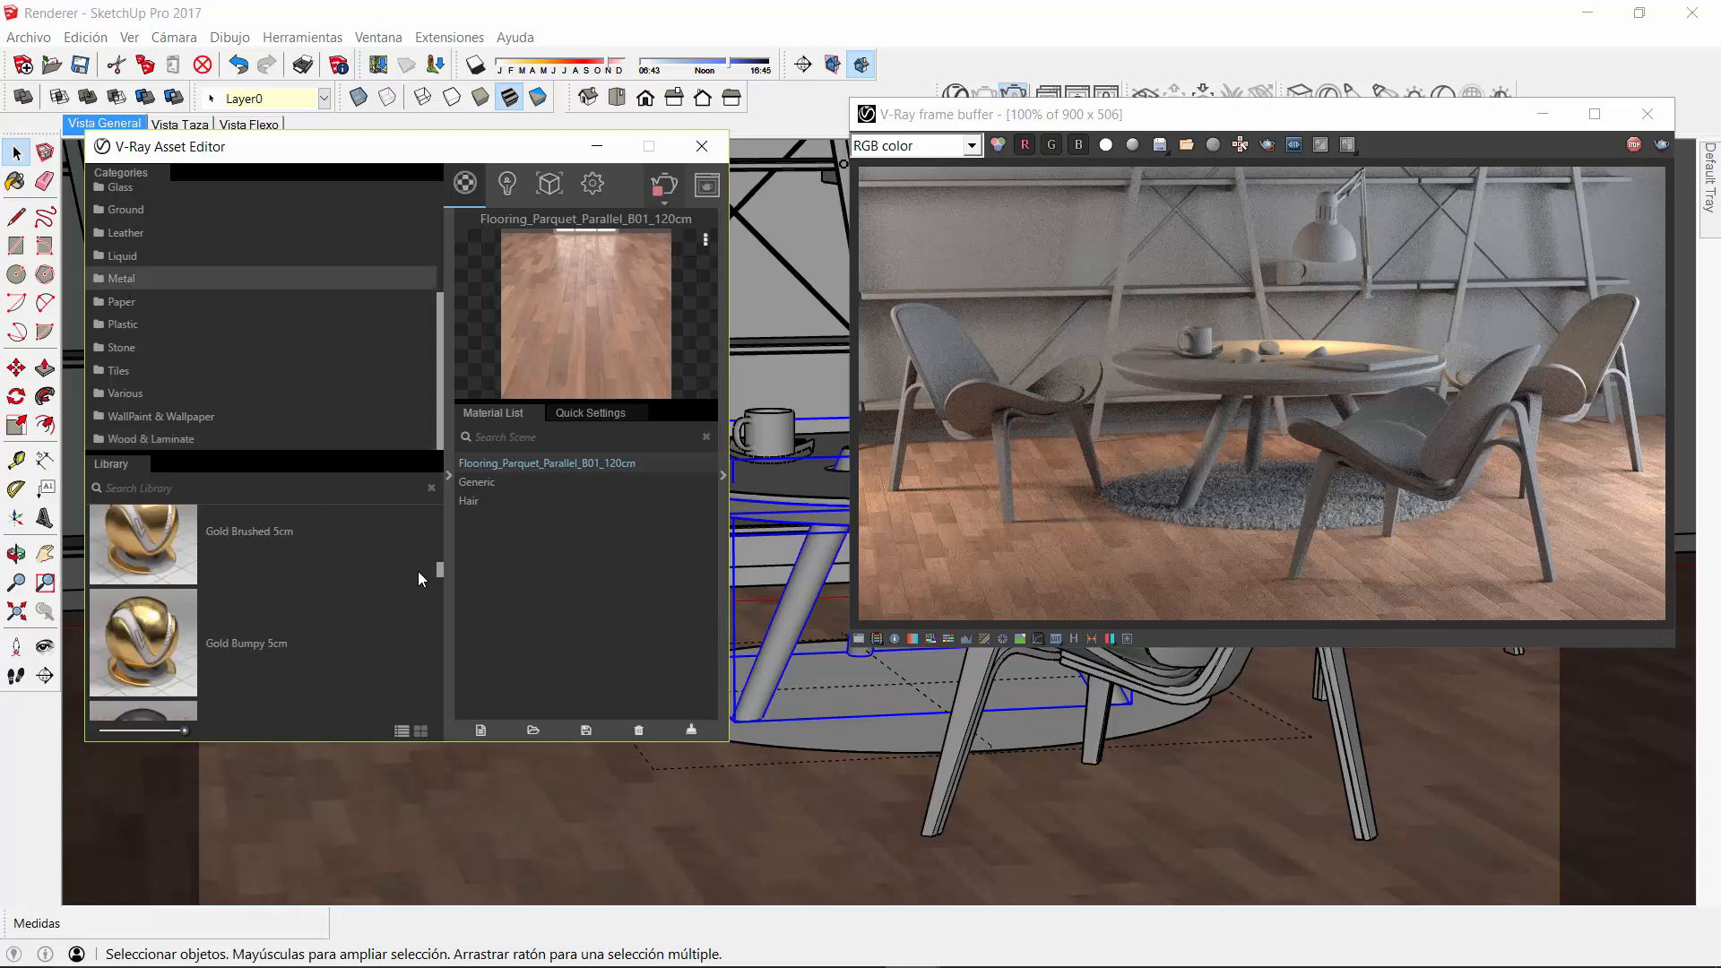
pyautogui.moveTo(436, 568); pyautogui.dragTo(439, 532)
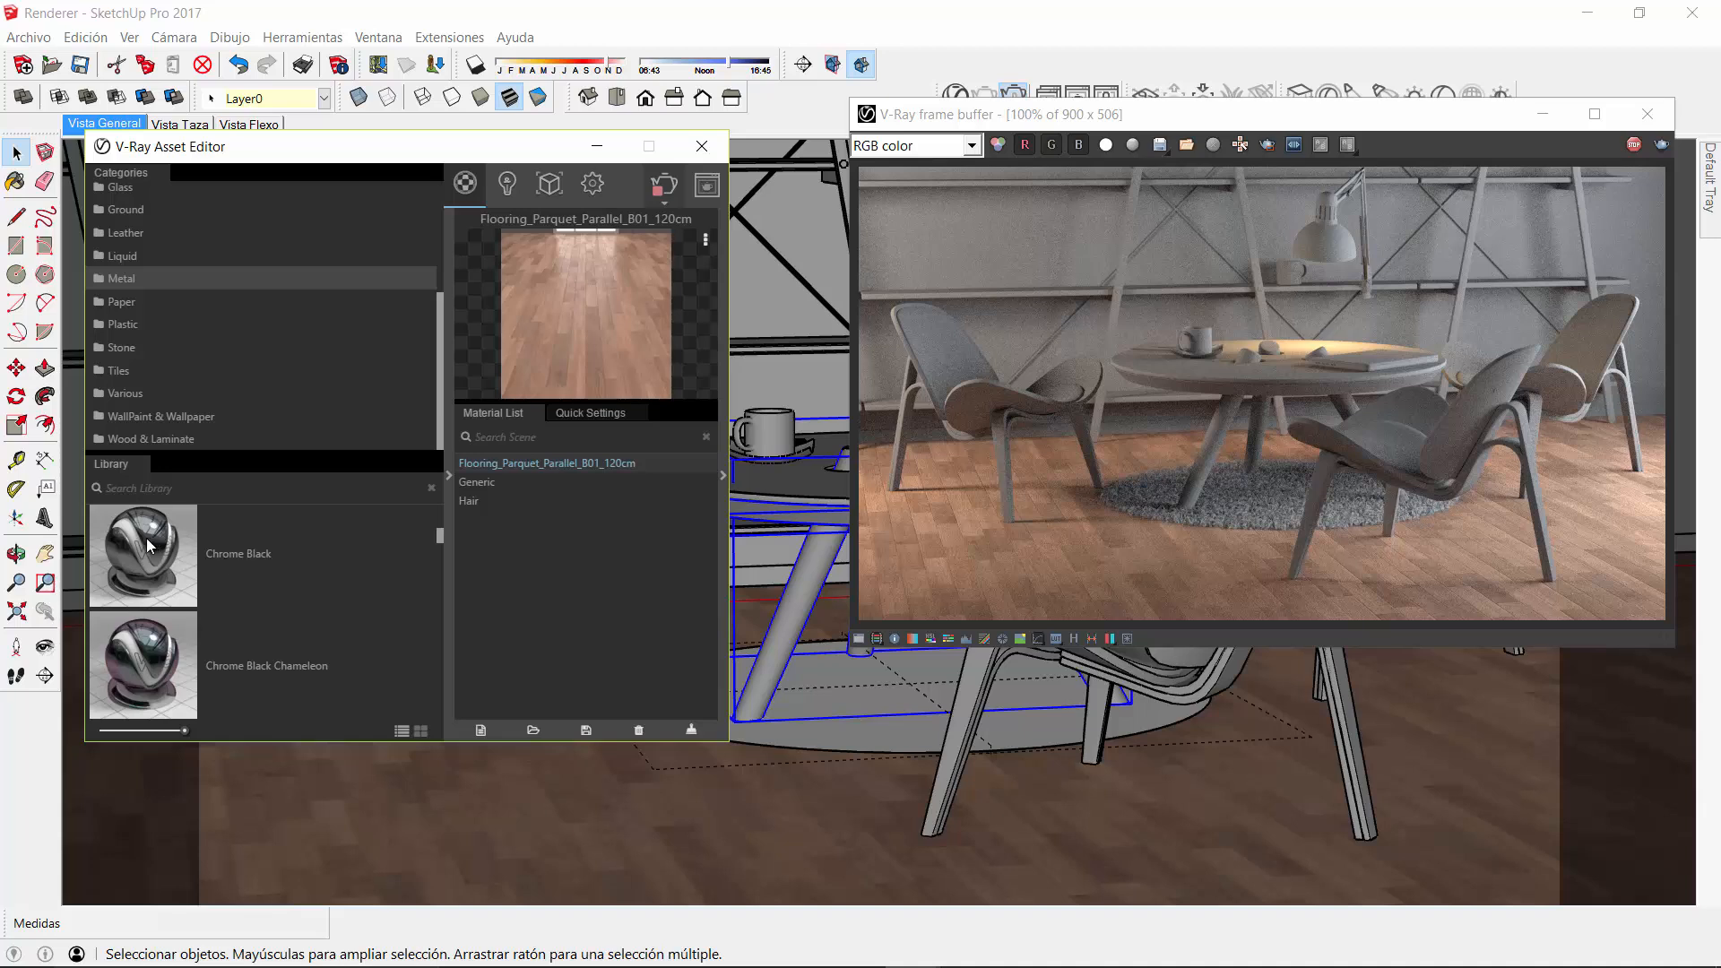
pyautogui.moveTo(142, 549); pyautogui.dragTo(515, 565)
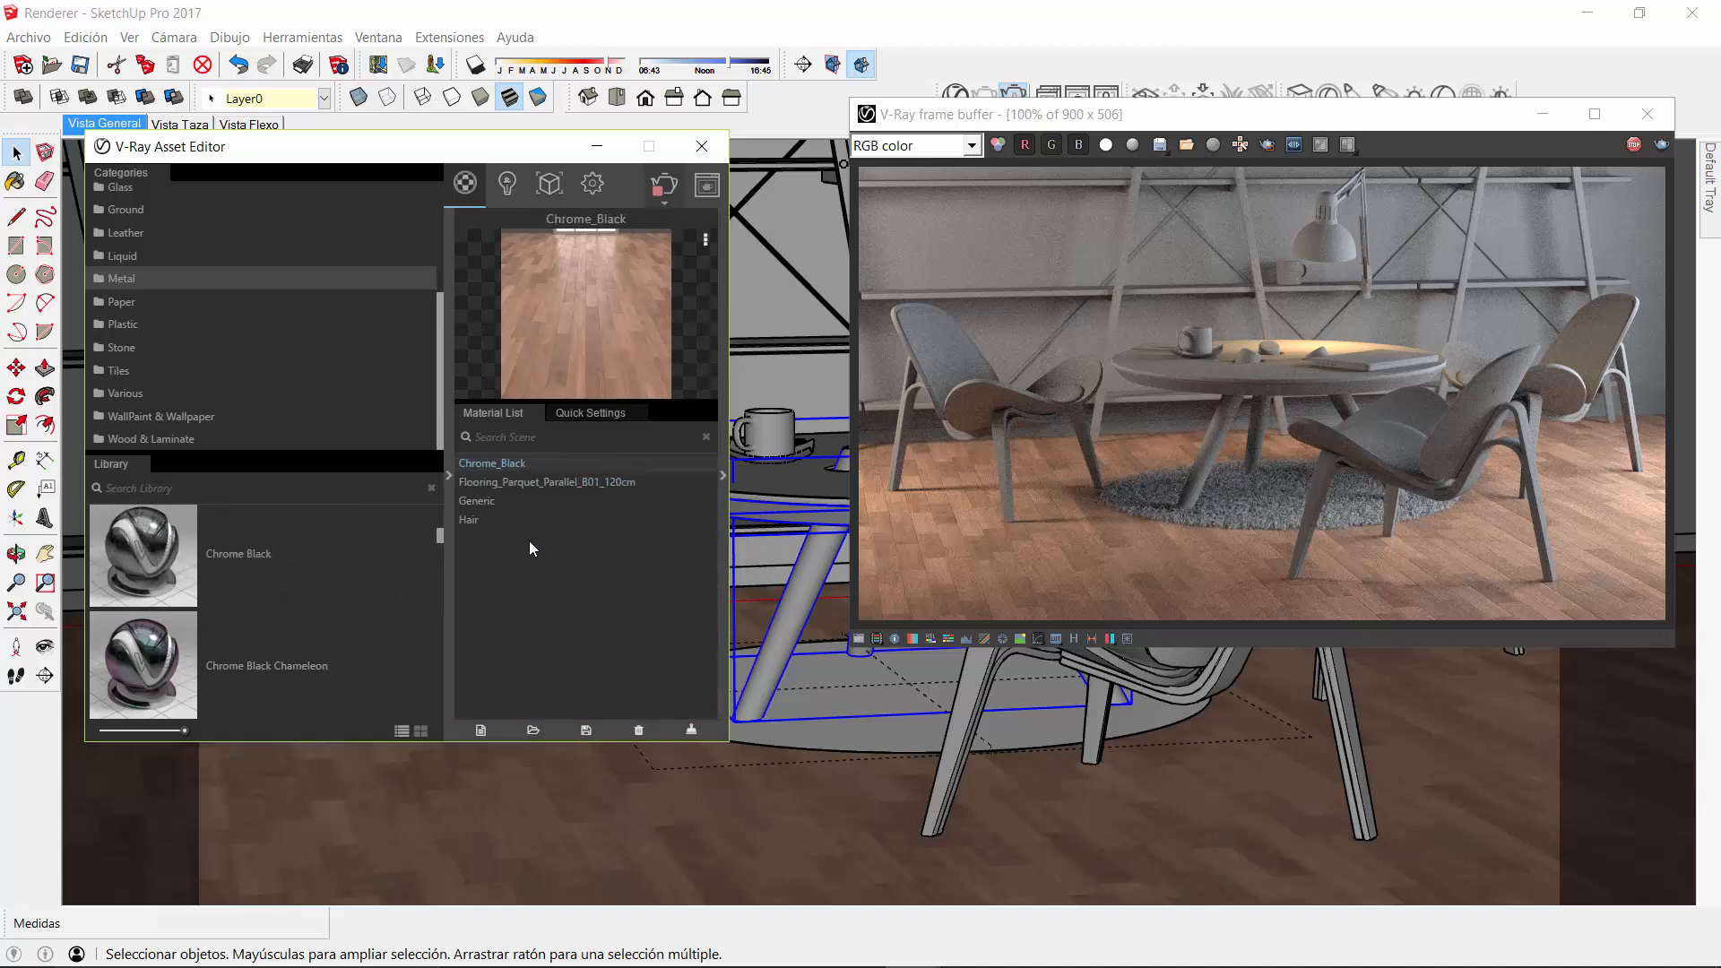
pyautogui.rightClick(492, 462)
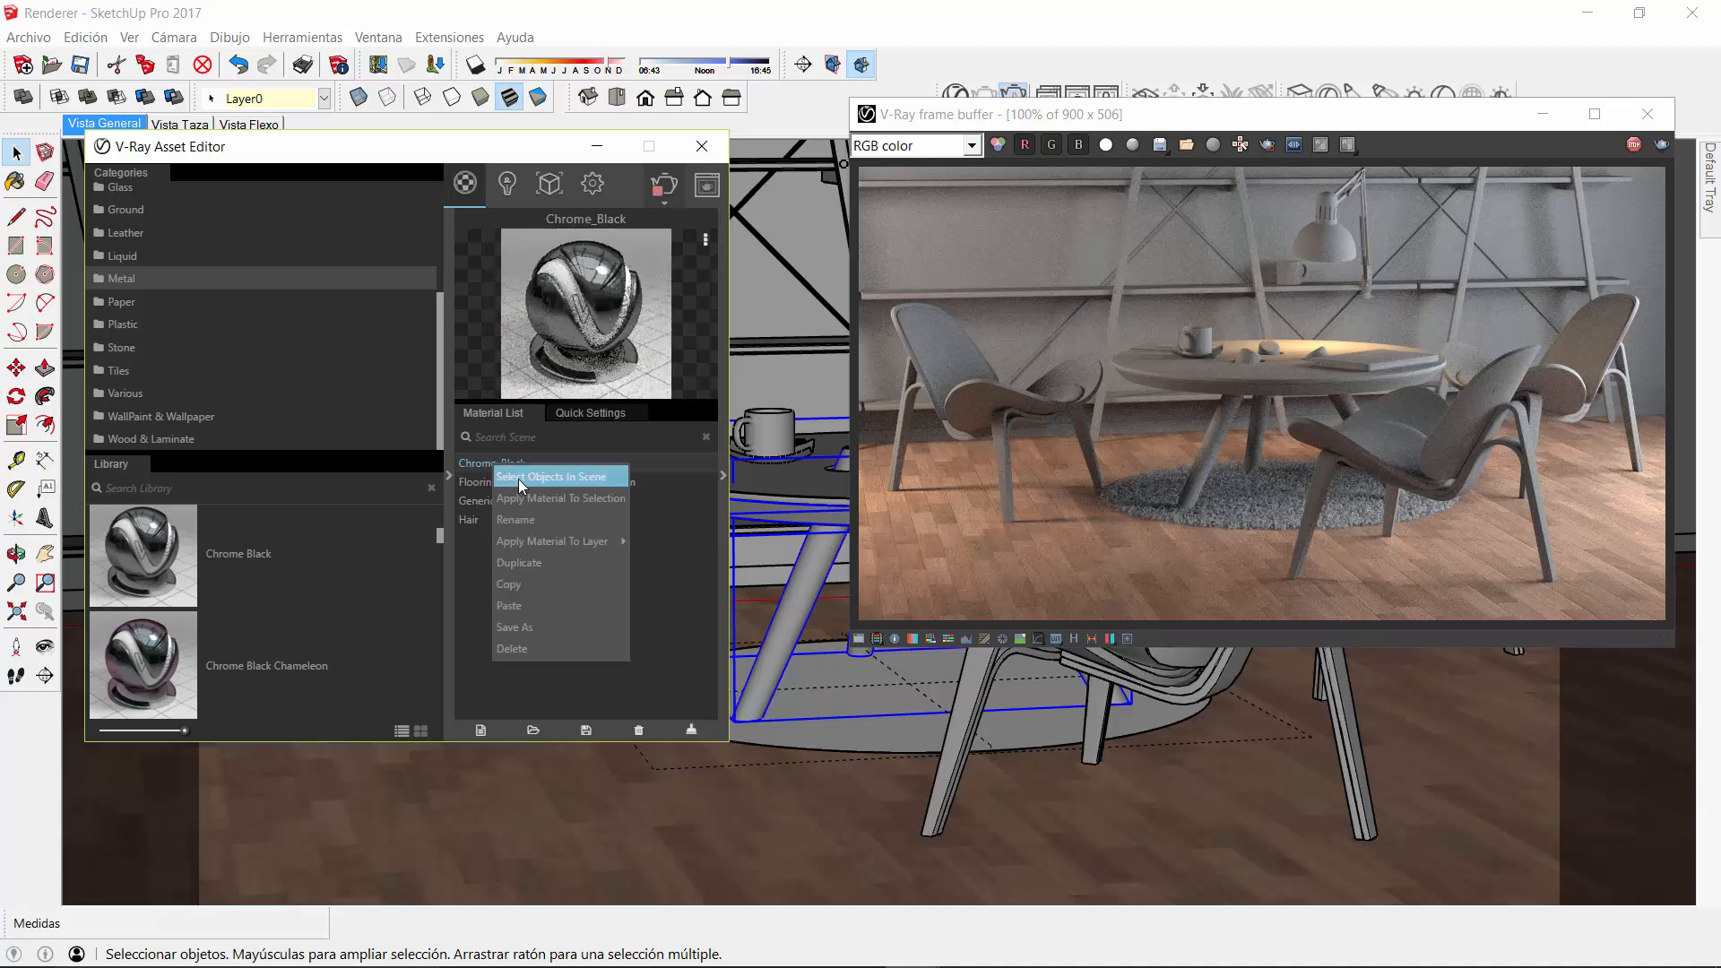
pyautogui.click(597, 500)
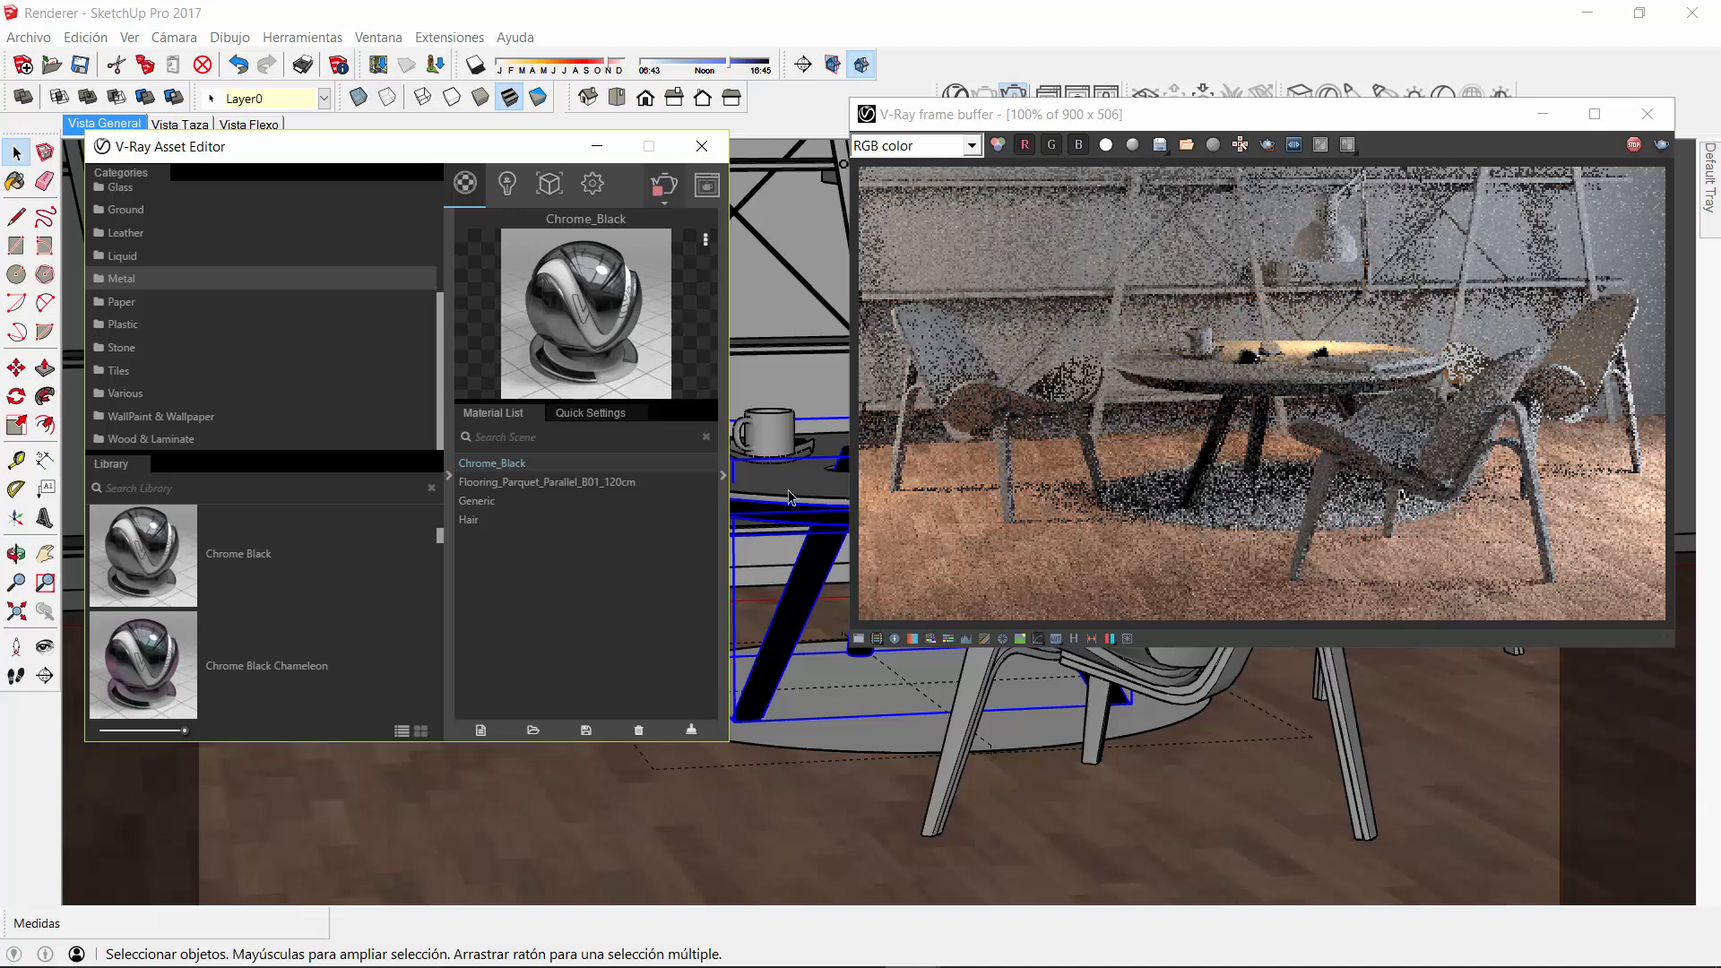
# Select the round tabletop and apply the Glass Tinted Orange material from the Glass library to it
pyautogui.click(814, 484)
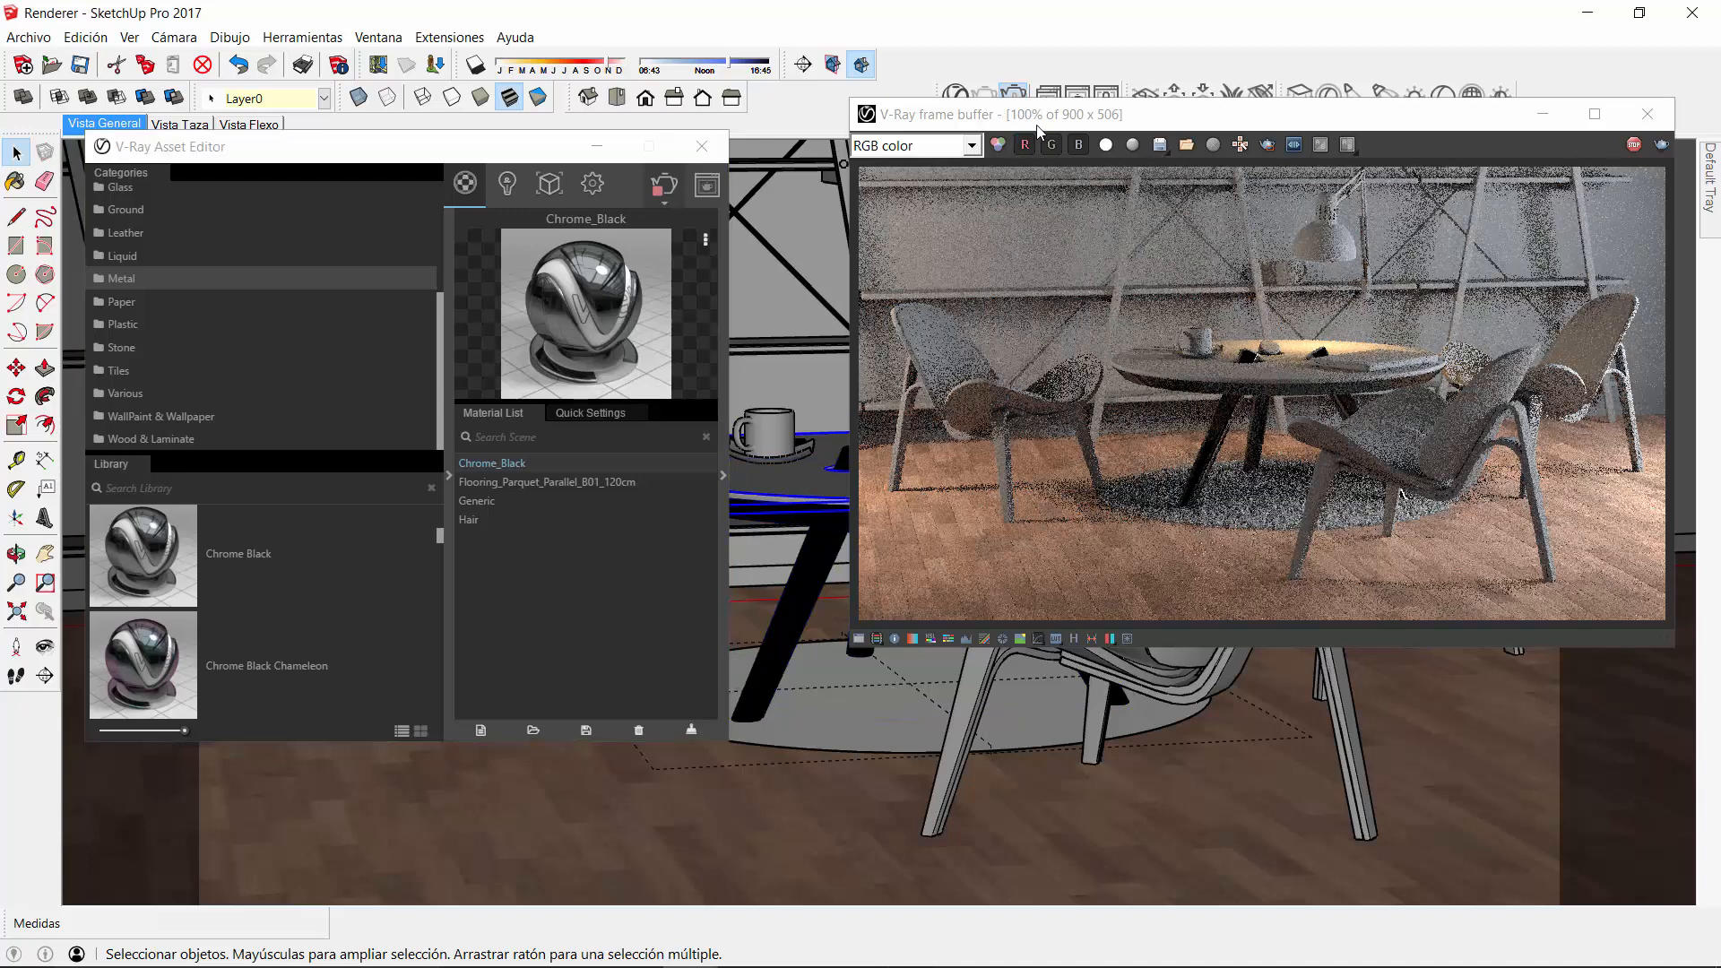
pyautogui.moveTo(1058, 115); pyautogui.dragTo(1131, 119)
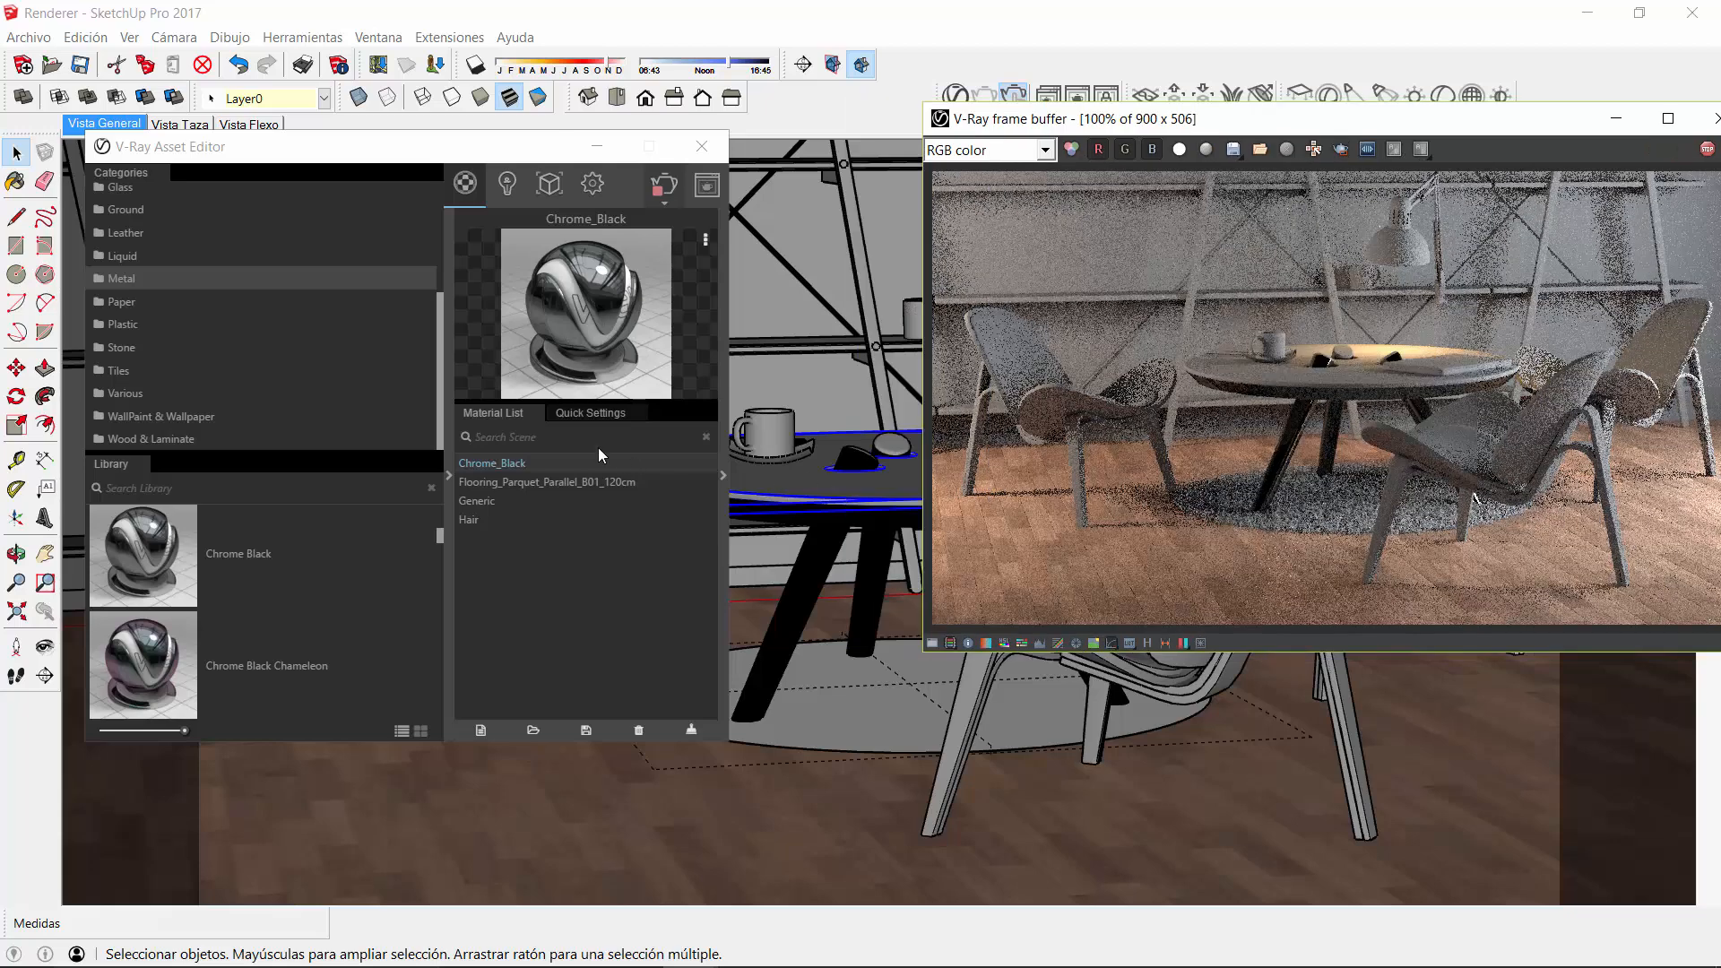
pyautogui.moveTo(439, 373)
pyautogui.mouseDown()
pyautogui.moveTo(443, 354)
pyautogui.moveTo(438, 393)
pyautogui.mouseUp()
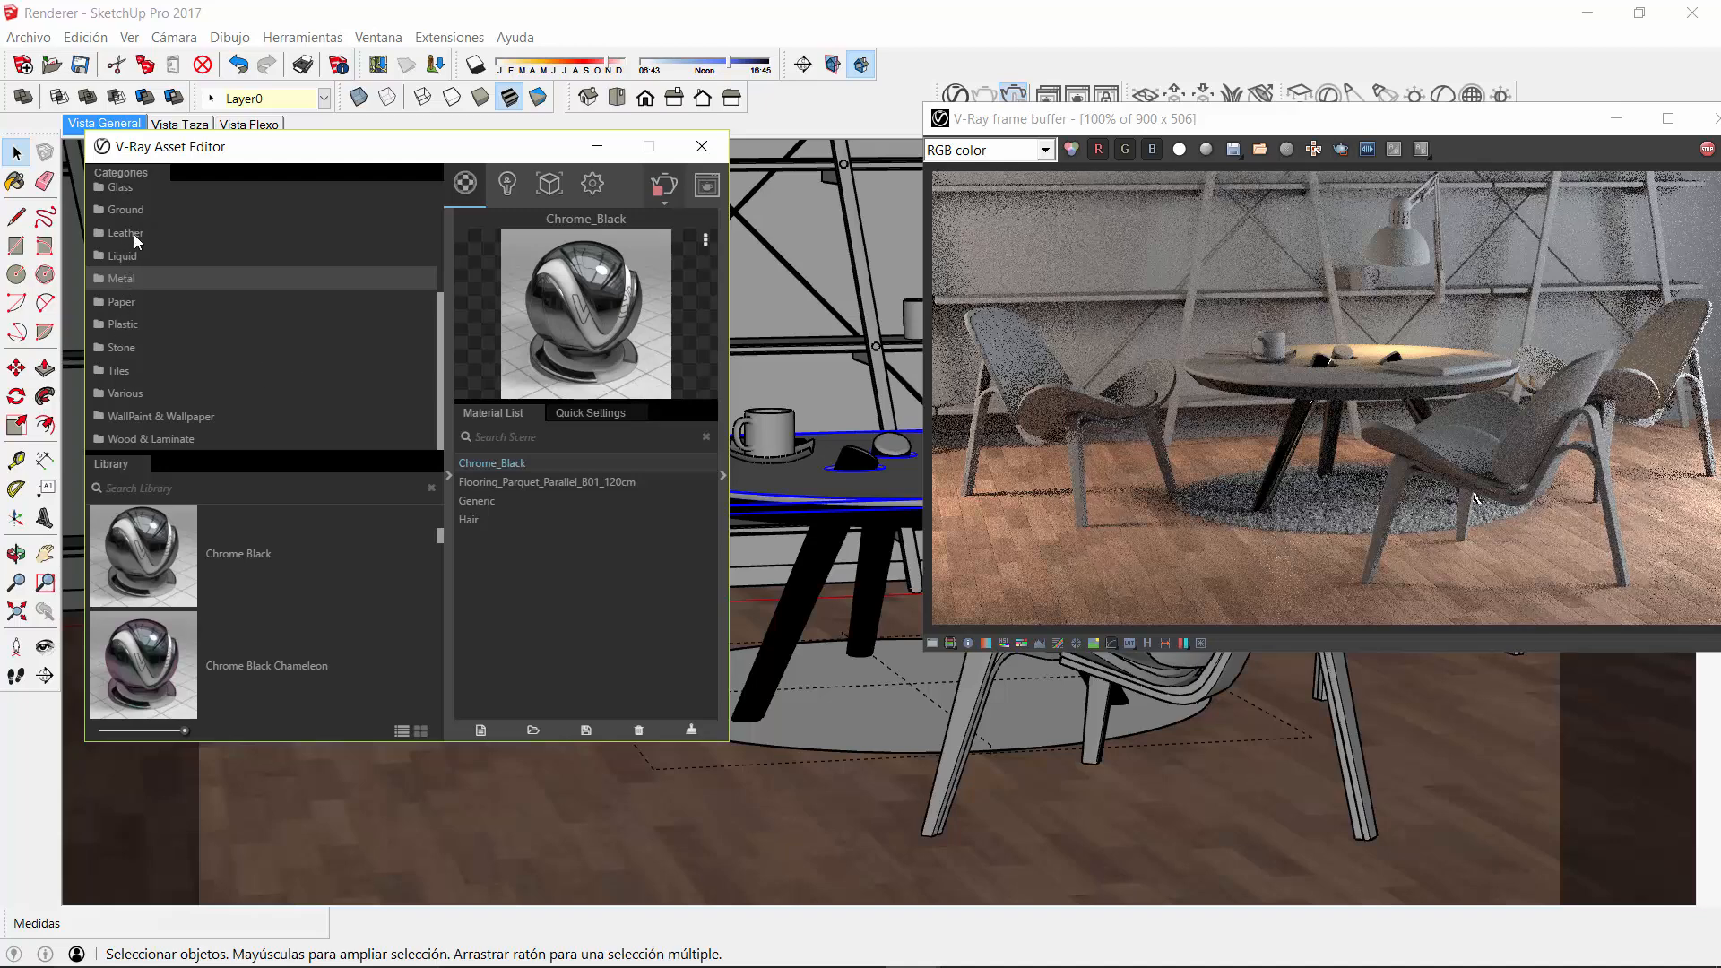
pyautogui.scroll(2, 135, 296)
pyautogui.click(120, 277)
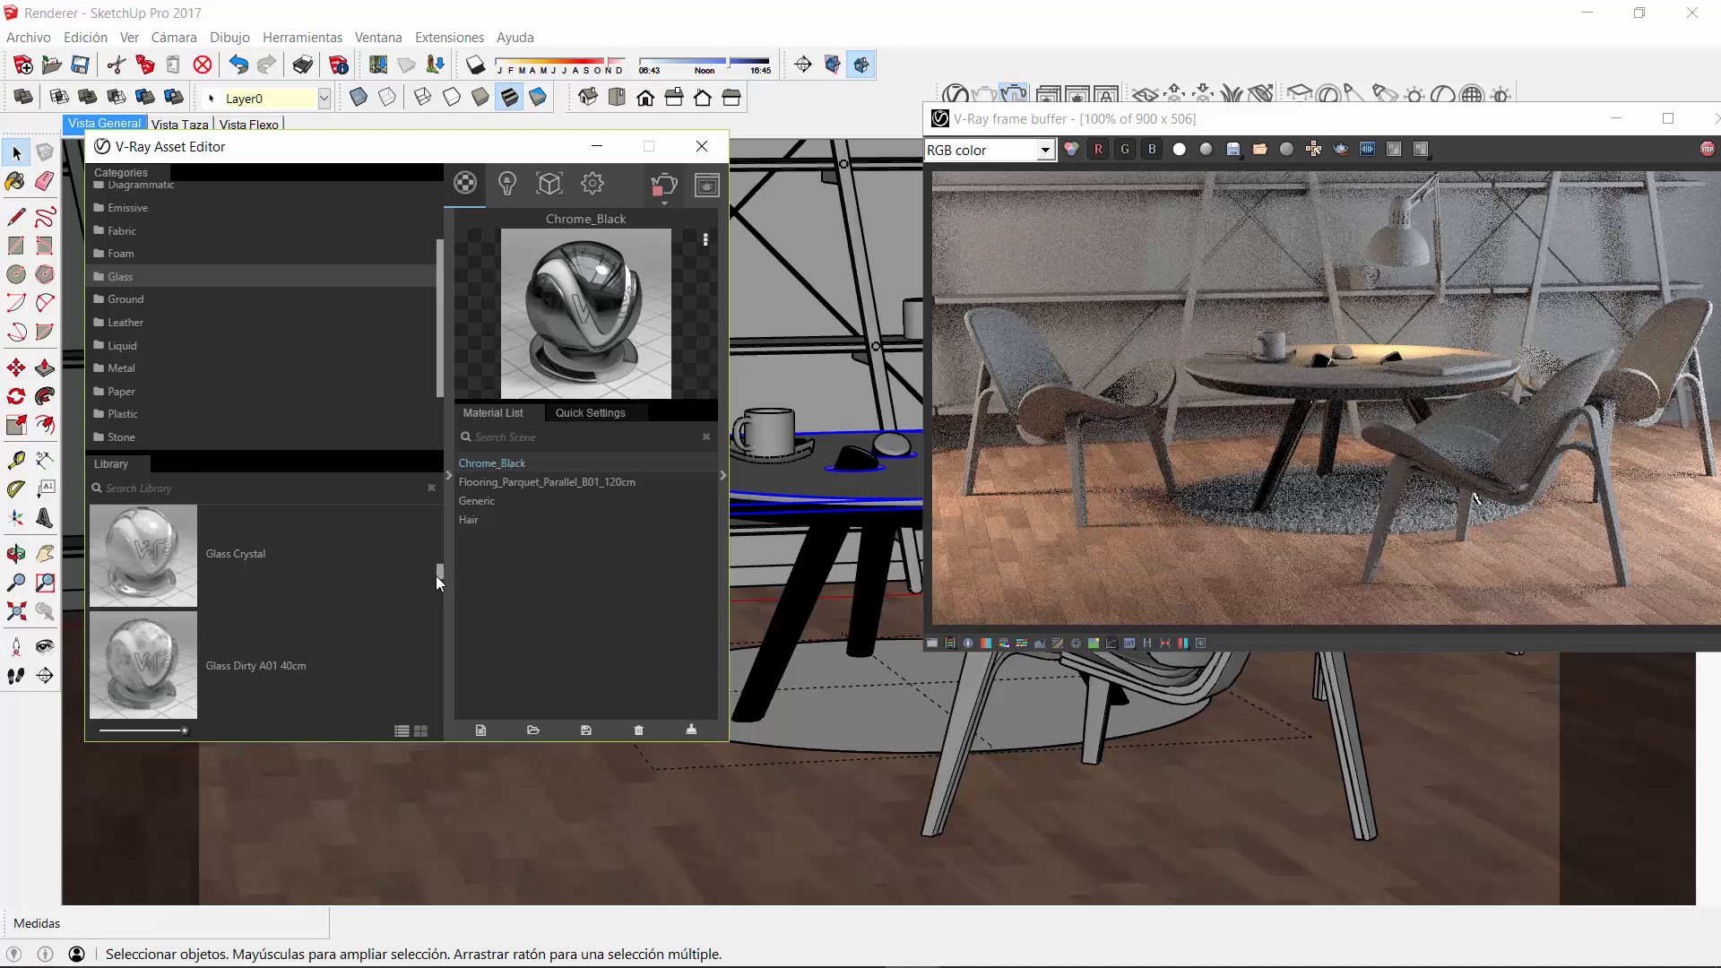
pyautogui.moveTo(436, 575); pyautogui.dragTo(423, 672)
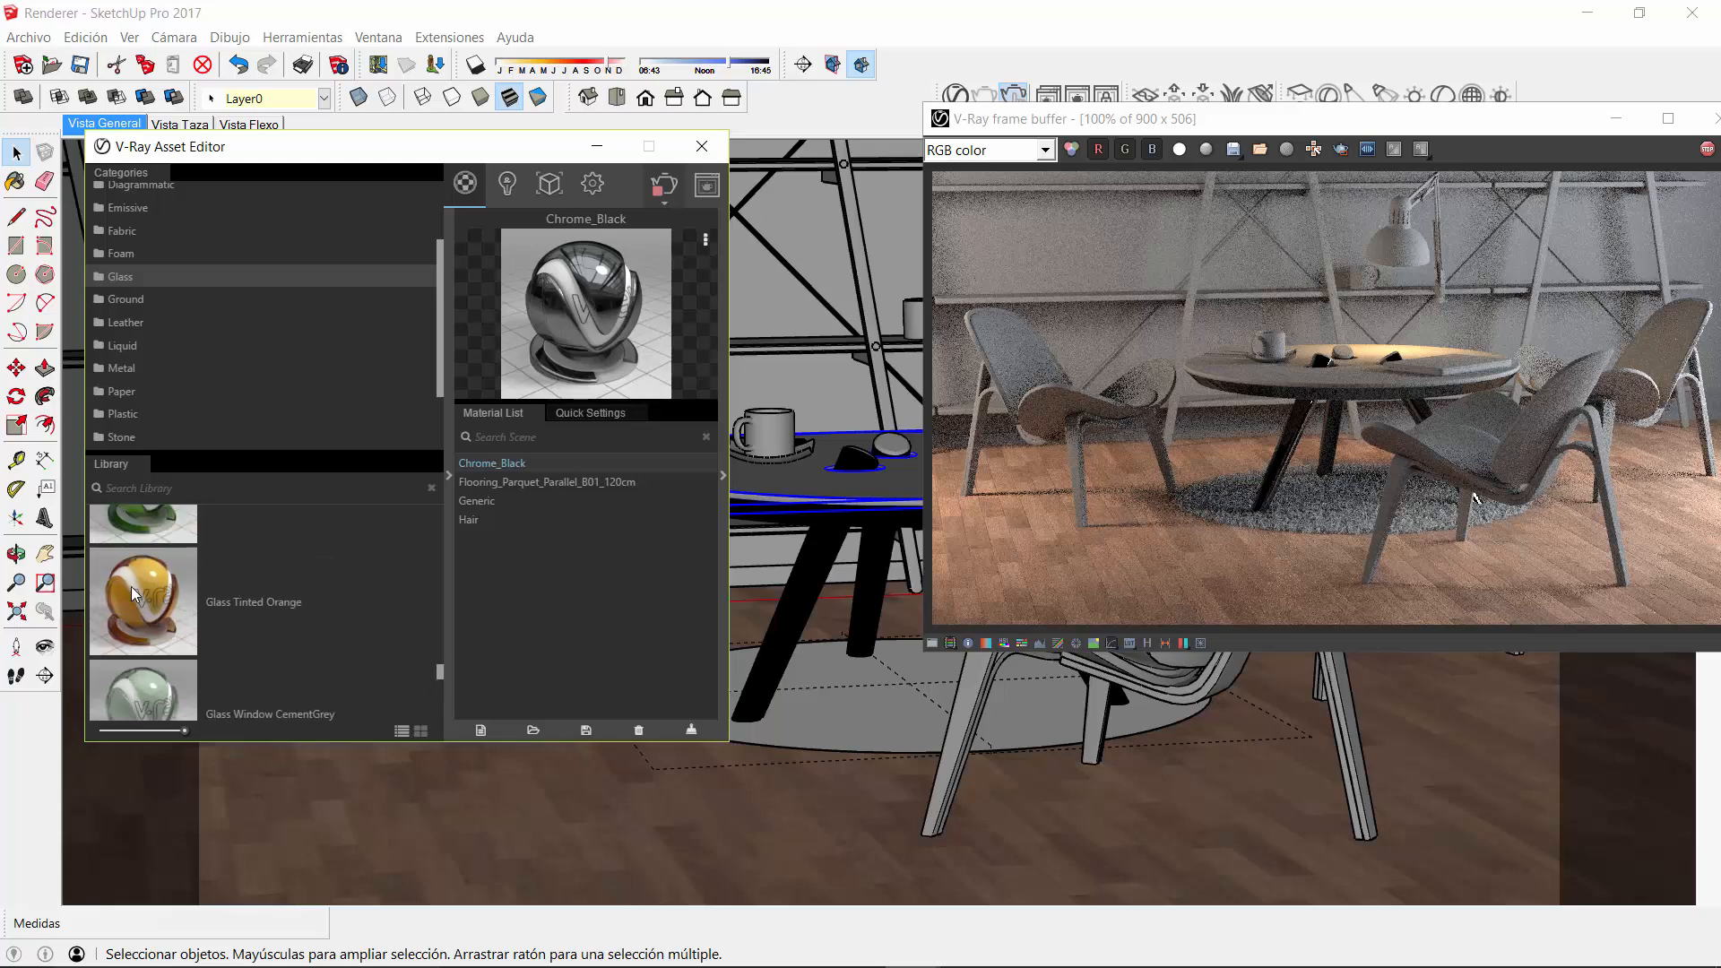
pyautogui.moveTo(149, 603); pyautogui.dragTo(534, 574)
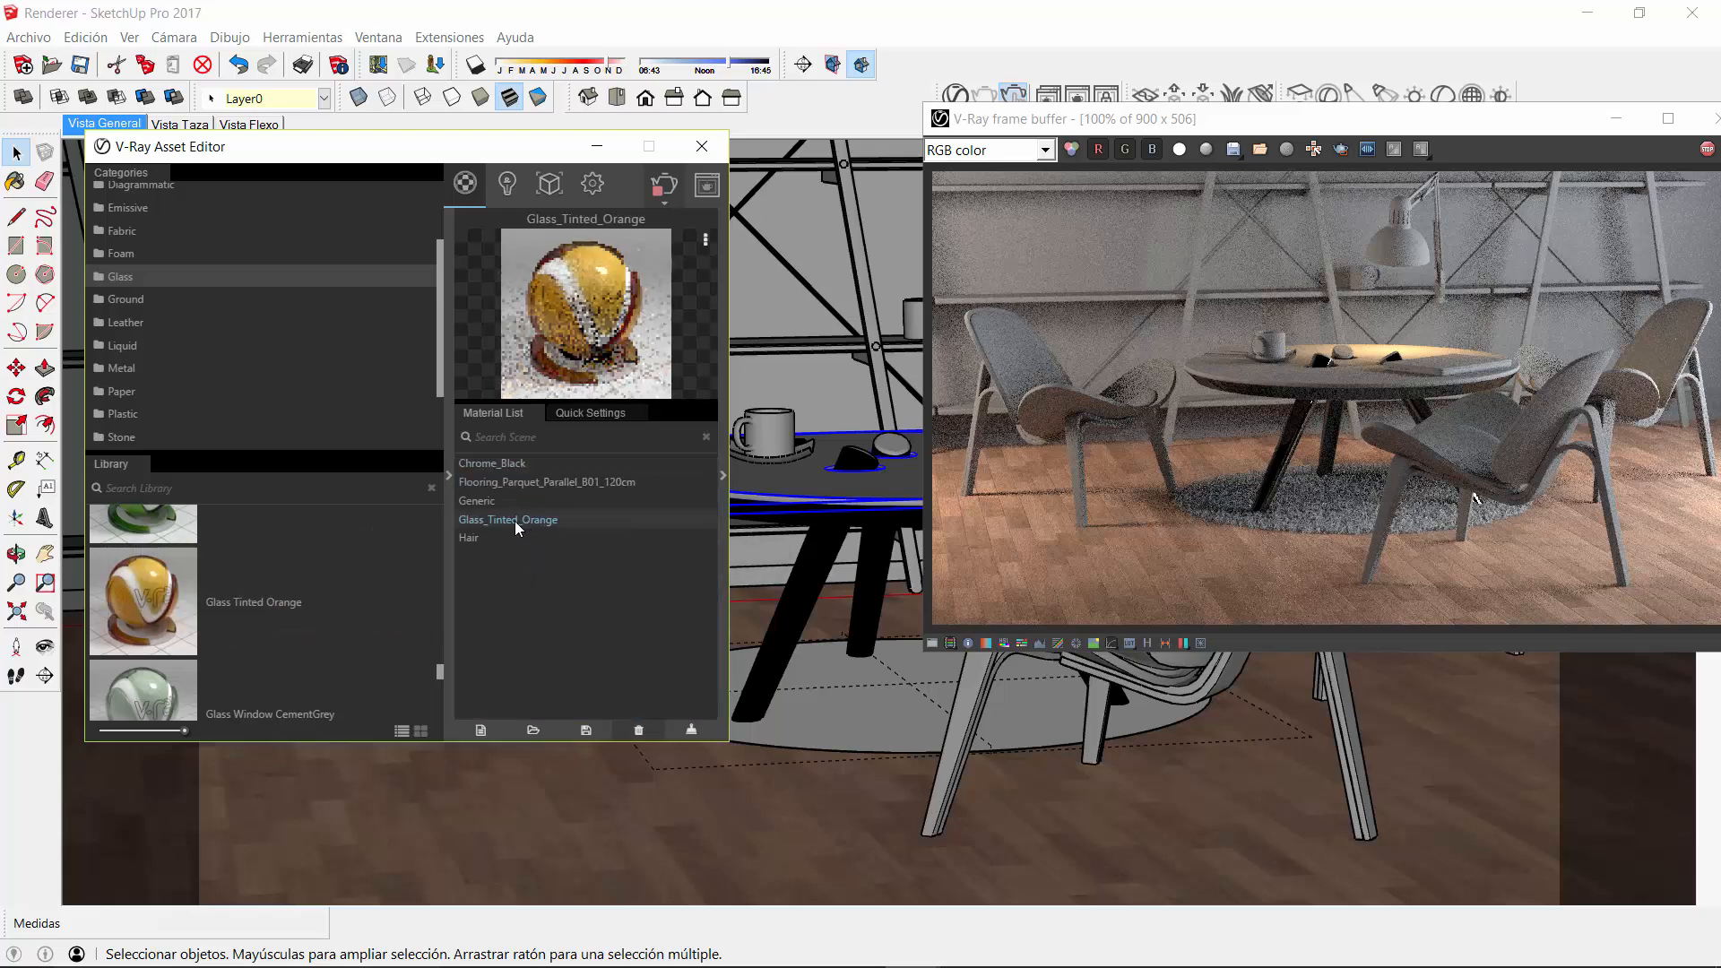
pyautogui.rightClick(527, 524)
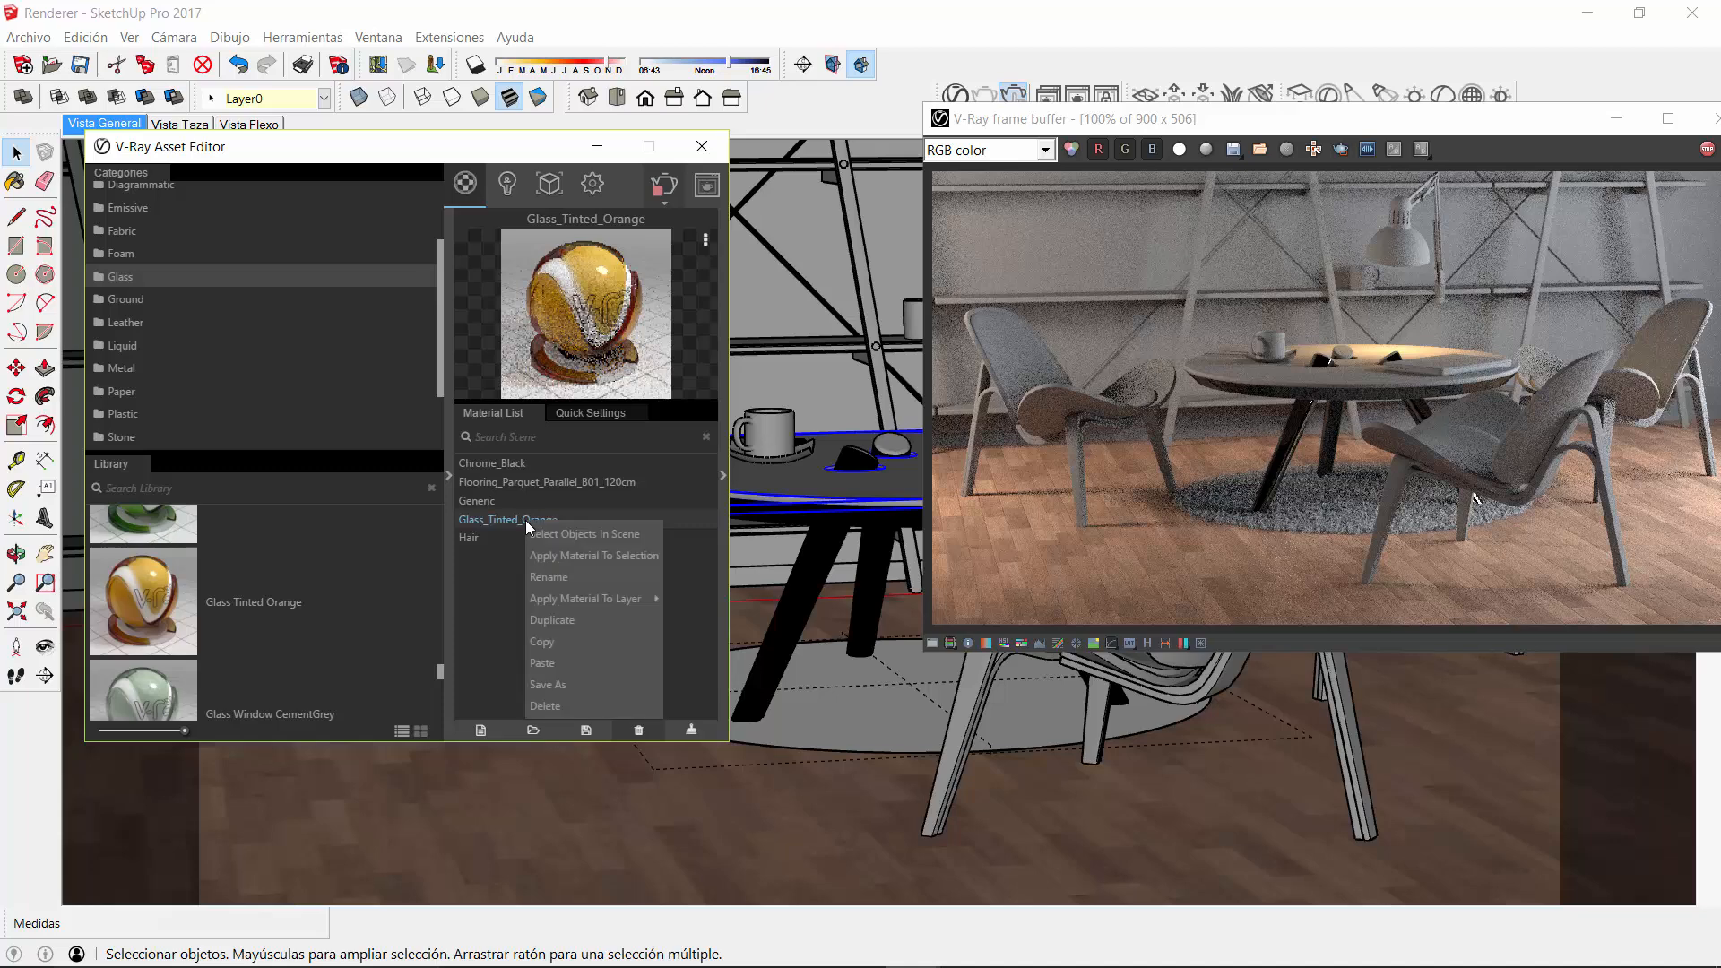
pyautogui.click(608, 558)
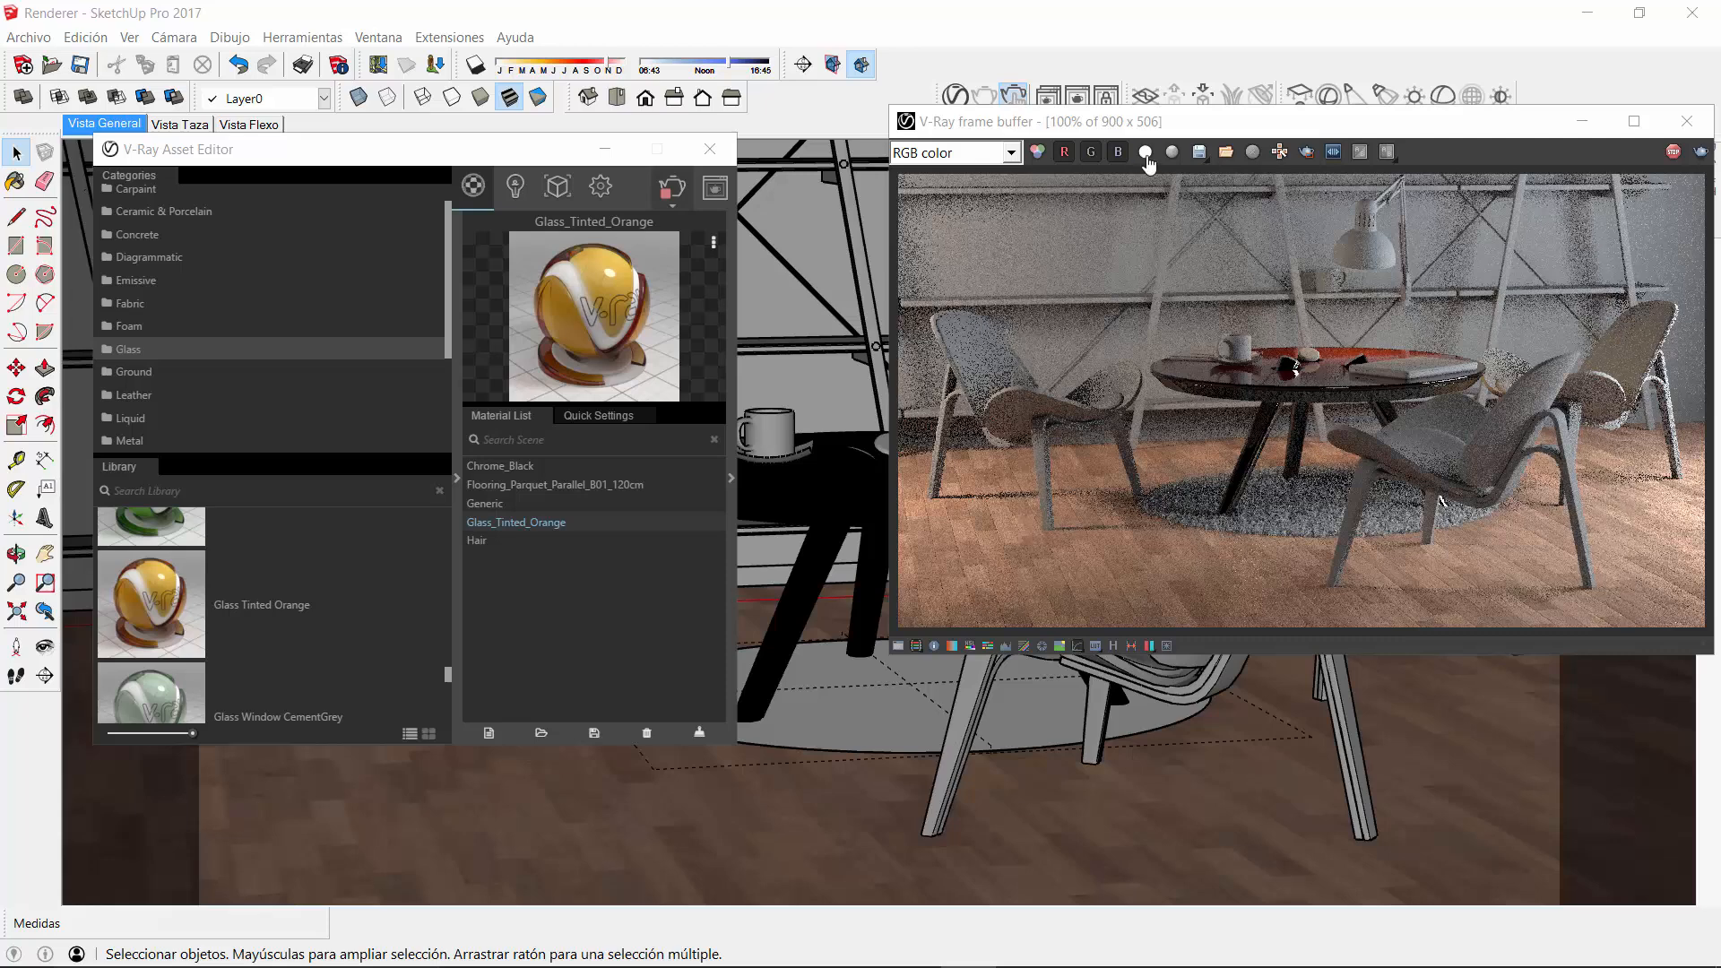
# Open the chair for editing and apply Wood Planks C01 100cm from the Wood & Laminate library to its frame
pyautogui.moveTo(489, 159); pyautogui.dragTo(1025, 257)
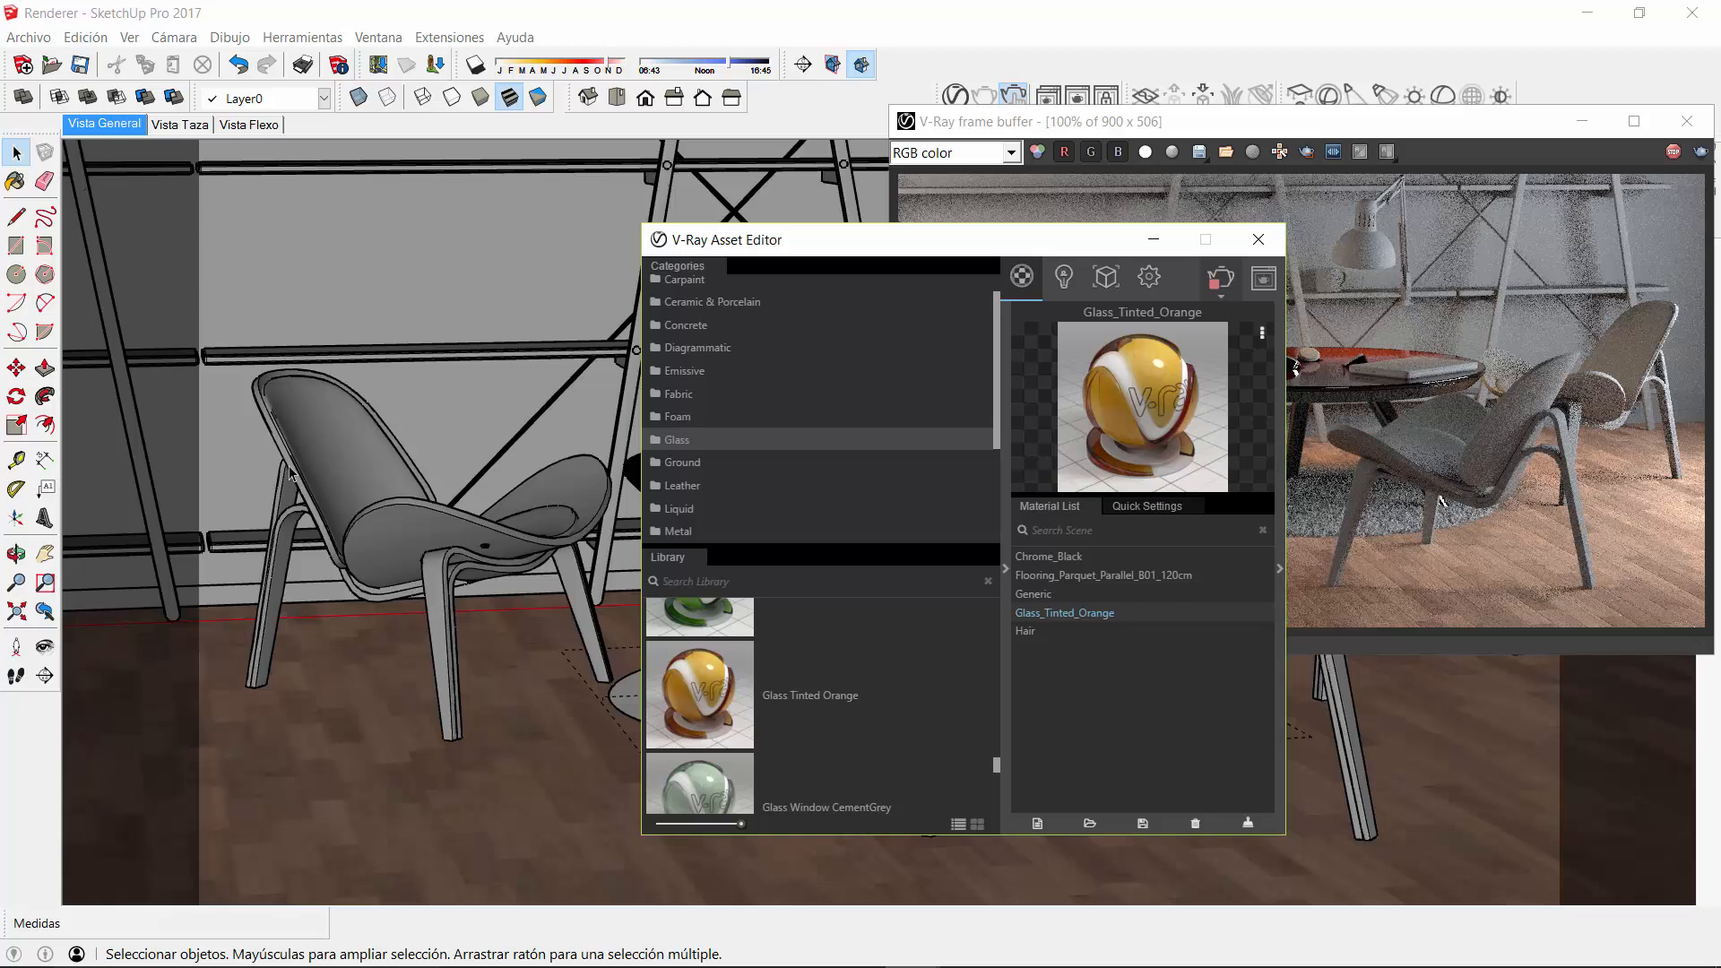
pyautogui.click(289, 472)
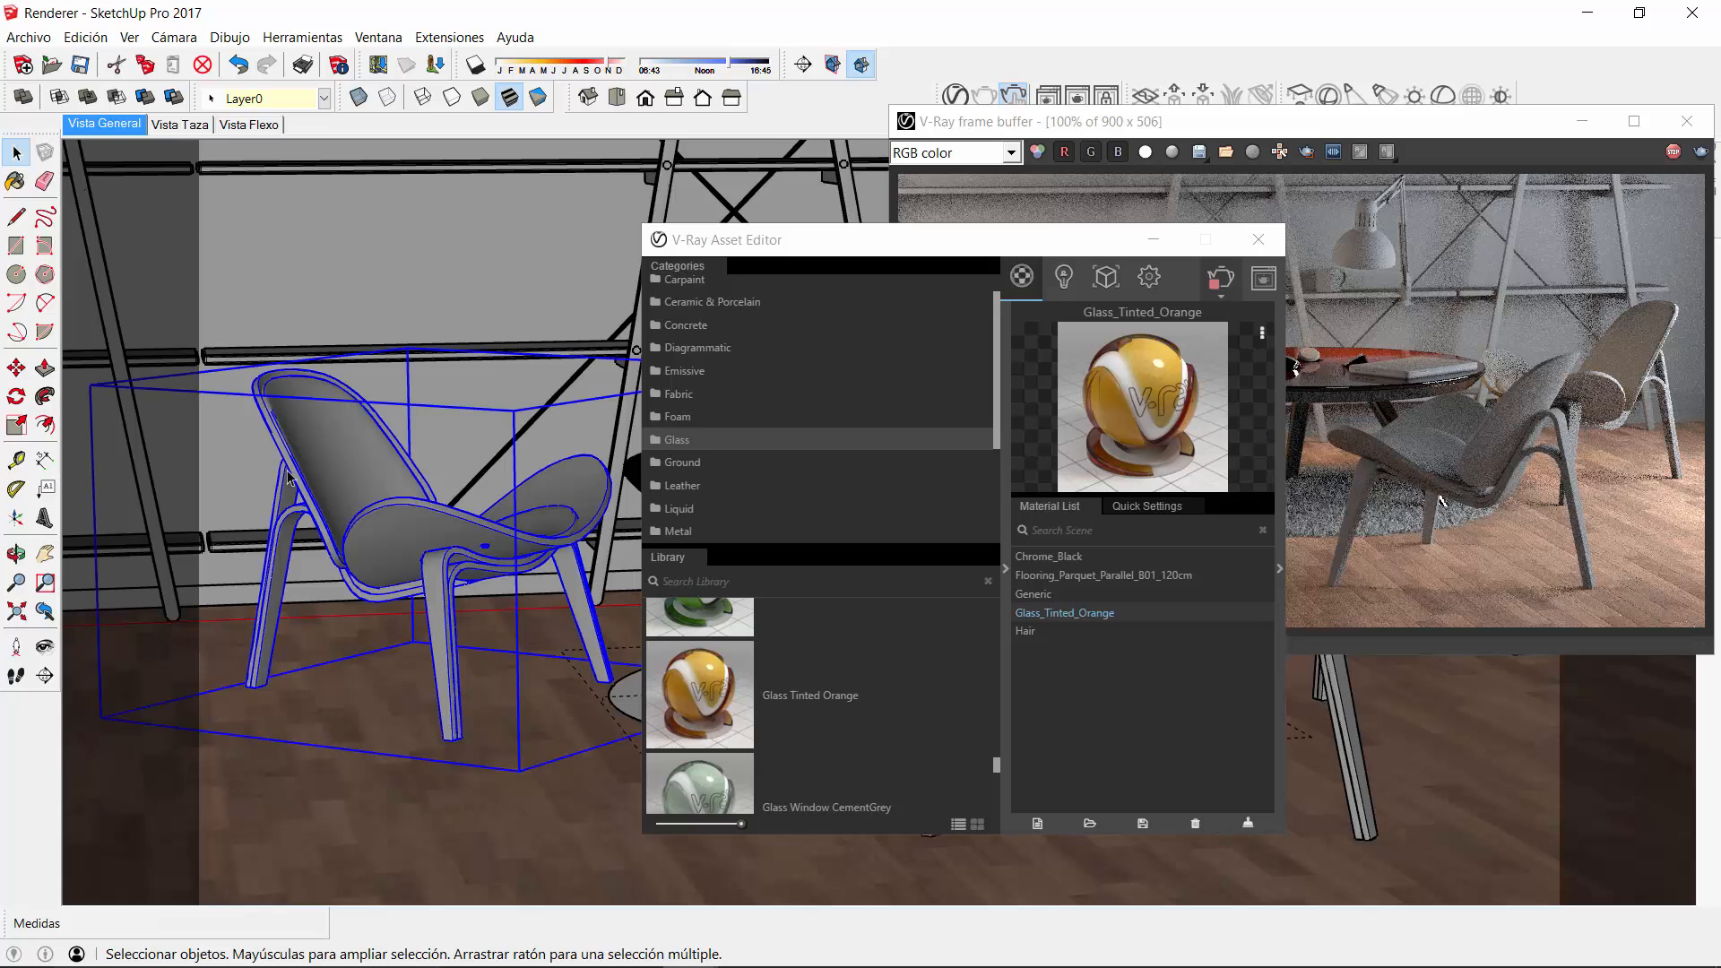
pyautogui.doubleClick(315, 454)
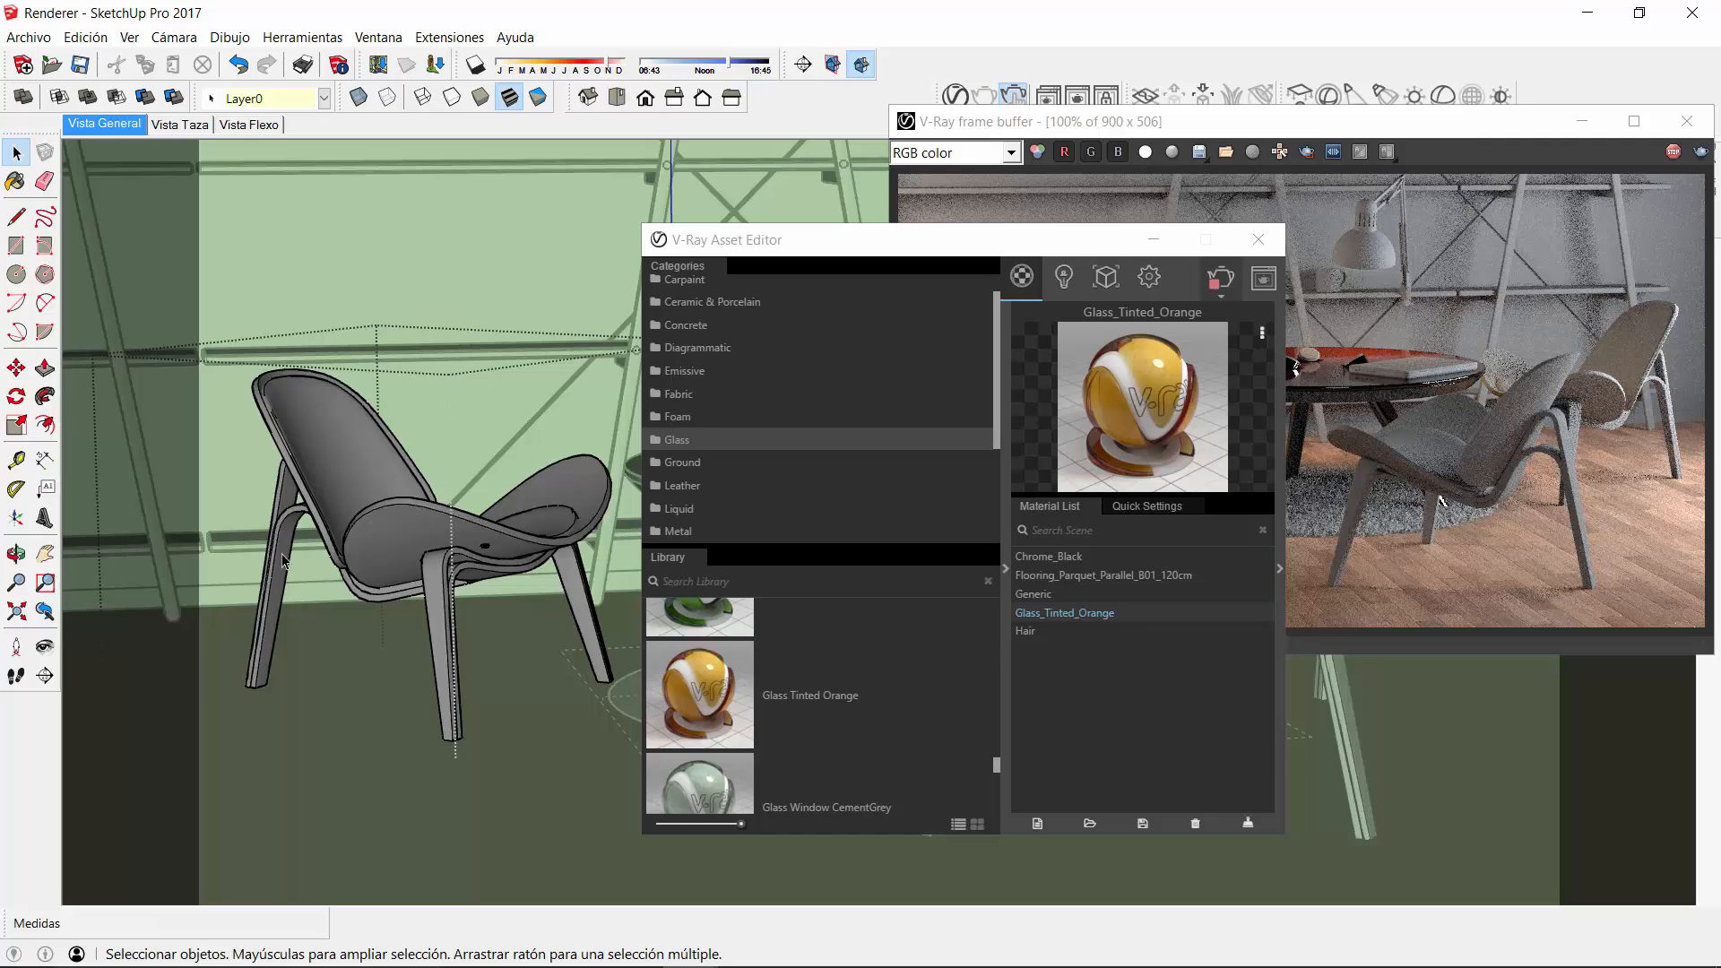
pyautogui.hotkey('ctrl', 'a')
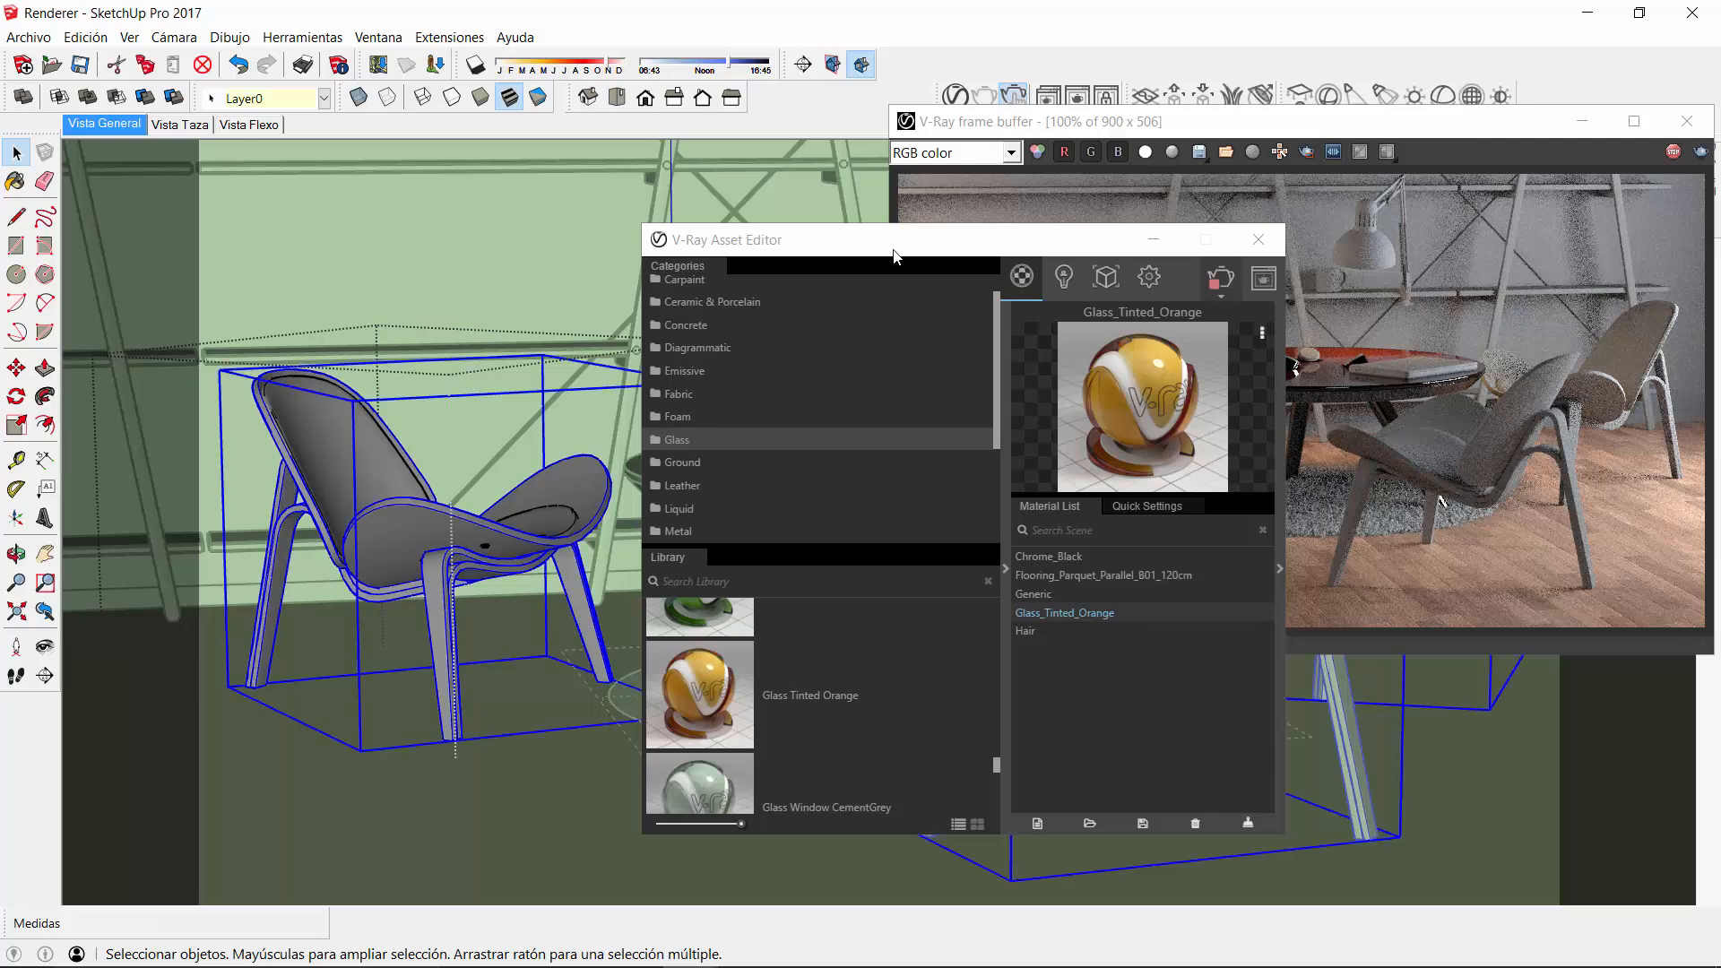
pyautogui.moveTo(997, 380); pyautogui.dragTo(909, 516)
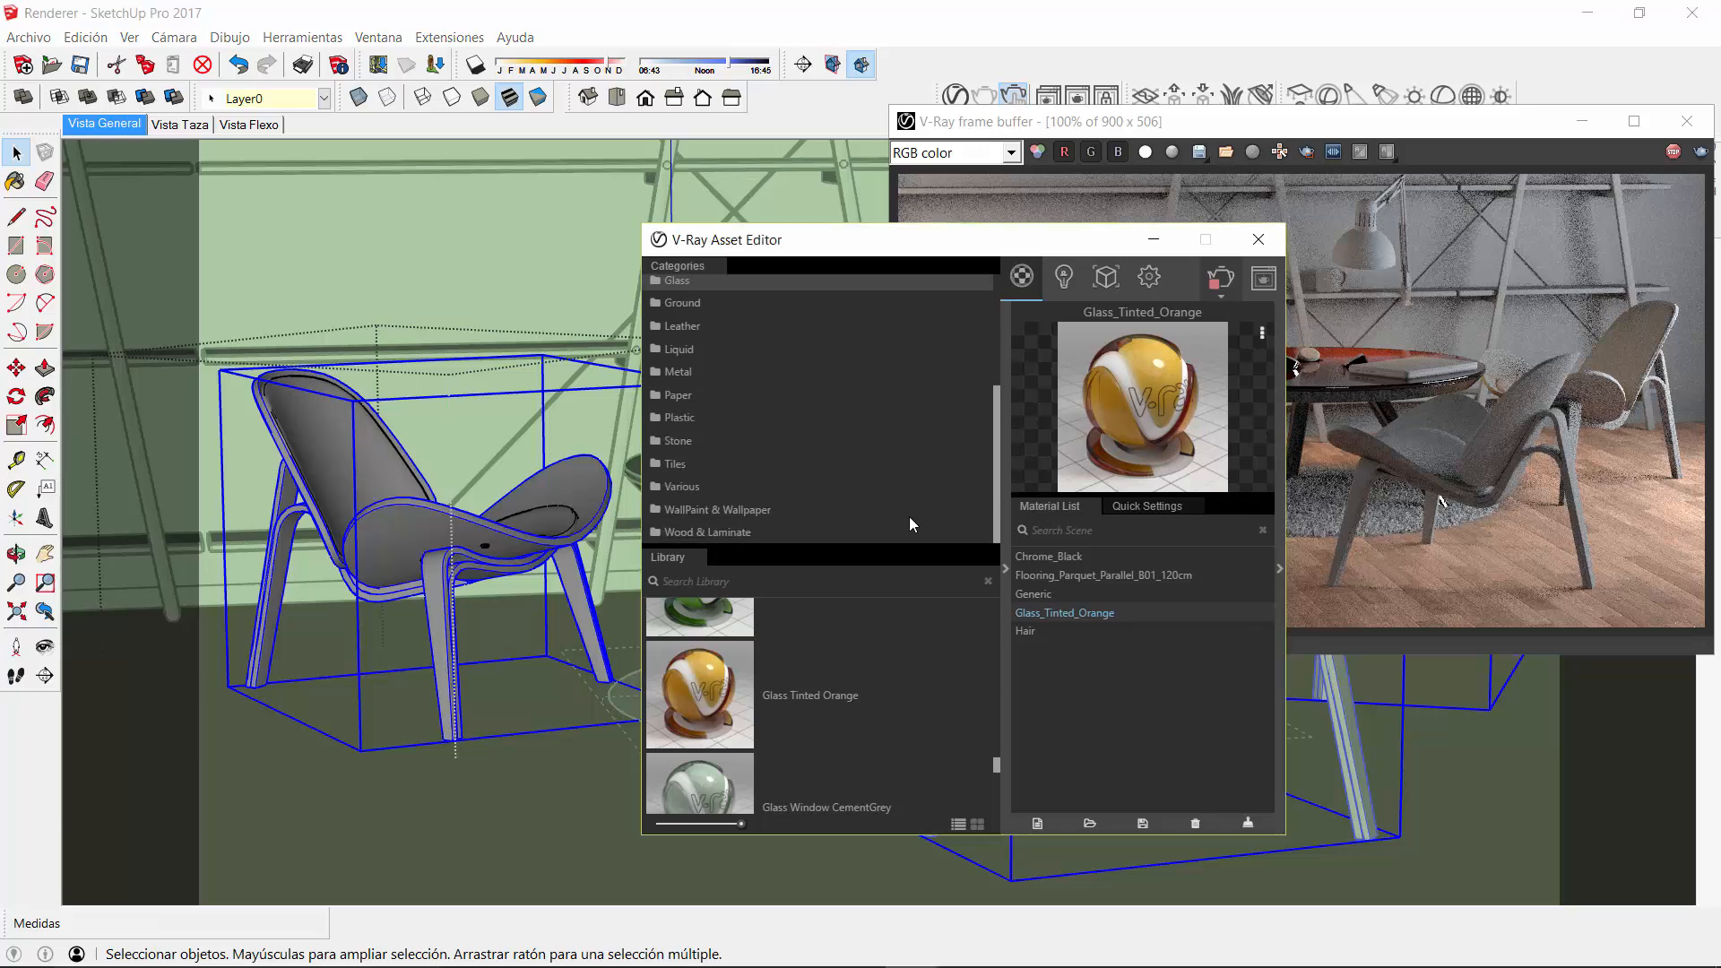
pyautogui.click(692, 535)
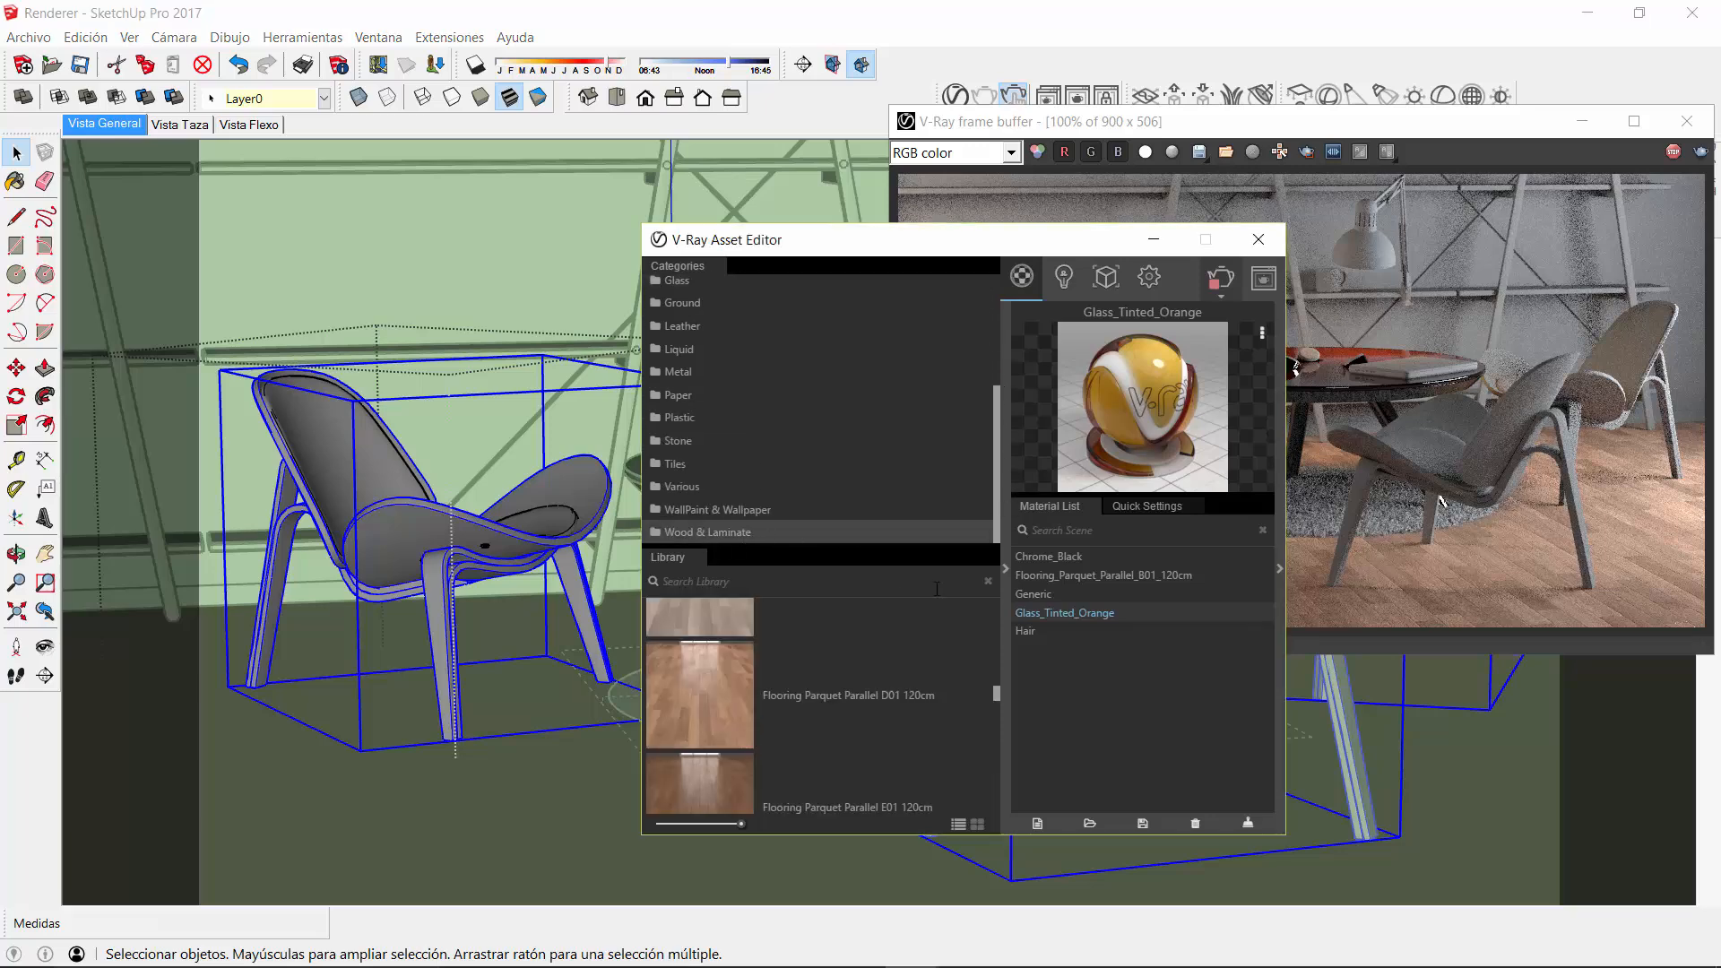
pyautogui.moveTo(996, 701); pyautogui.dragTo(1000, 825)
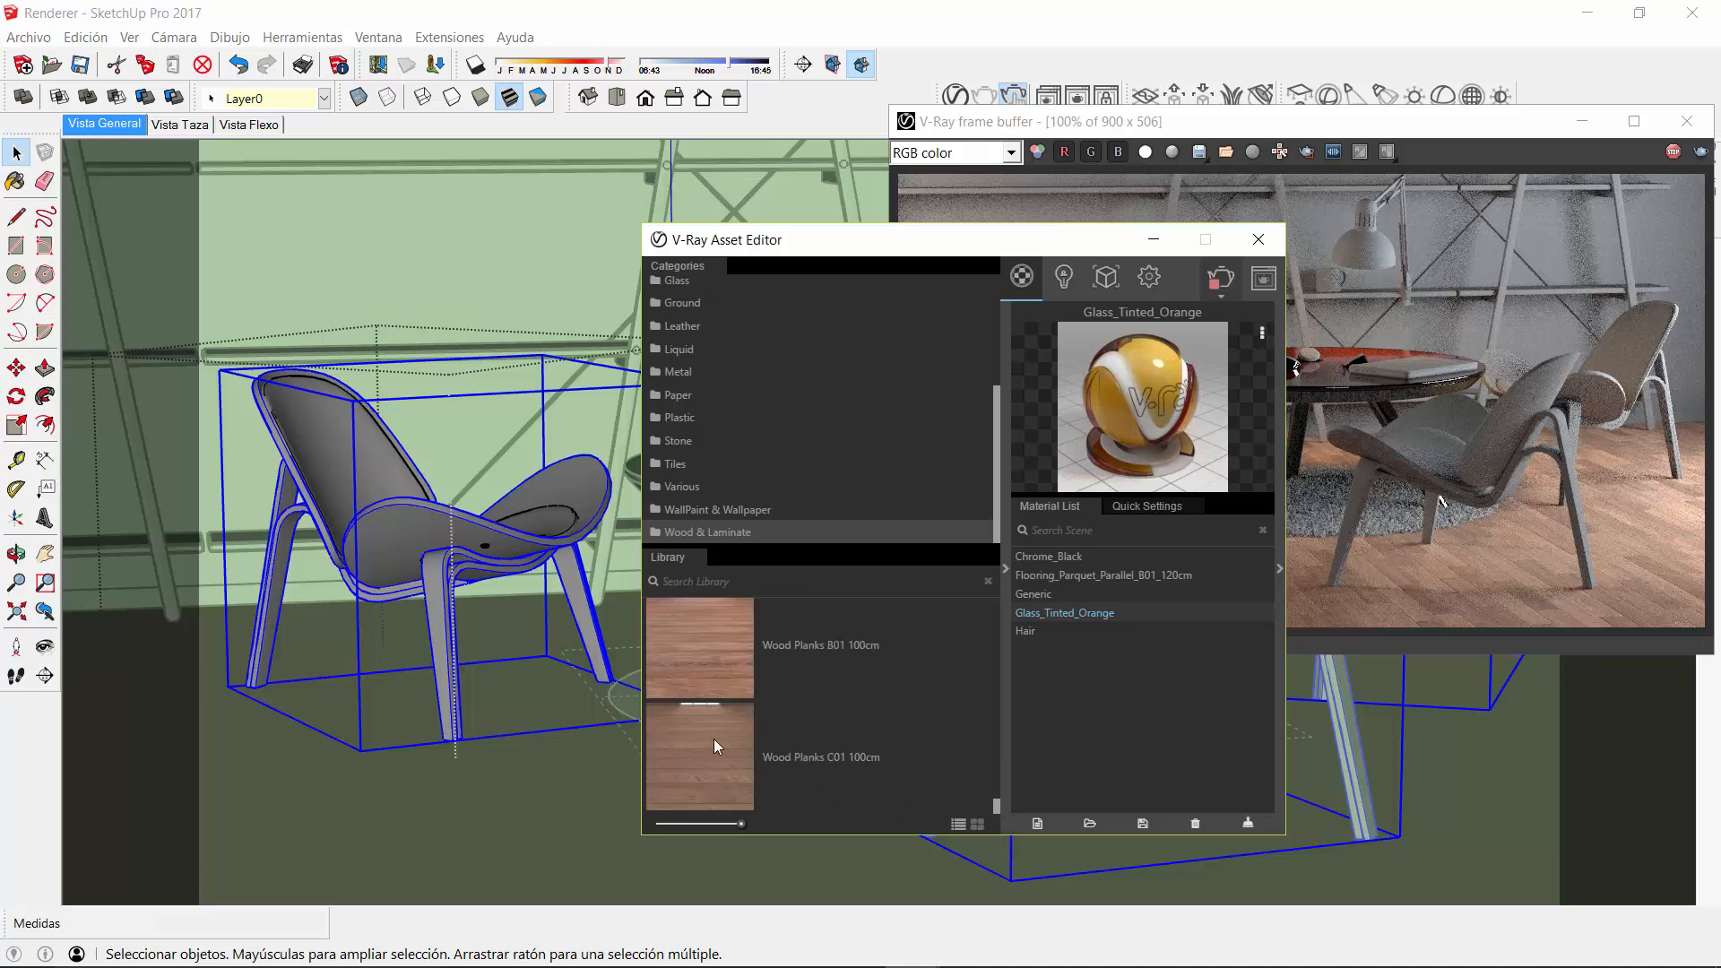
pyautogui.moveTo(715, 739); pyautogui.dragTo(1110, 694)
pyautogui.rightClick(1063, 649)
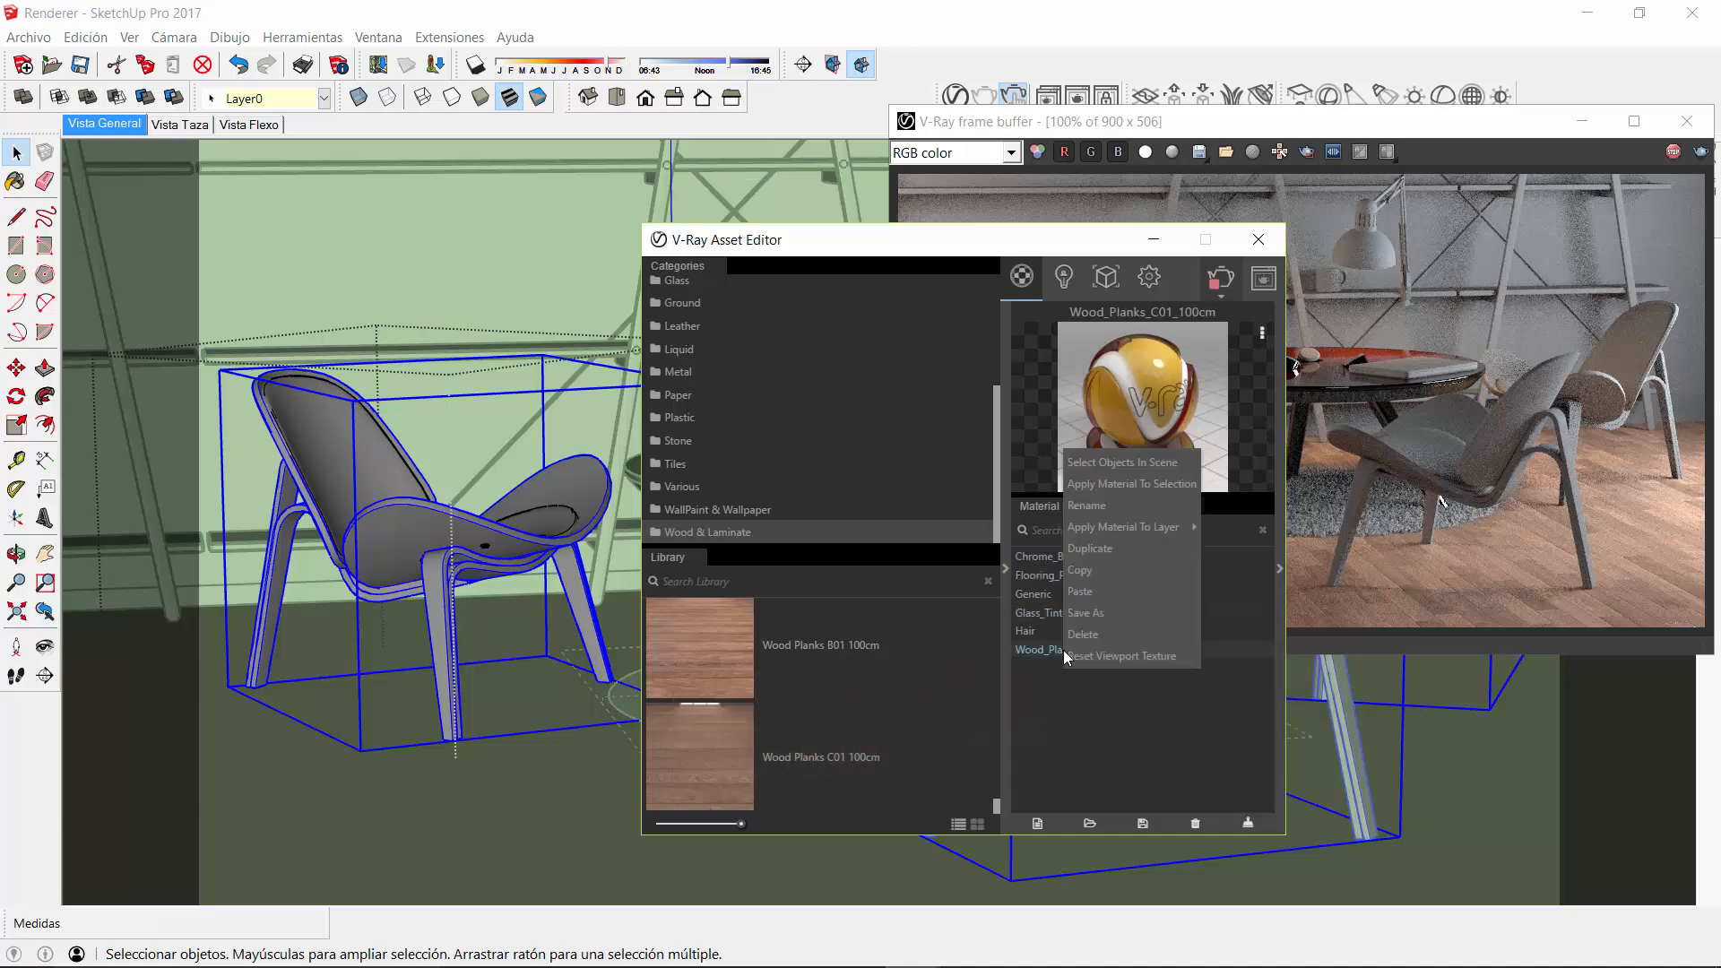
pyautogui.click(1146, 485)
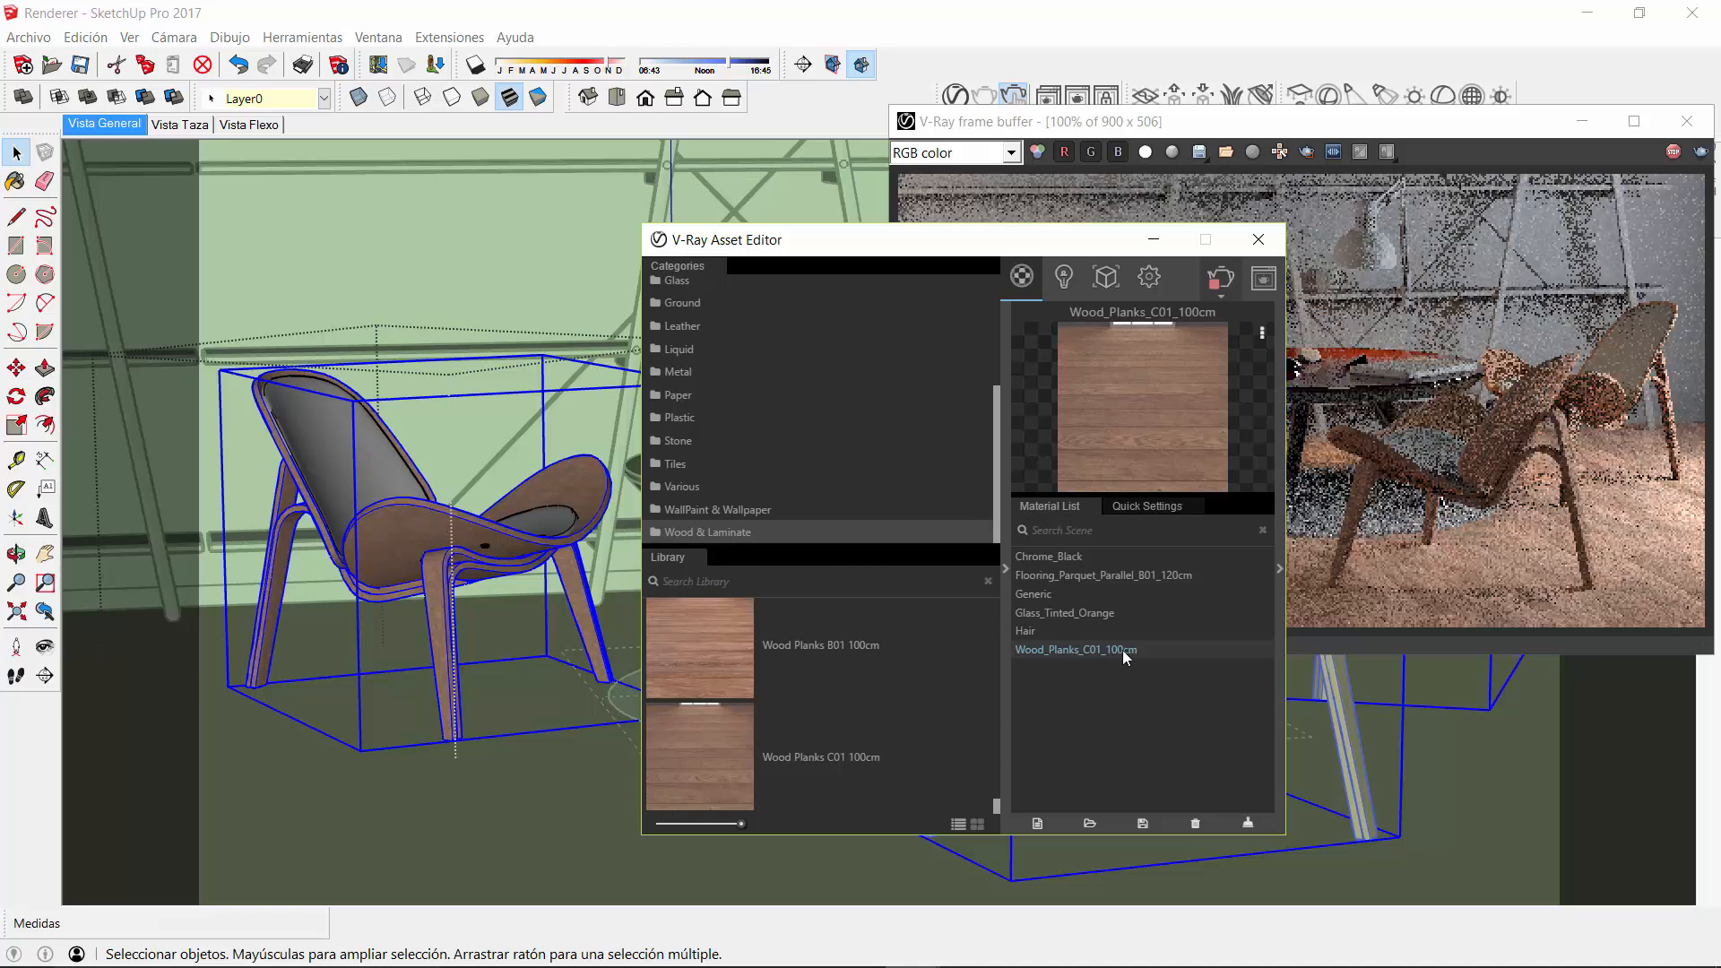
# Select the chair's cushions and apply the Fabric Pattern F01 20cm material from the Fabric library to them
pyautogui.moveTo(982, 243); pyautogui.dragTo(889, 239)
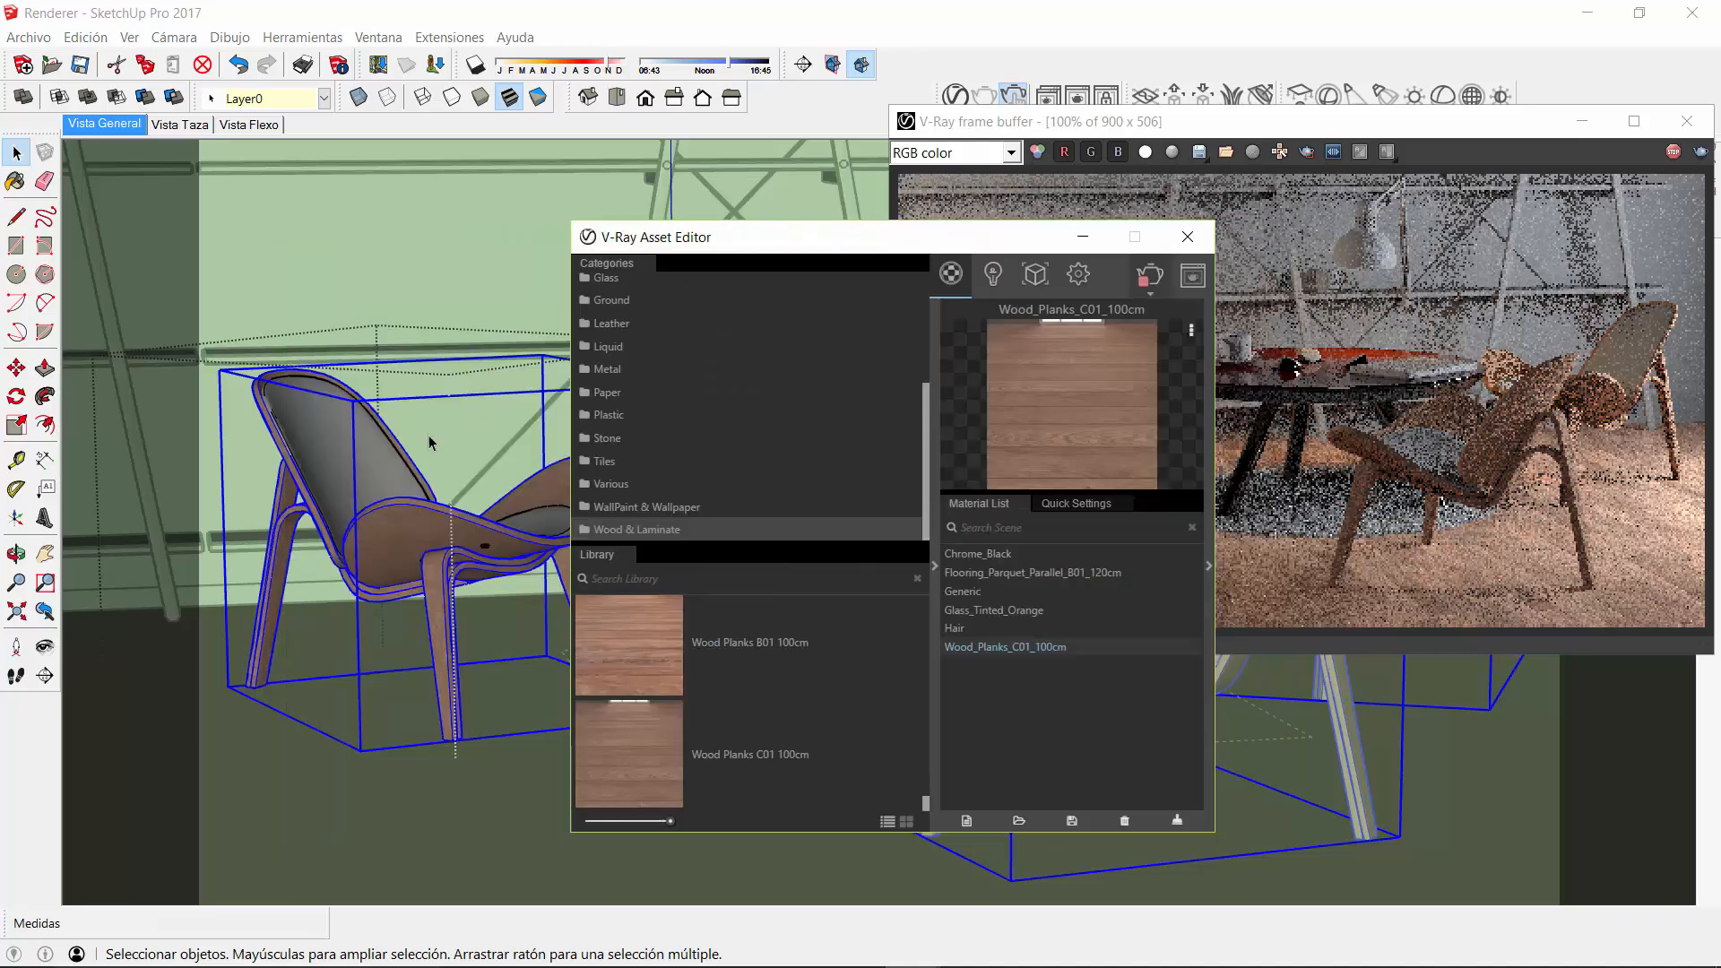
pyautogui.click(311, 412)
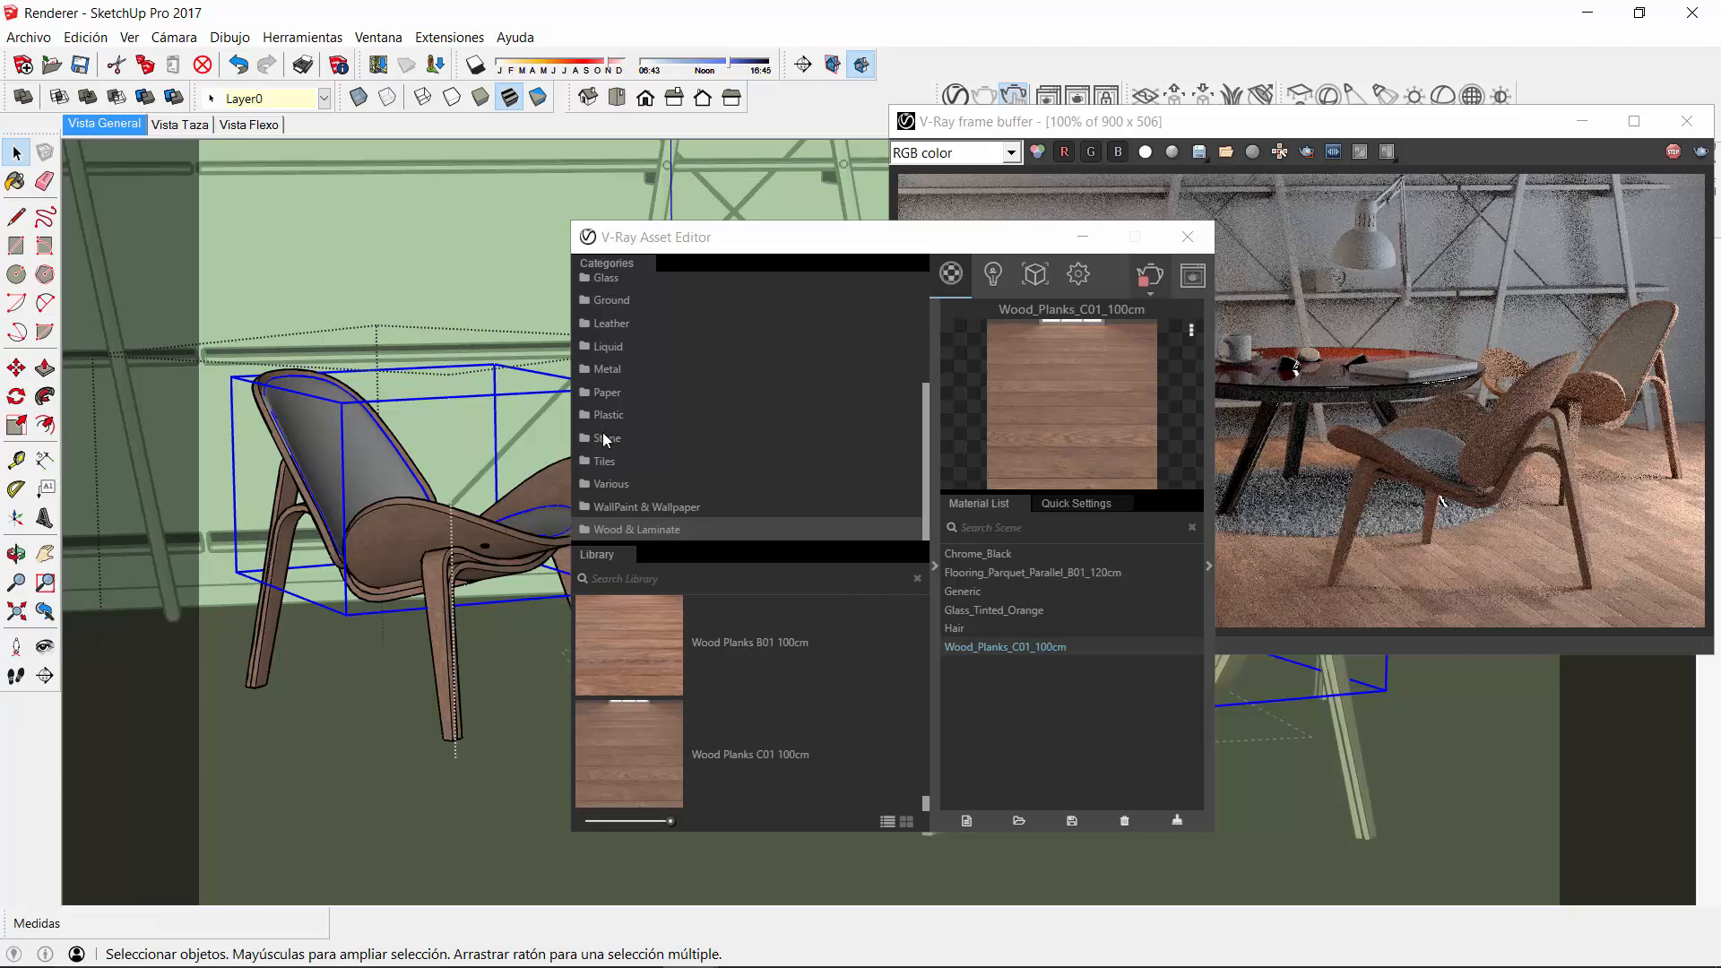
pyautogui.scroll(2, 603, 432)
pyautogui.click(609, 321)
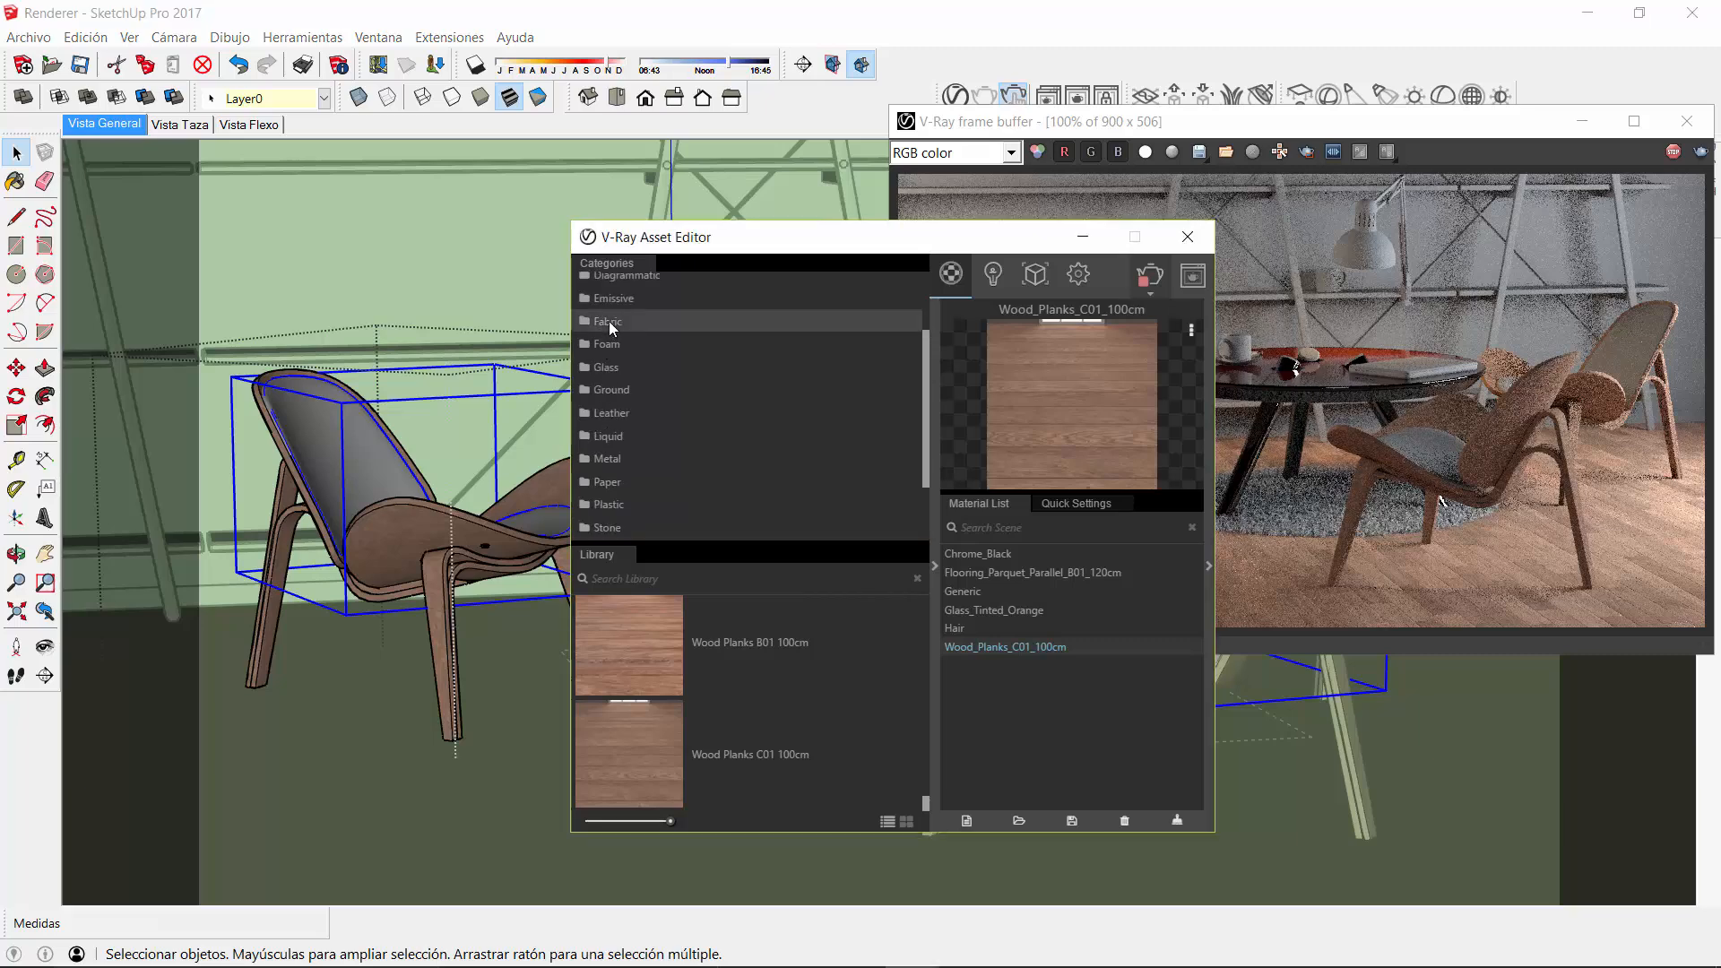
pyautogui.moveTo(926, 763); pyautogui.dragTo(927, 741)
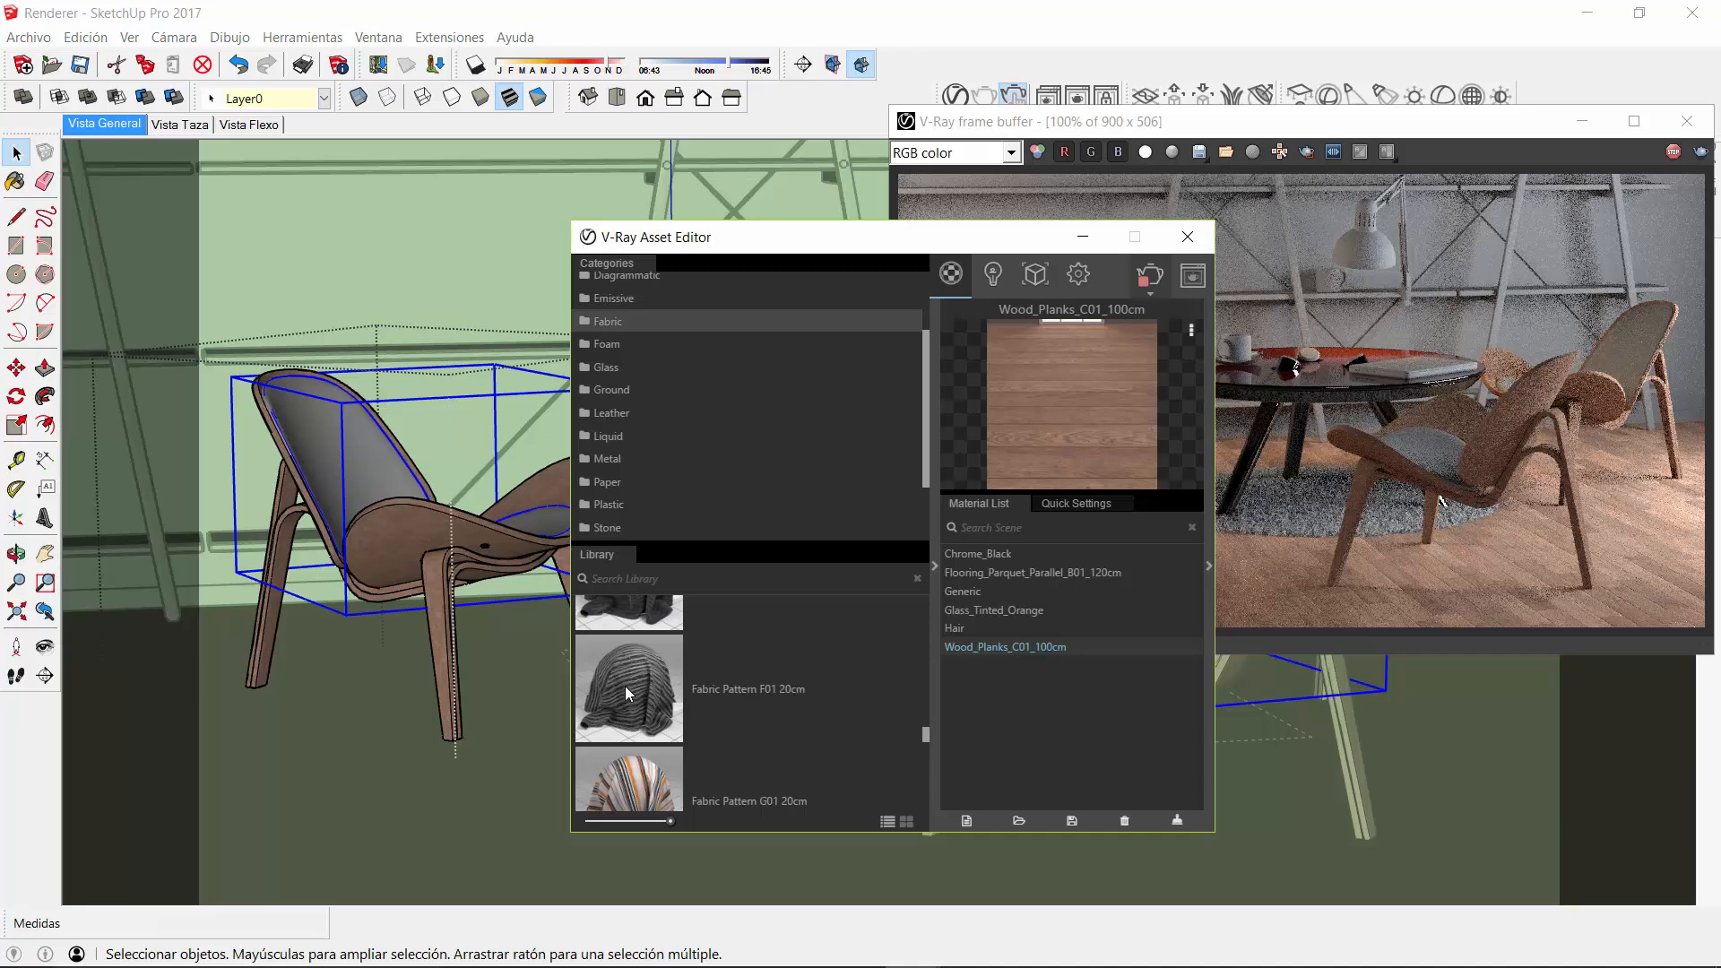
pyautogui.moveTo(622, 685); pyautogui.dragTo(1021, 697)
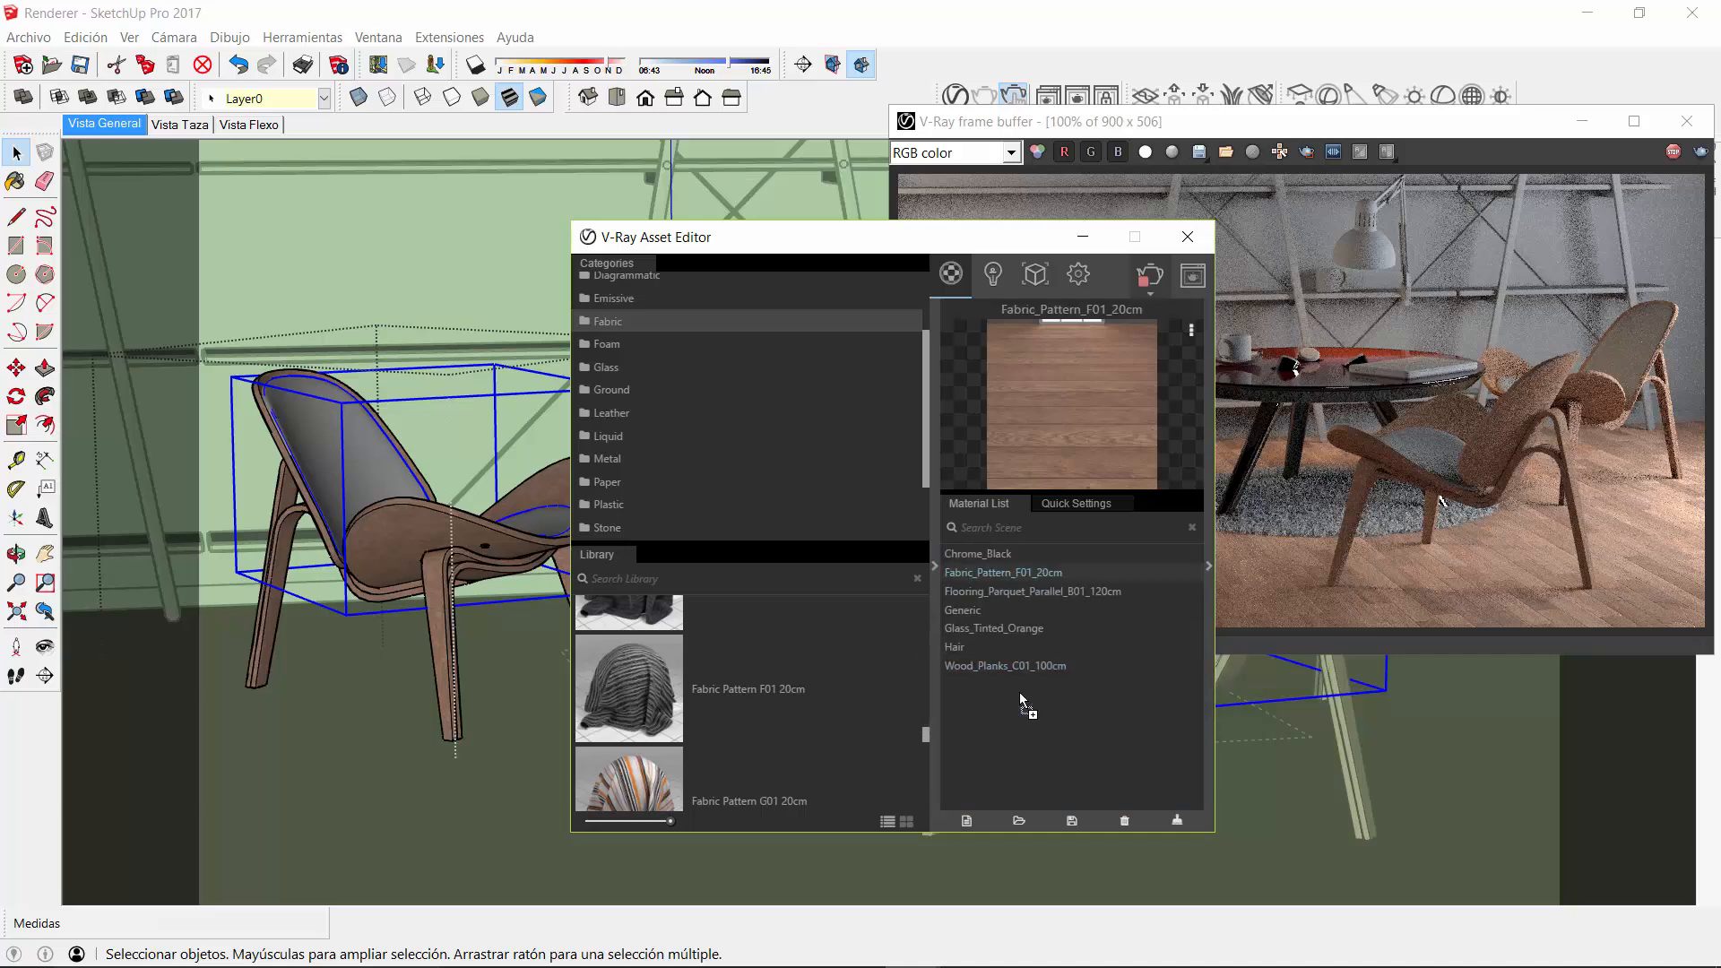
pyautogui.rightClick(1014, 575)
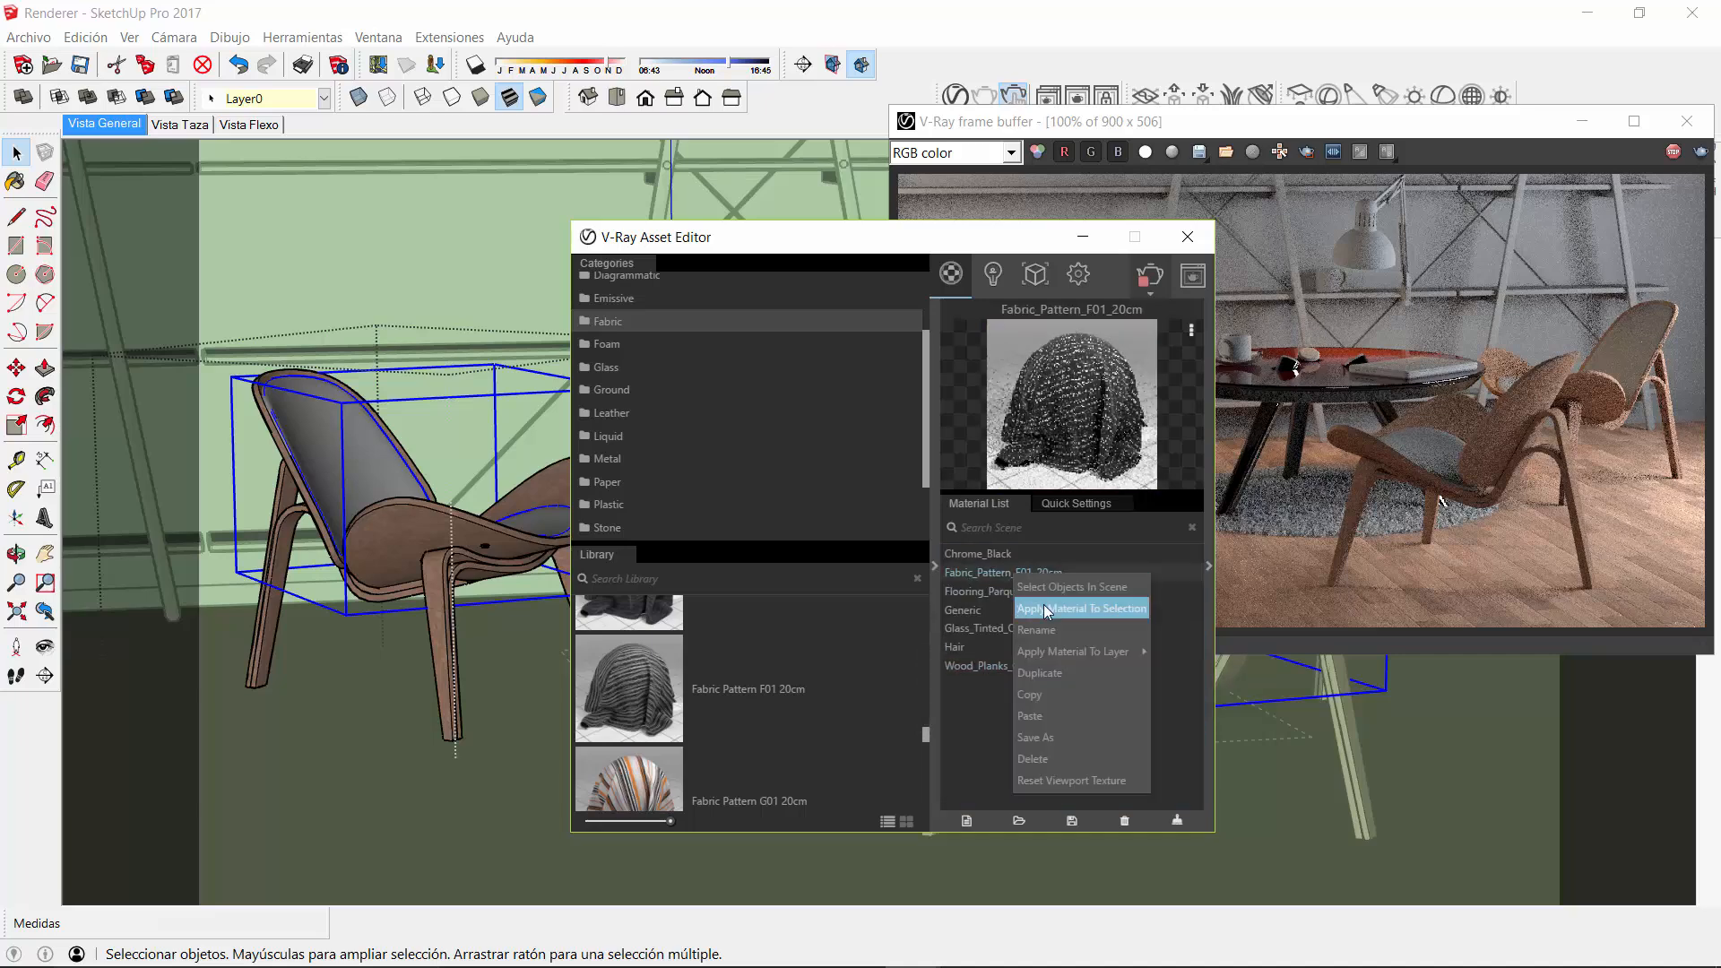
pyautogui.click(1045, 604)
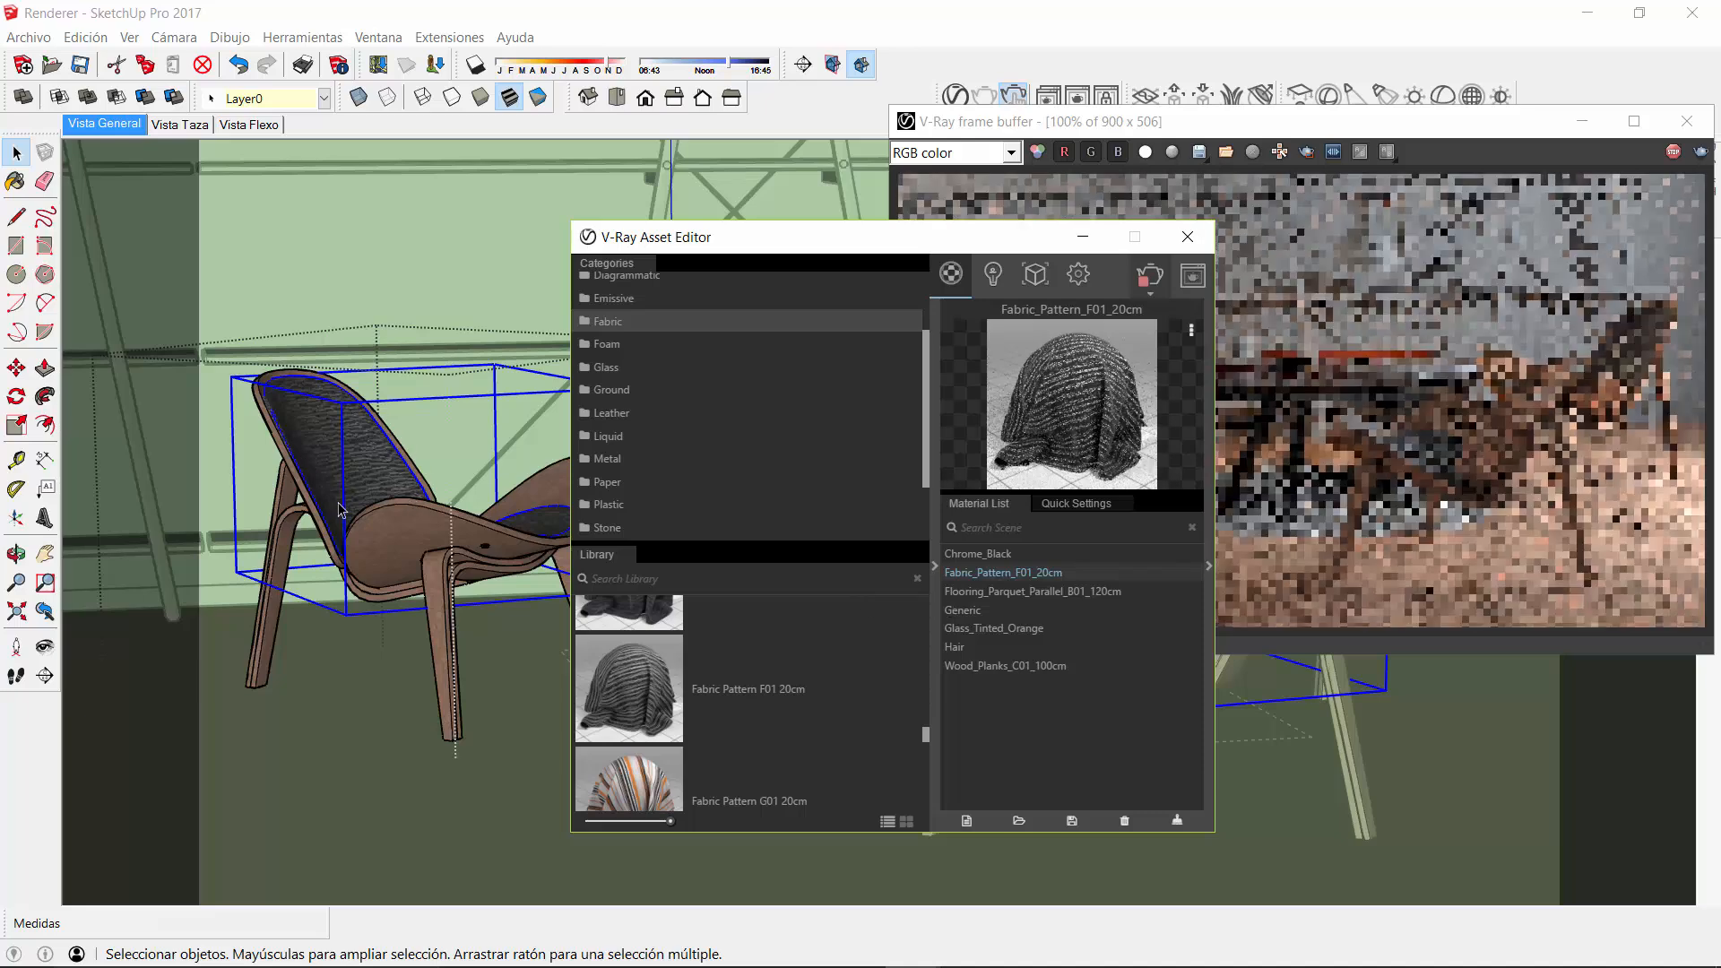
# Exit chair editing, select the back wall and apply the Bricks Painted B02 1m material from the Bricks library to it
pyautogui.moveTo(924, 261); pyautogui.dragTo(555, 260)
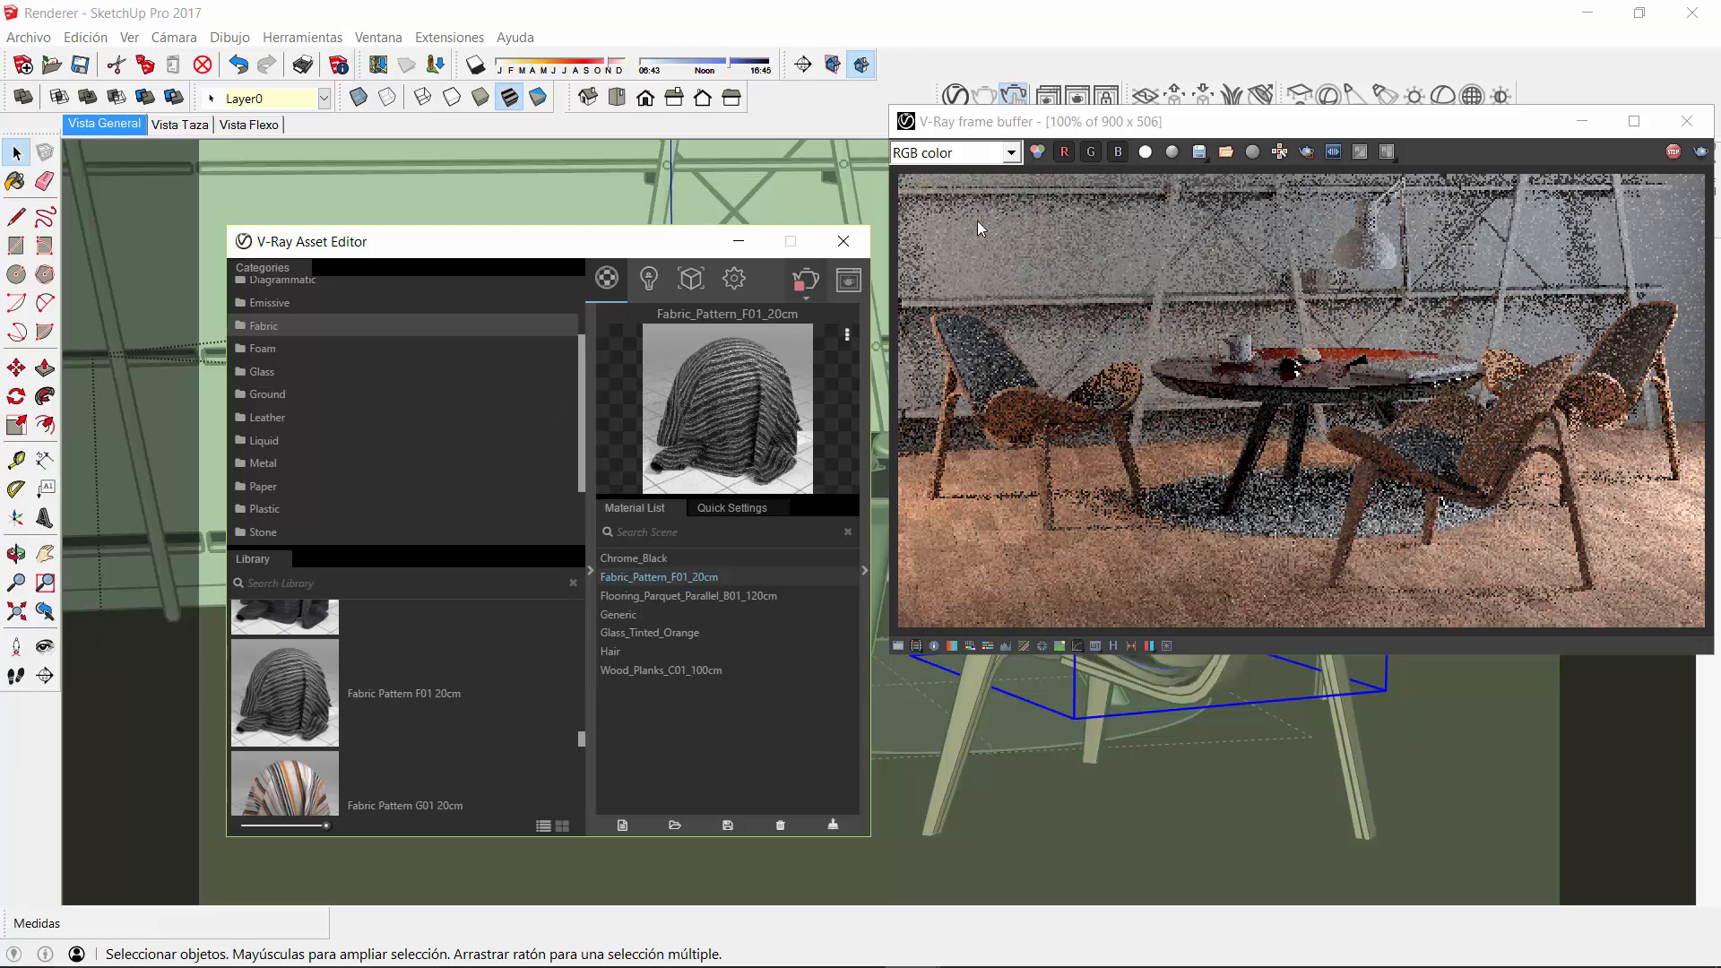
pyautogui.moveTo(505, 247); pyautogui.dragTo(449, 309)
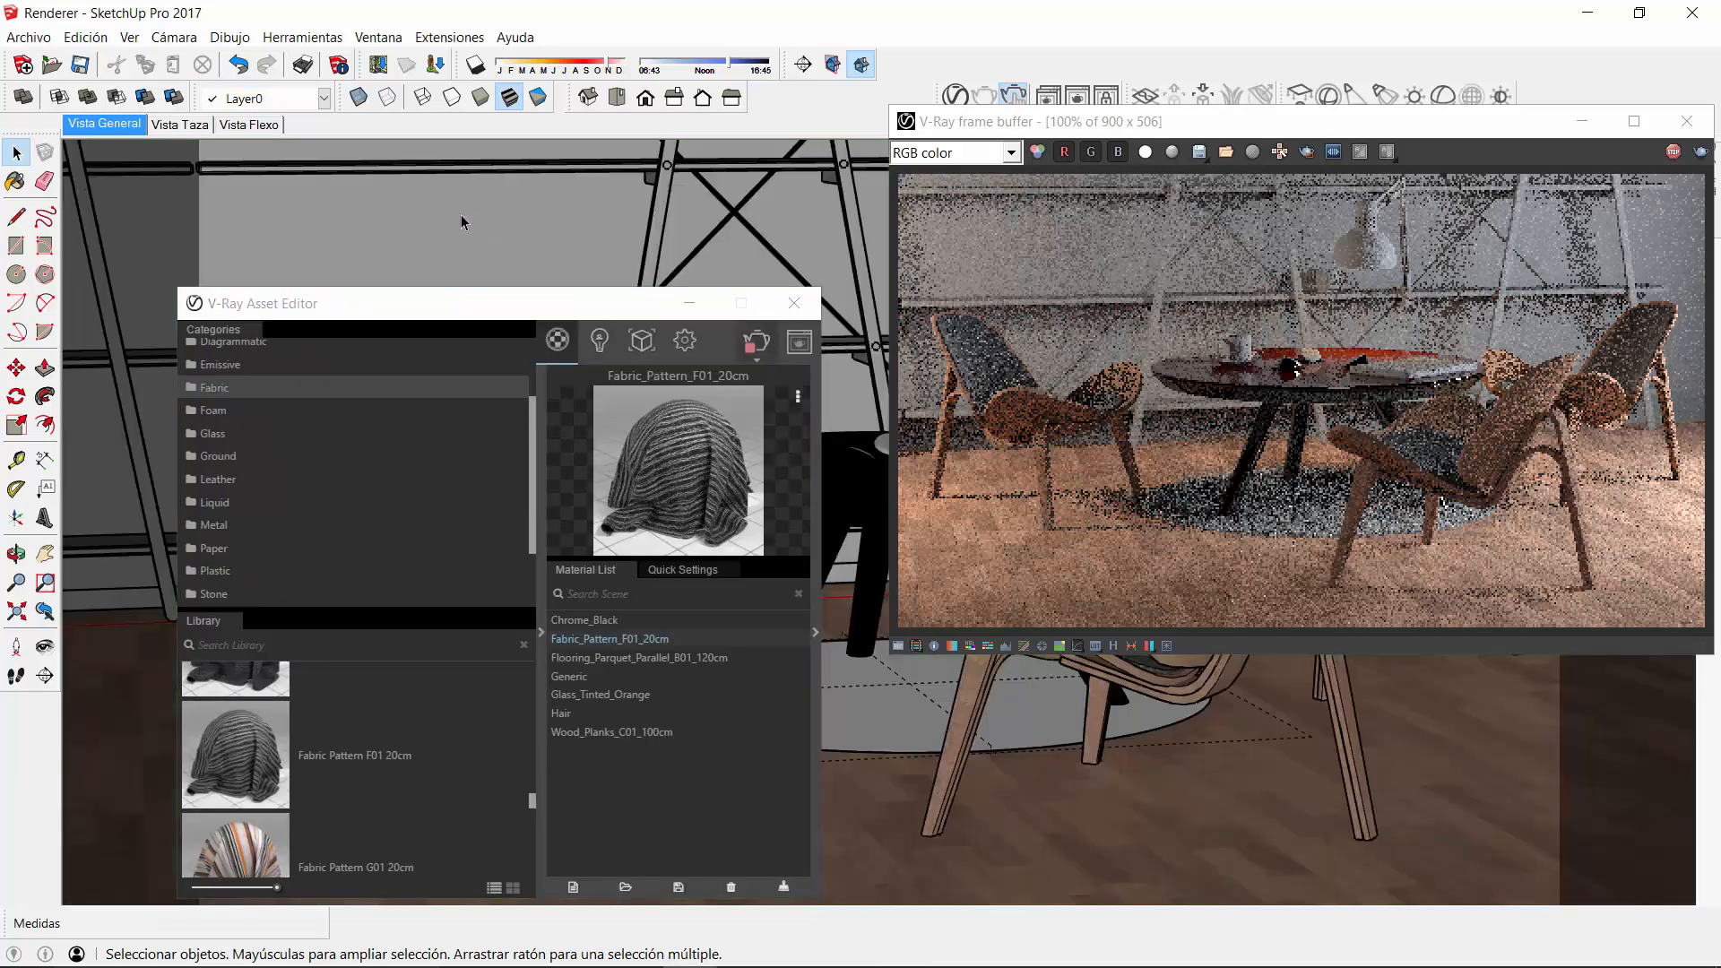
pyautogui.click(455, 216)
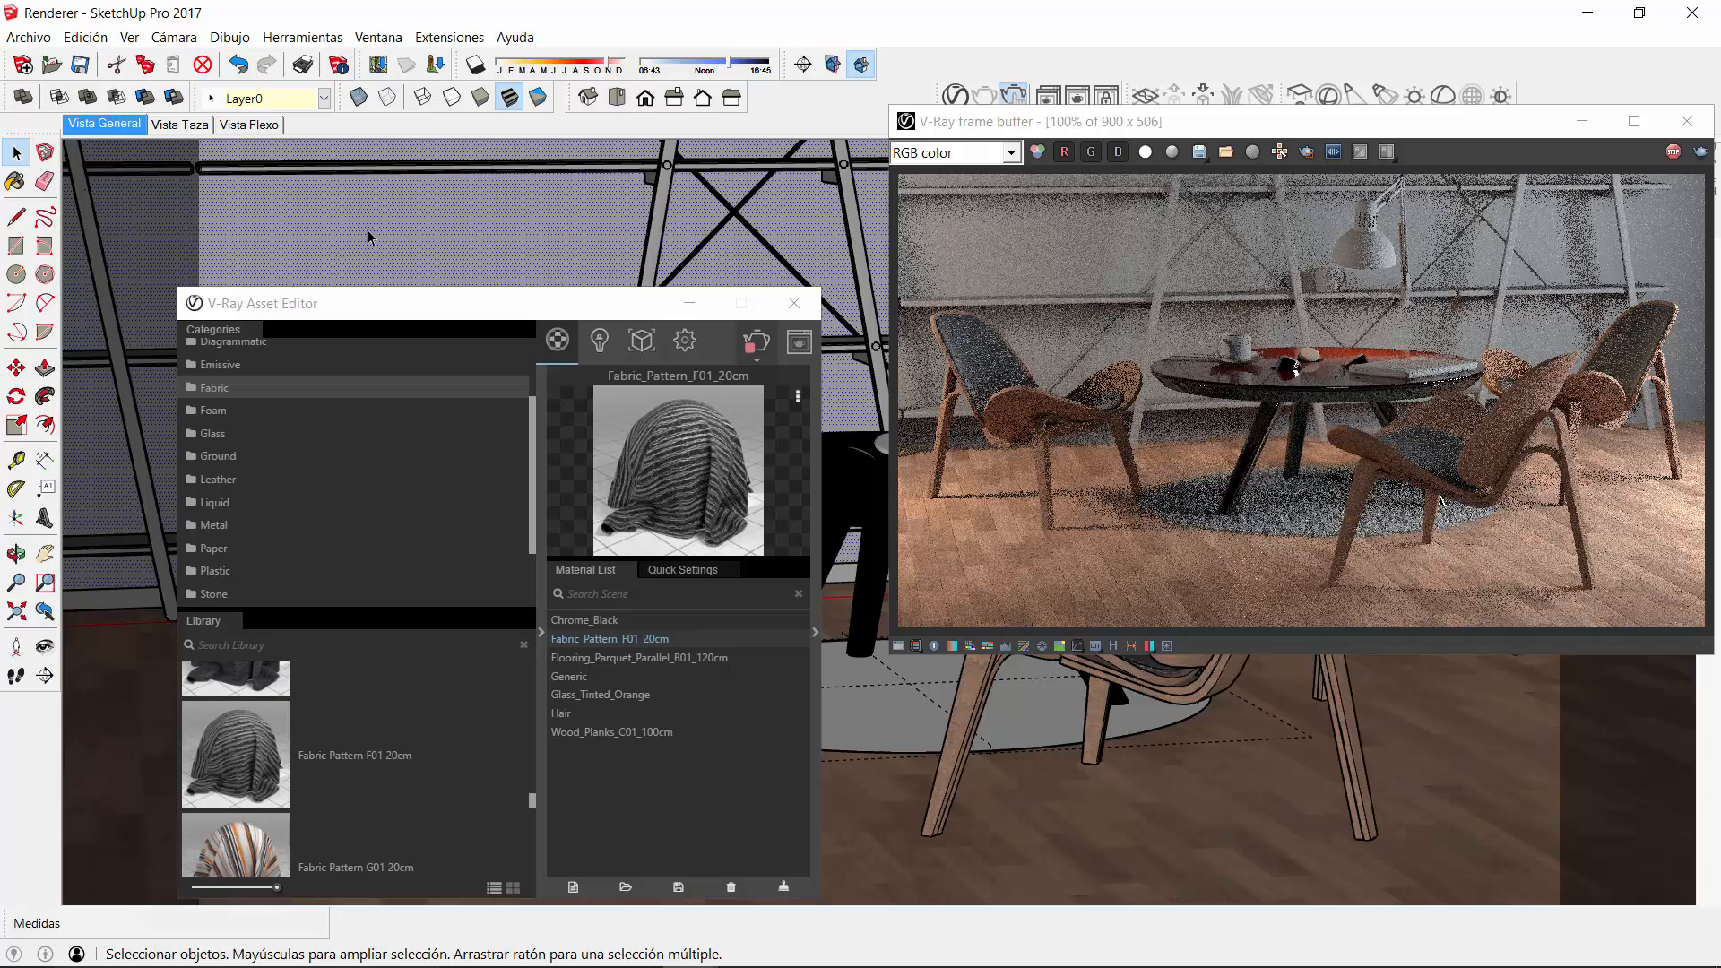
pyautogui.moveTo(453, 303); pyautogui.dragTo(455, 245)
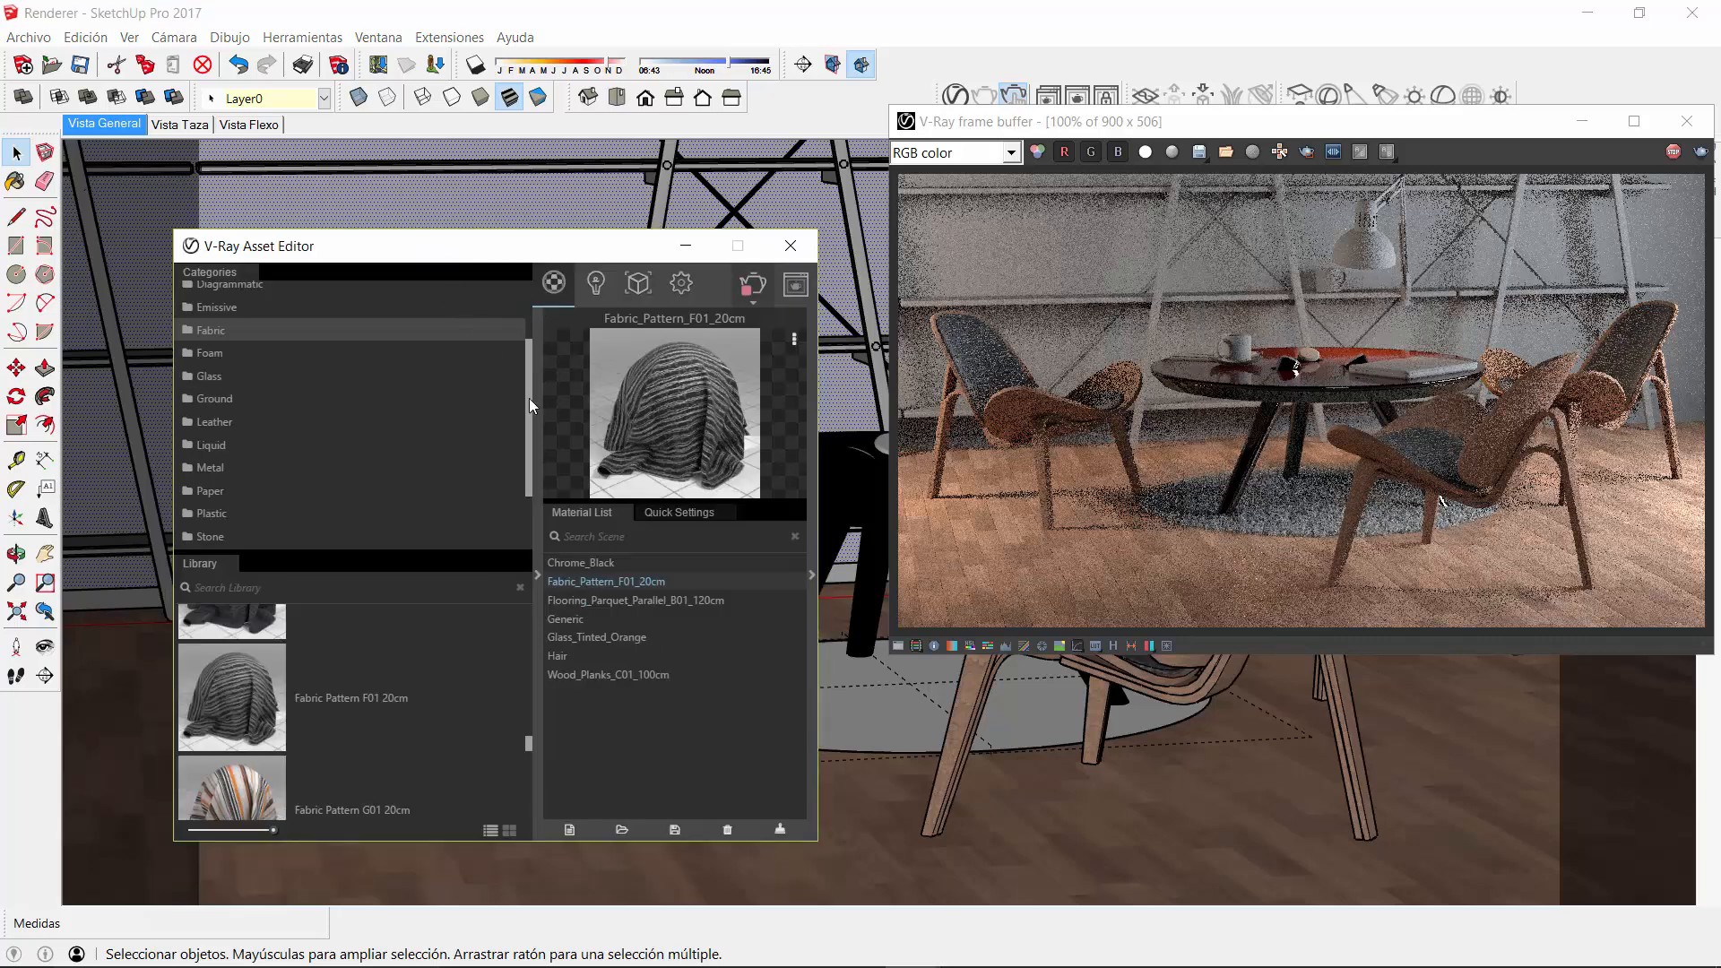
pyautogui.moveTo(529, 399); pyautogui.dragTo(527, 335)
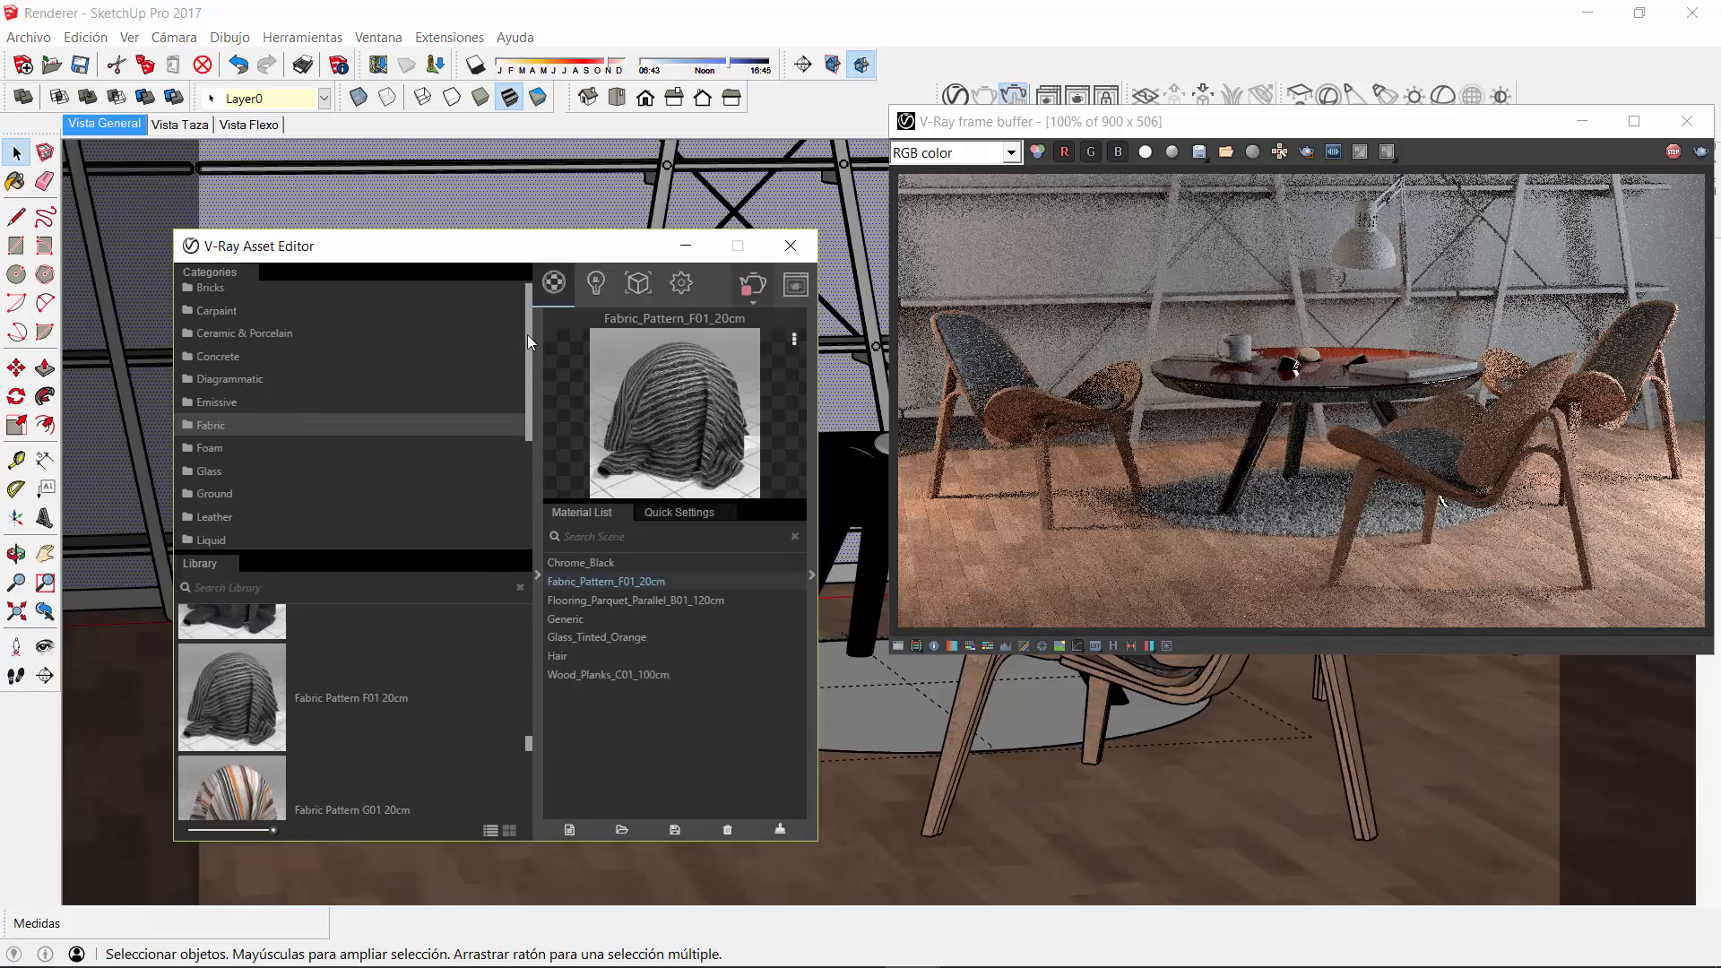
pyautogui.click(207, 295)
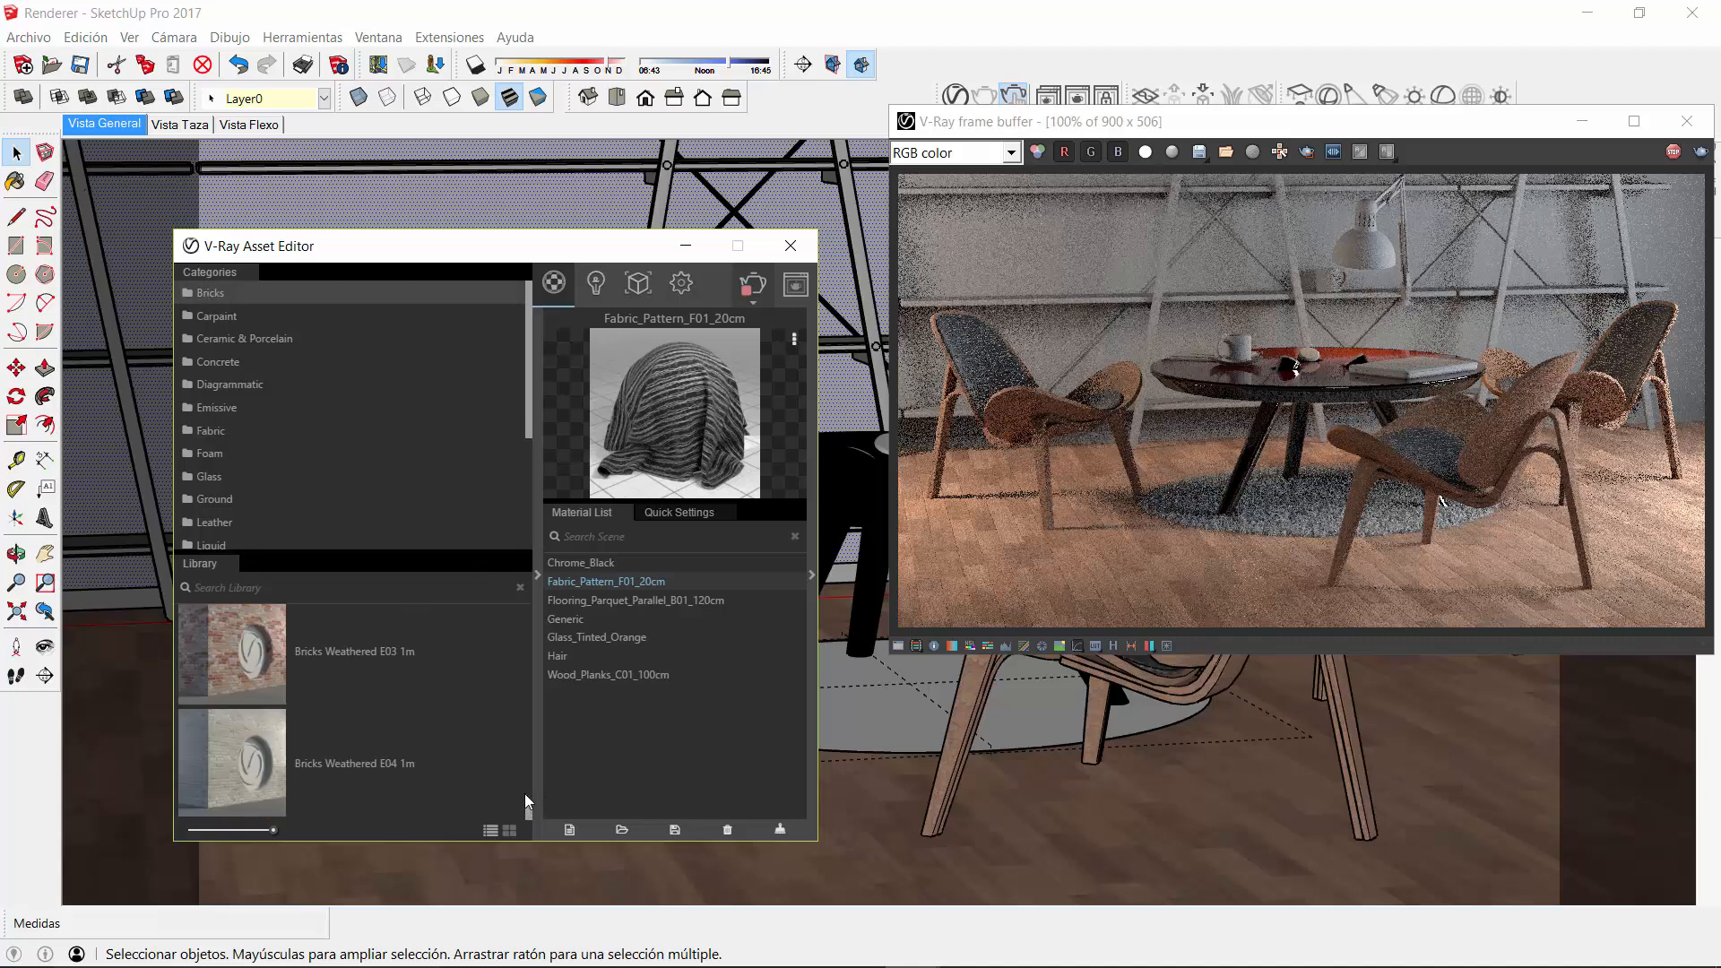
pyautogui.moveTo(527, 814)
pyautogui.mouseDown()
pyautogui.moveTo(535, 663)
pyautogui.moveTo(529, 691)
pyautogui.mouseUp()
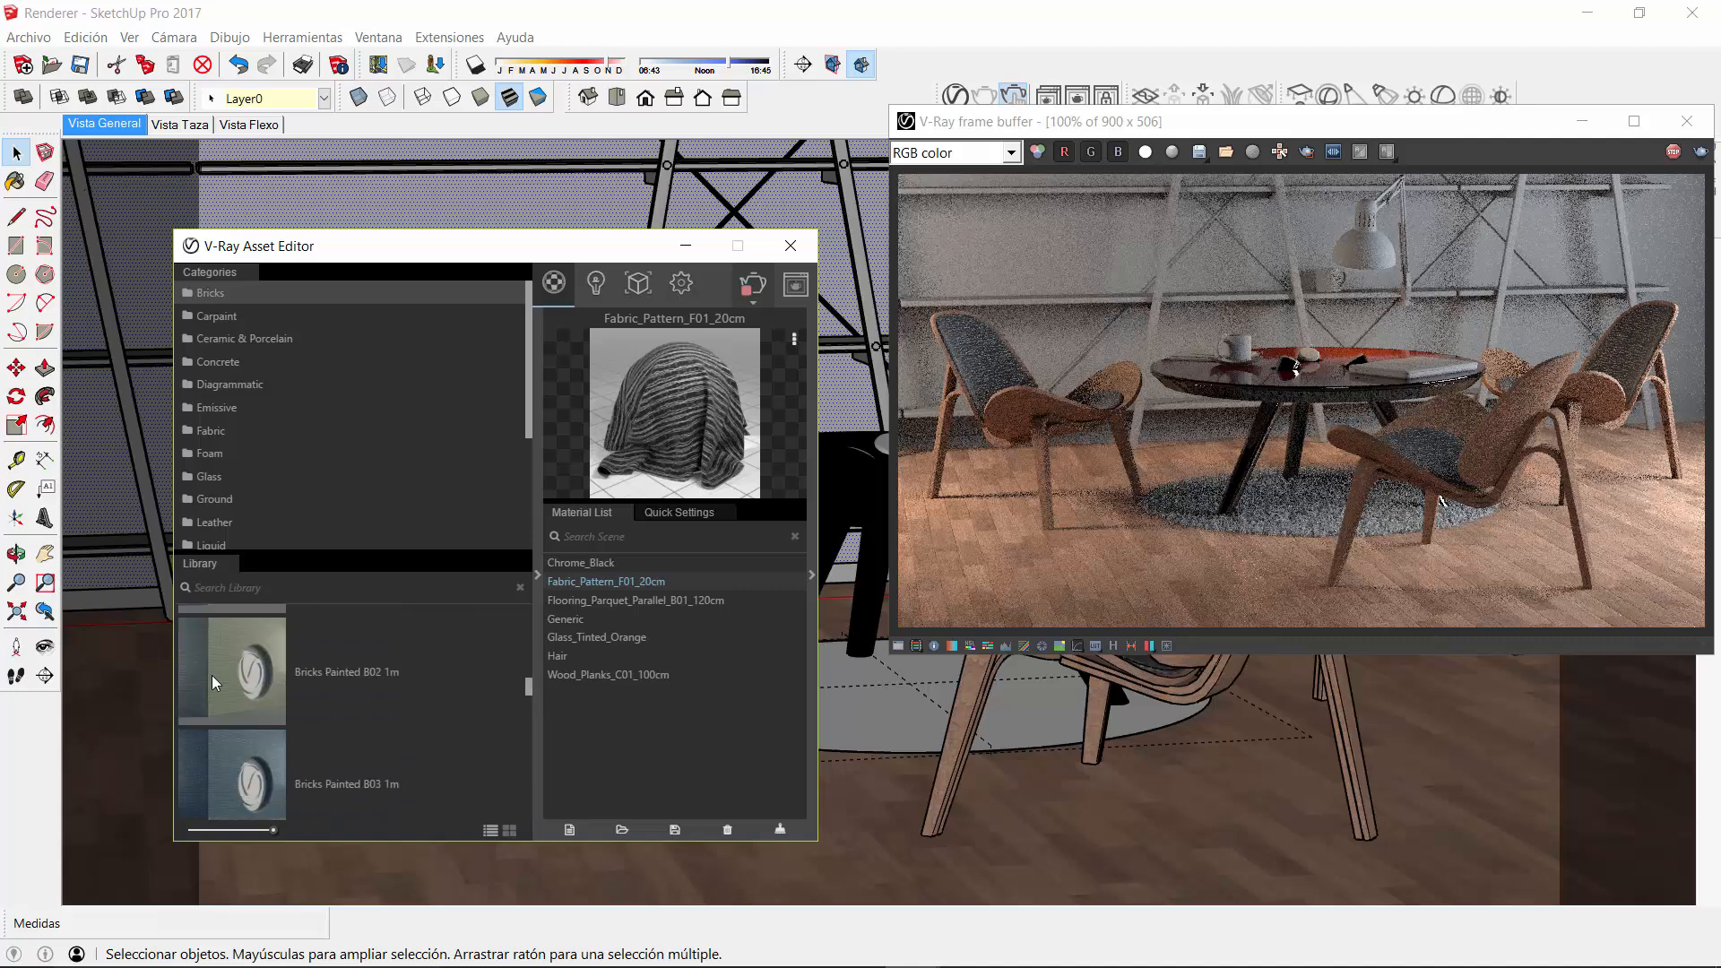
pyautogui.moveTo(212, 675)
pyautogui.mouseDown()
pyautogui.moveTo(542, 663)
pyautogui.moveTo(609, 719)
pyautogui.mouseUp()
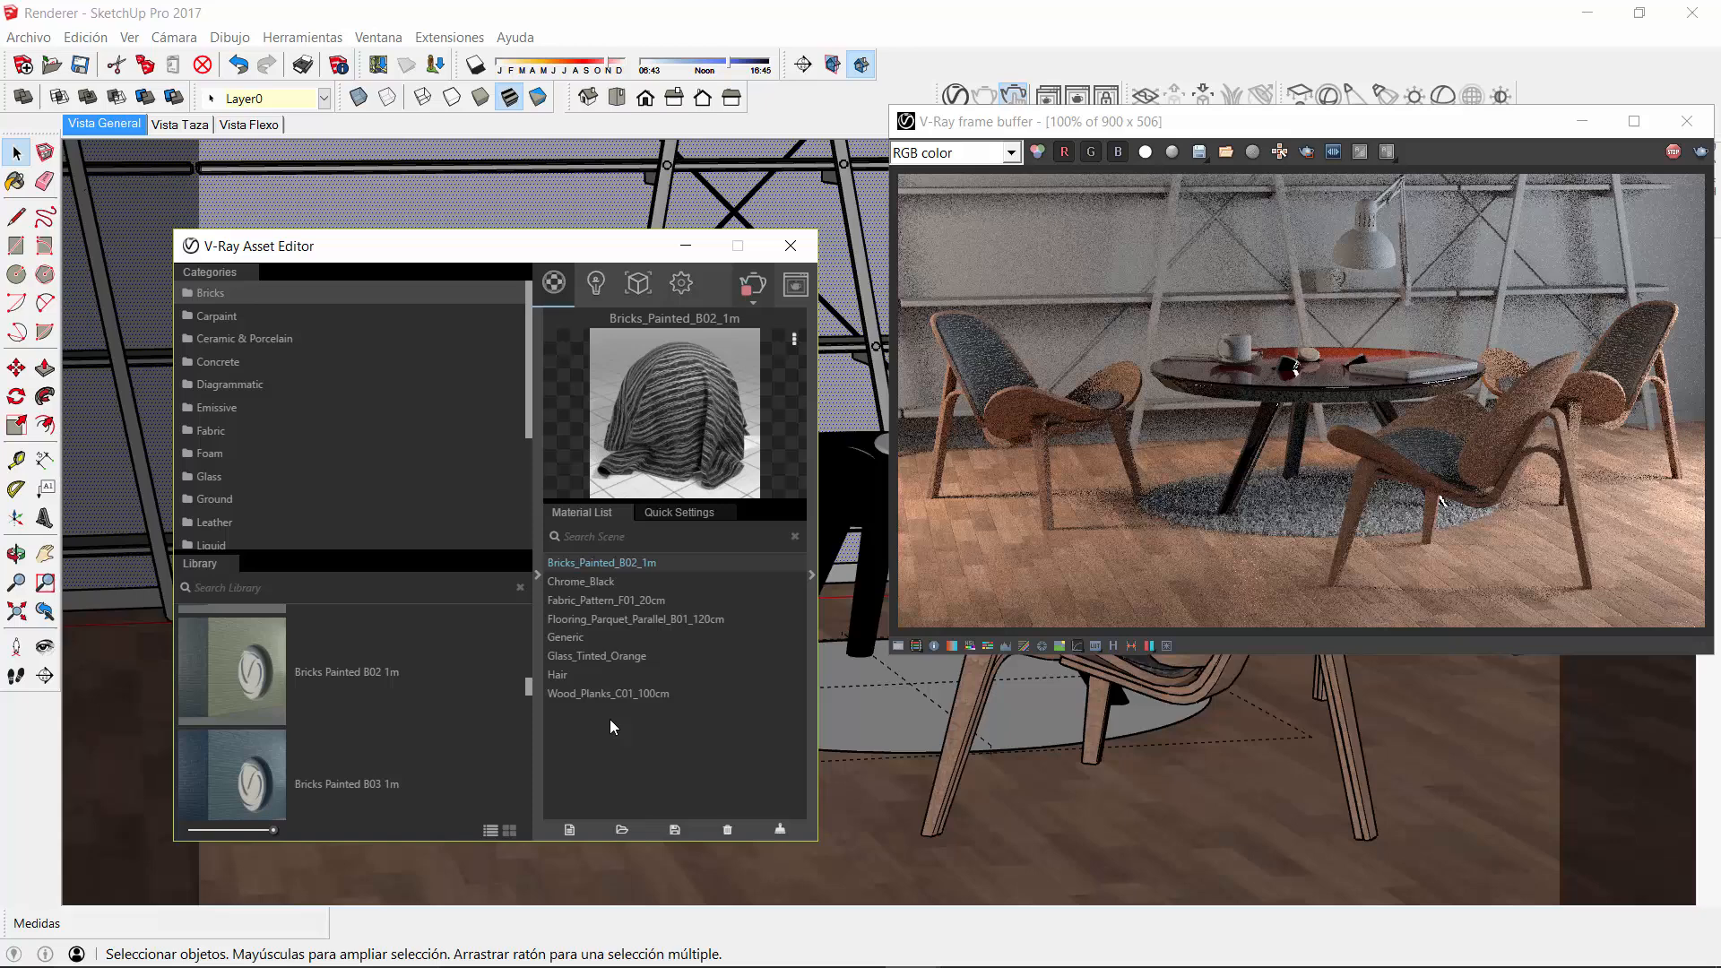
pyautogui.rightClick(626, 563)
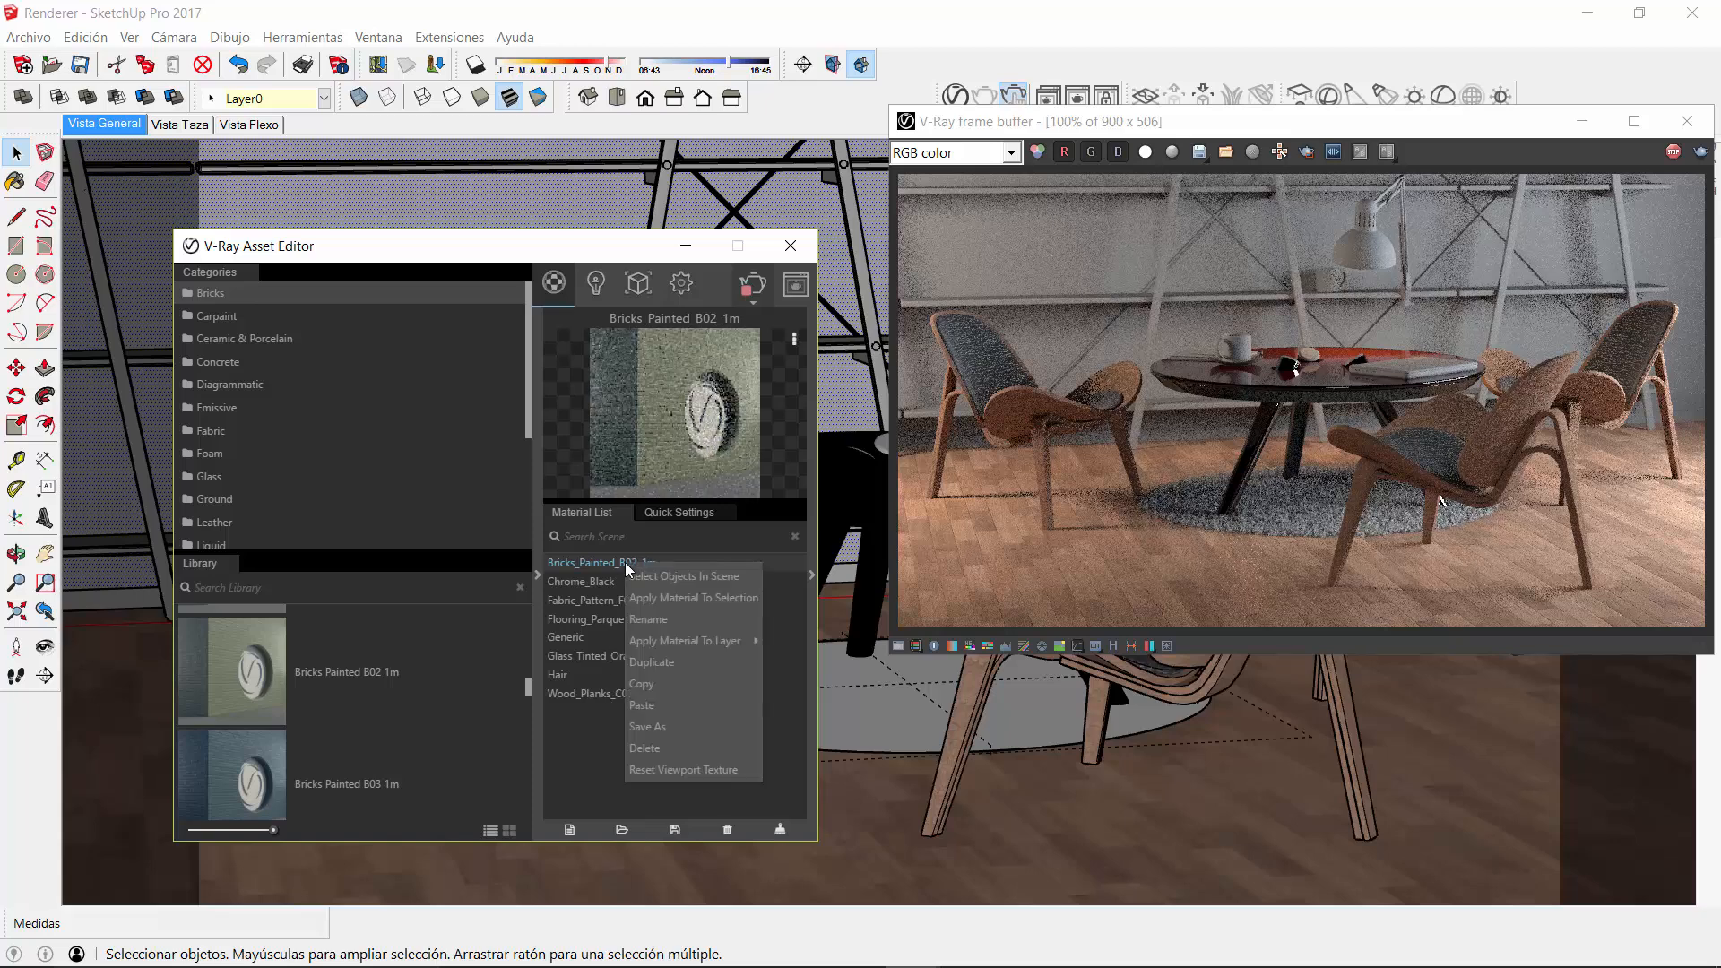
pyautogui.click(666, 601)
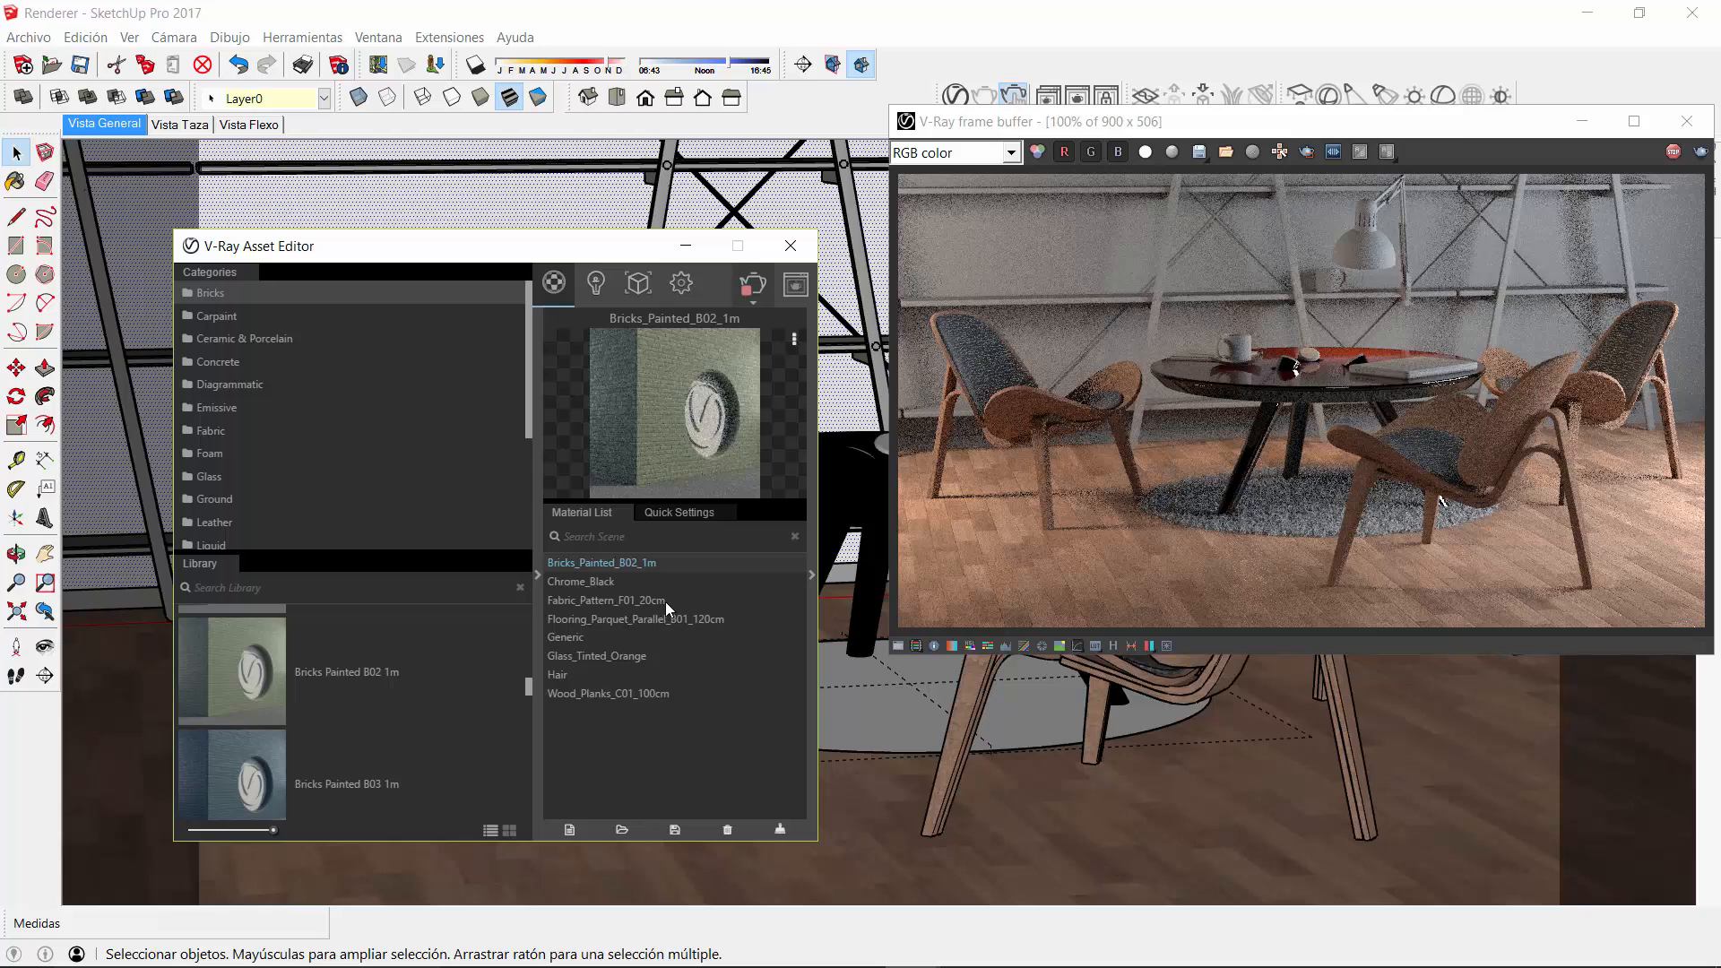
# Uncover SketchUp's material settings and set the texture width of Bricks_Painted_B02_1m to 100 cm
pyautogui.moveTo(484, 255); pyautogui.dragTo(383, 315)
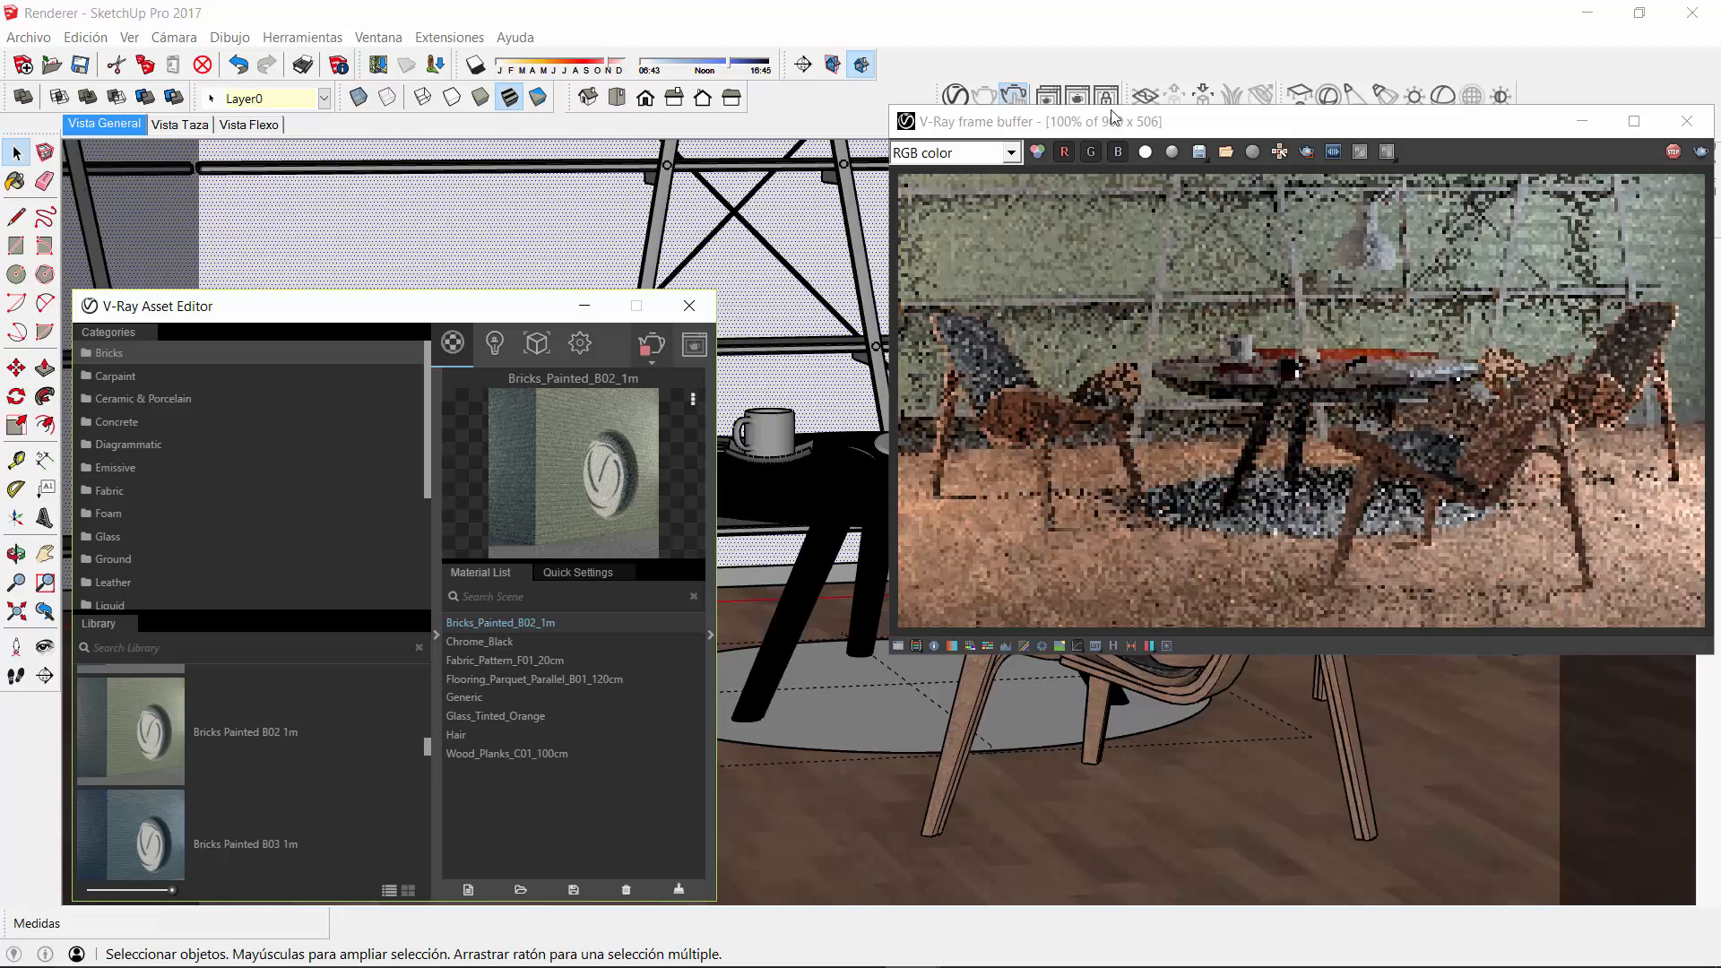
pyautogui.moveTo(1112, 130); pyautogui.dragTo(841, 132)
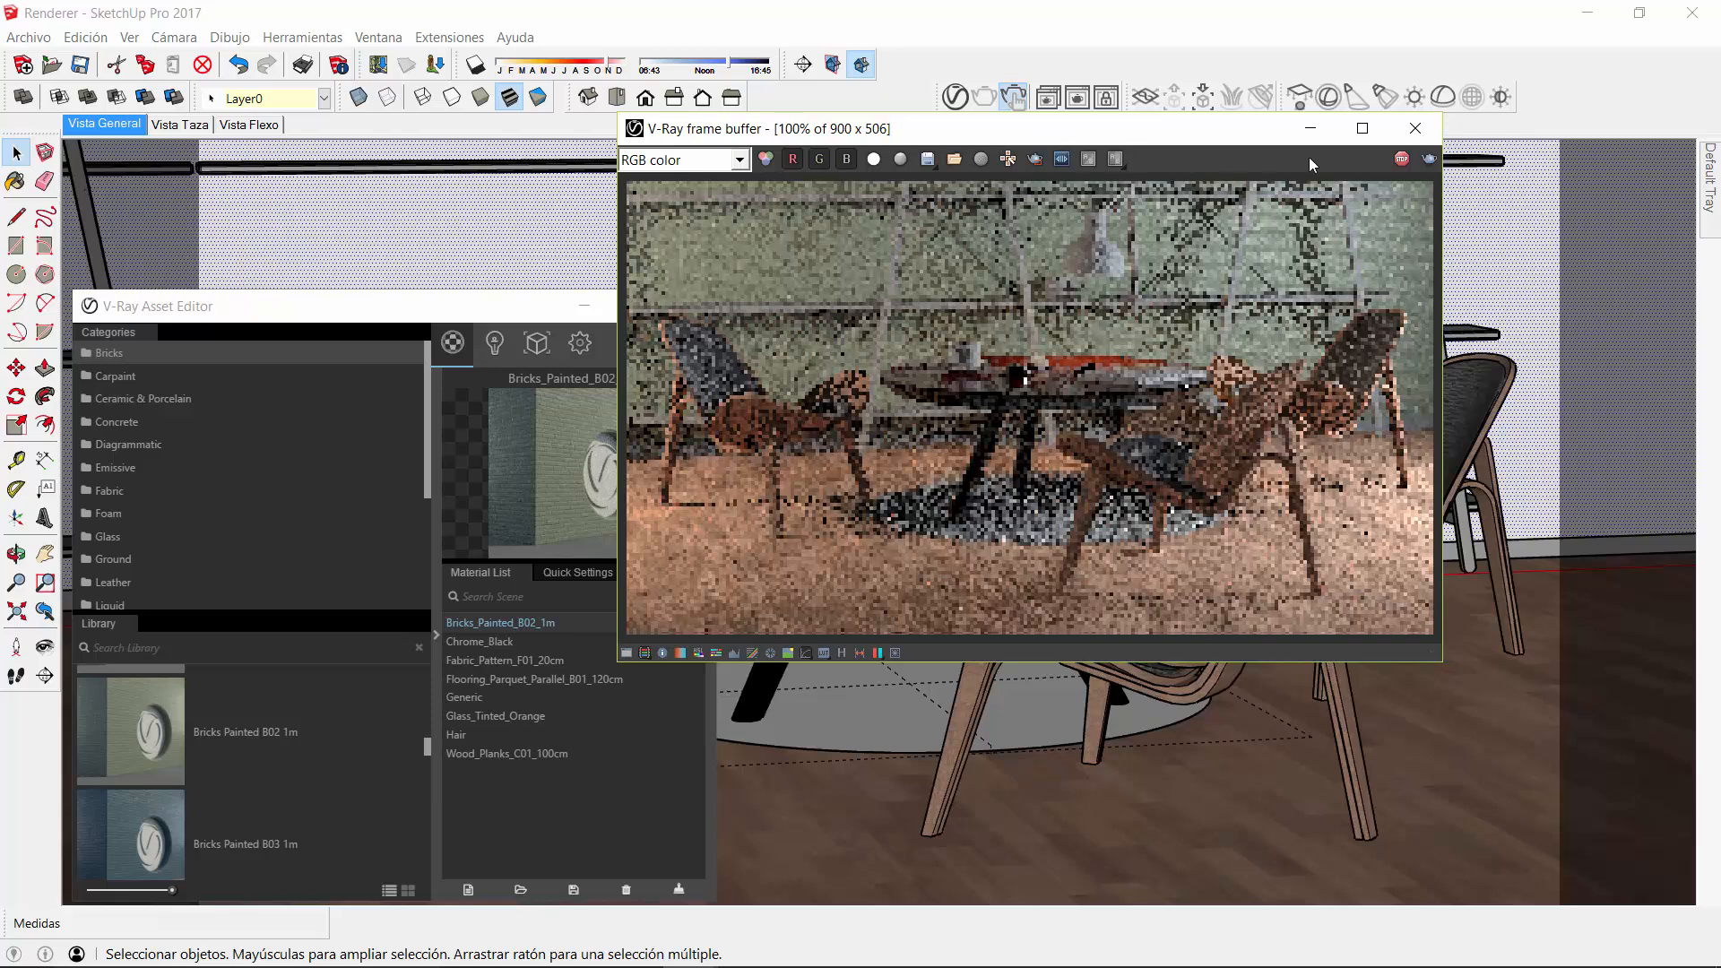
pyautogui.moveTo(1712, 179)
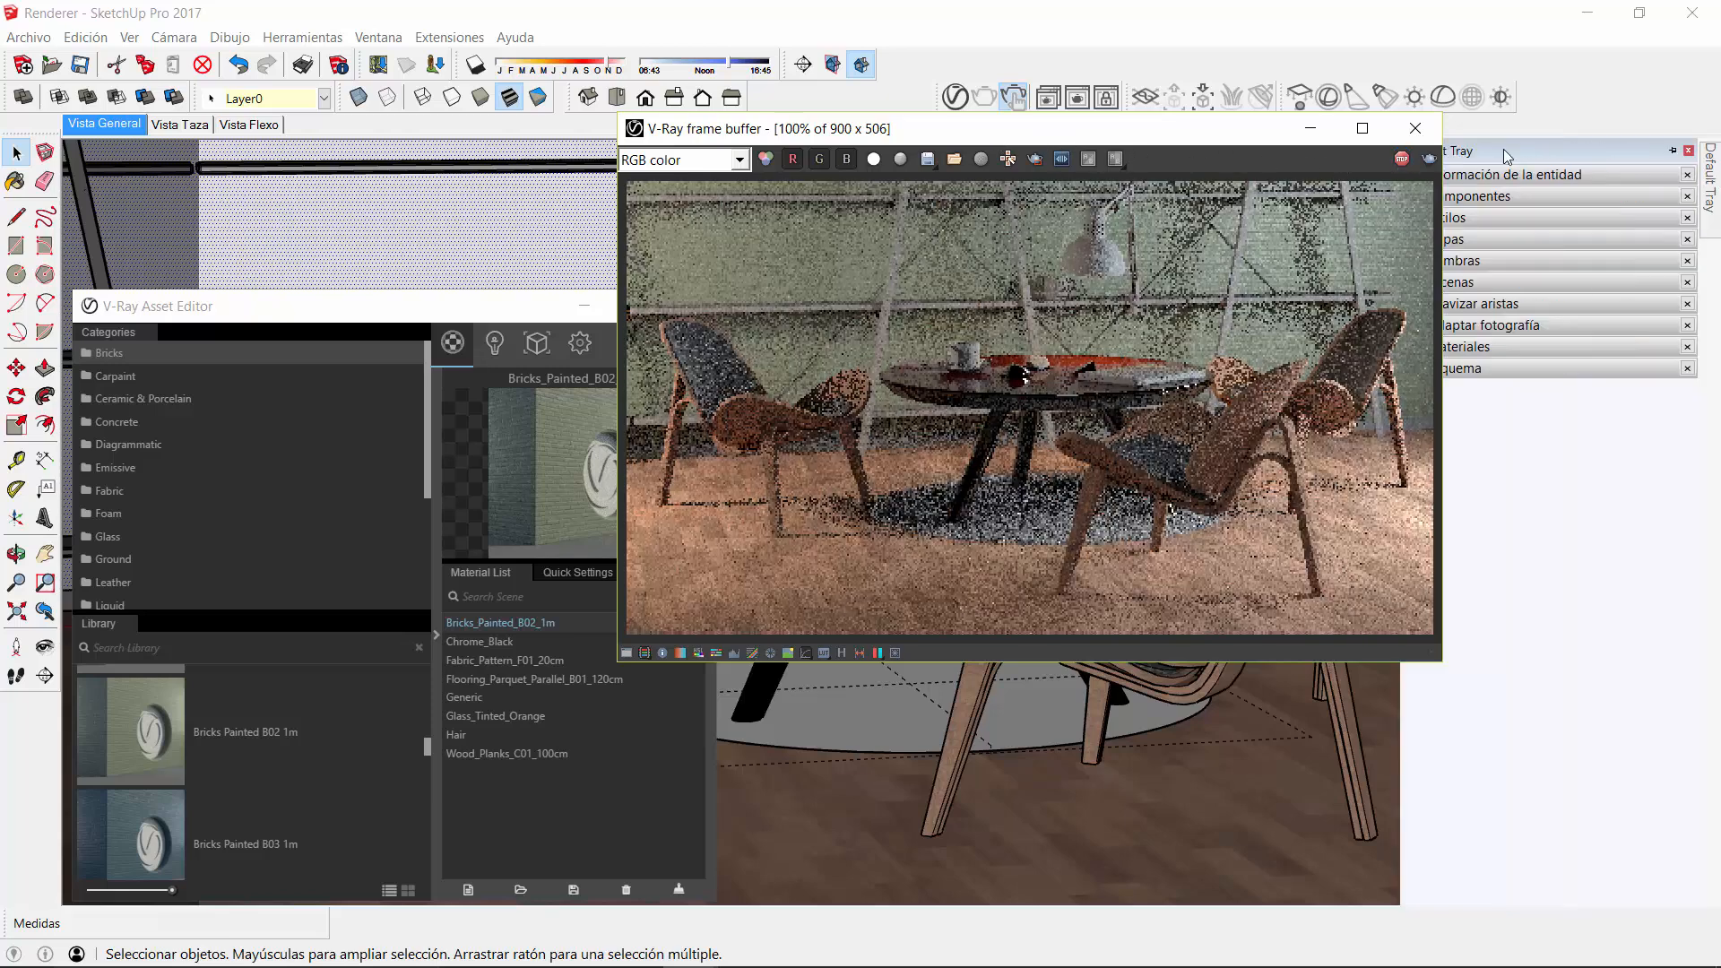
pyautogui.moveTo(1309, 130); pyautogui.dragTo(1082, 140)
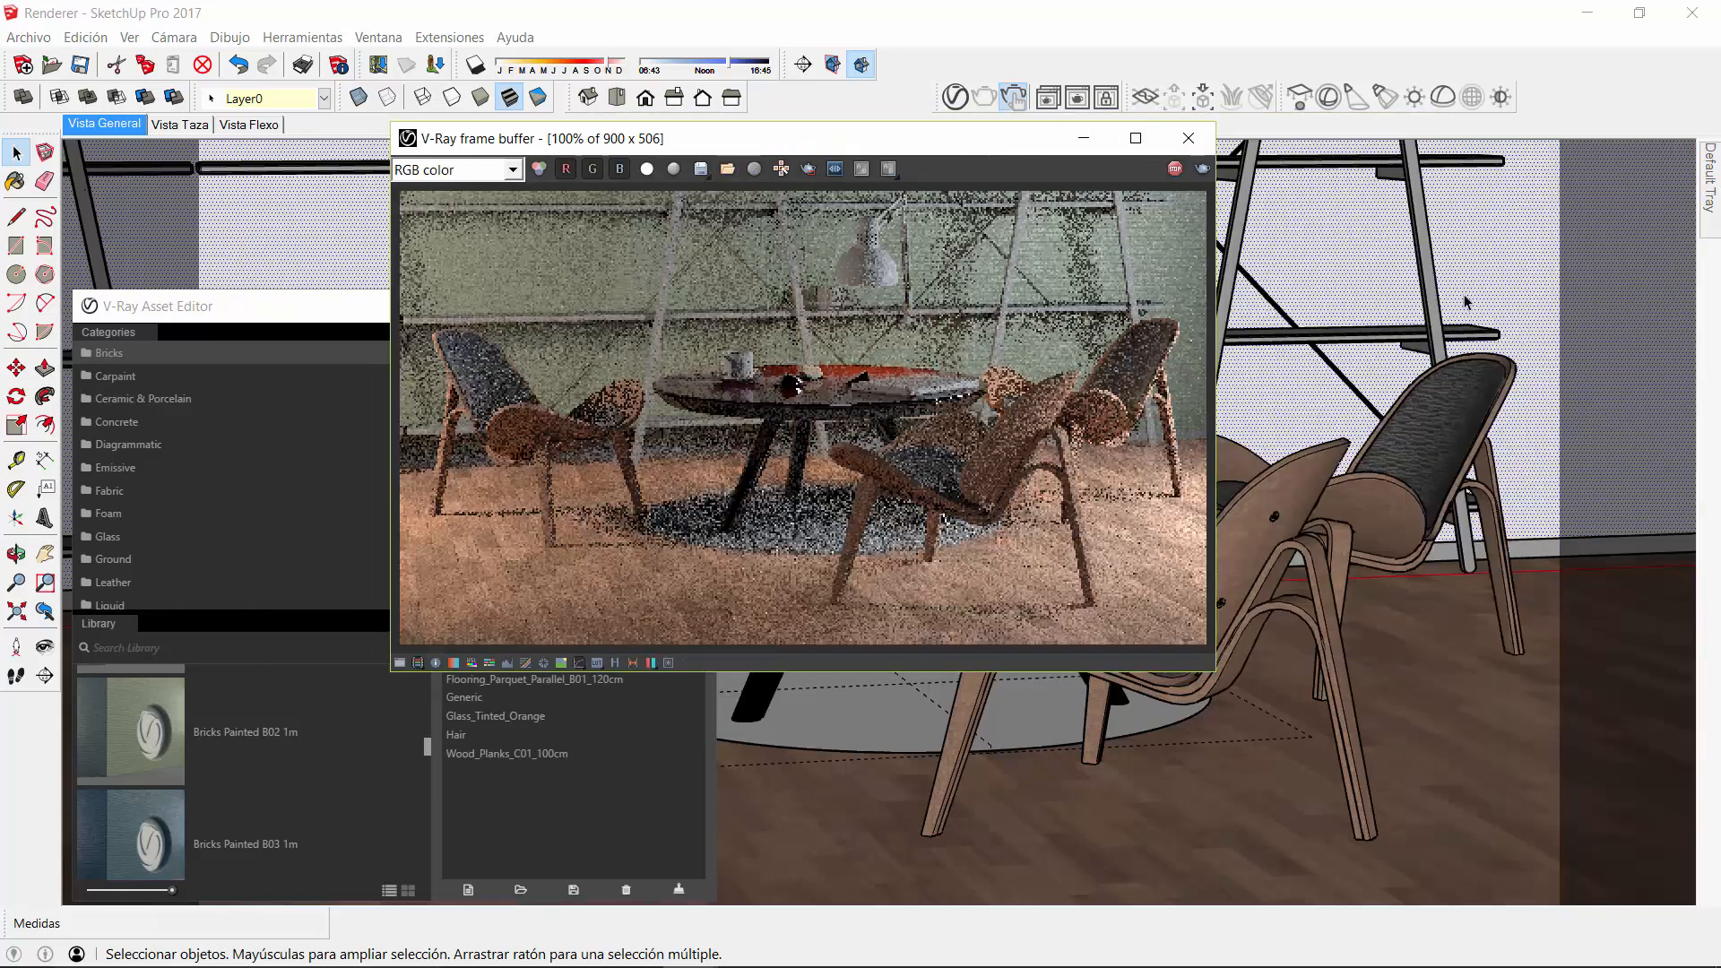
pyautogui.moveTo(1712, 206)
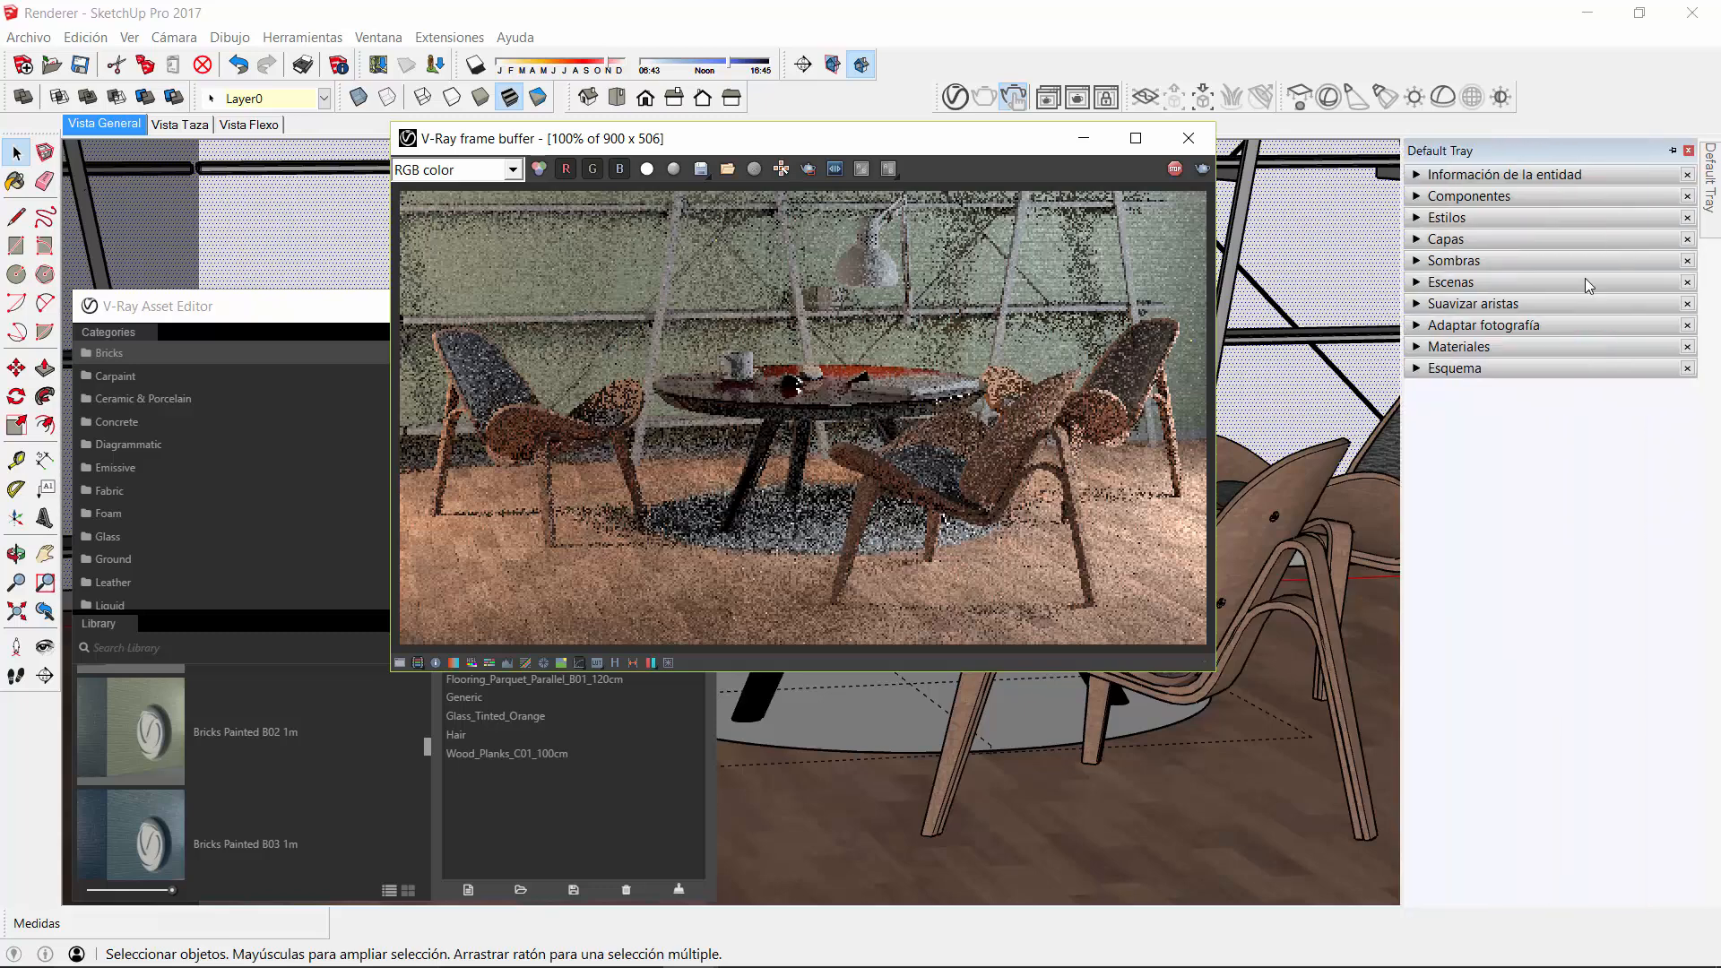
pyautogui.click(1454, 355)
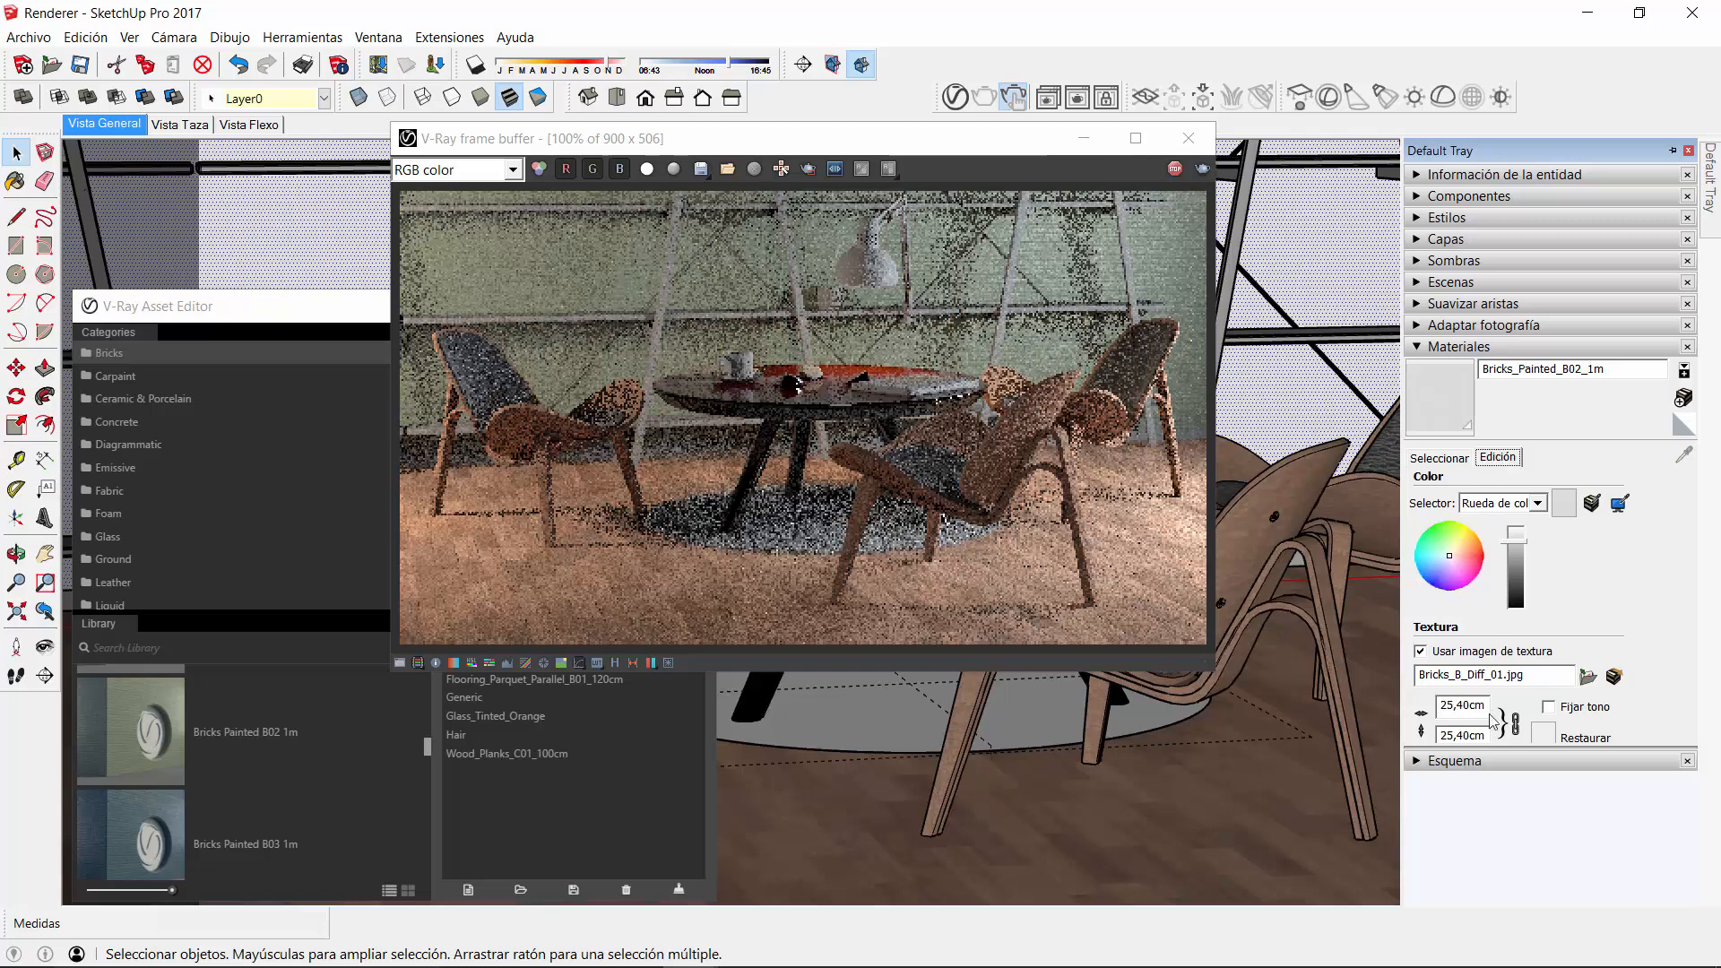
pyautogui.doubleClick(1484, 708)
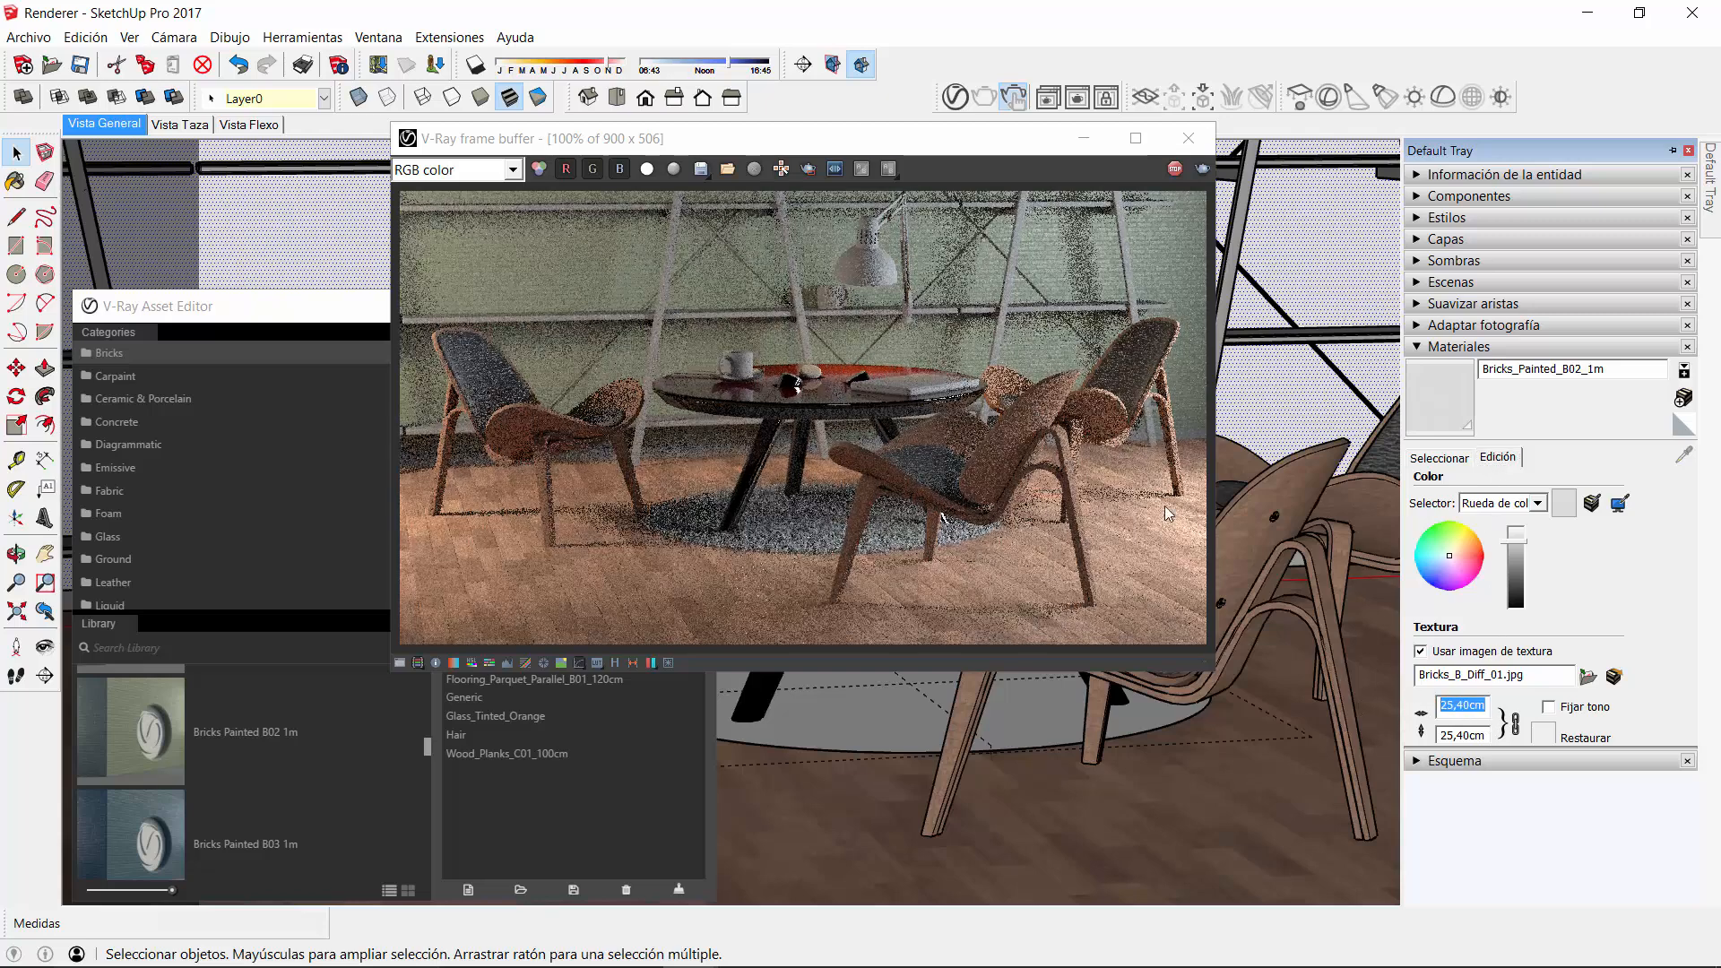
pyautogui.write('1')
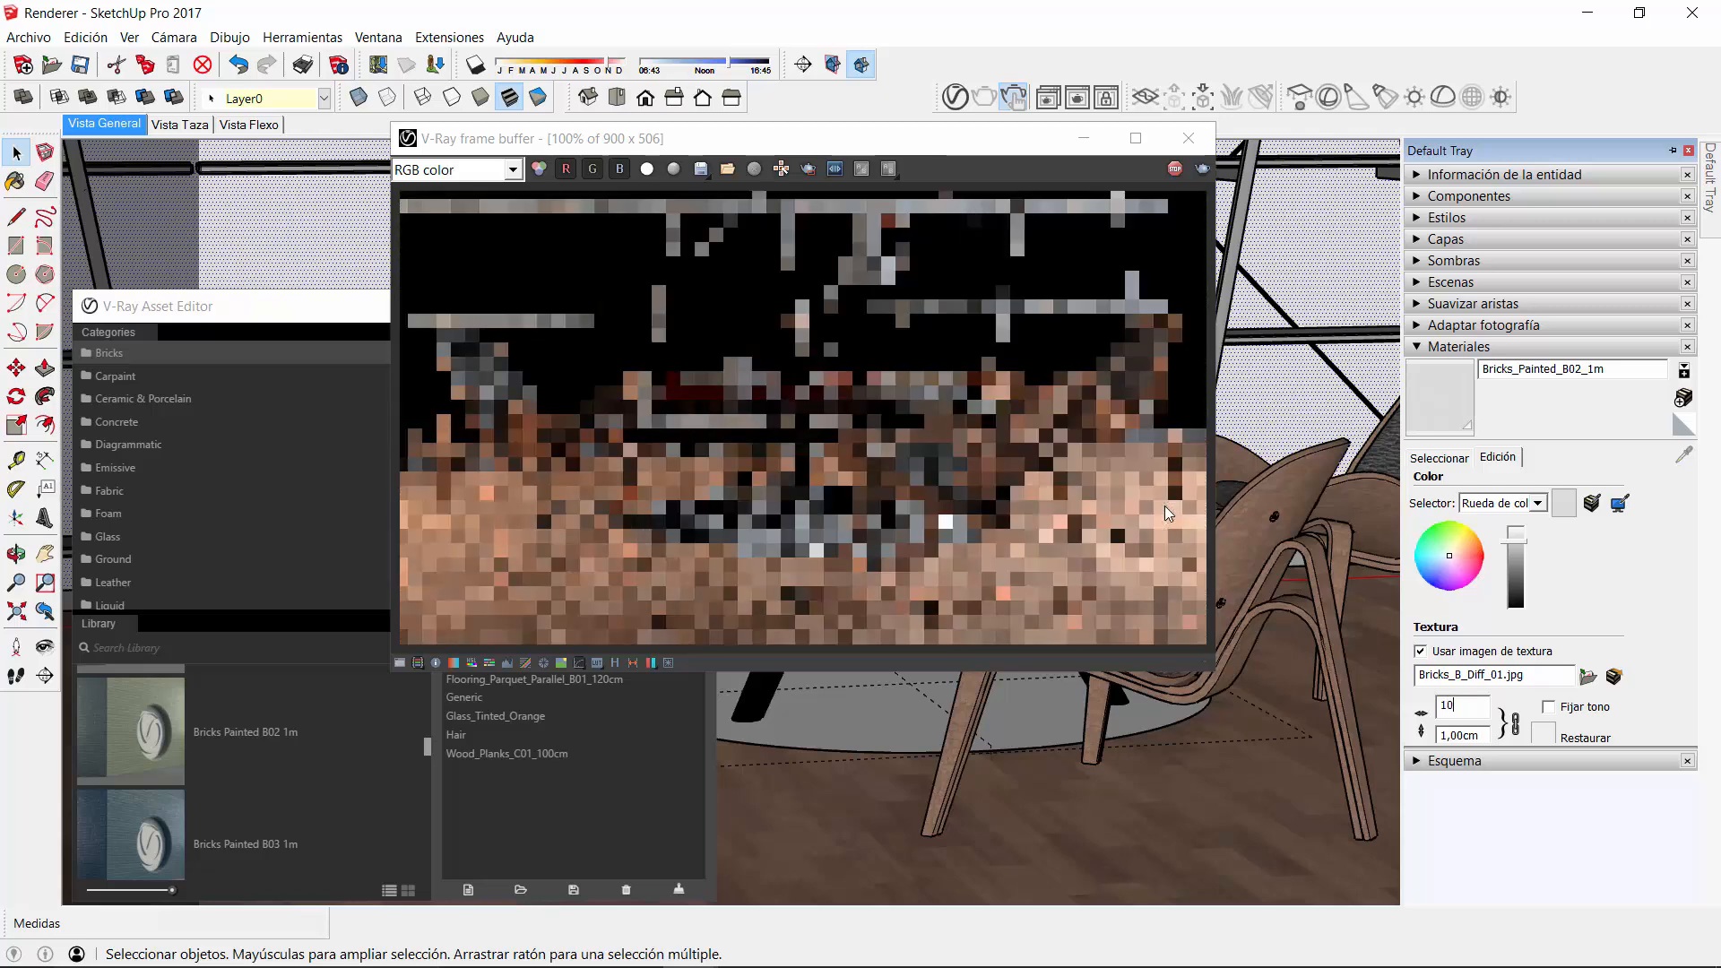
pyautogui.write('00')
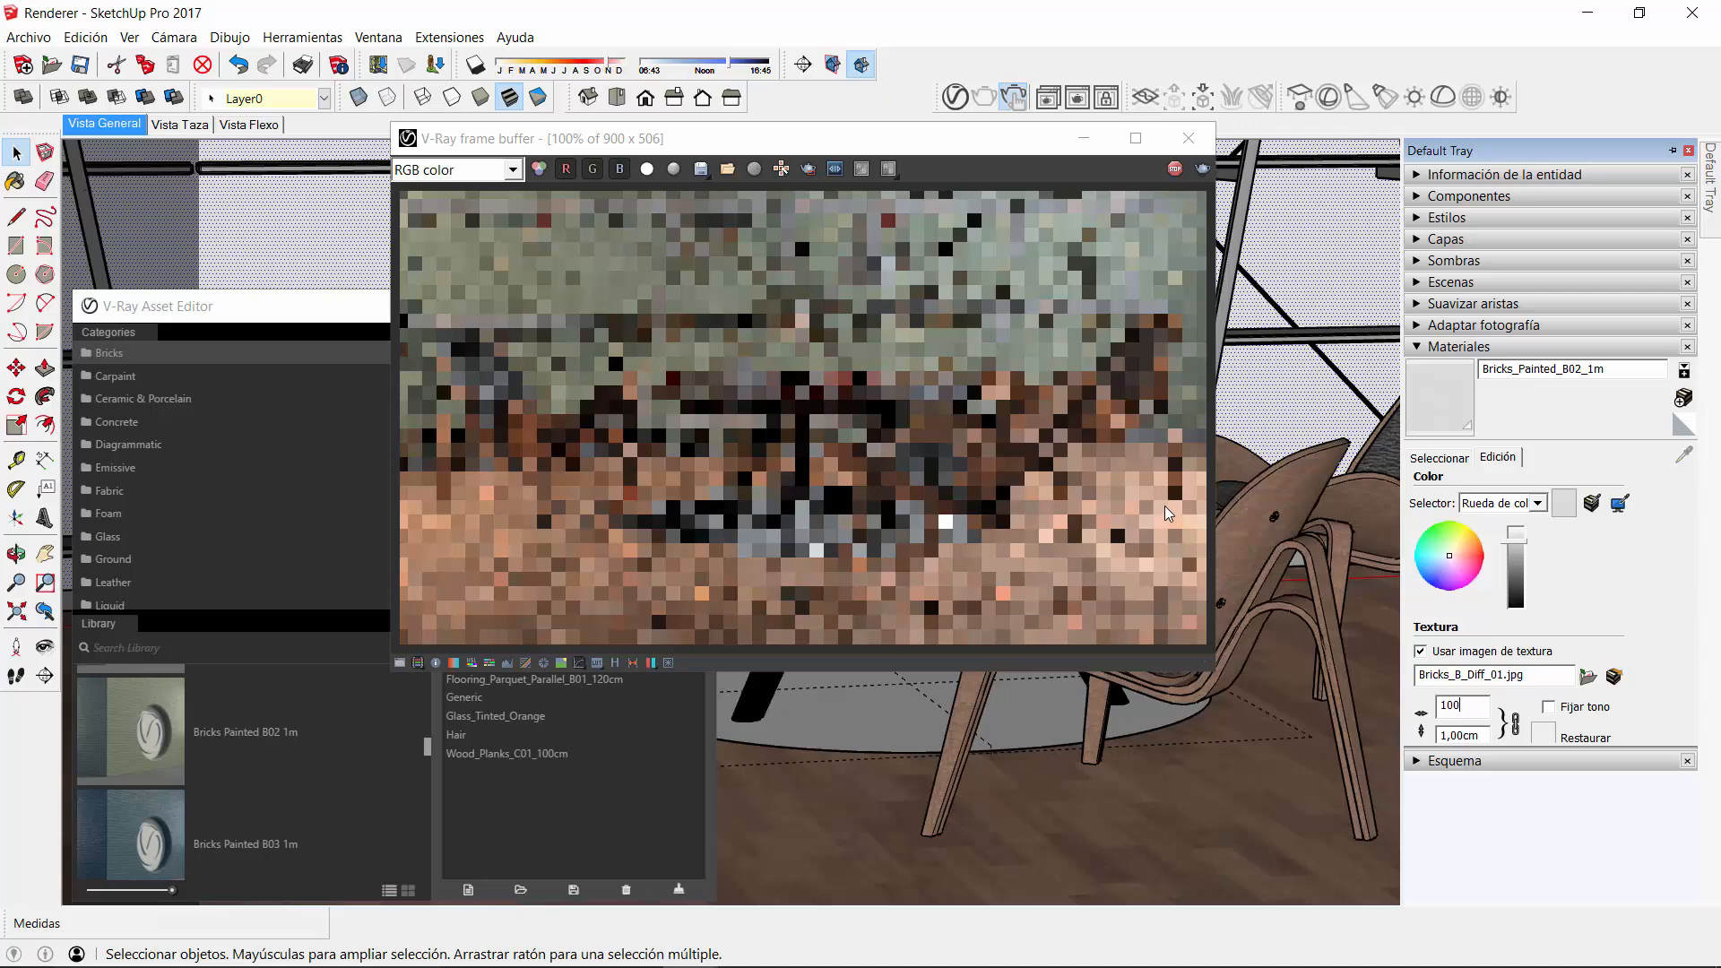
pyautogui.press('Return')
# Rearrange the render and Asset Editor windows to examine the rescaled brick texture on the back wall in the interactive render
pyautogui.moveTo(742, 103); pyautogui.dragTo(808, 50)
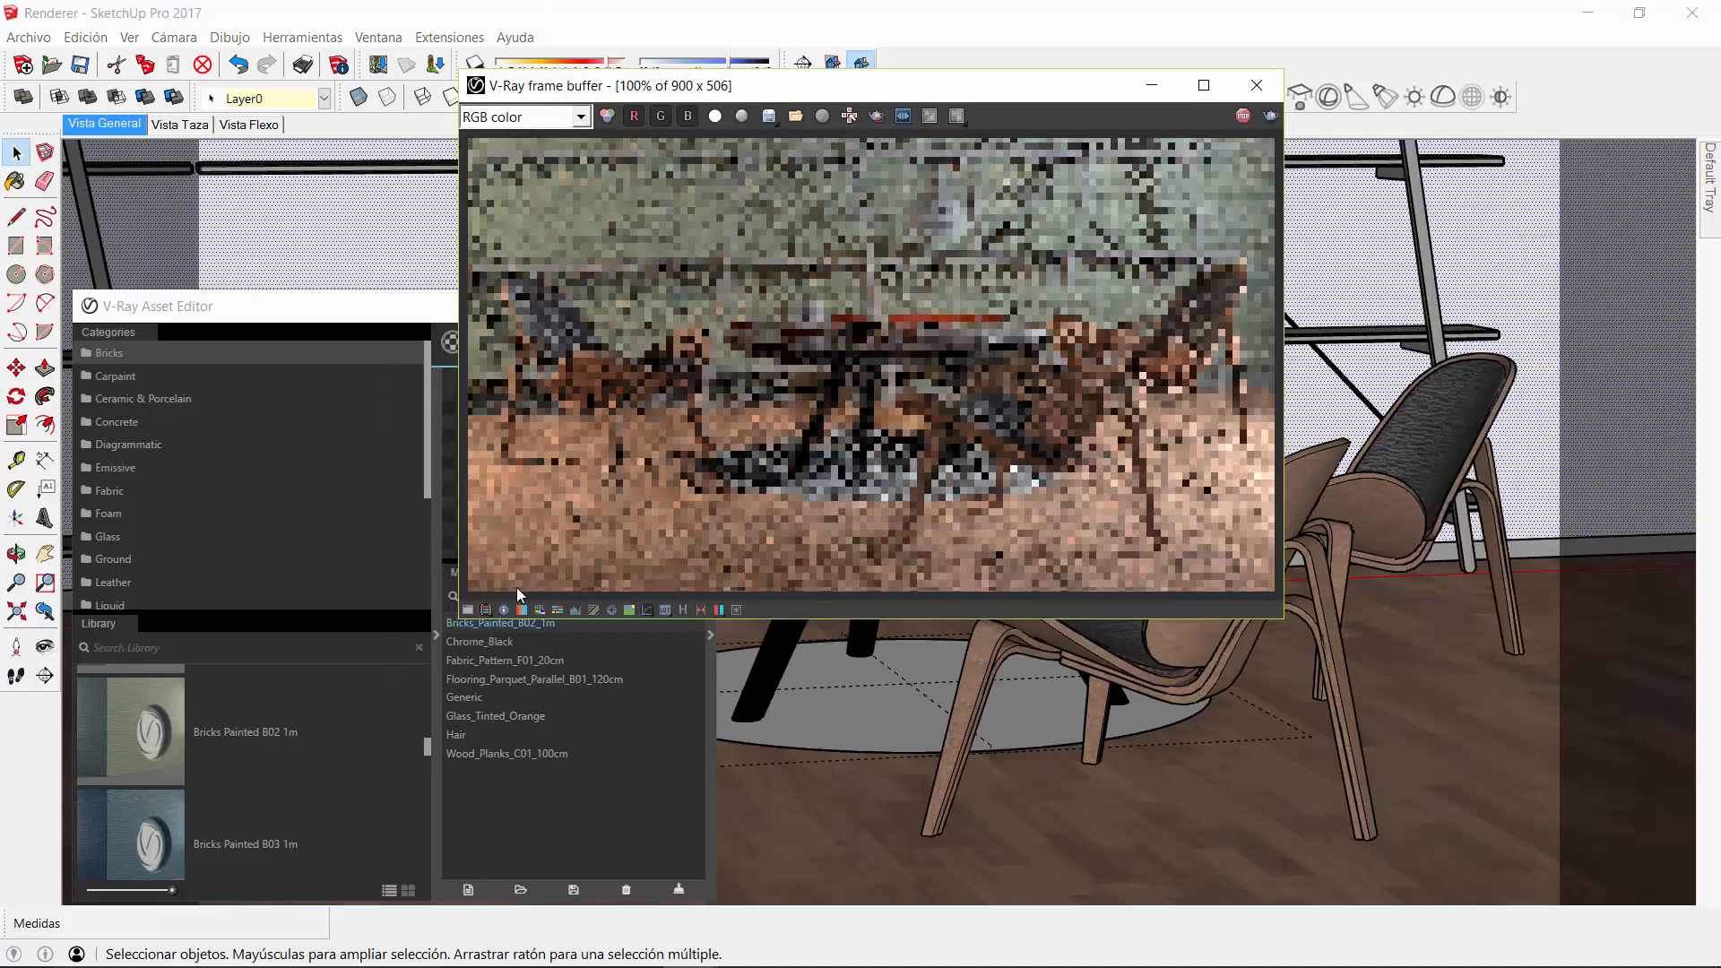
pyautogui.moveTo(373, 315); pyautogui.dragTo(367, 336)
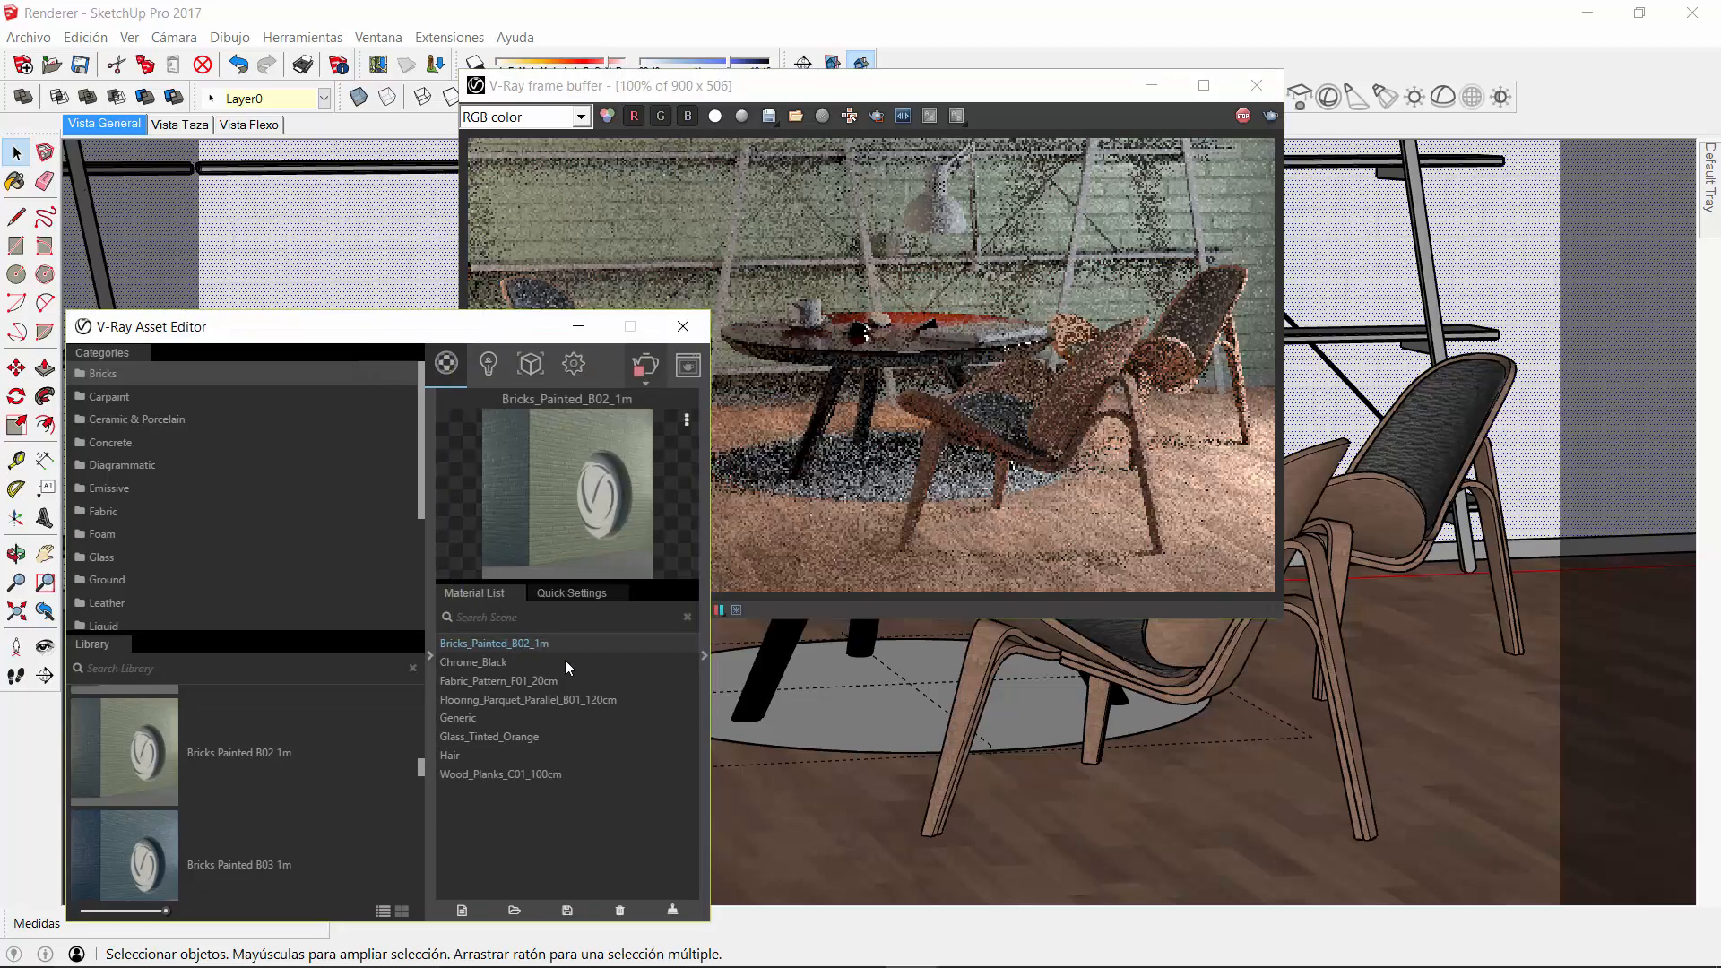
pyautogui.moveTo(1714, 208)
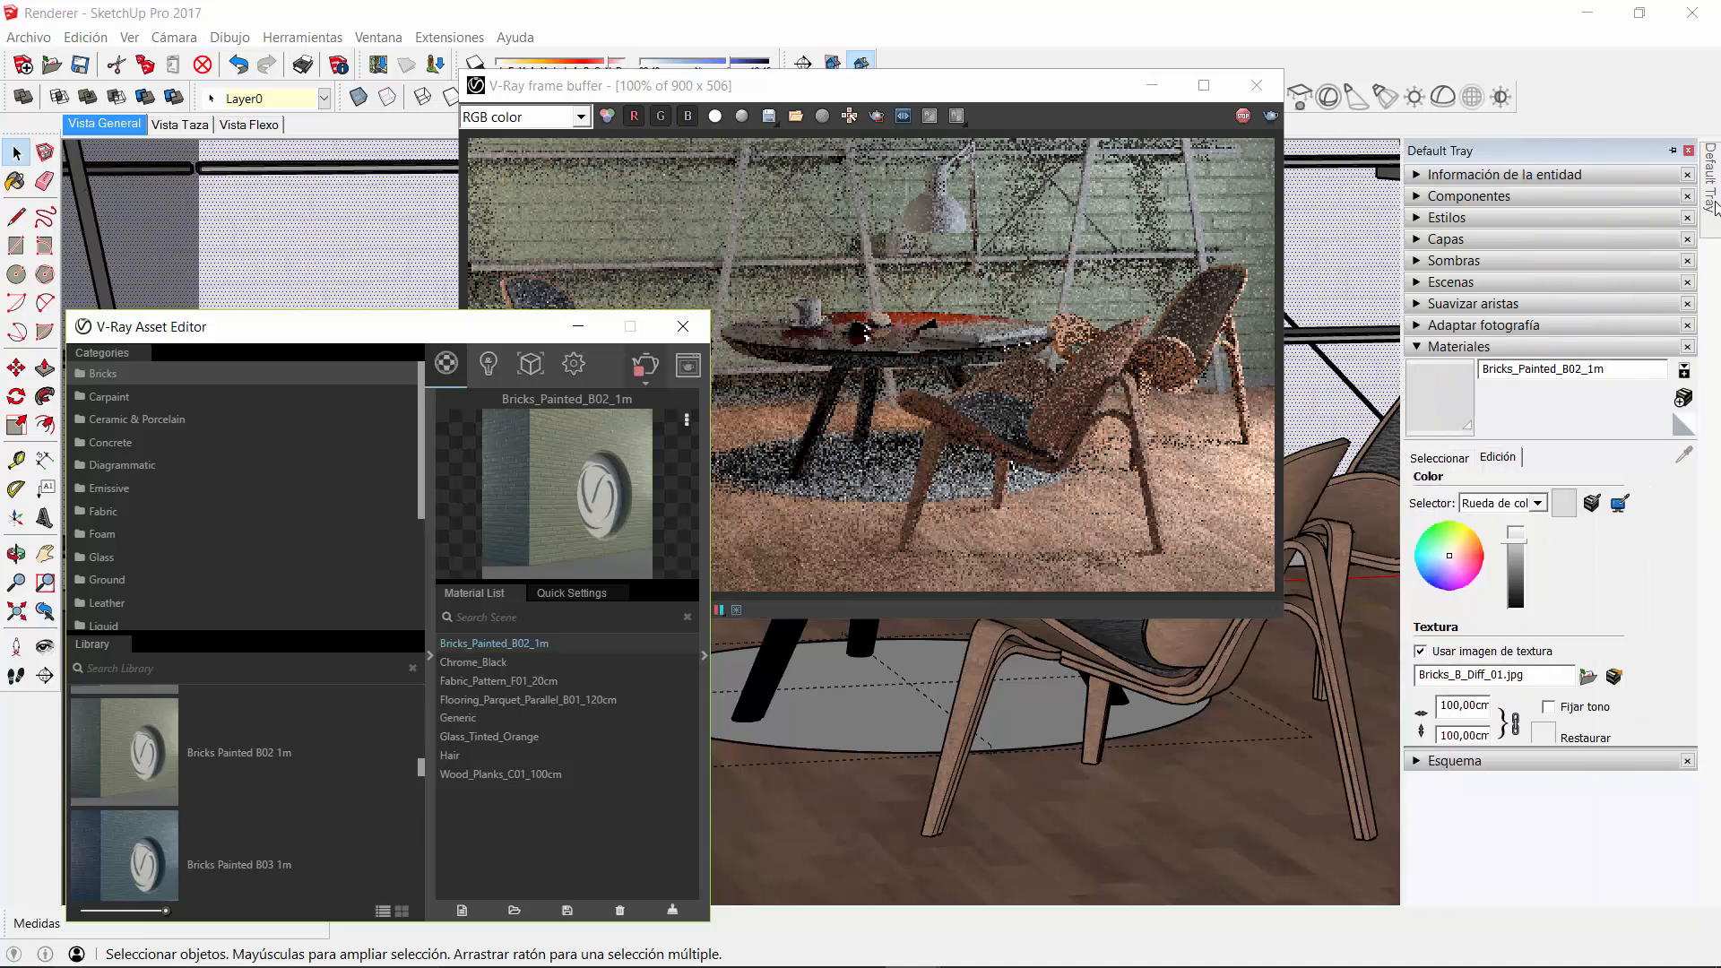
pyautogui.click(1439, 458)
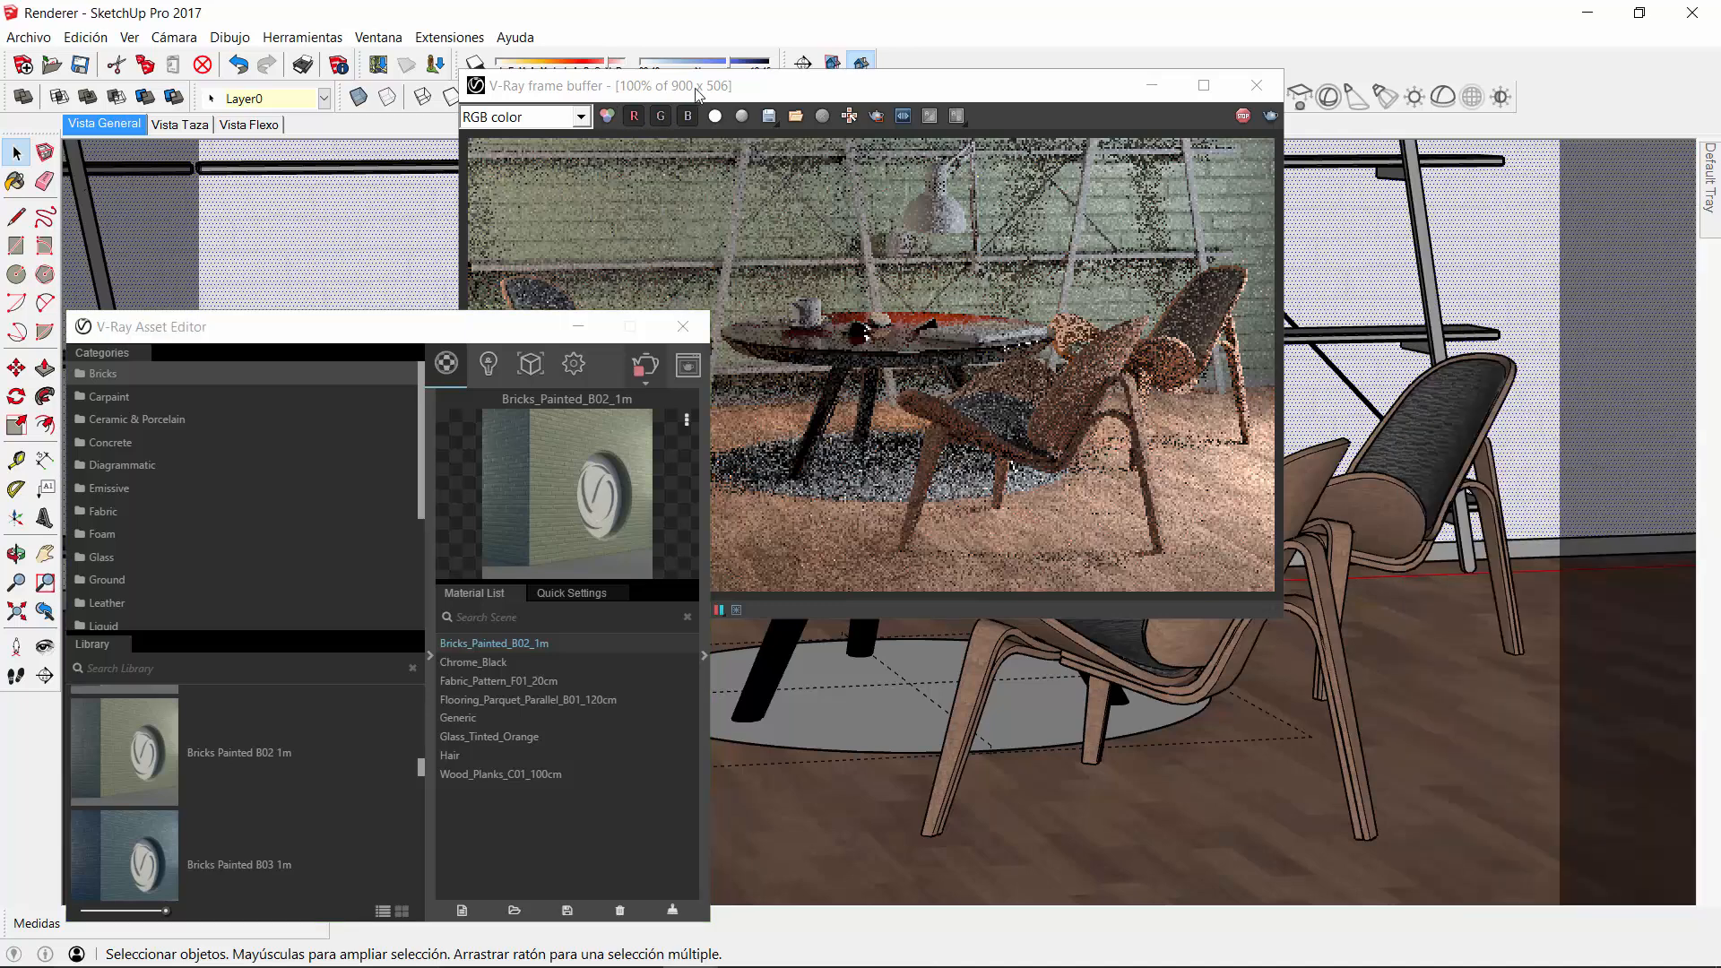
pyautogui.moveTo(699, 91); pyautogui.dragTo(858, 86)
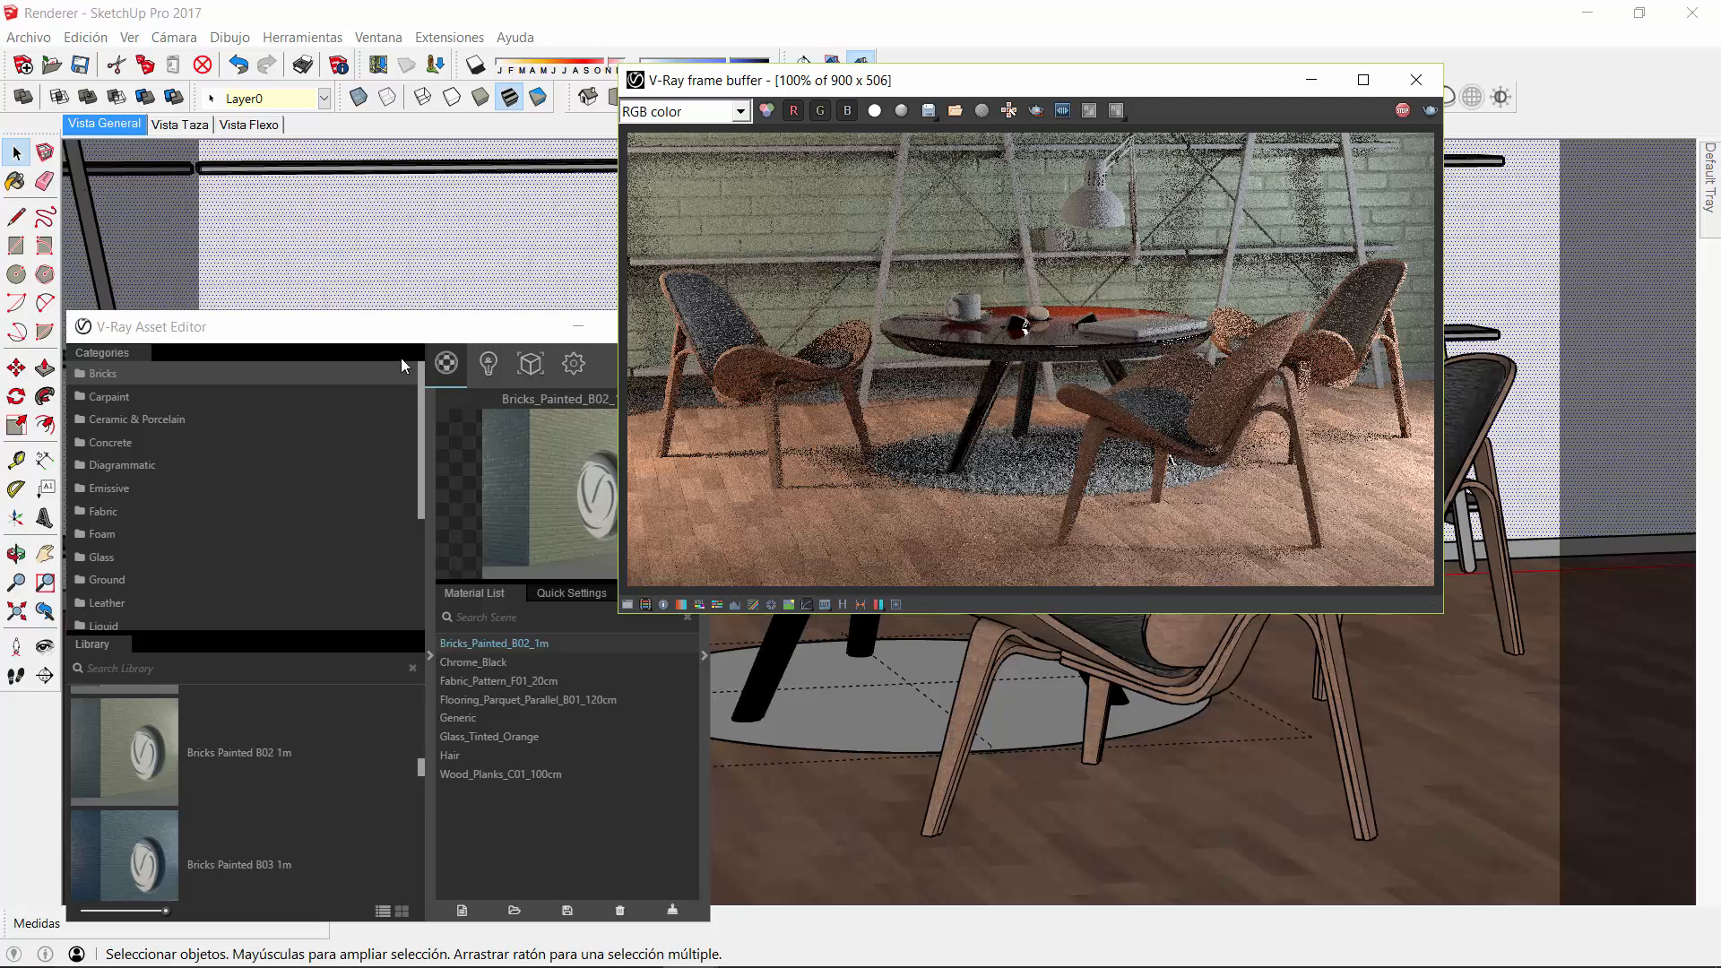
pyautogui.moveTo(399, 328); pyautogui.dragTo(529, 258)
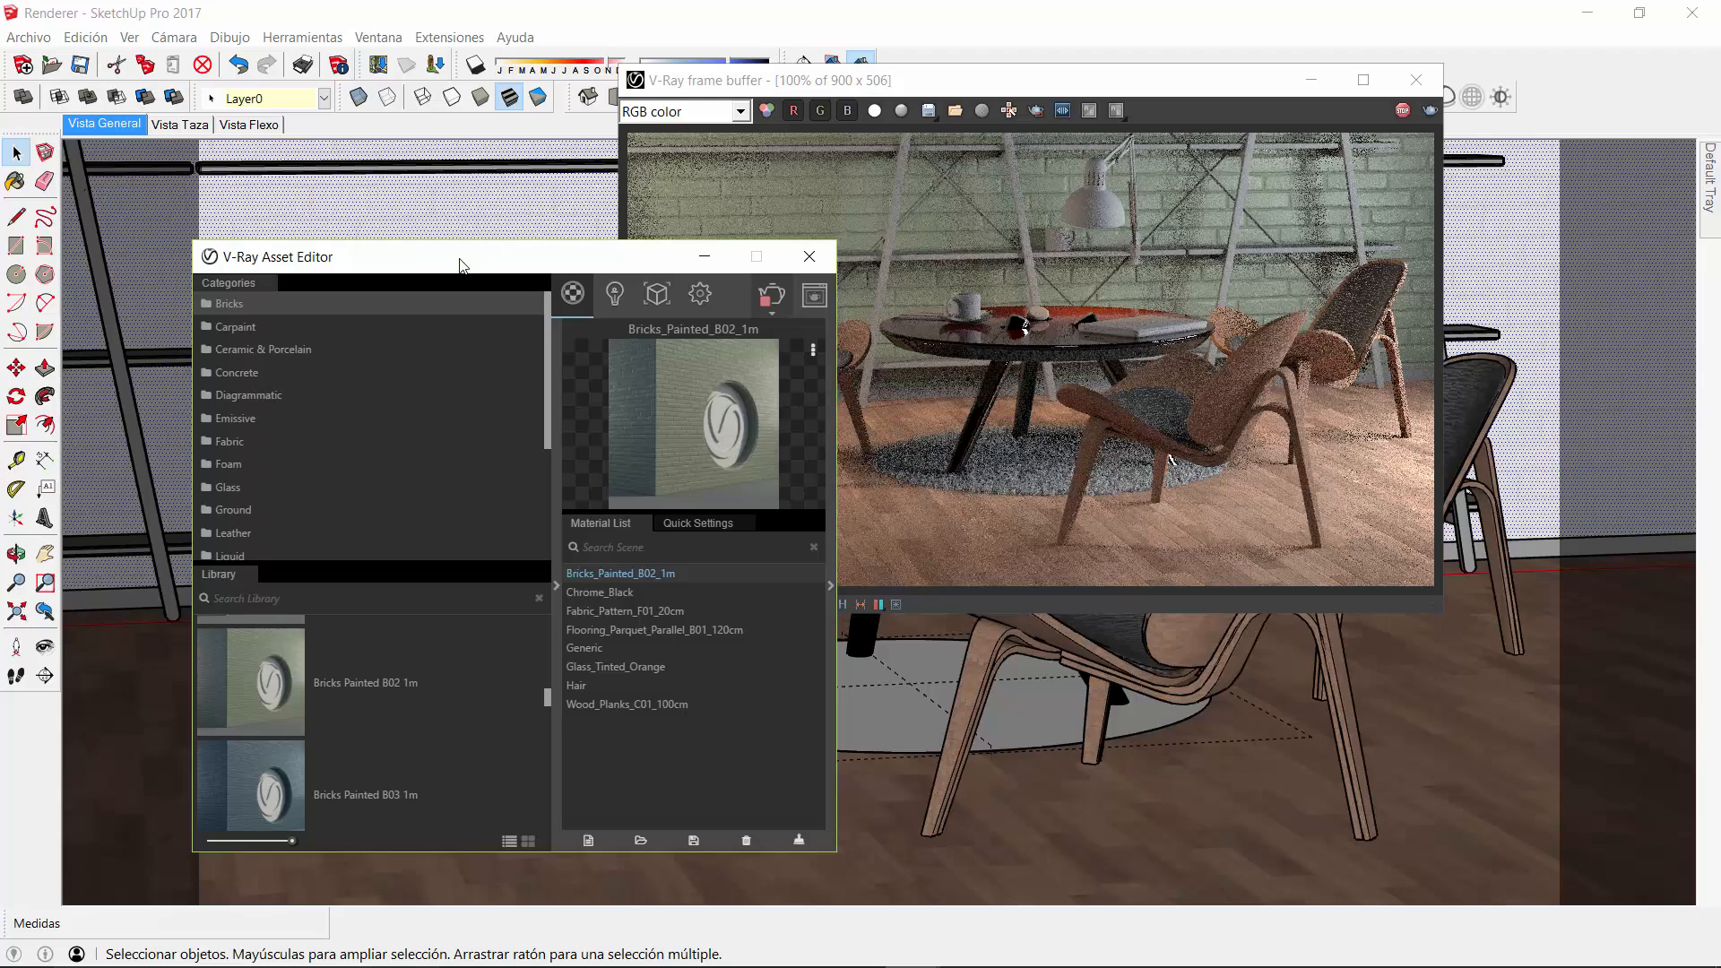
pyautogui.moveTo(466, 260); pyautogui.dragTo(392, 273)
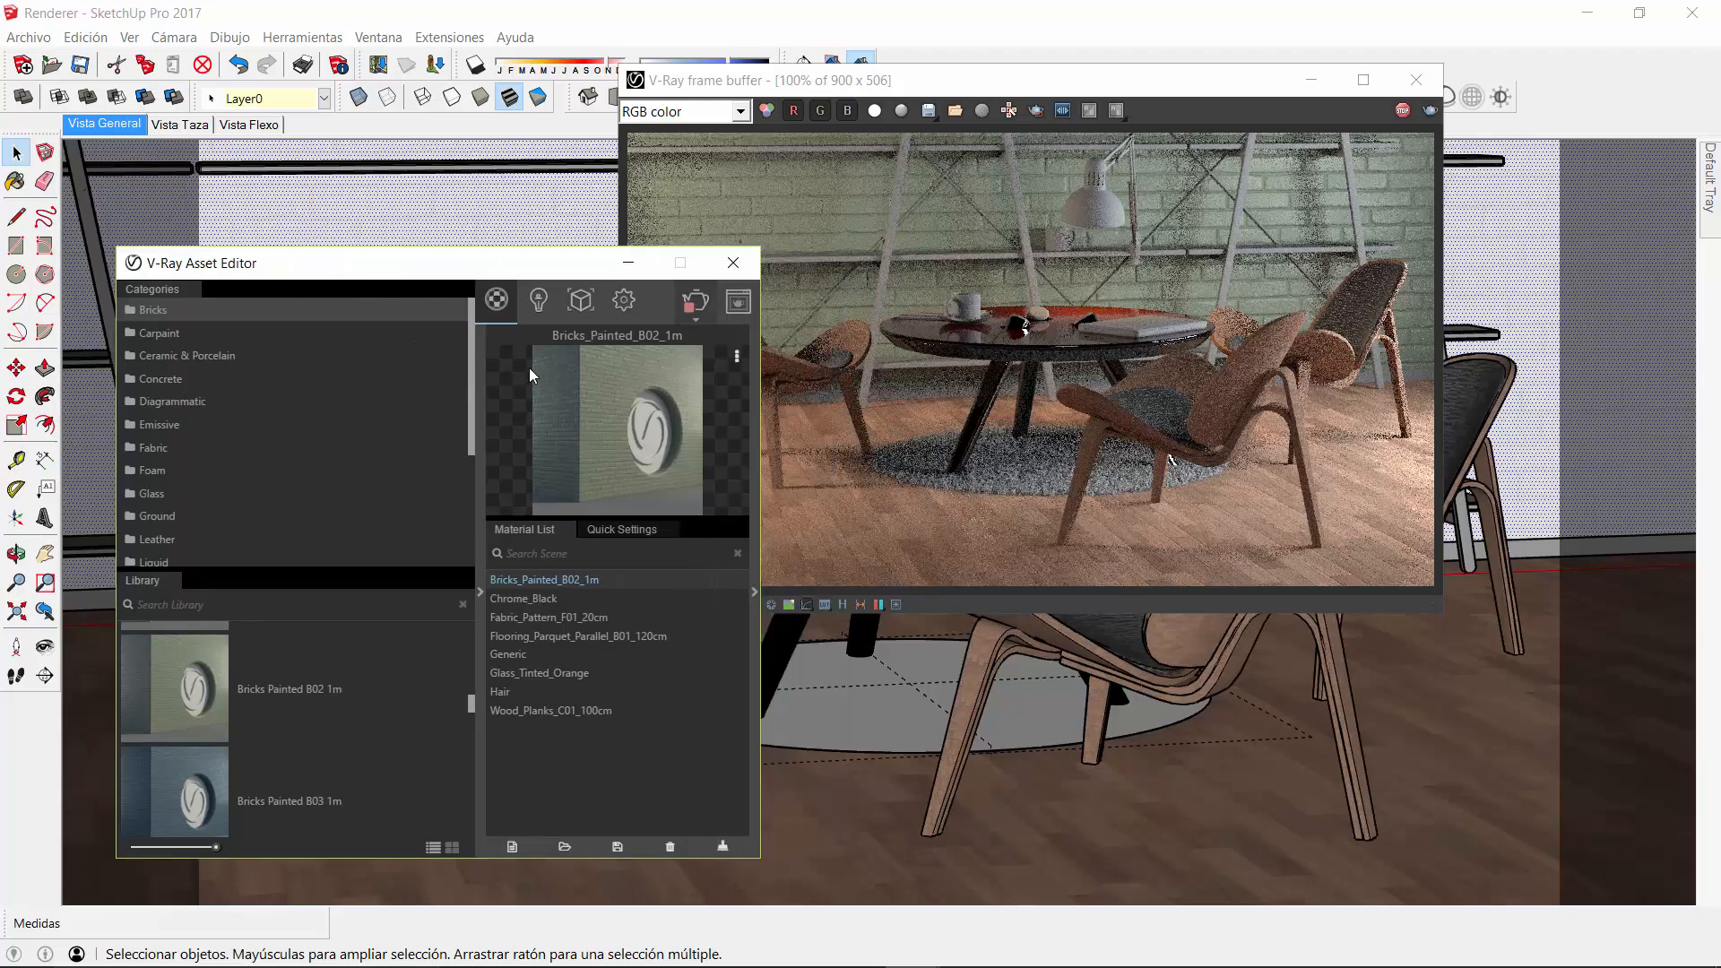